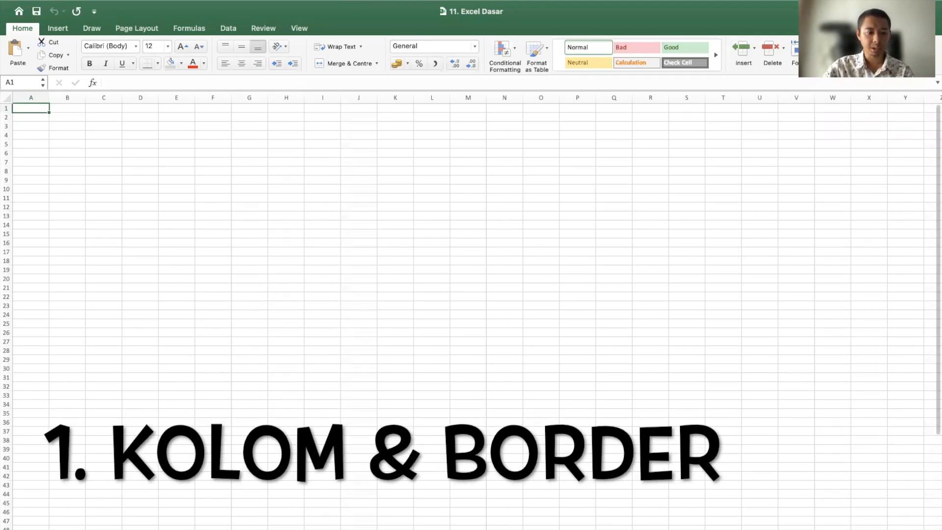
click(67, 118)
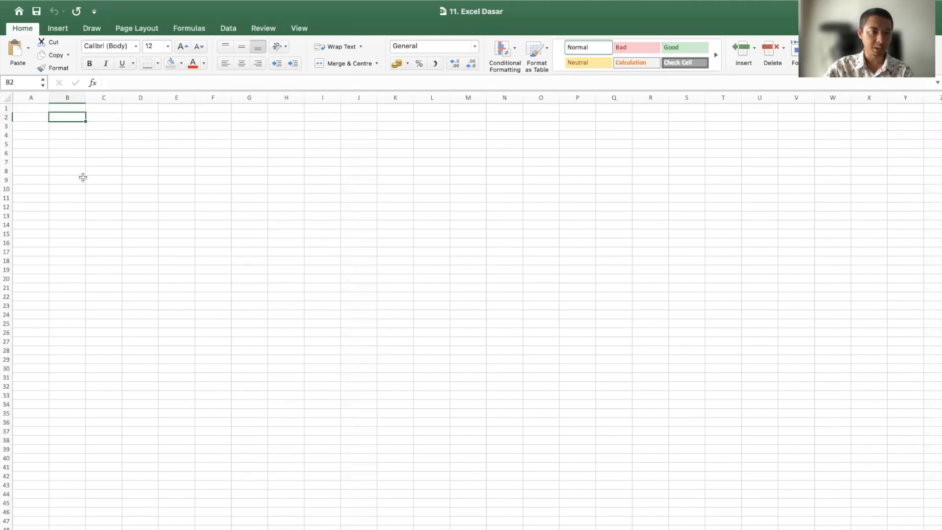
click(106, 126)
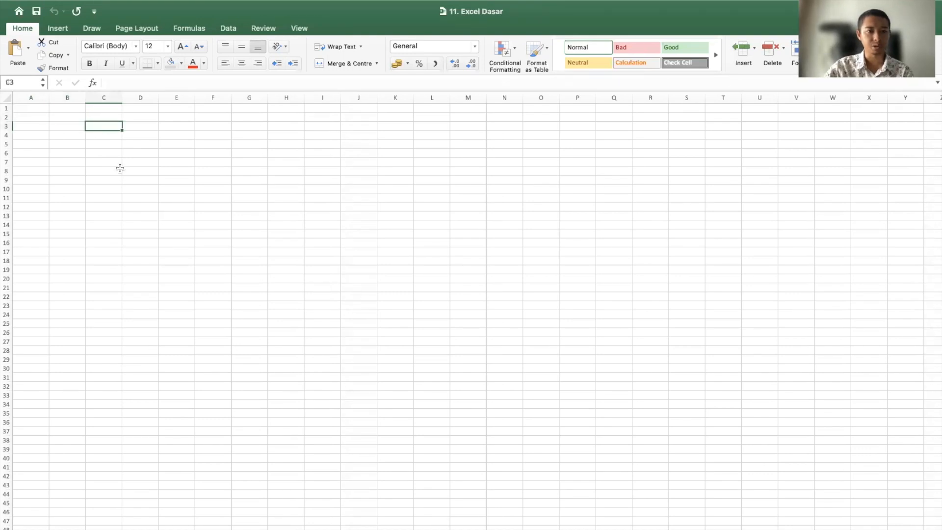
click(72, 125)
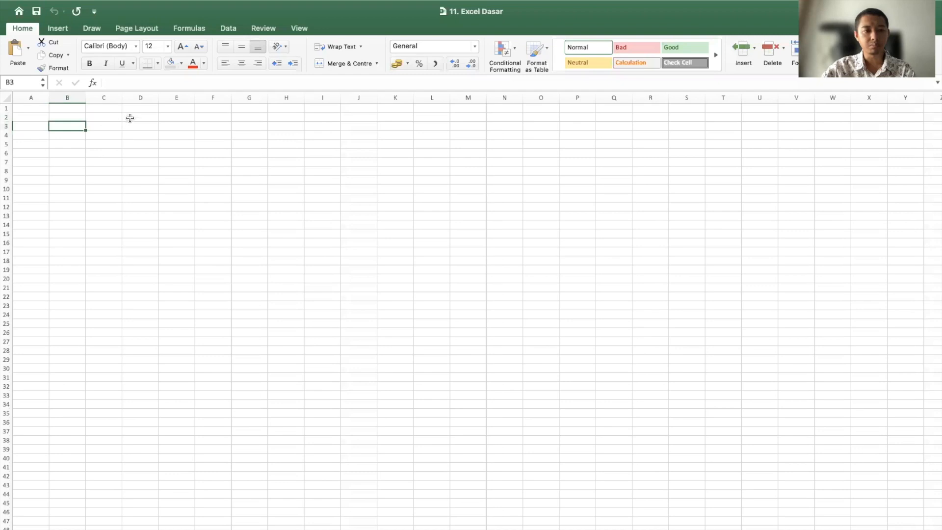
click(67, 116)
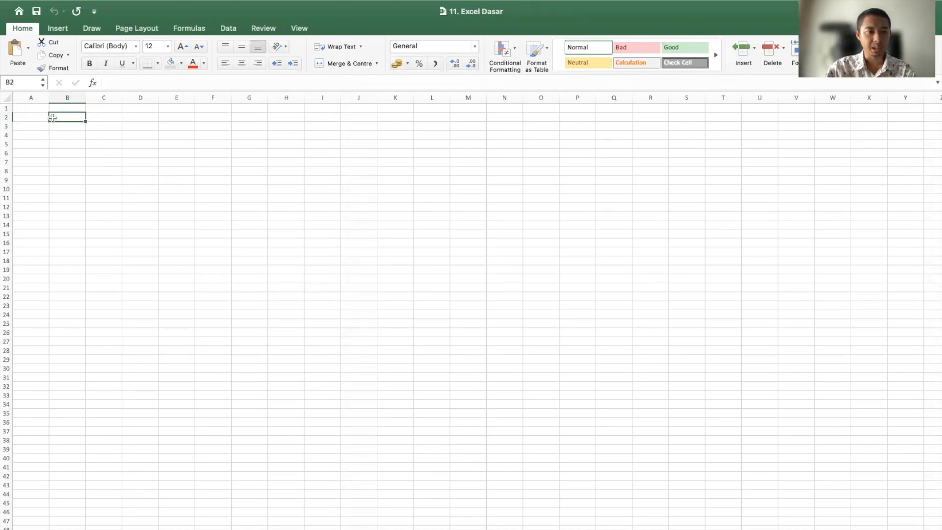
Apply all borders to the cell range B2:H13 to form a full grid
mouse_move(60, 116)
mouse_down()
mouse_move(184, 162)
mouse_move(281, 216)
mouse_up()
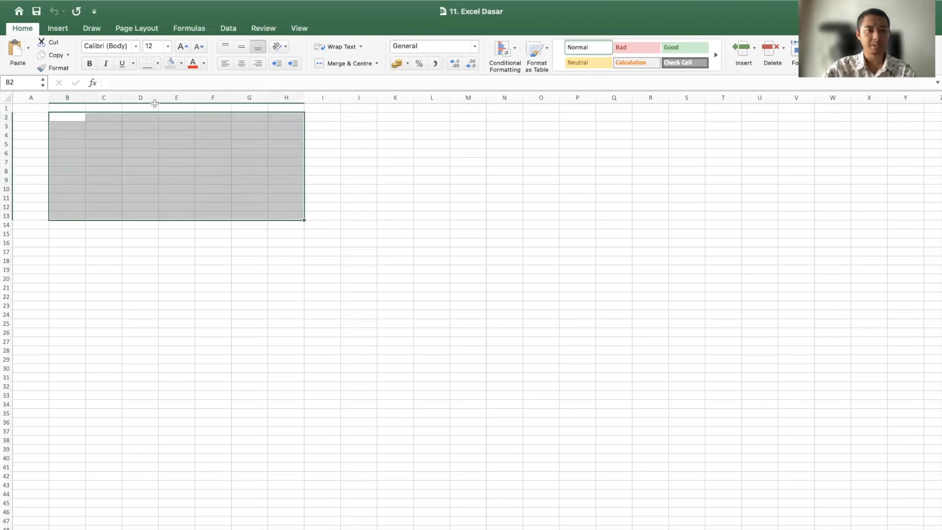
click(158, 63)
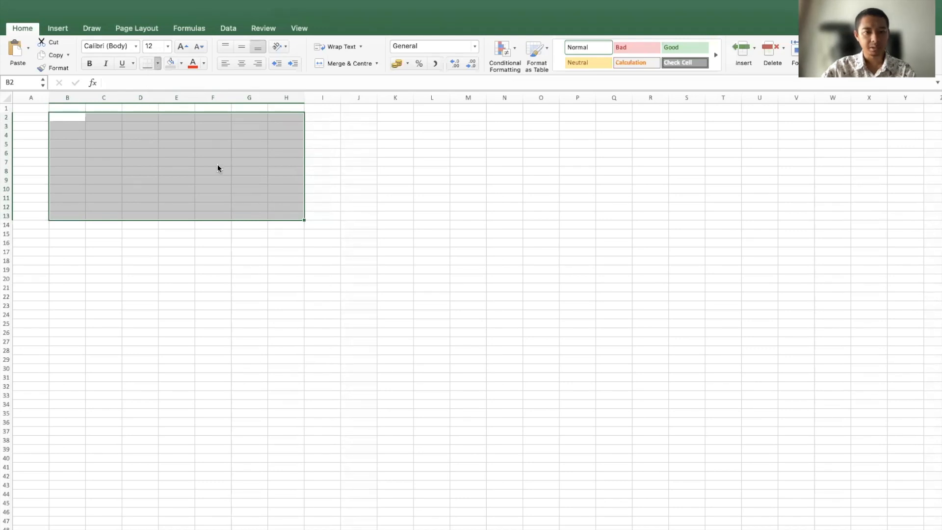
click(204, 165)
click(204, 205)
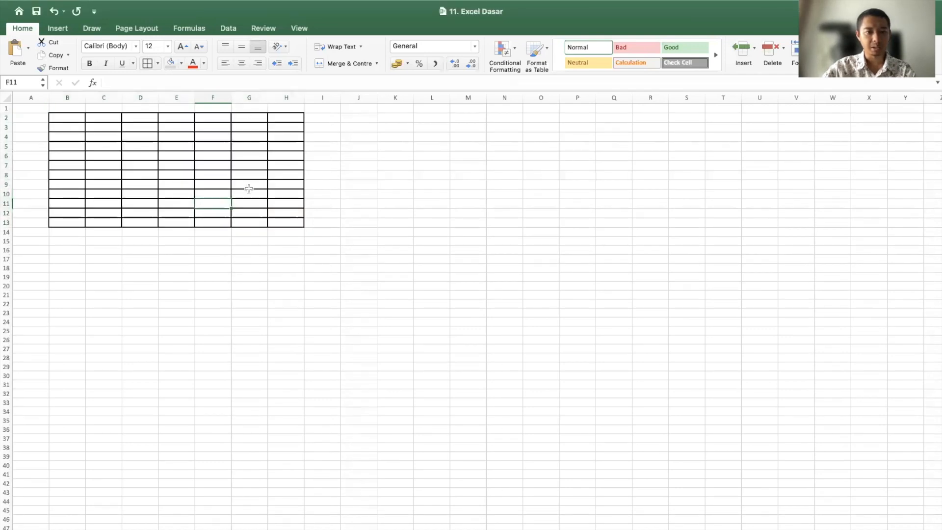
click(277, 220)
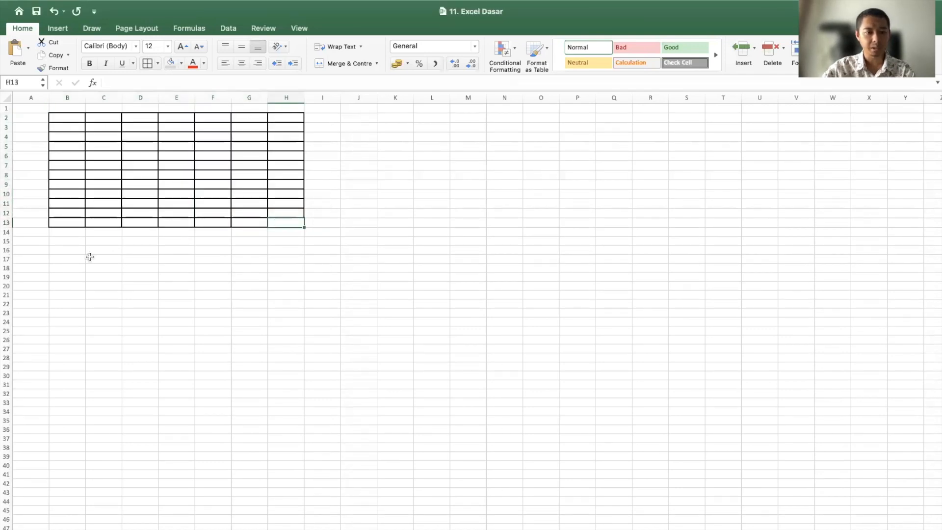
Select the range B18:F24 and open its border settings for cell formatting
drag(81, 266, 223, 321)
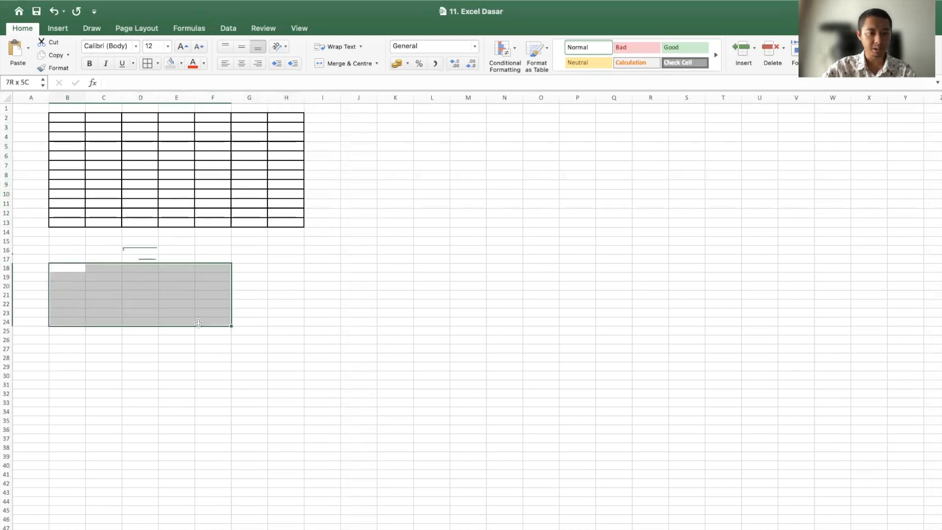
right_click(196, 291)
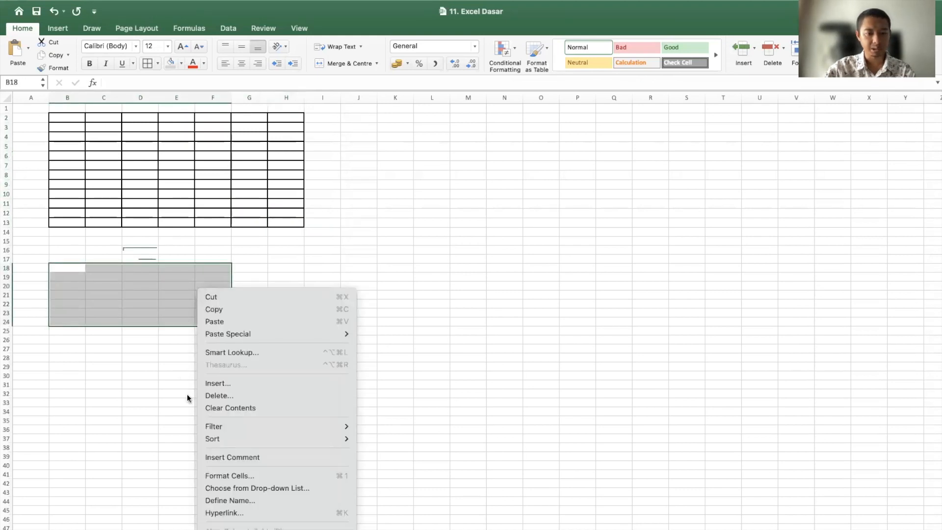
click(240, 475)
drag(342, 256, 536, 147)
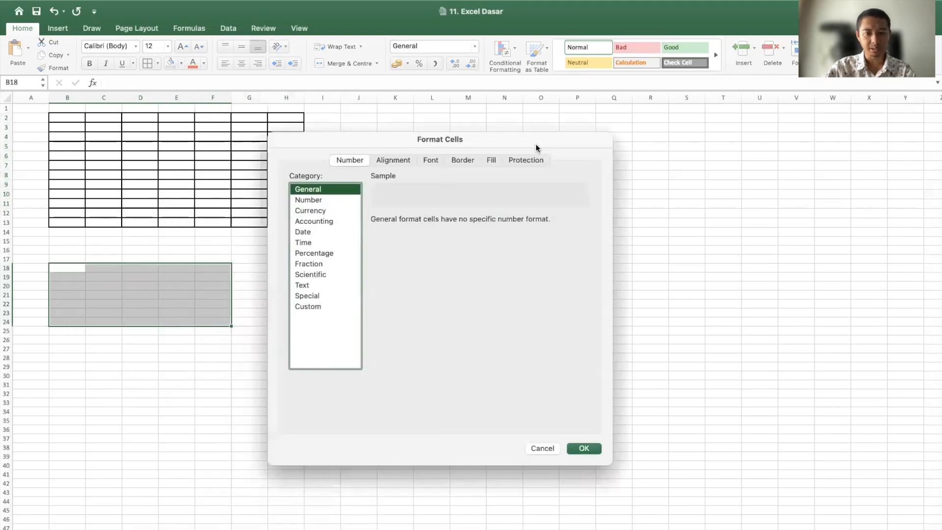
click(465, 161)
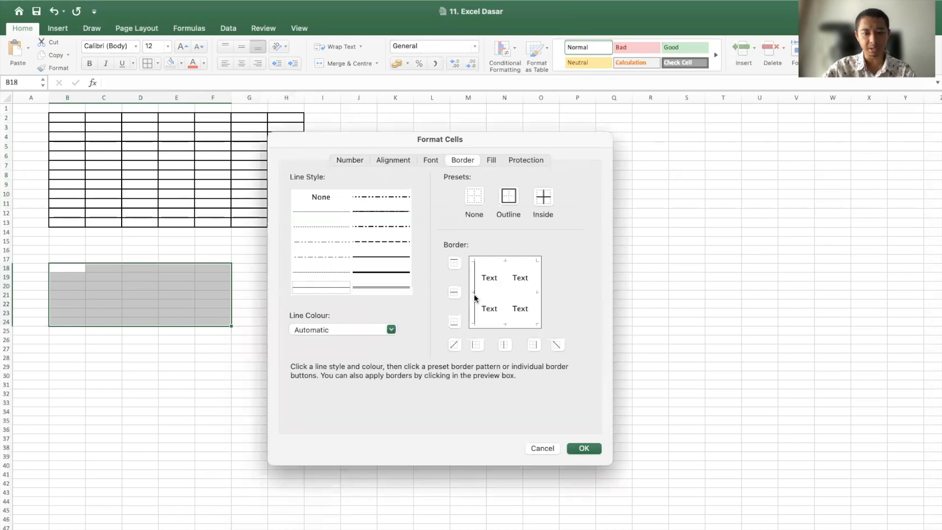
Try adding individual edge and centre borders to B18:F24 in the border preview
click(454, 265)
click(512, 290)
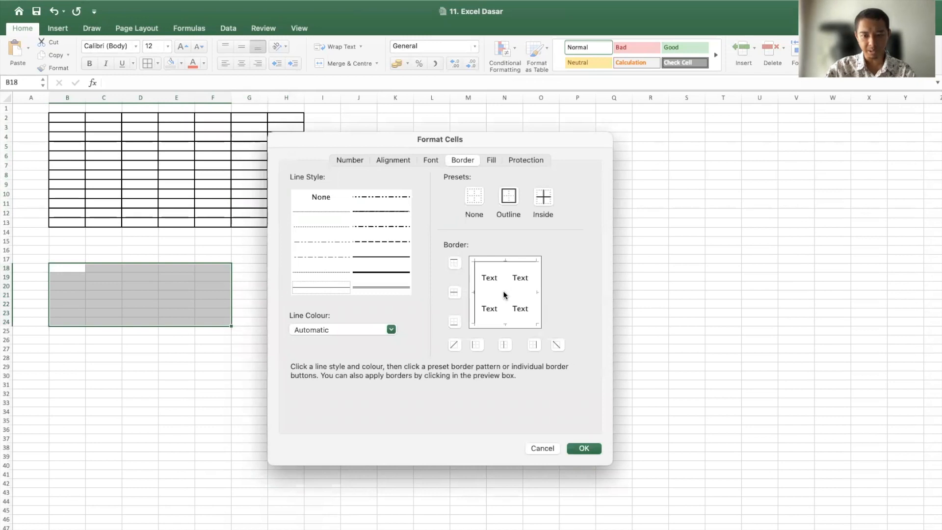
click(536, 294)
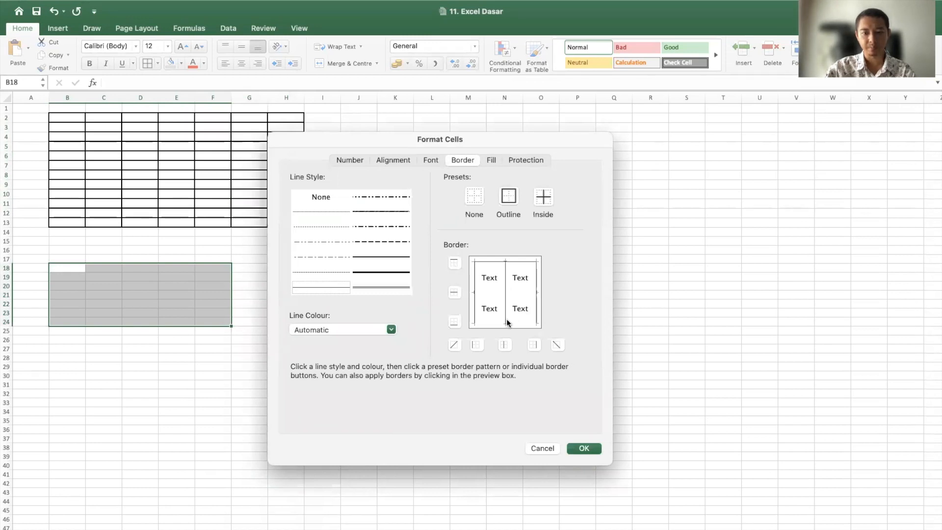
click(503, 283)
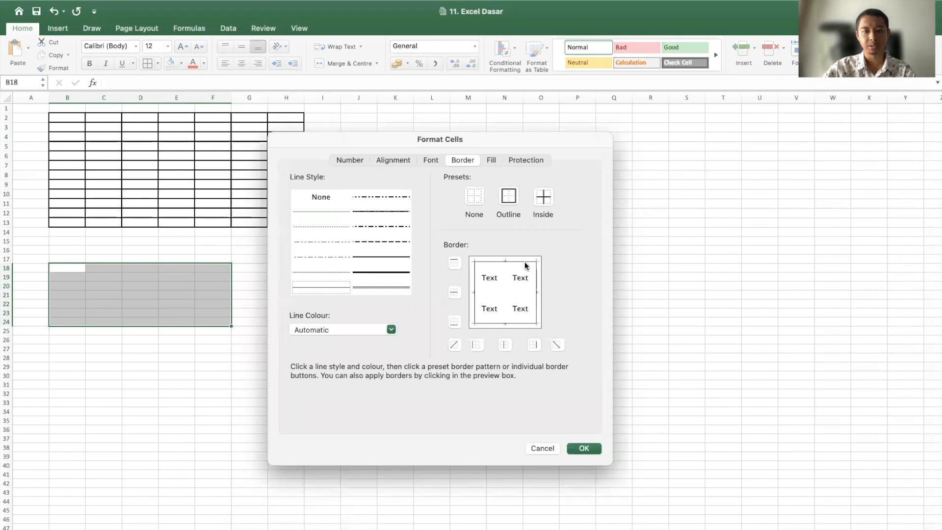
Try the Inside border preset for B18:F24 and clear the borders with the None preset
click(544, 198)
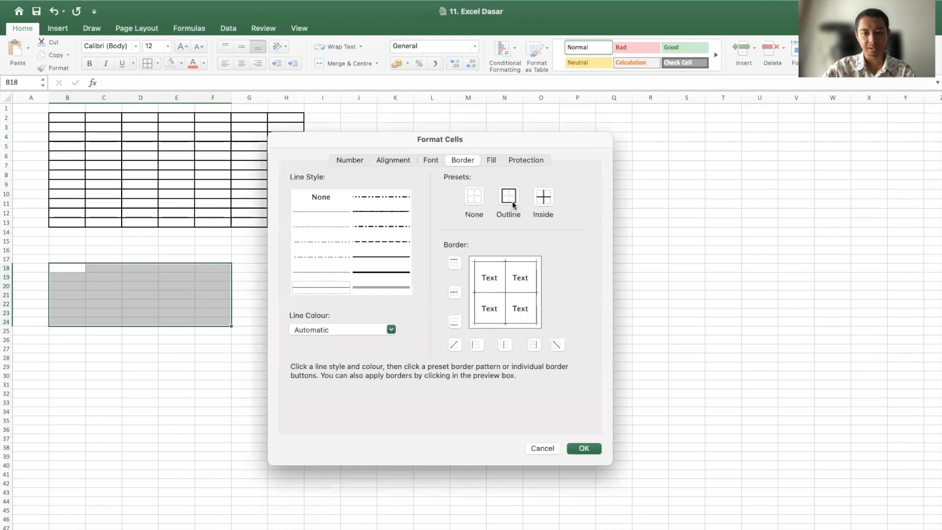
click(477, 201)
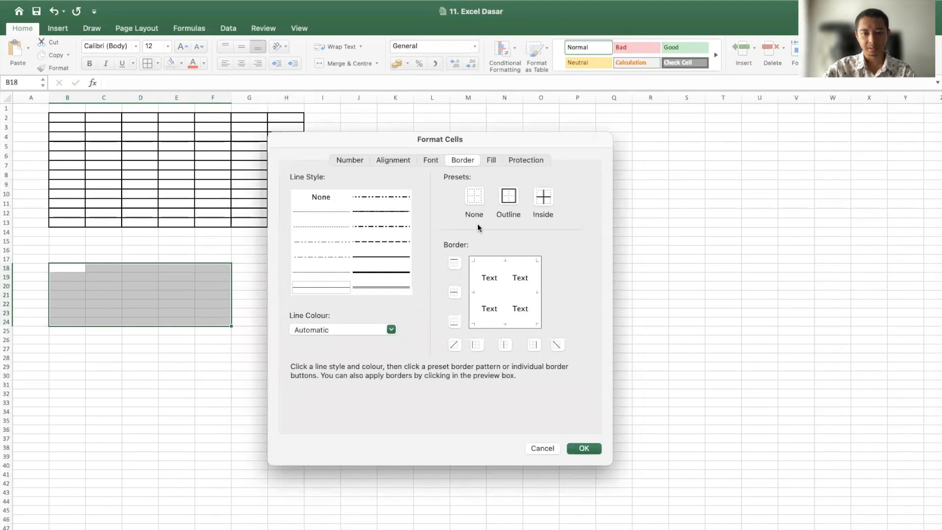
click(542, 200)
click(475, 195)
Apply an Outline border with the thin solid line style around B18:F24
click(505, 203)
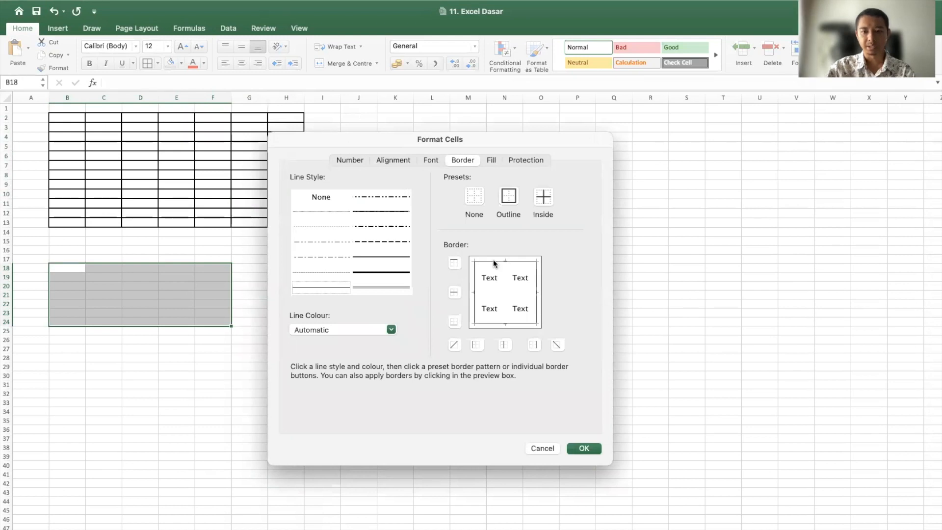
click(400, 290)
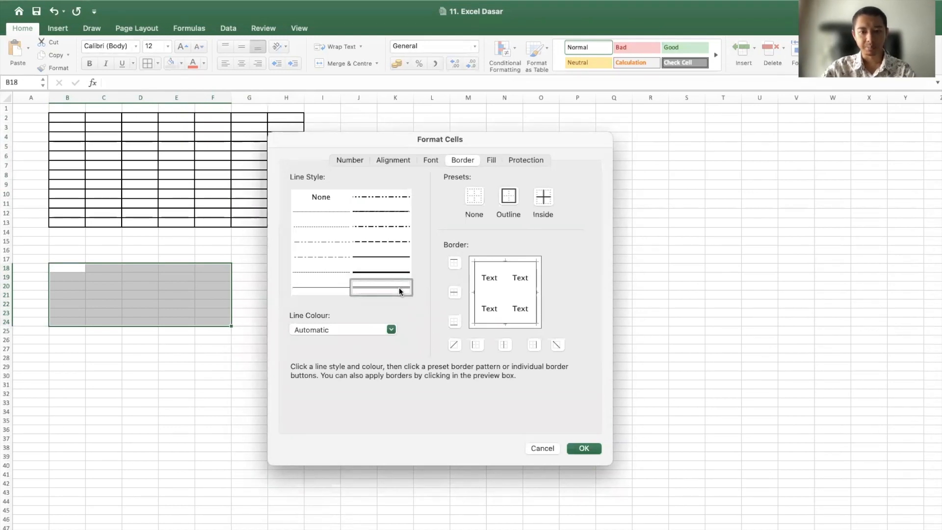
click(325, 289)
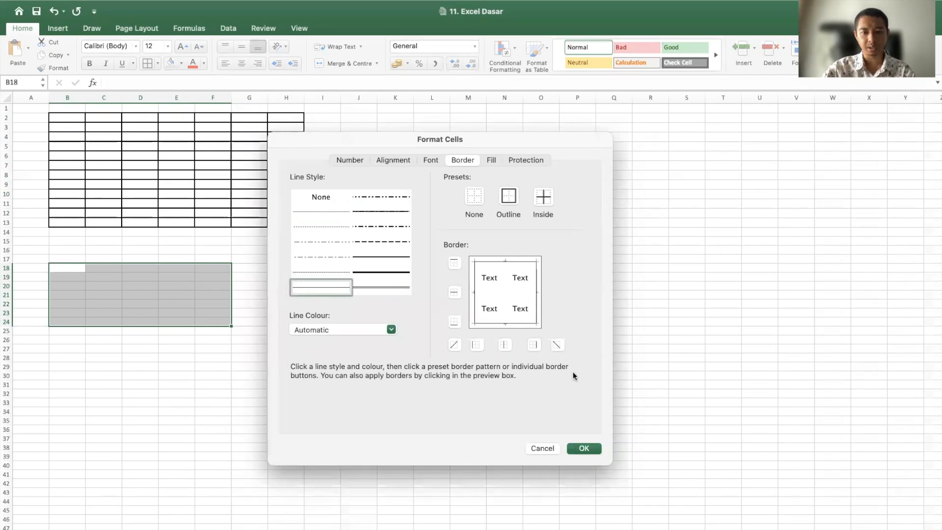
click(384, 229)
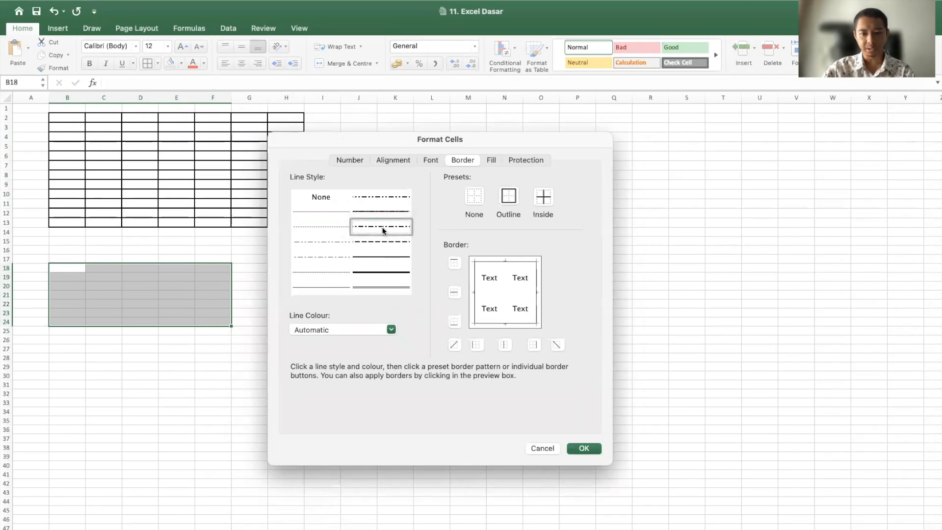
click(322, 289)
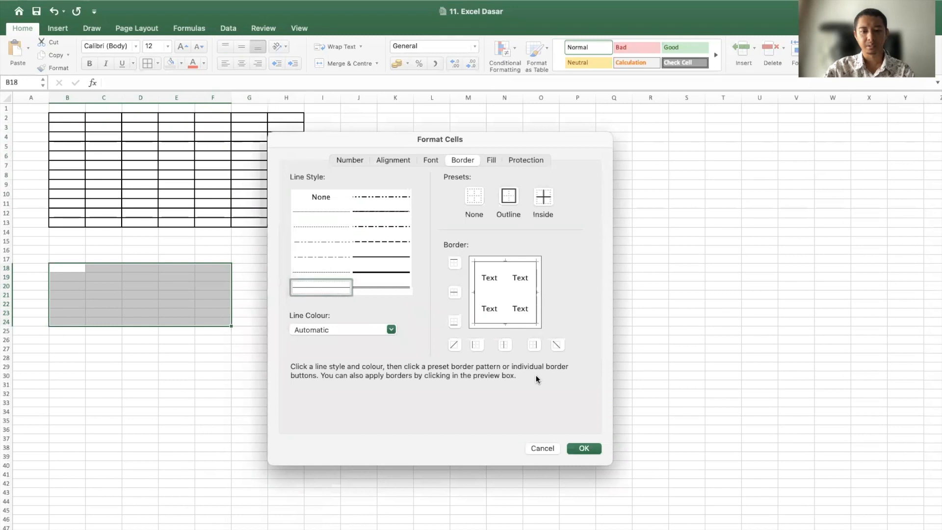
click(583, 448)
click(313, 339)
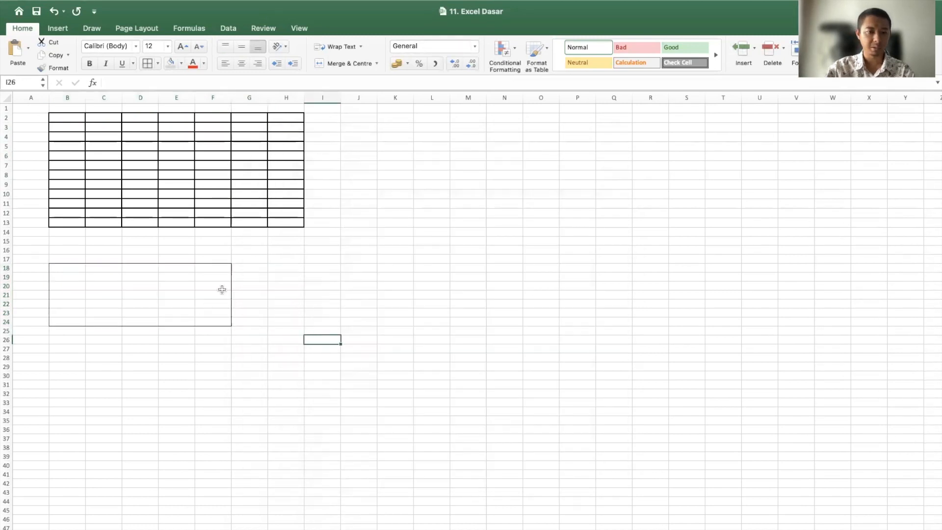
scroll(118, 310, up, 5)
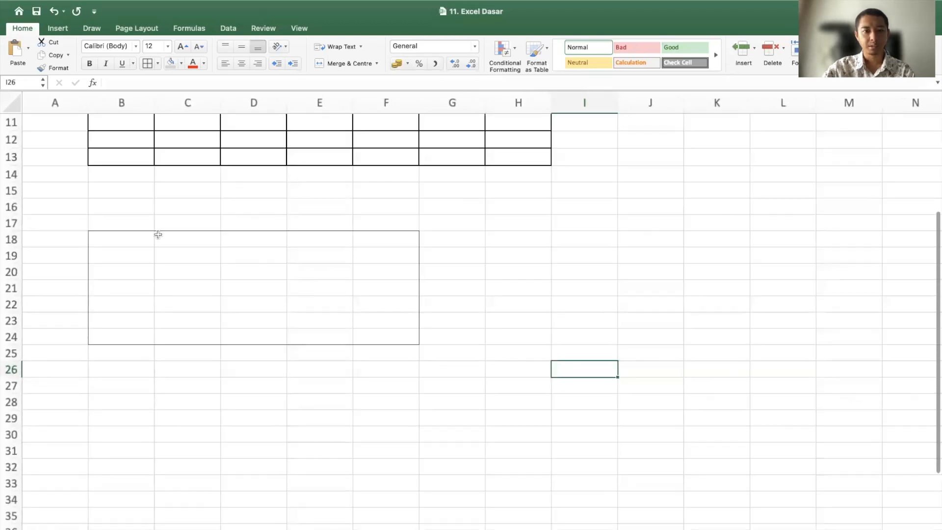
scroll(393, 286, up, 5)
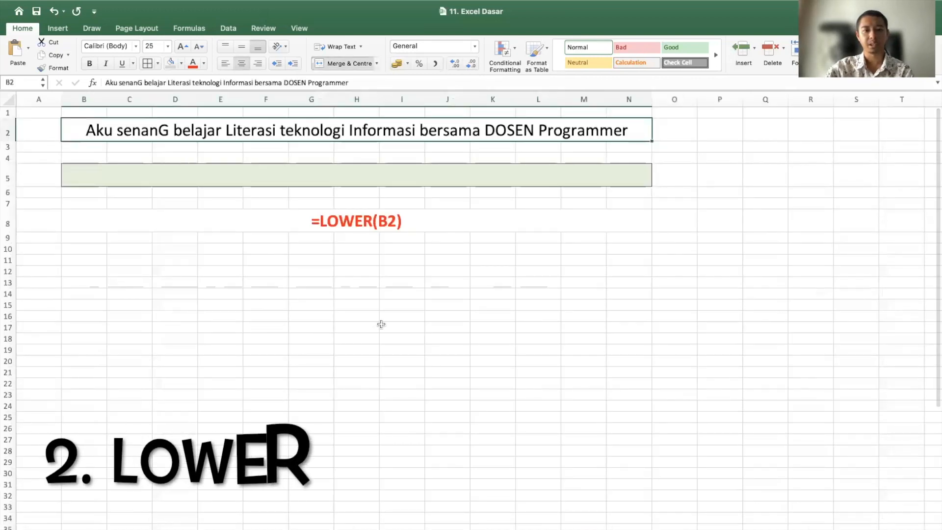
Enter the formula =LOWER(B2) in the green merged cell B5 to convert the sentence to lowercase
scroll(288, 145, up, 4)
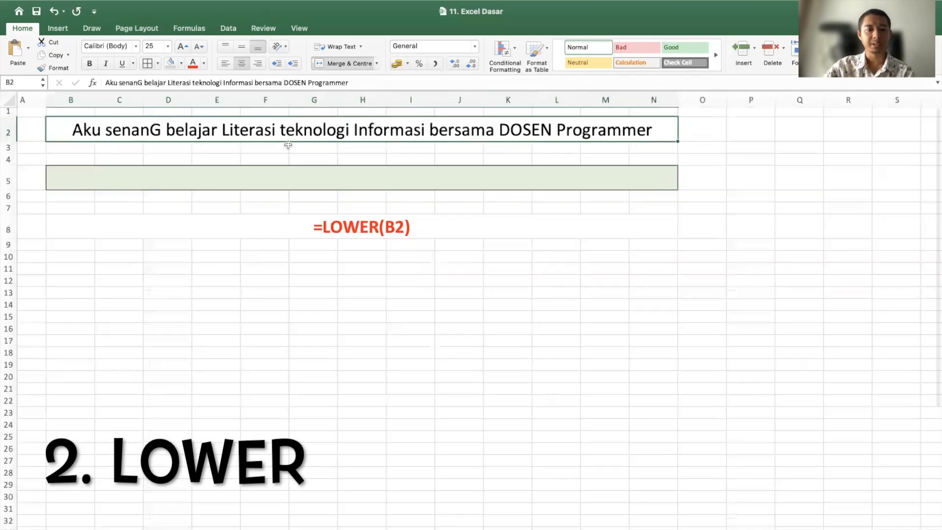
scroll(288, 146, left, 2)
scroll(288, 146, up, 1)
scroll(275, 223, left, 1)
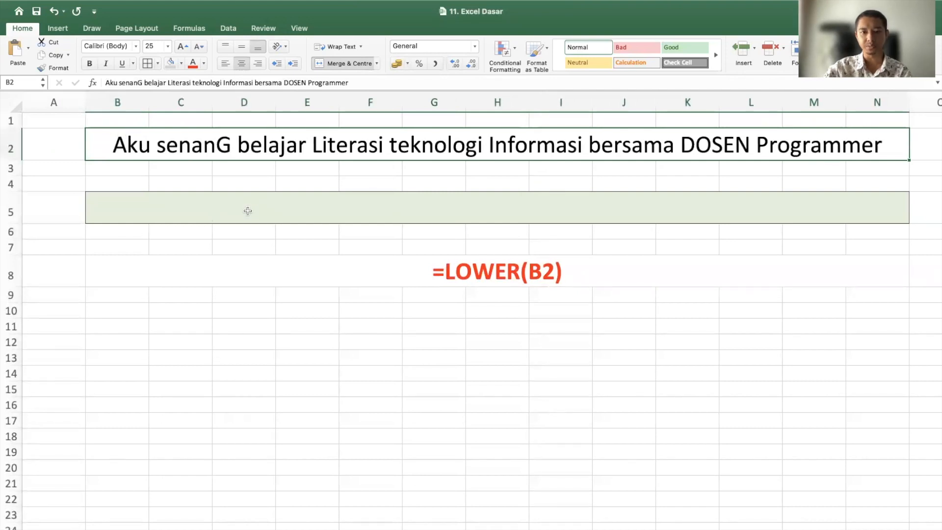
click(275, 212)
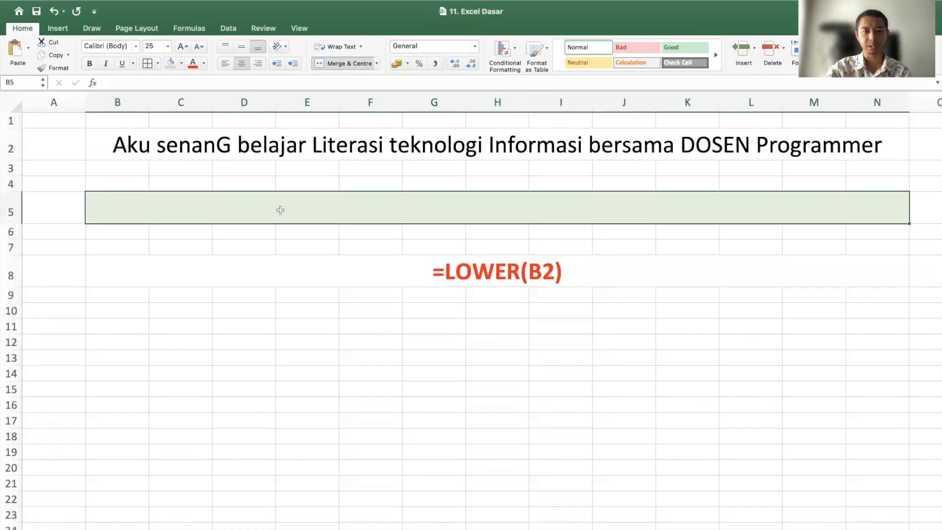
text(=)
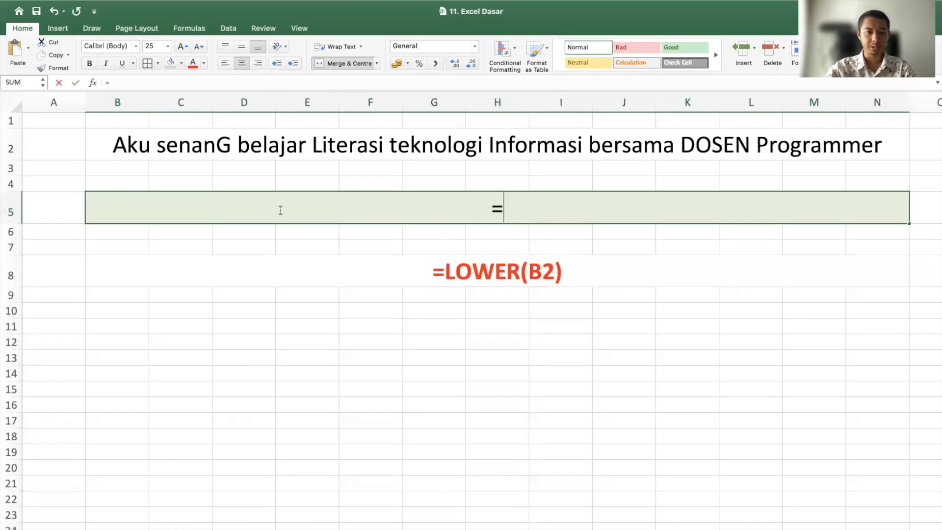
text(low)
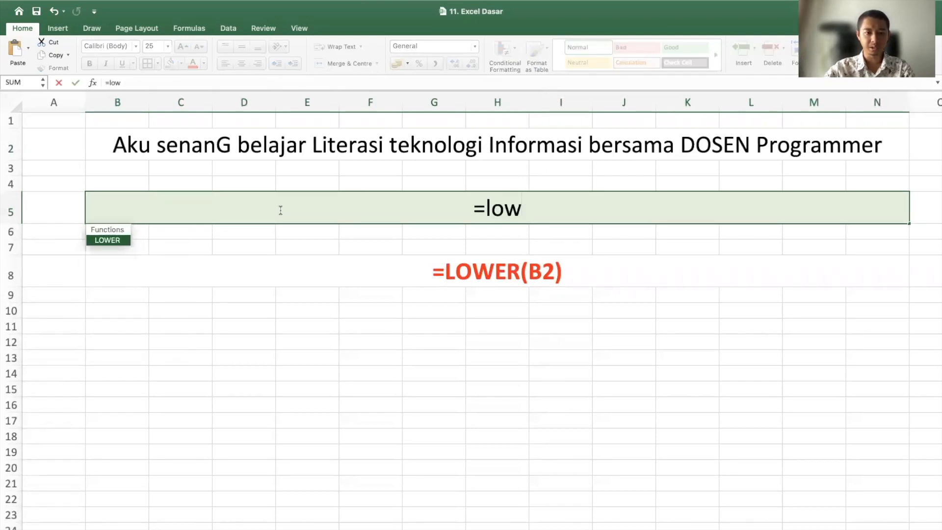
text(e)
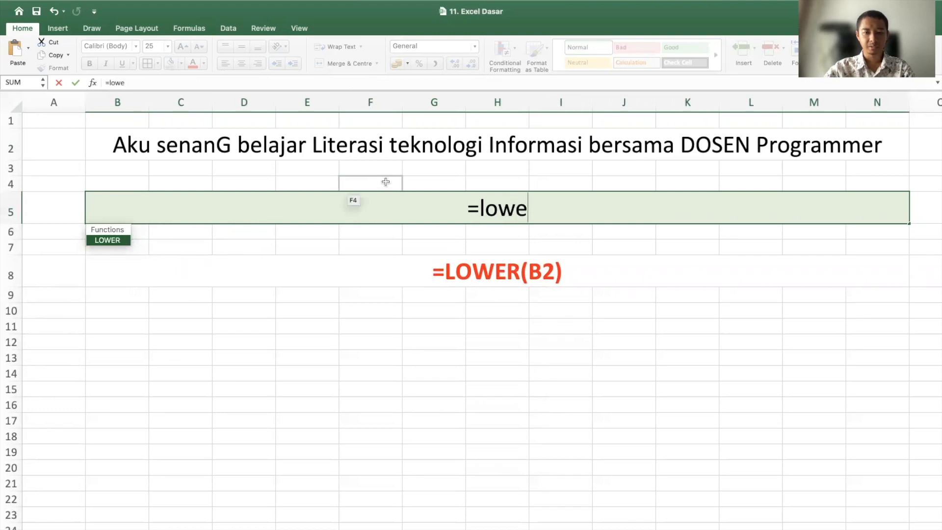
text(r()
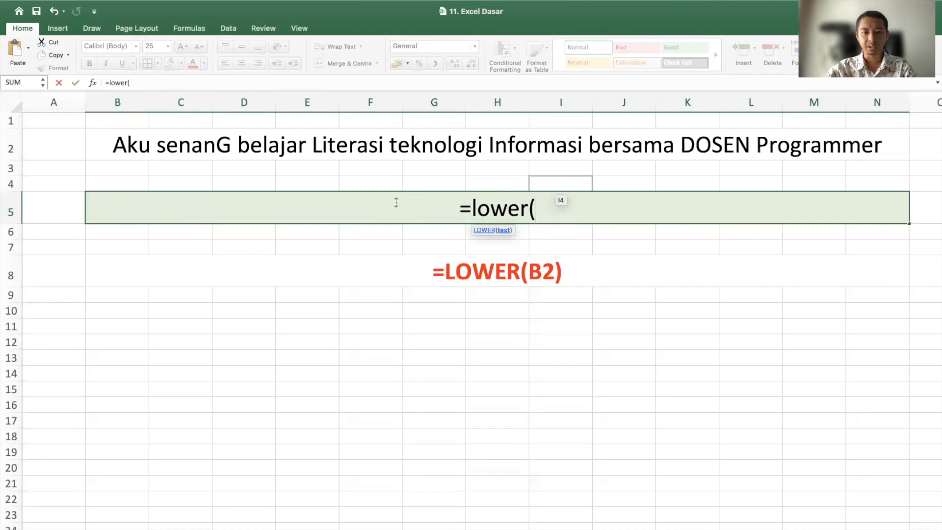
click(132, 143)
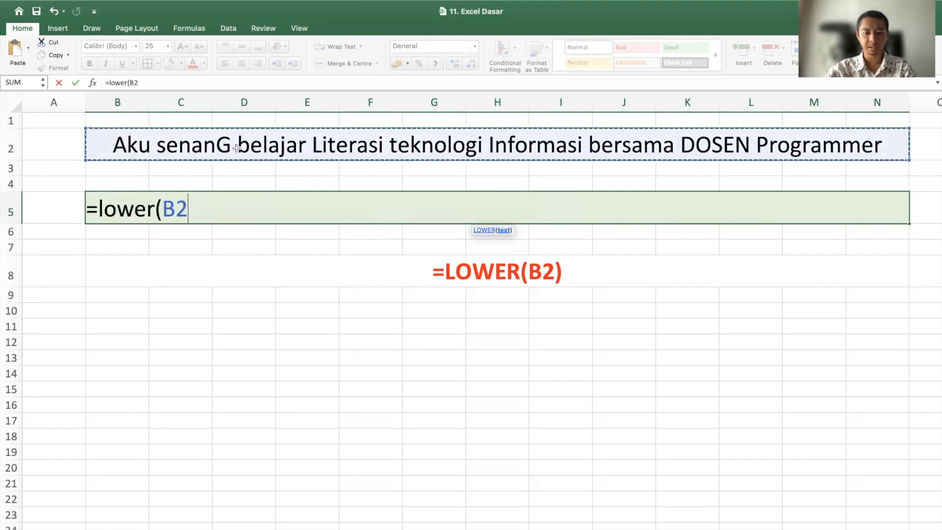
text())
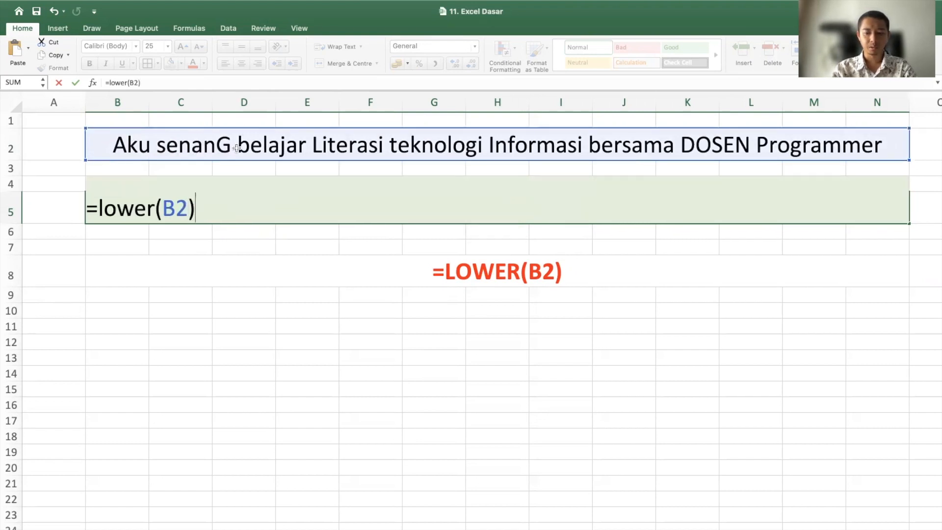
key(Return)
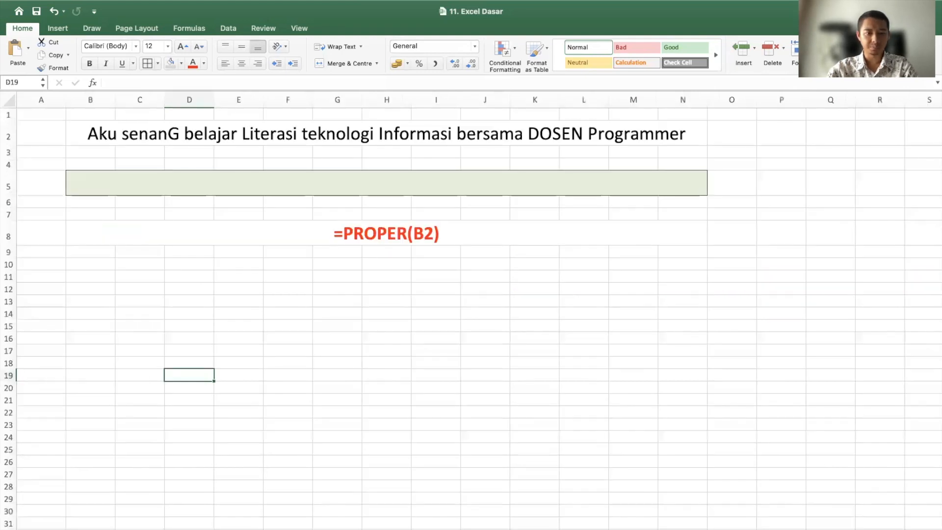
Enter the formula =PROPER(B2) in the green merged cell B5 to capitalise each word of the sentence
scroll(304, 324, up, 2)
scroll(305, 323, down, 3)
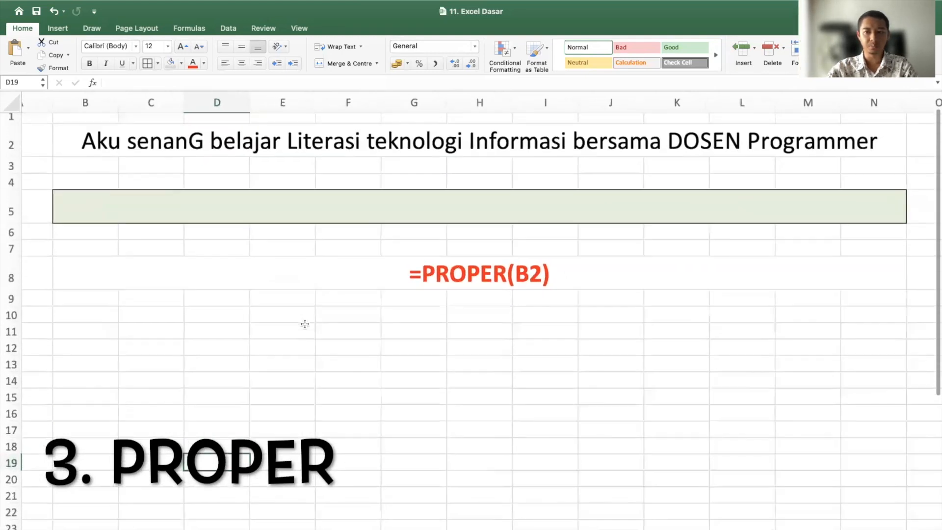
click(305, 306)
click(457, 319)
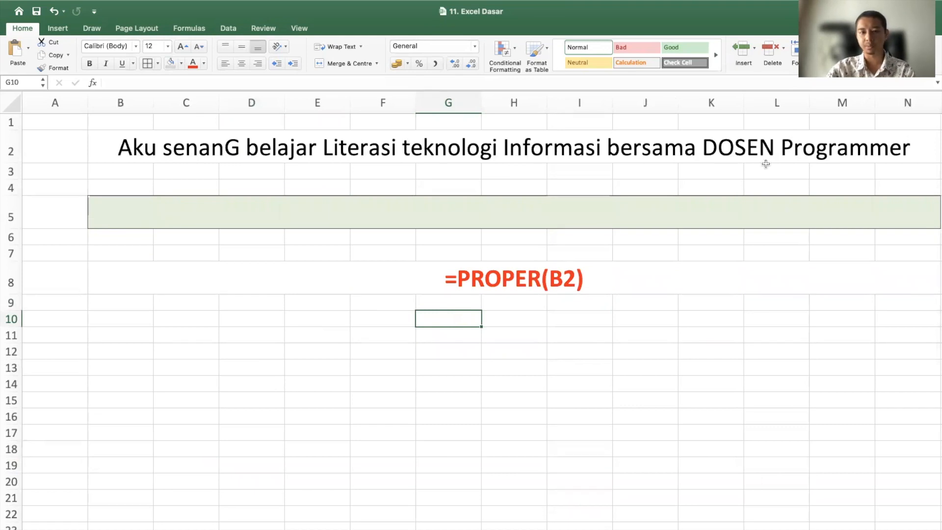
scroll(481, 172, right, 2)
click(366, 208)
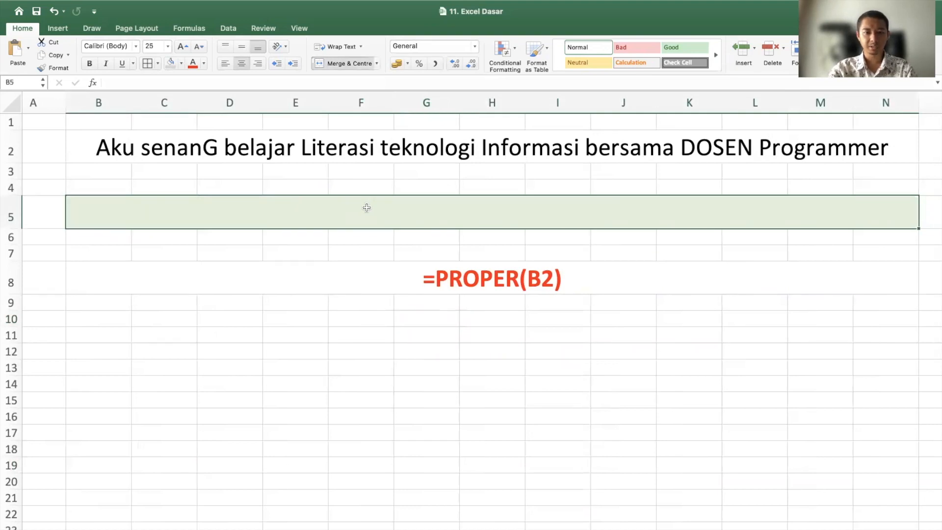
text(=)
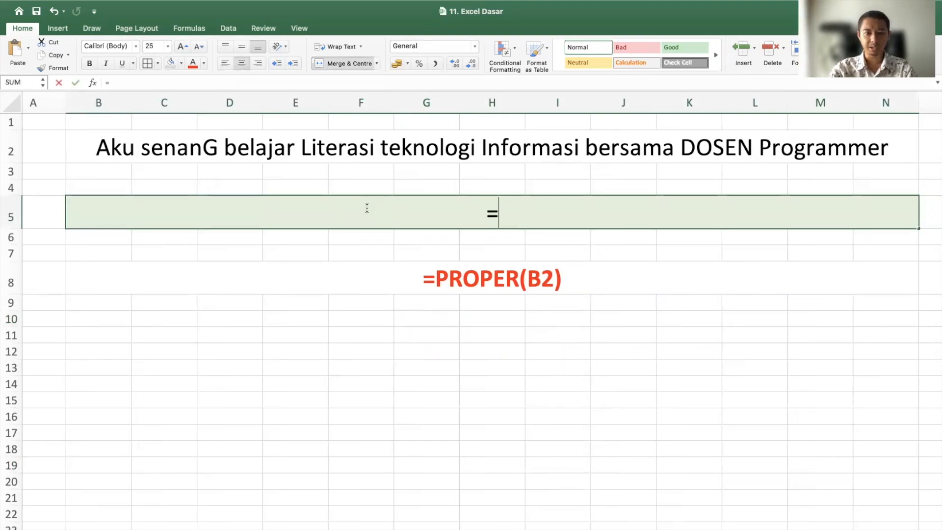
text(prop)
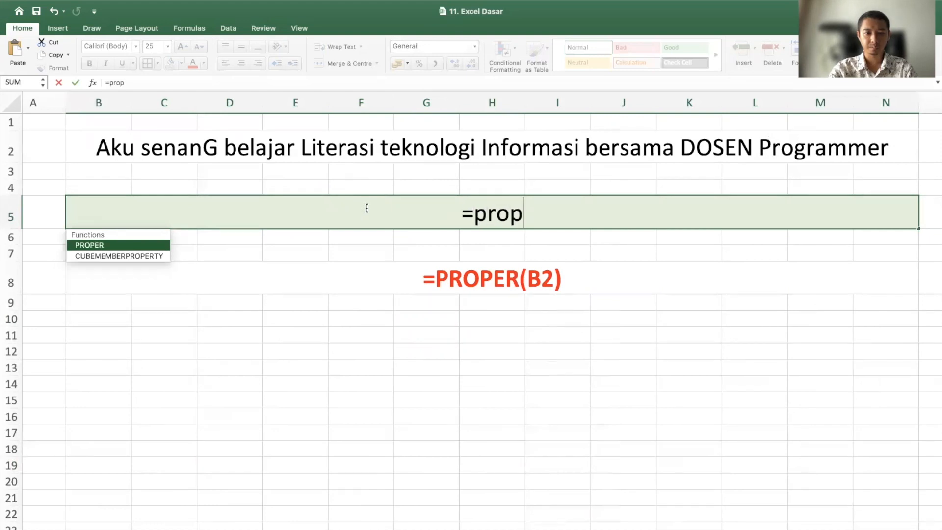
key(Tab)
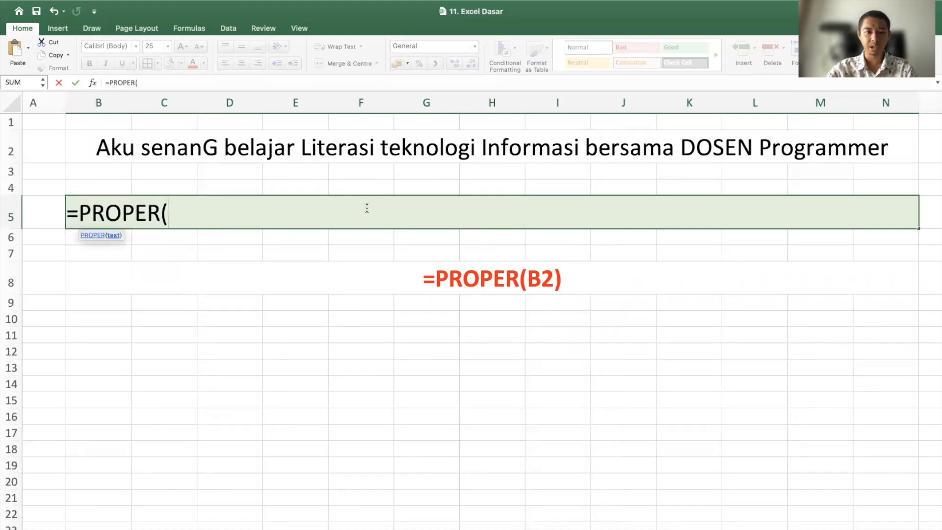
click(110, 147)
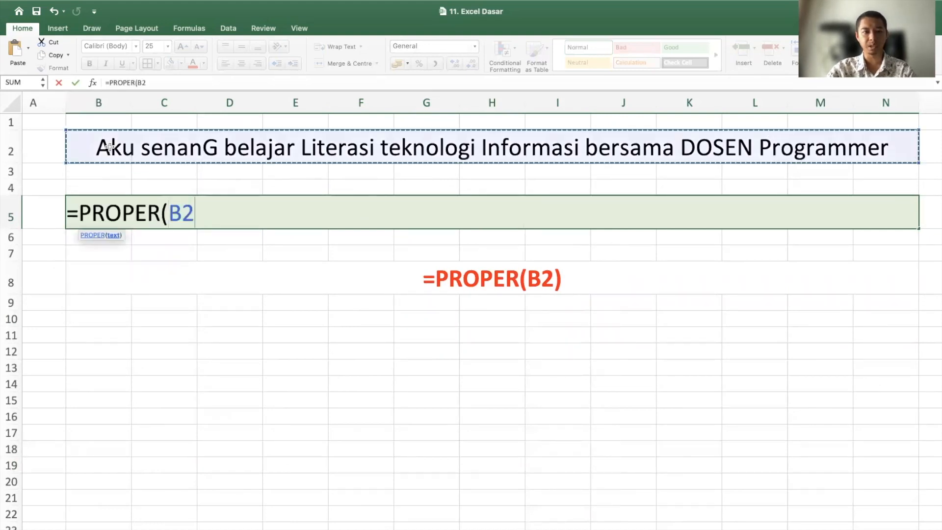
key(Return)
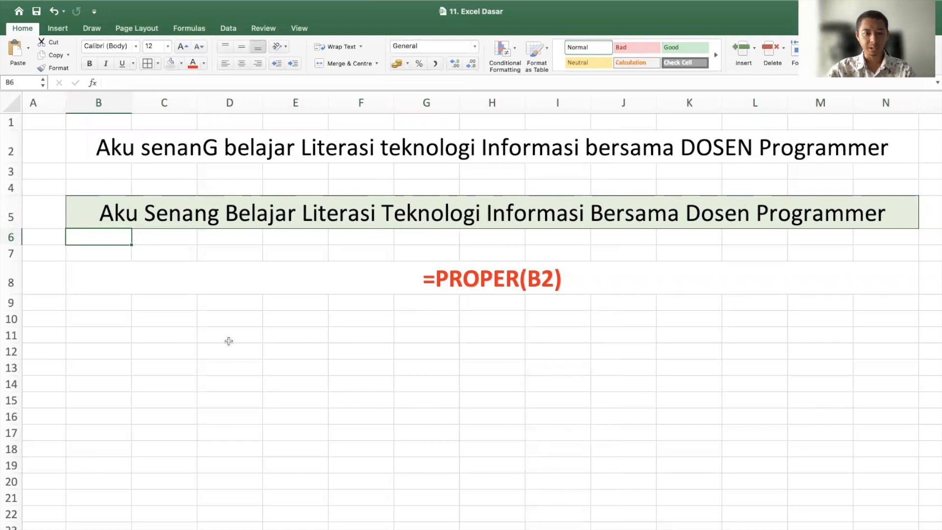
Enter the sentence "contoh perubahan kalimat dengan huruf kecil menjadi besar awal kata" in cell B11
click(118, 336)
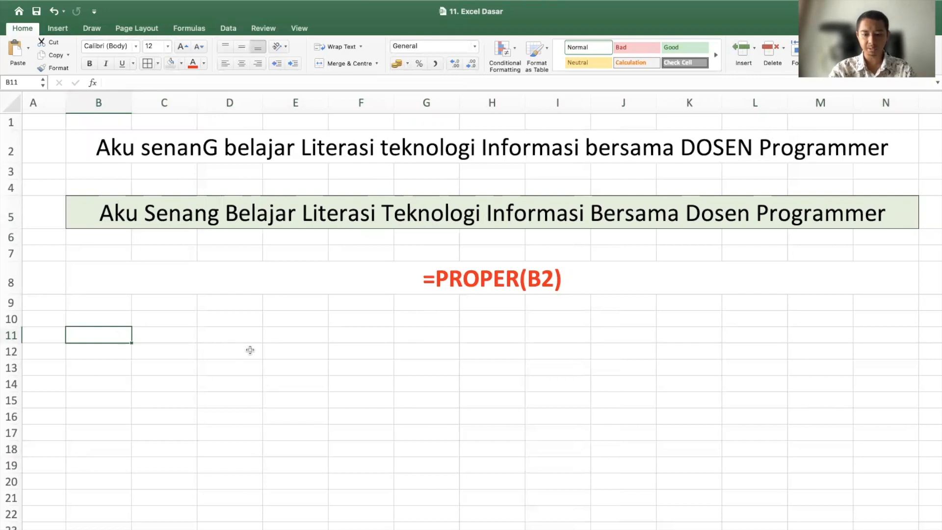
text(contoh )
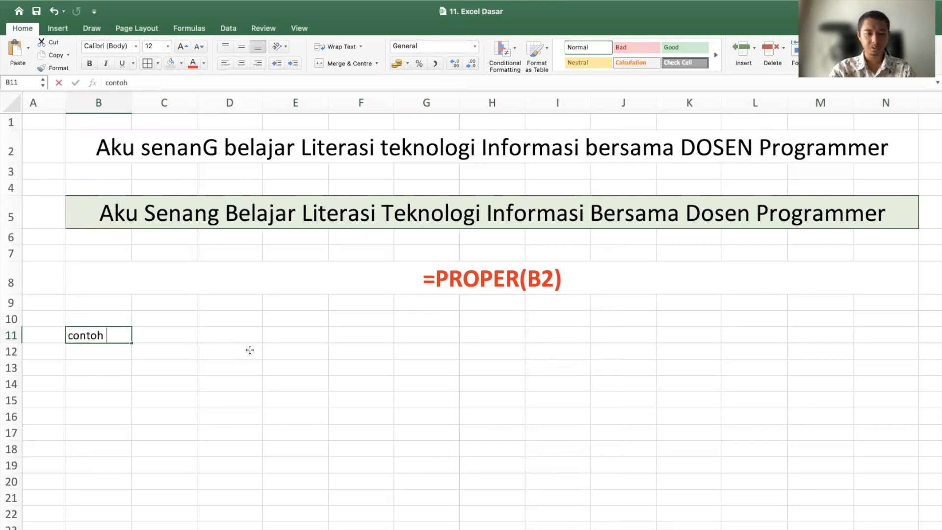
text(t)
text(oery)
key(BackSpace)
key(BackSpace)
text(peruyb)
key(BackSpace)
key(BackSpace)
text(bahan kalimat dengan huruf kecil menjadi )
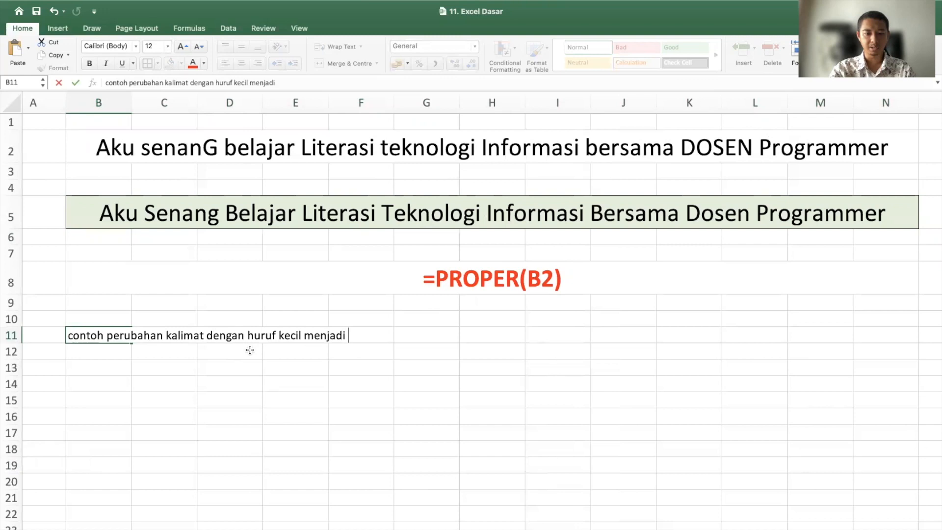
text(besar awal kata)
key(Return)
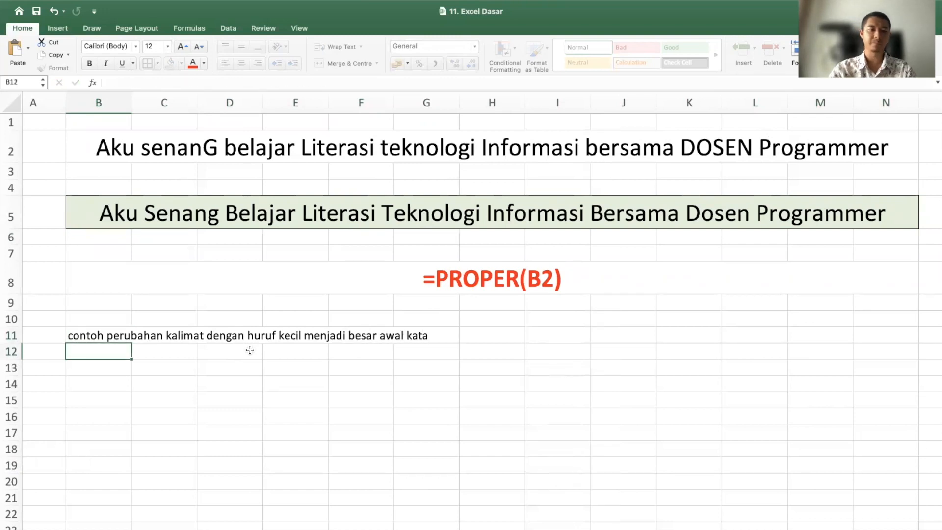
key(Return)
key(Up)
key(Down)
key(Down)
key(Right)
key(Right)
key(Right)
key(Right)
key(Right)
key(Right)
key(Up)
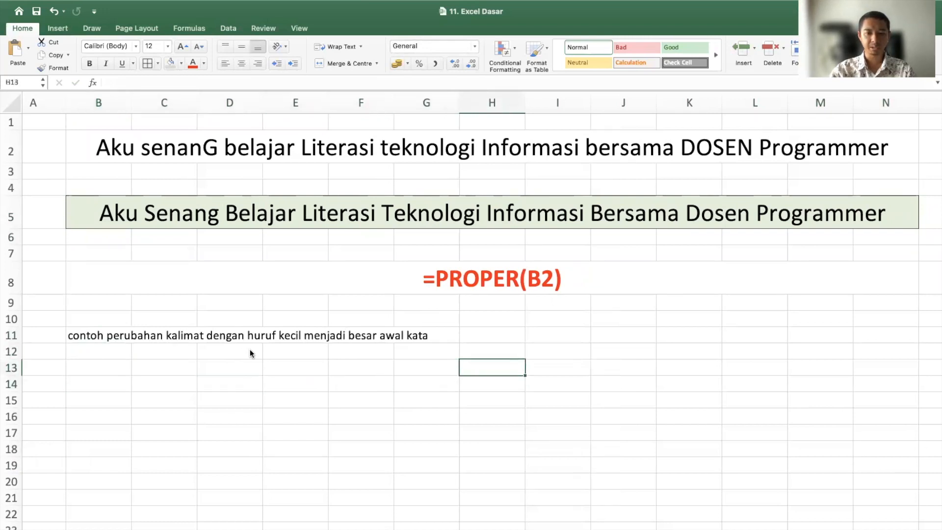
key(Left)
key(Left)
key(Left)
Enter a PROPER formula in cell B13 that references the lowercase sentence in B11
click(120, 367)
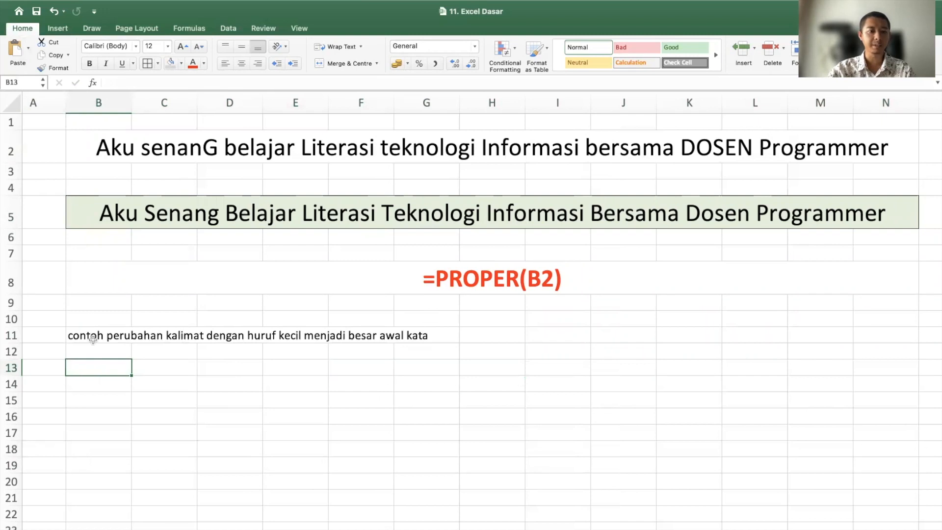
text(=)
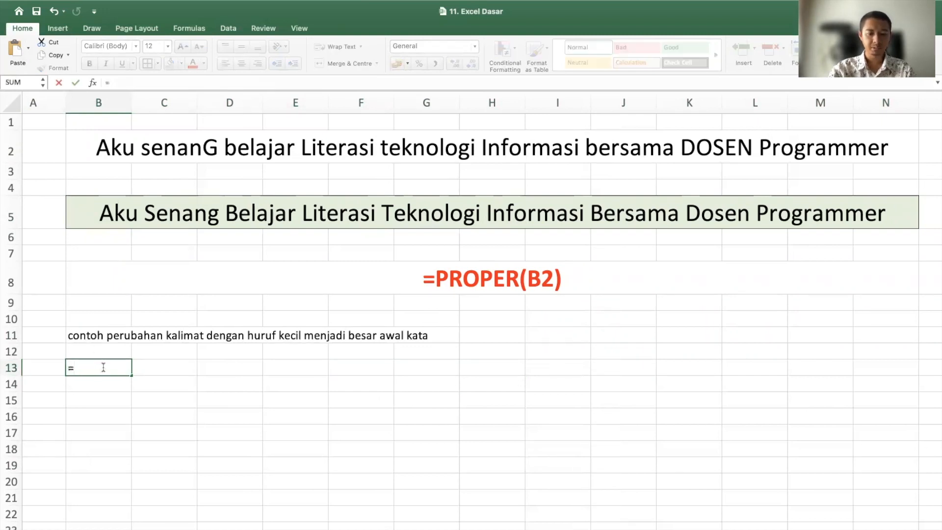
text(prop)
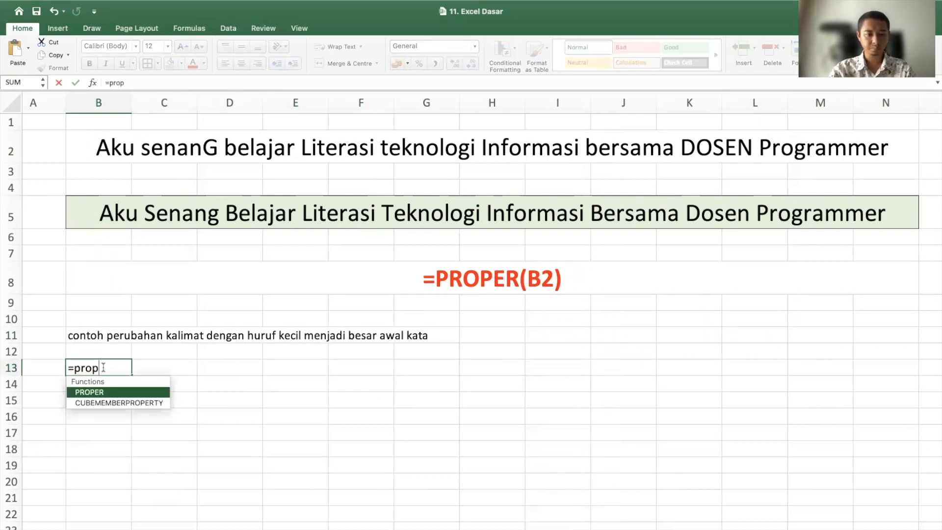
key(Tab)
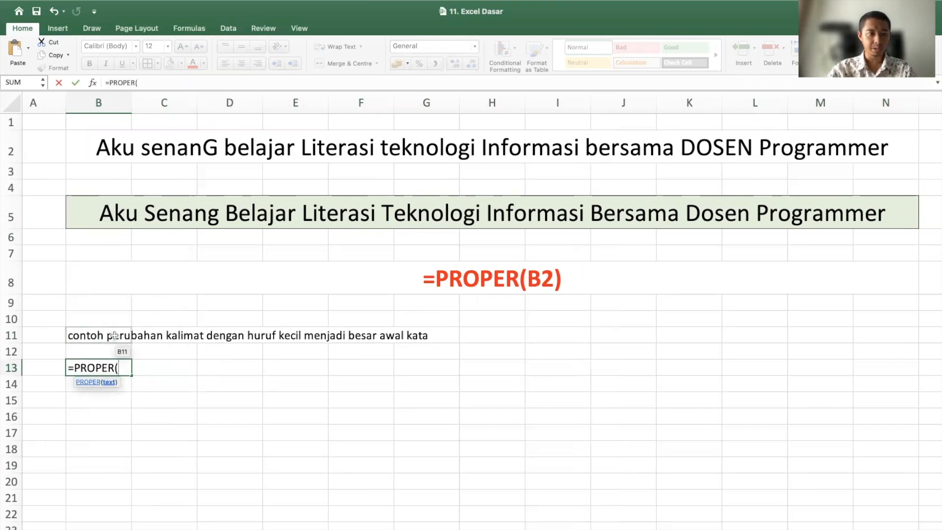
click(115, 335)
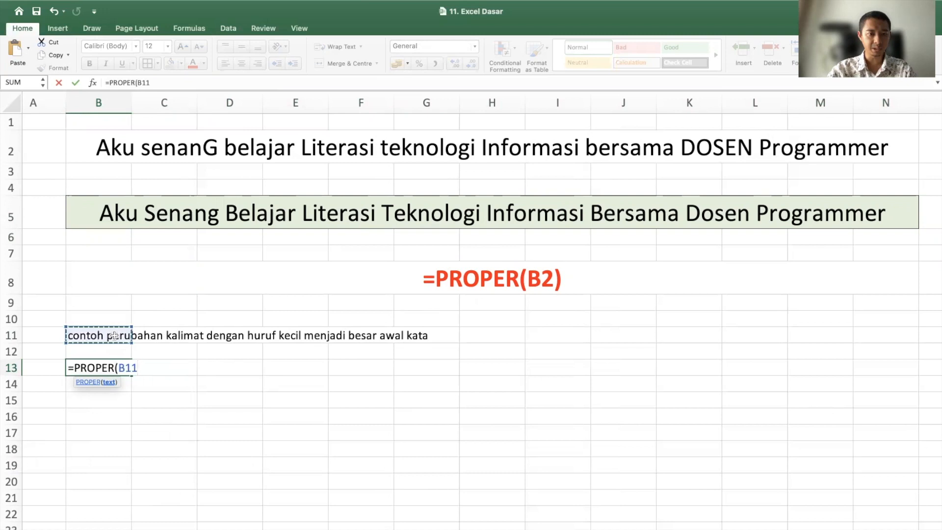
key(Return)
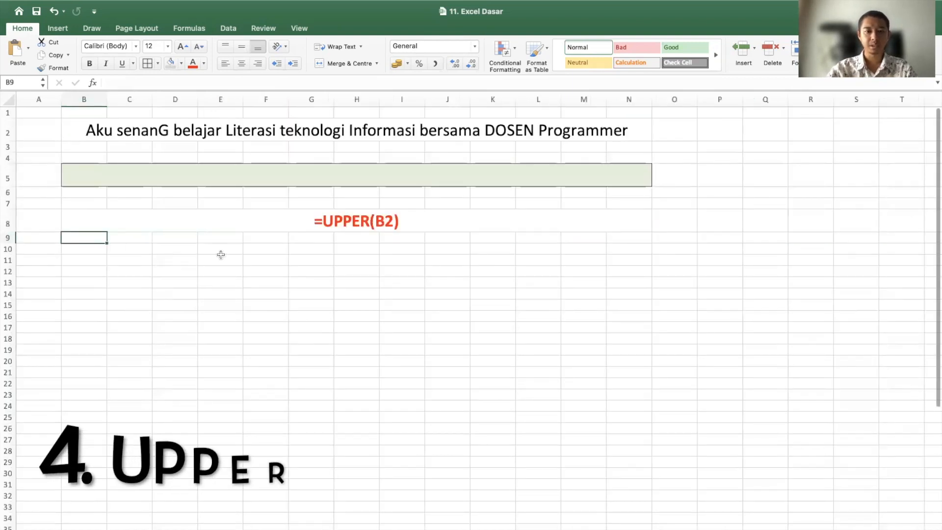
Enter the formula =UPPER(B2) in the green merged cell B5 to convert the sentence to capitals
scroll(214, 186, up, 5)
scroll(214, 186, down, 3)
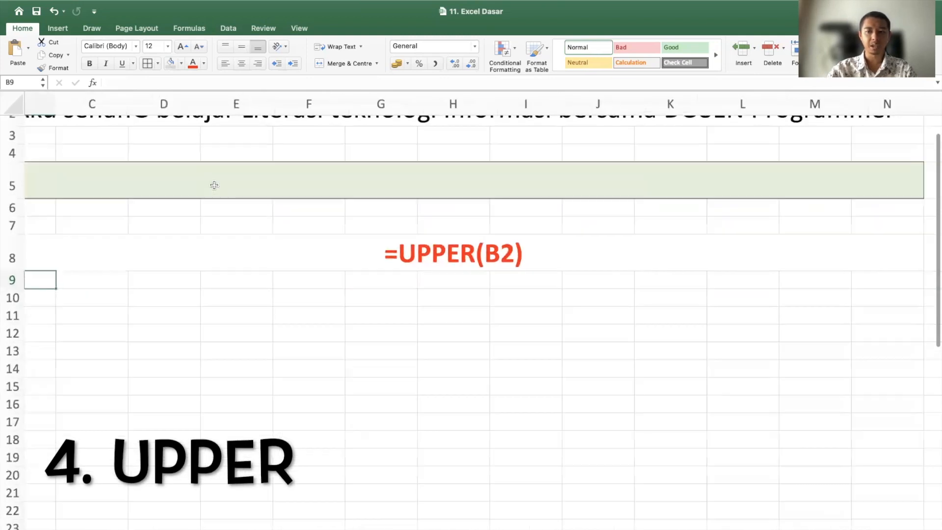
scroll(214, 186, up, 2)
scroll(214, 186, left, 2)
scroll(190, 211, left, 2)
scroll(220, 215, right, 2)
click(241, 210)
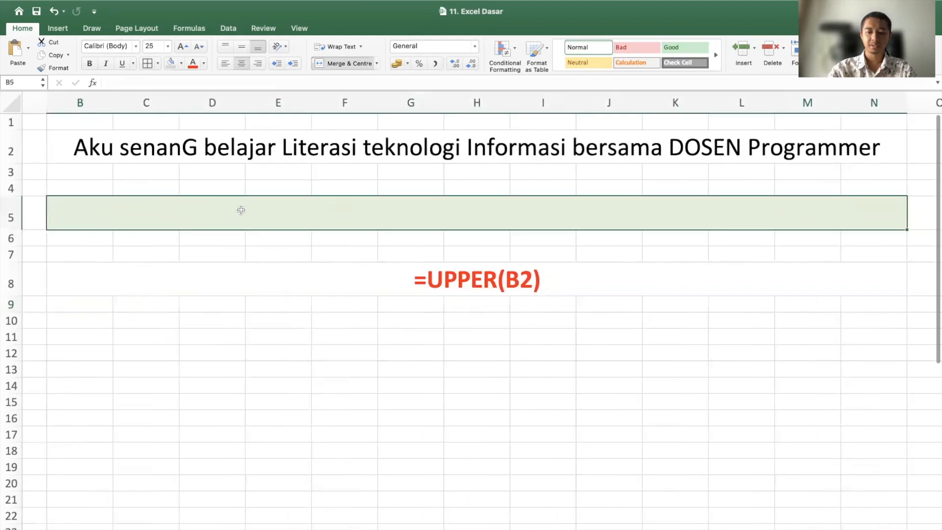
text(=up)
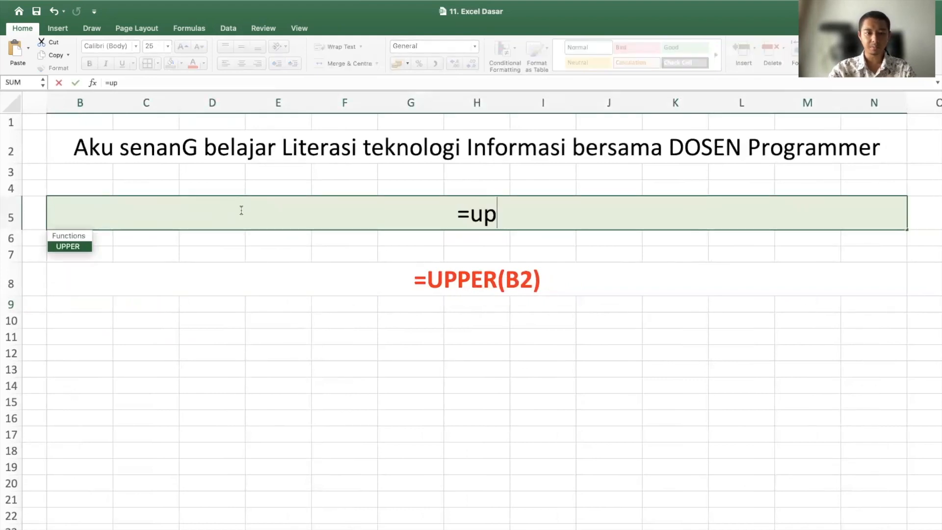
key(Tab)
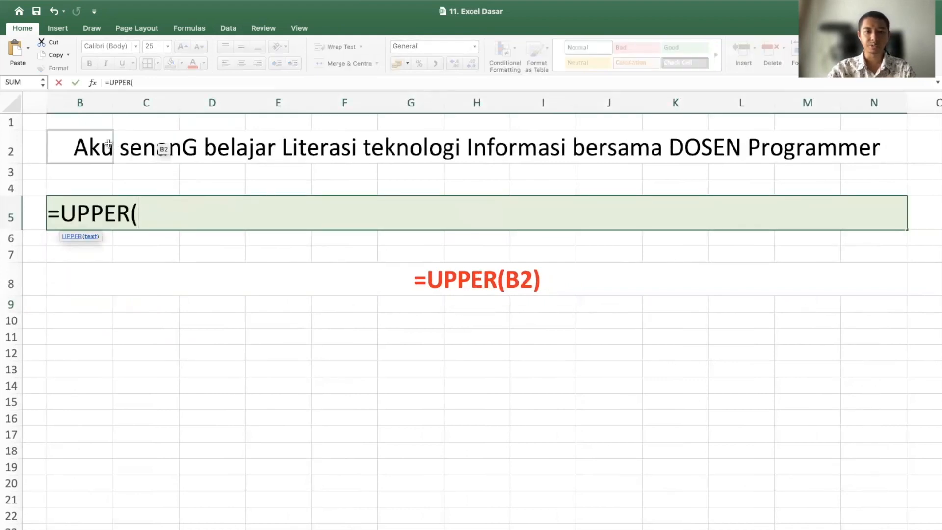
click(90, 146)
key(Return)
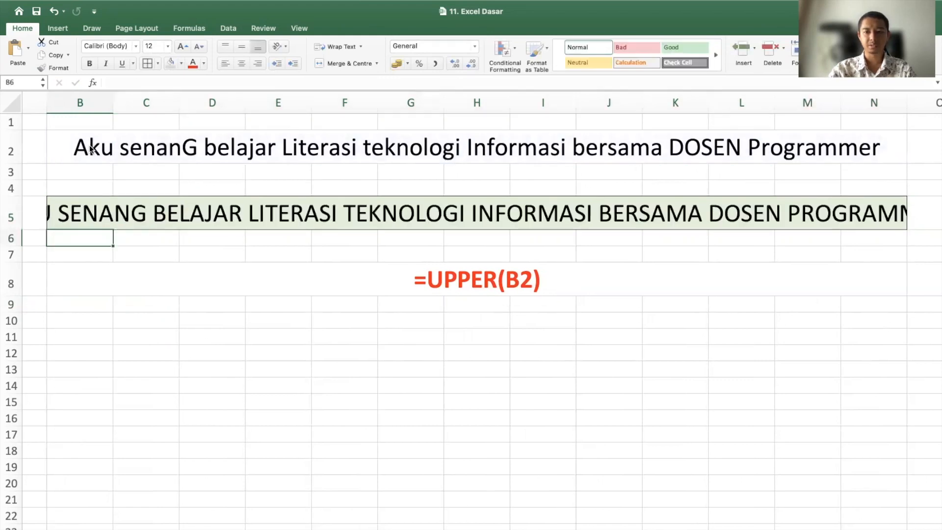
Set the font size of the uppercase sentence in B5 to 20
click(93, 205)
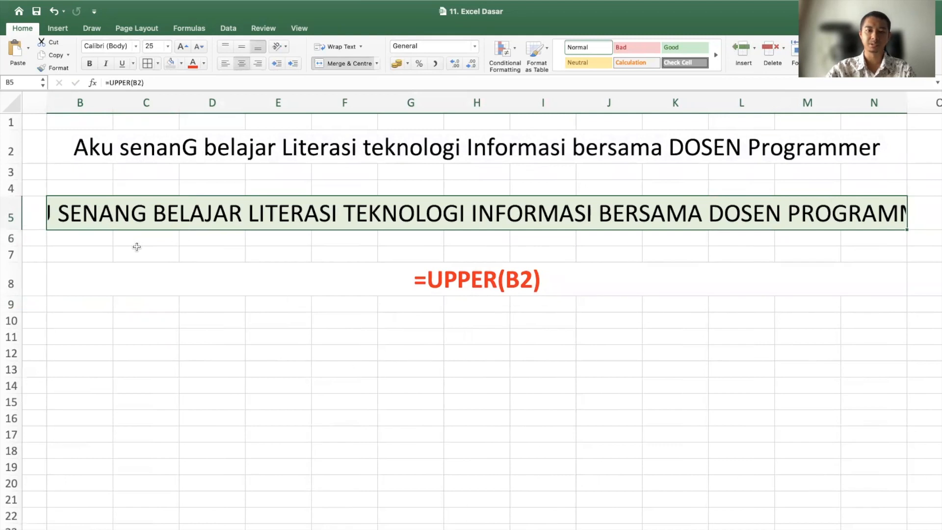
click(151, 46)
text(20)
key(Return)
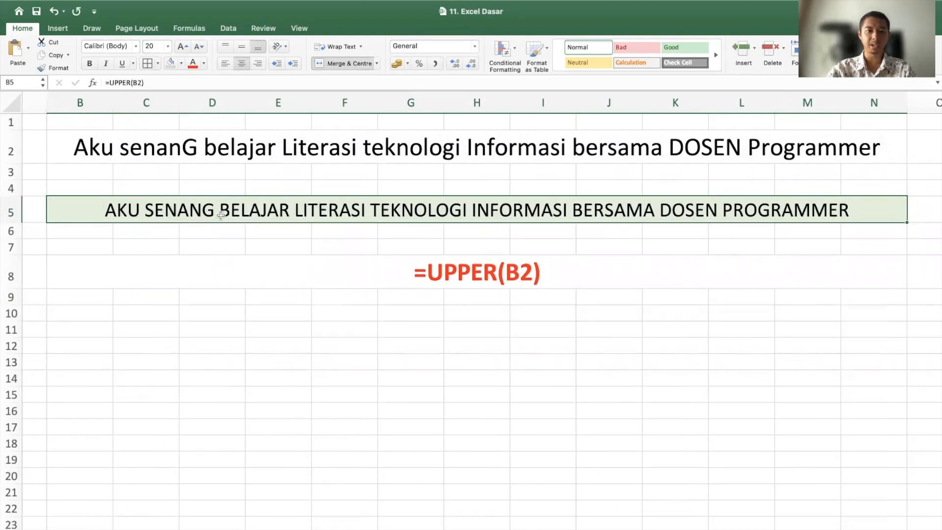
click(502, 158)
click(493, 210)
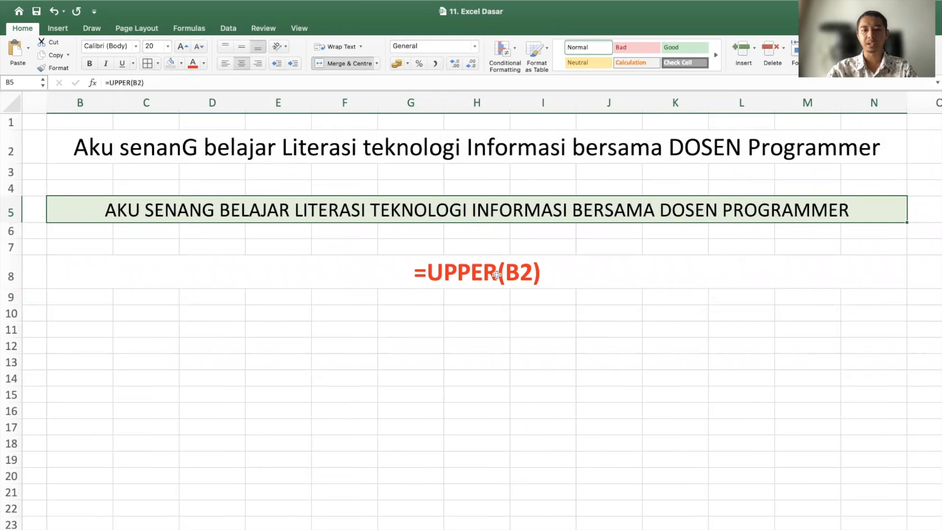
click(478, 283)
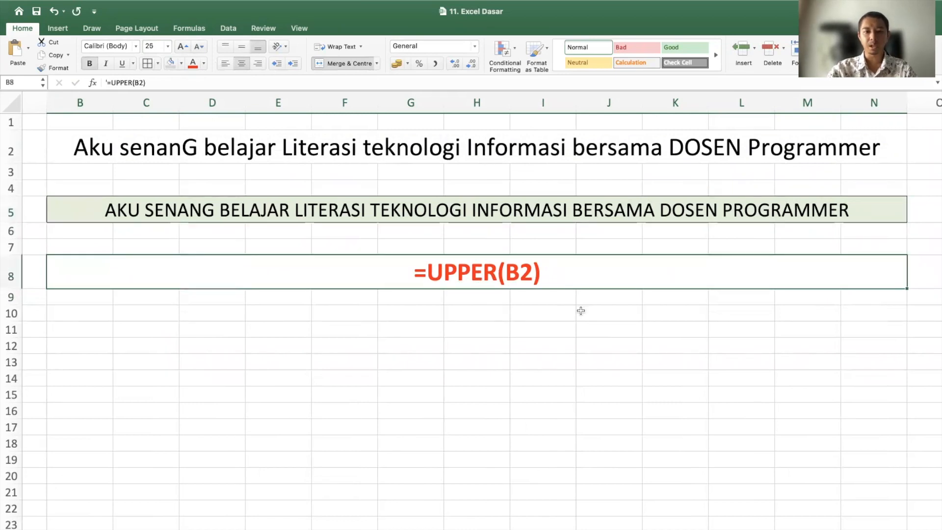
click(519, 308)
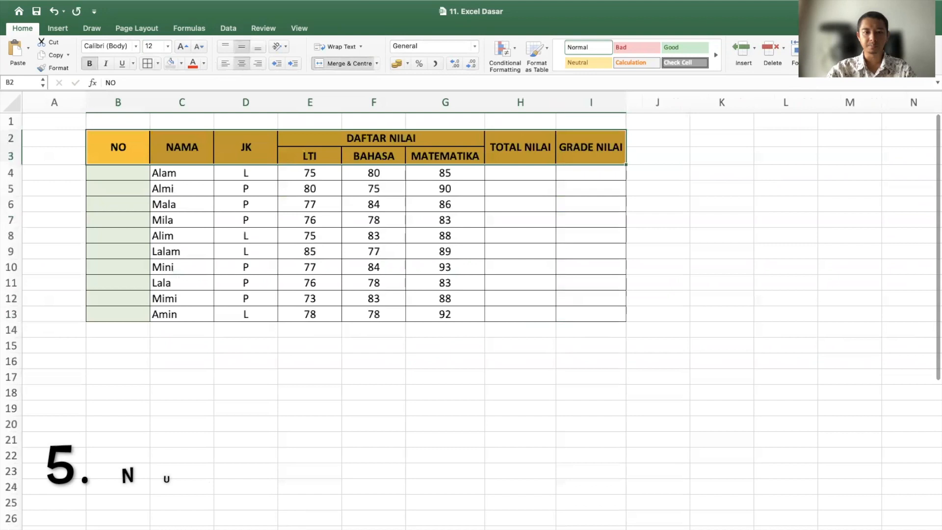
Enter the numbers 1 to 5 in cells B4:B8 of the grade table's NO column
click(245, 423)
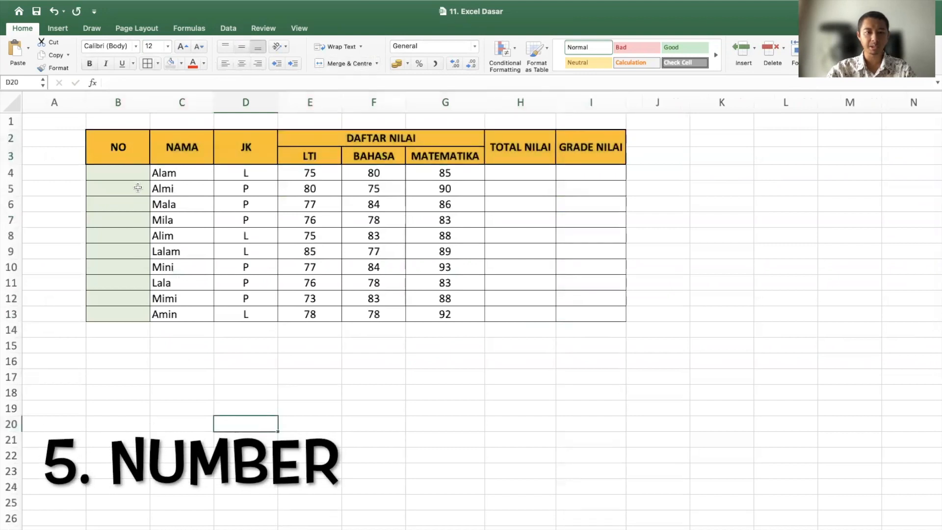
click(131, 265)
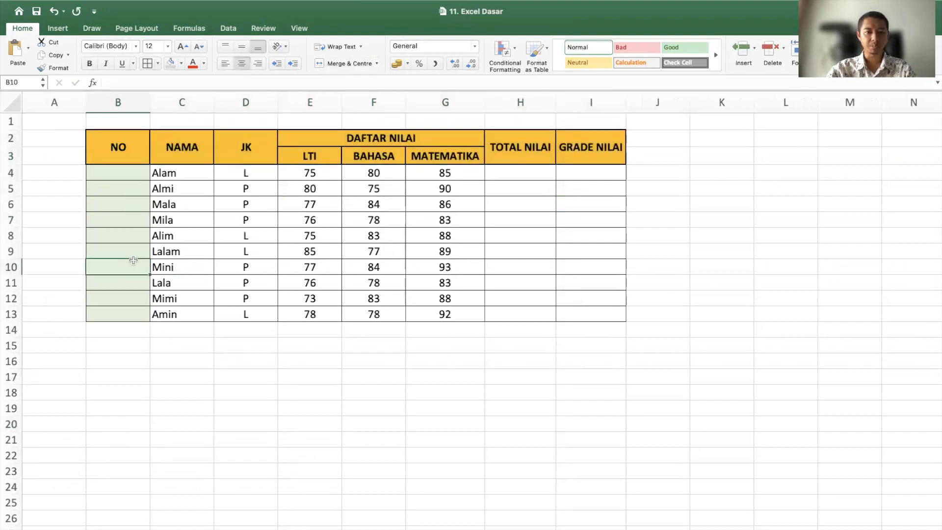
click(125, 167)
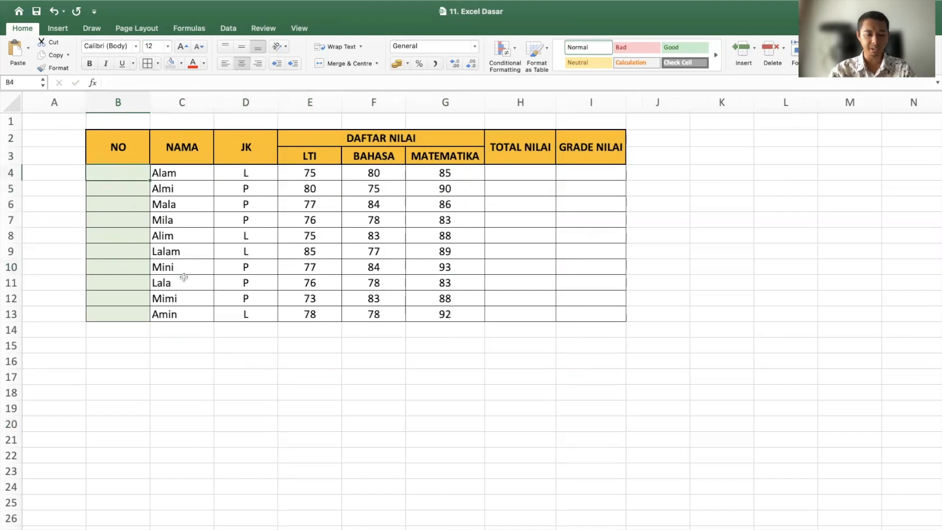
text(1)
key(Return)
text(2)
key(Return)
text(3)
key(Return)
text(4 5)
key(Down)
key(Up)
key(Up)
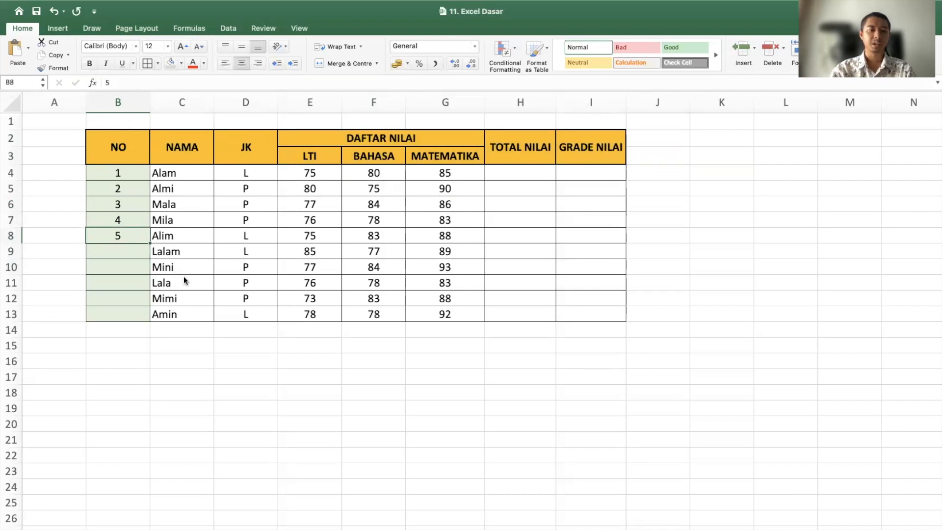
Clear the numbers 3, 4 and 5 from cells B6:B8, keeping only 1 and 2 in the NO column
key(shift+Up)
key(shift+Up)
key(shift+Up)
key(shift+Up)
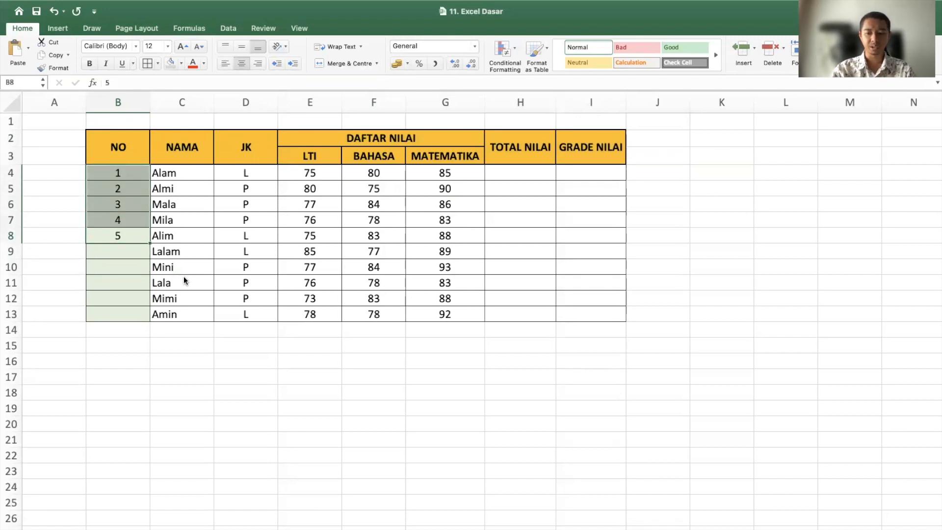
key(Down)
key(Up)
key(Up)
key(Up)
key(shift+Down)
key(shift+Down)
key(Delete)
key(Up)
key(Up)
key(Down)
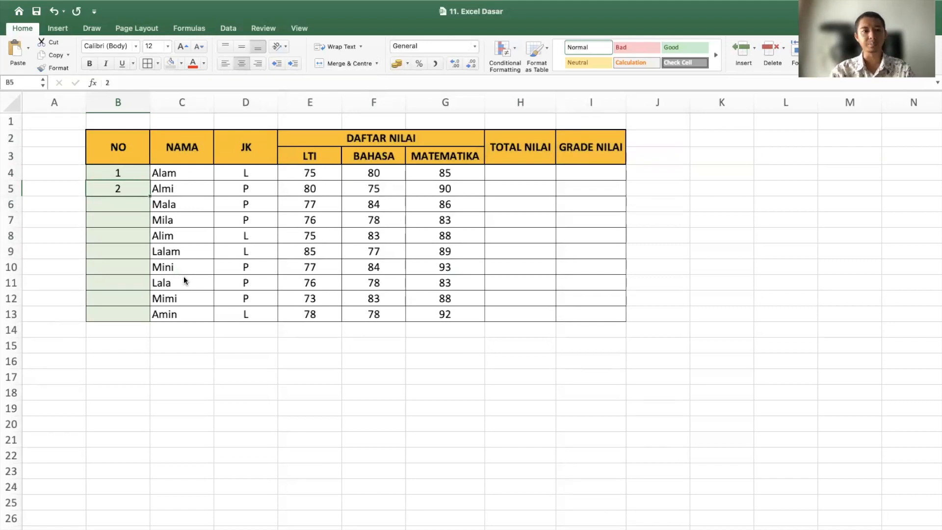
Fill the number series from B4:B5 down through B13 in the grade table's NO column
scroll(184, 275, up, 5)
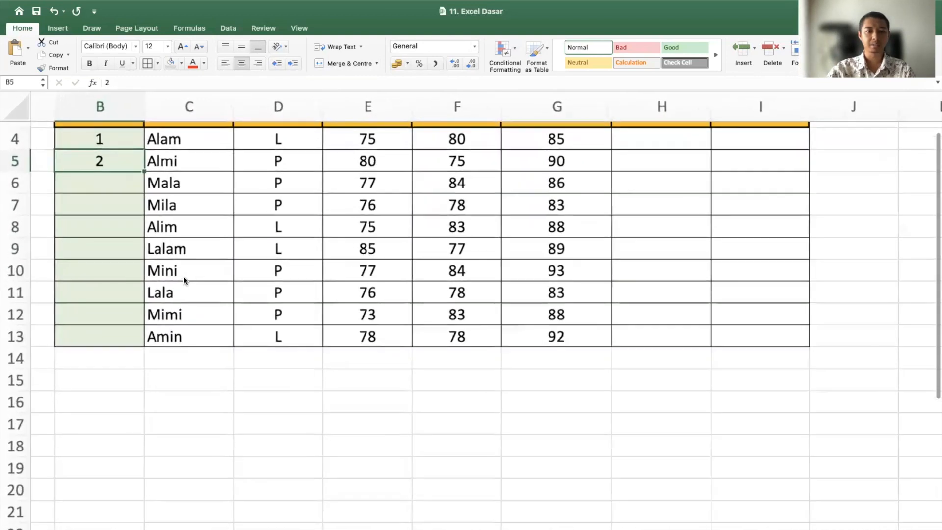
scroll(183, 276, down, 3)
click(184, 205)
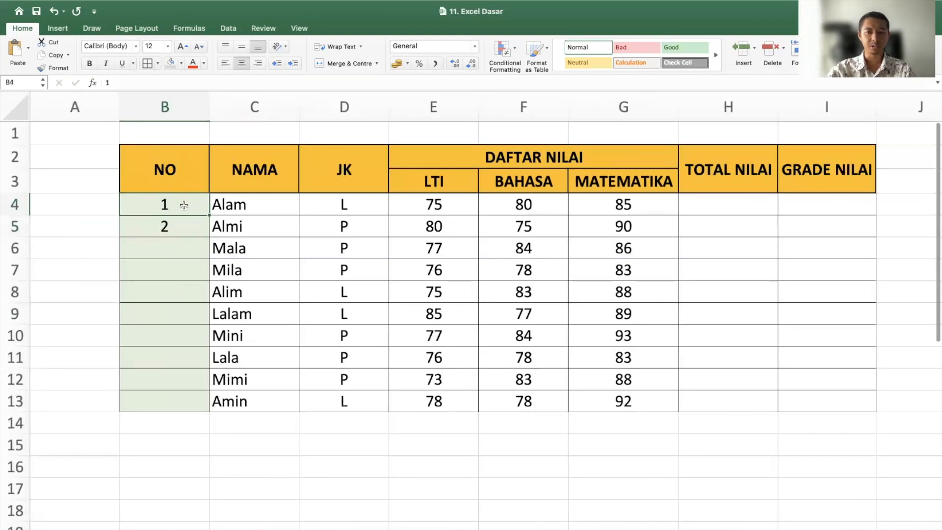
shift+click(185, 225)
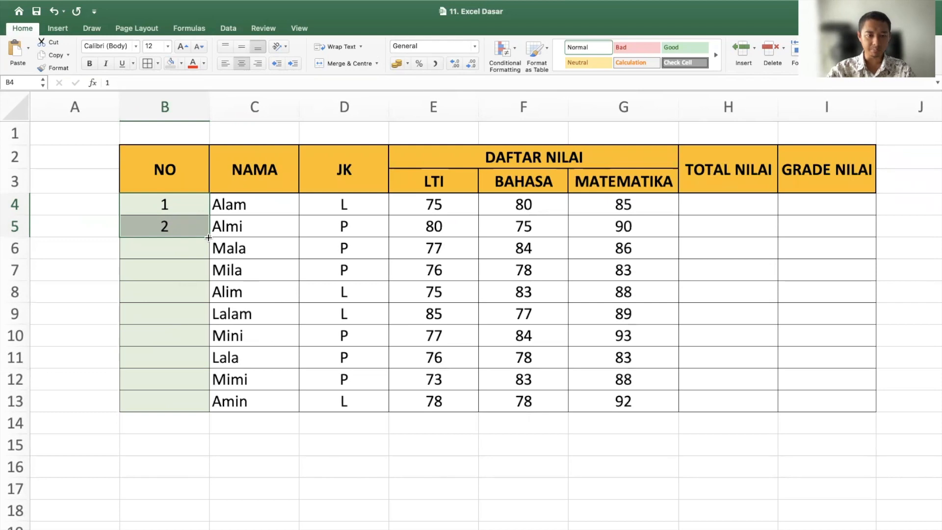
drag(208, 237, 209, 418)
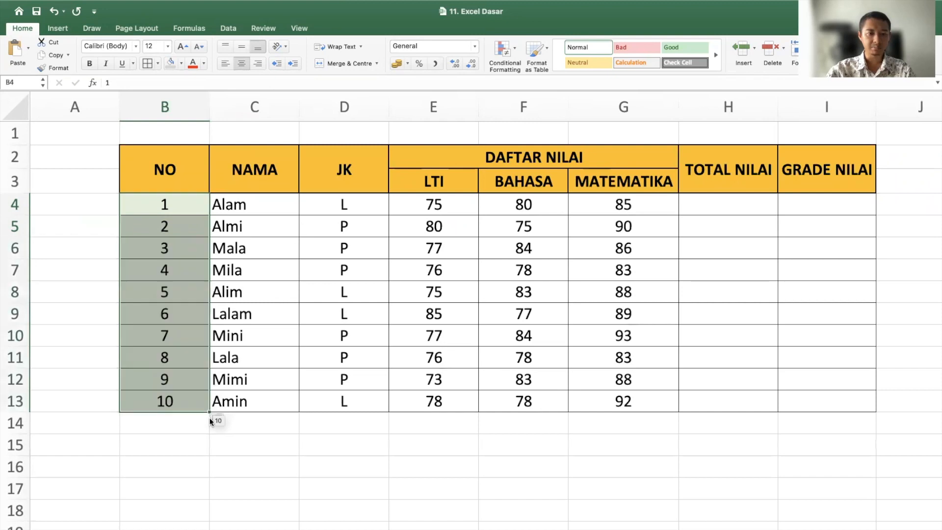
click(179, 260)
click(178, 305)
click(179, 363)
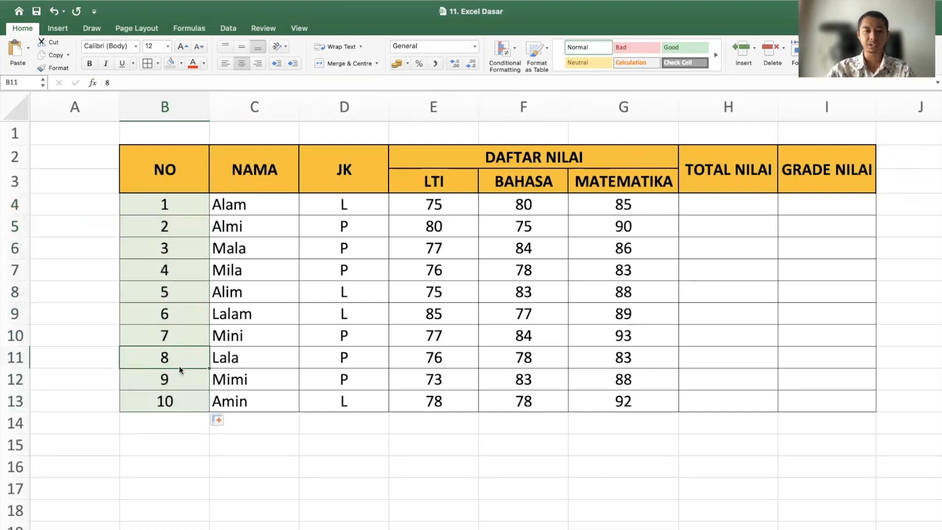
click(167, 275)
click(175, 337)
Replace the number in cell B9 of the filled NO series with 1
click(184, 312)
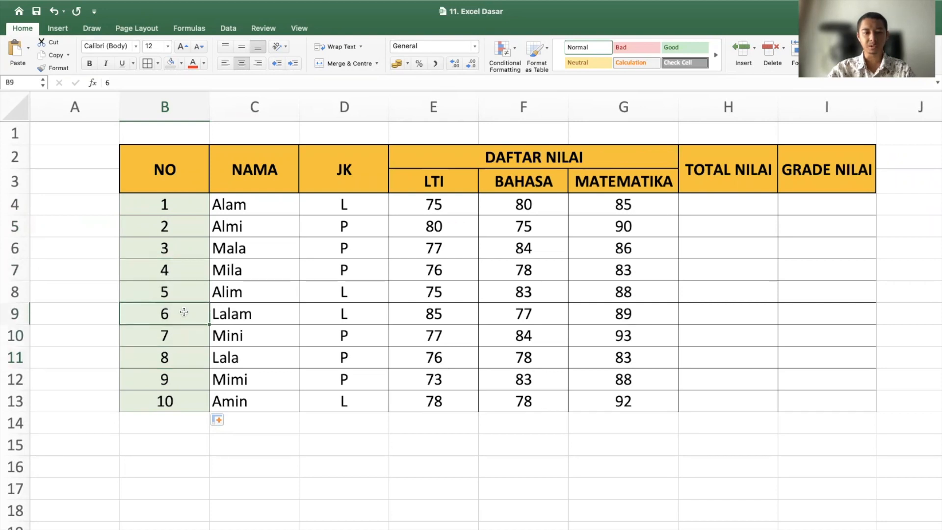
text(1)
click(194, 341)
key(Up)
key(Down)
key(Down)
key(Down)
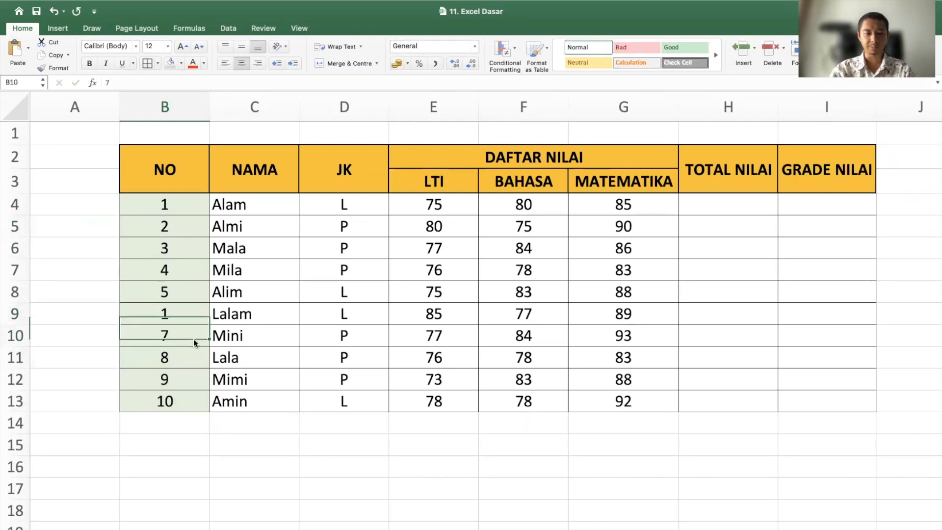
Clear the numbers in B5:B13, keeping only the 1 in cell B4
key(Up)
key(Up)
key(Up)
key(Up)
key(Up)
key(Up)
key(Up)
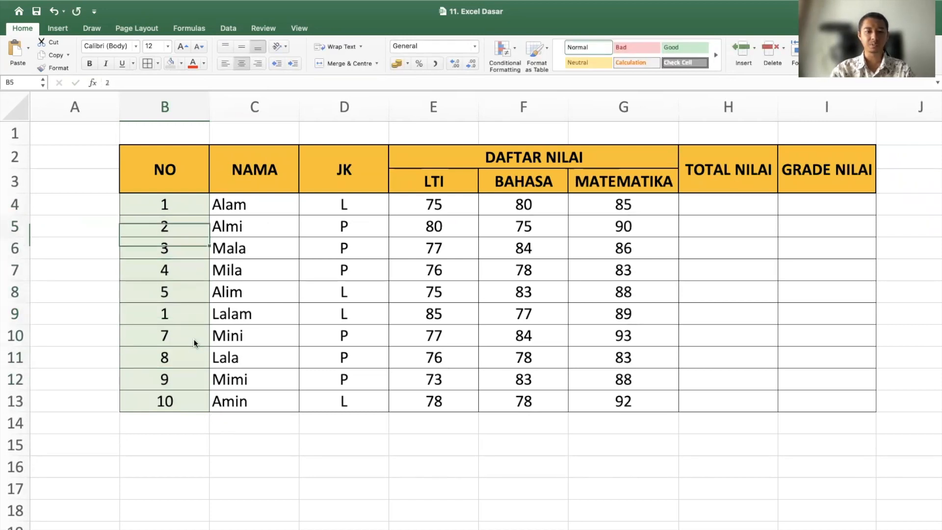
key(shift+Down)
key(shift+Down)
key(shift+Down)
key(shift+Down)
key(shift+Down)
key(shift+Down)
key(shift+Down)
key(shift+Down)
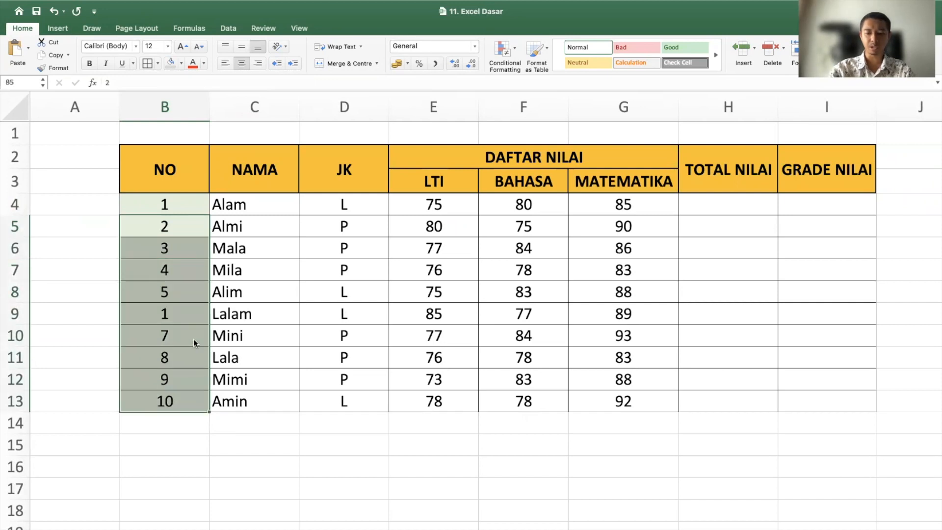
key(Delete)
key(Up)
key(Down)
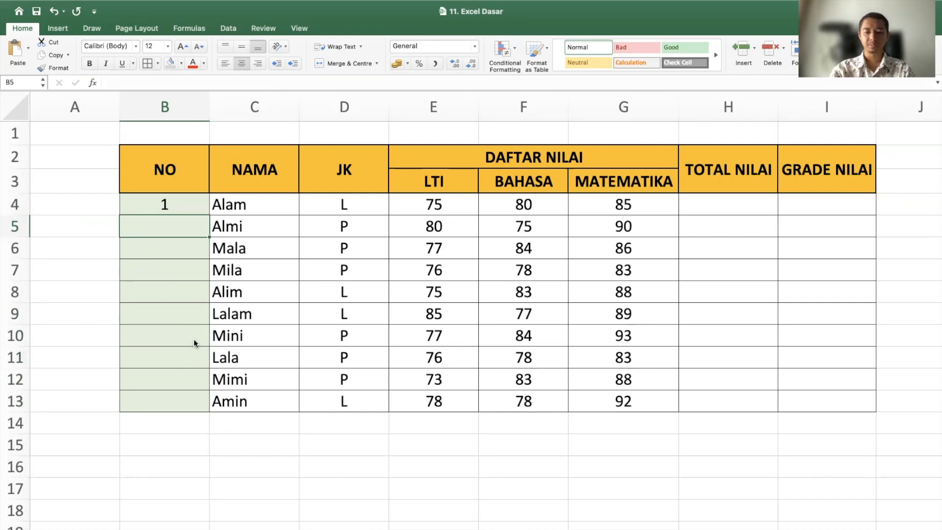
Enter the formula =B4+1 in cell B5 of the NO column
text(=)
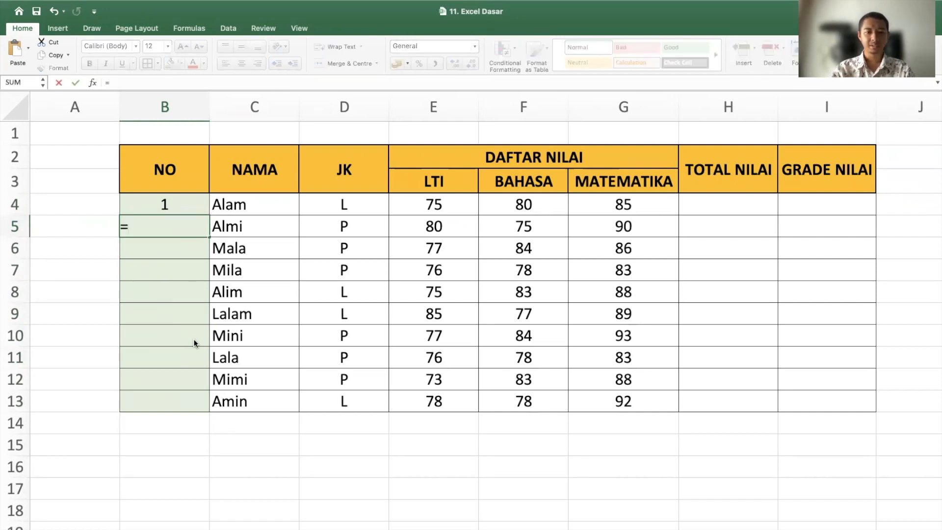
key(Up)
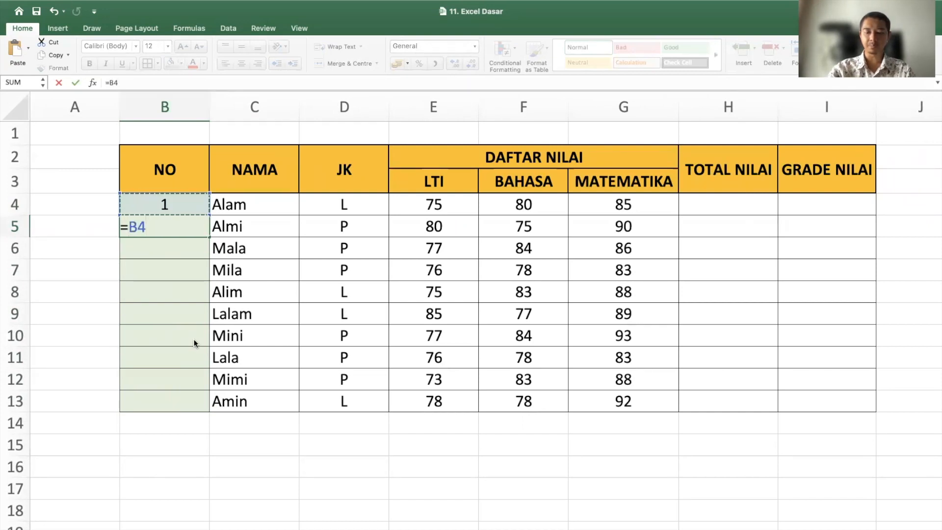
text(+)
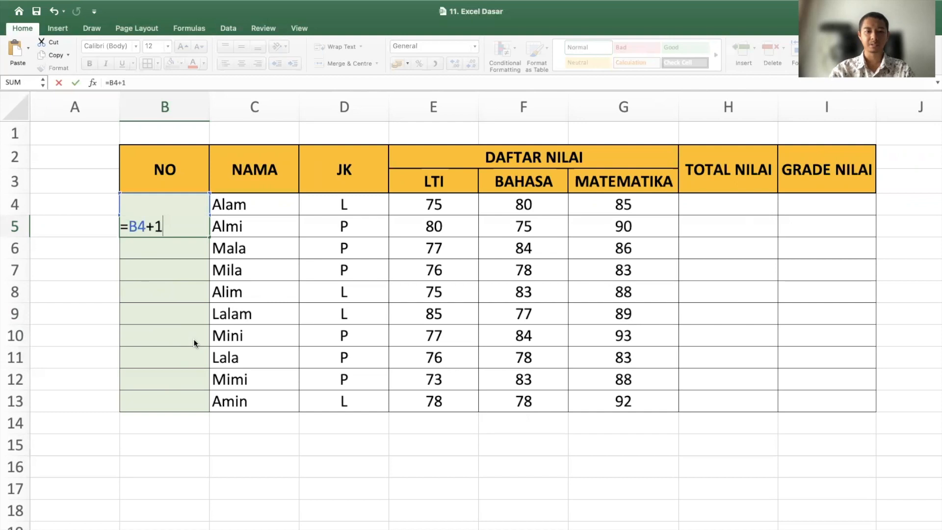
text(1)
key(Return)
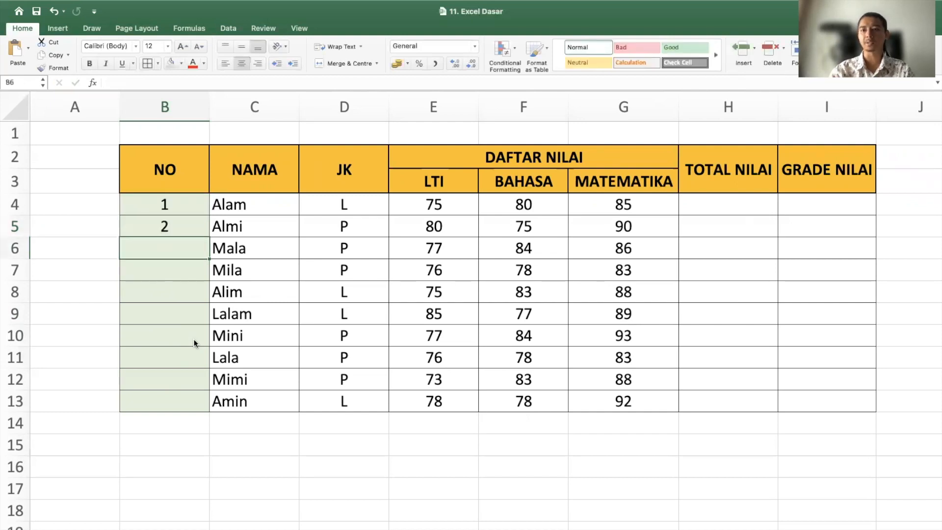
Copy the numbering formula from B5 down the NO column through B13 and review the copied formulas
key(Up)
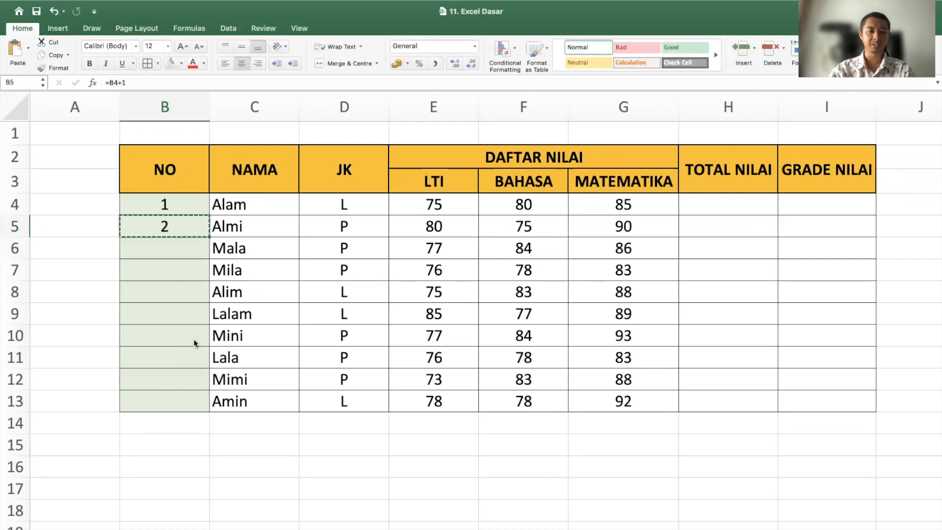
shift+click(184, 396)
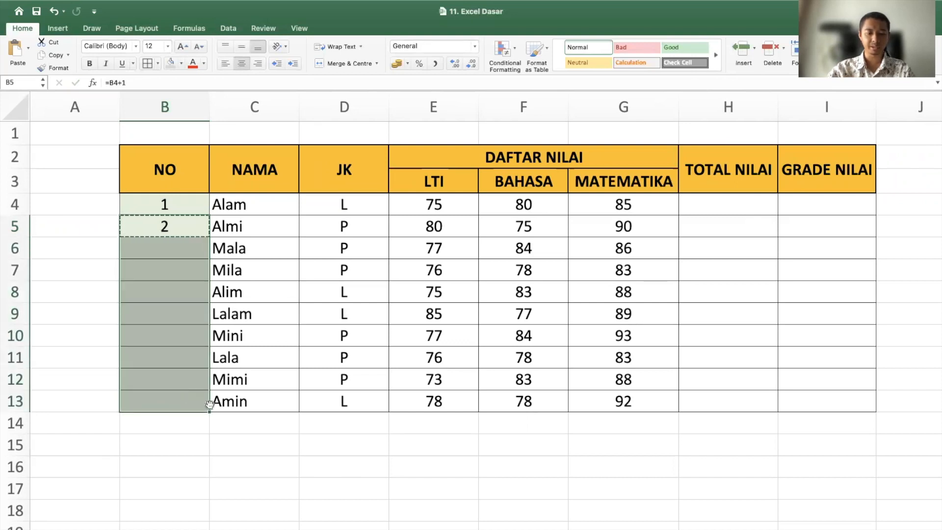
key(super+v)
click(187, 400)
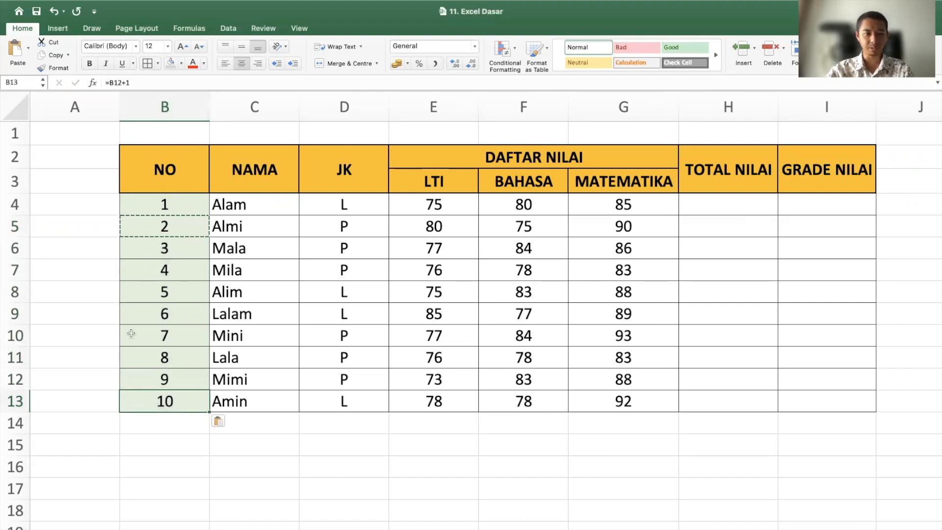
click(175, 378)
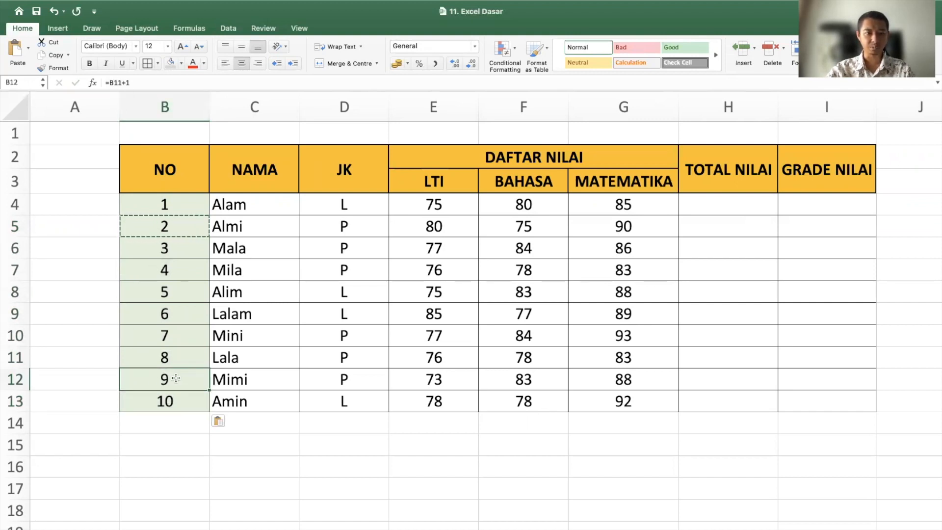
key(Up)
key(Up)
key(Up)
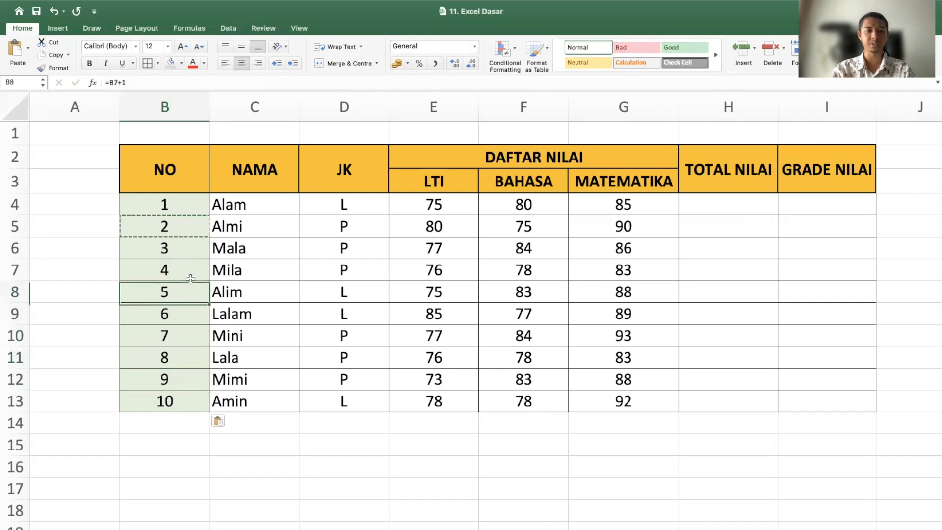
key(Up)
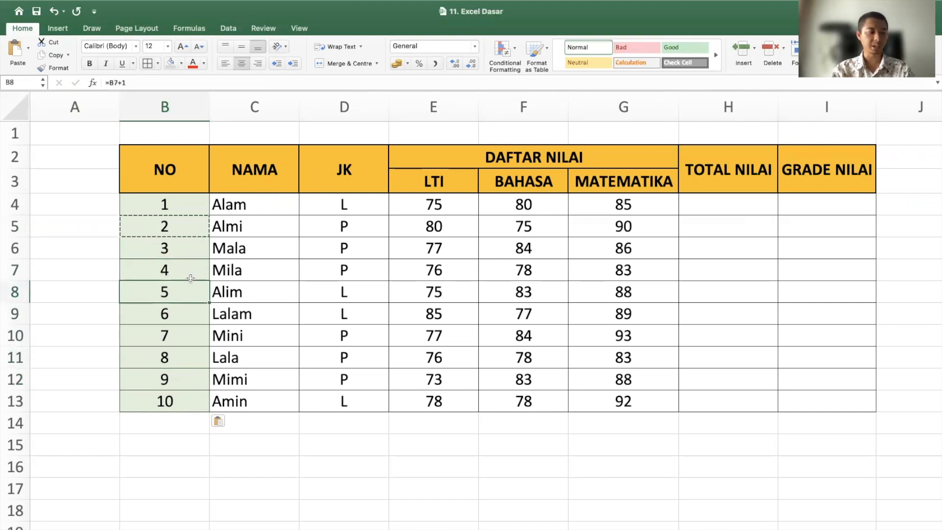
Enter 1 in cell B9 to restart the formula-based numbering at that row
key(Down)
text(1)
key(Return)
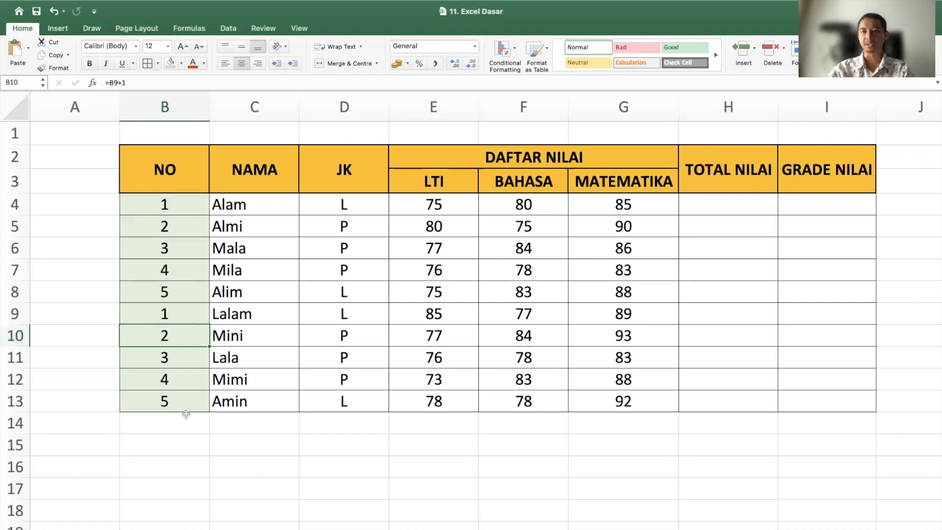
click(264, 438)
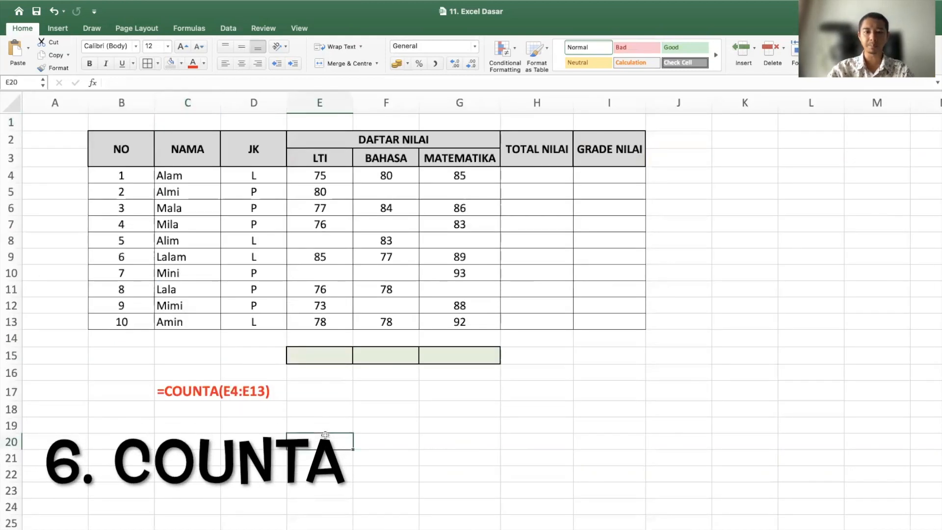
Examine the filled and empty LTI scores in E4:E13 of the COUNTA practice table
scroll(325, 435, up, 3)
scroll(325, 435, up, 3)
scroll(325, 435, left, 2)
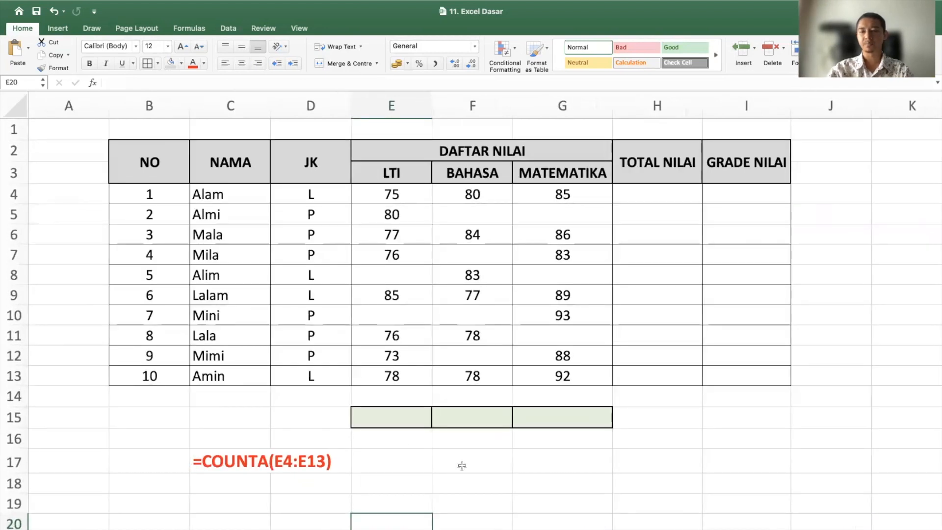
click(415, 419)
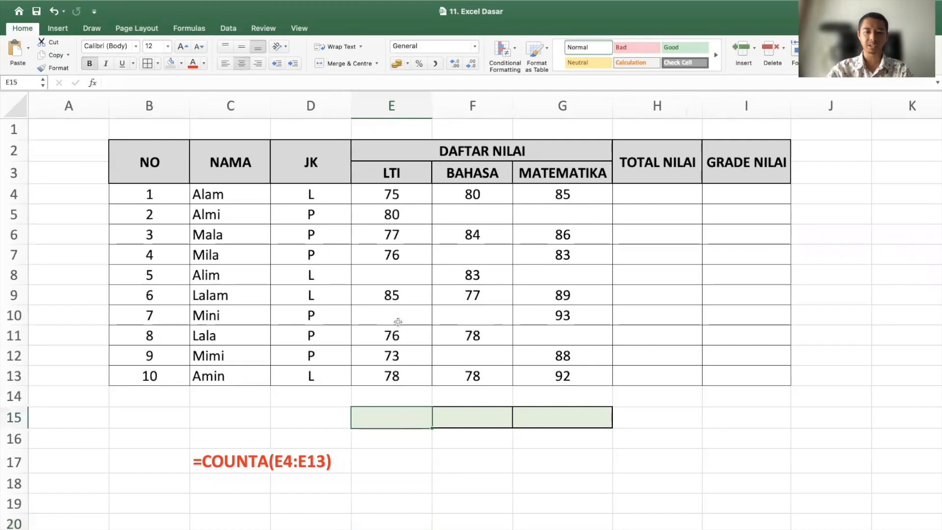
click(392, 196)
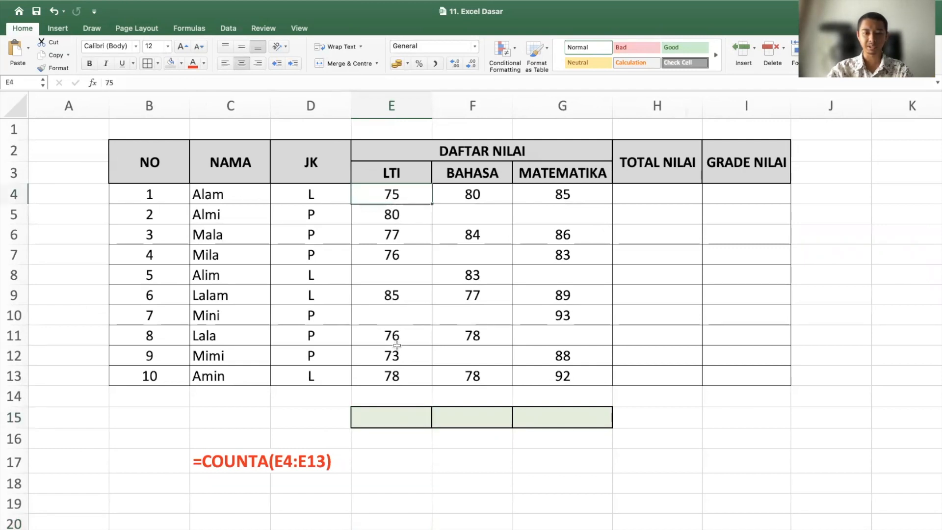
shift+click(395, 368)
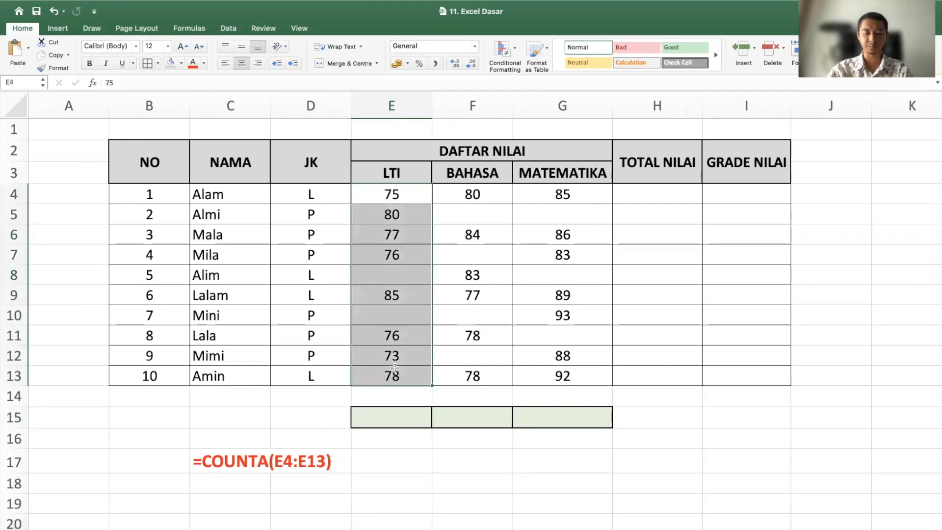
click(412, 282)
click(407, 310)
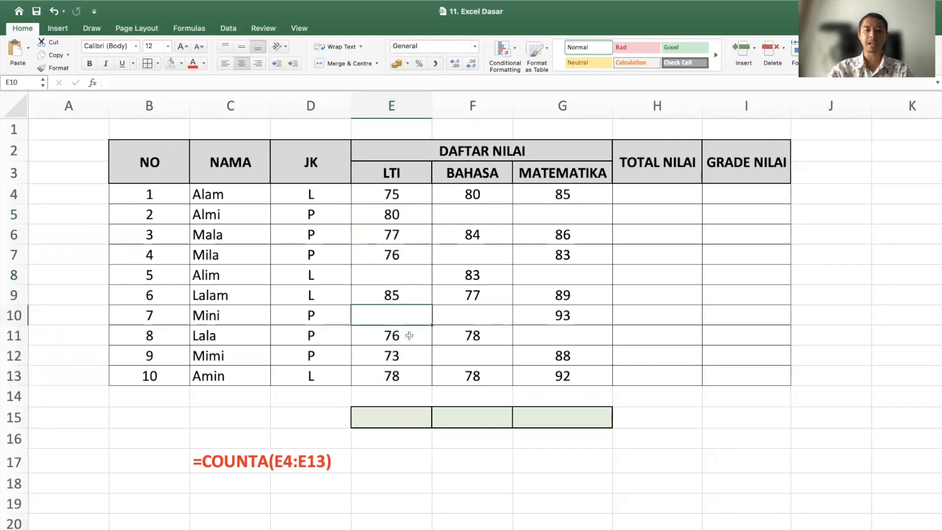
Enter the formula =COUNTA(E4:E13) in cell E15 to count the filled LTI scores, and compare it with the empty cells
click(400, 414)
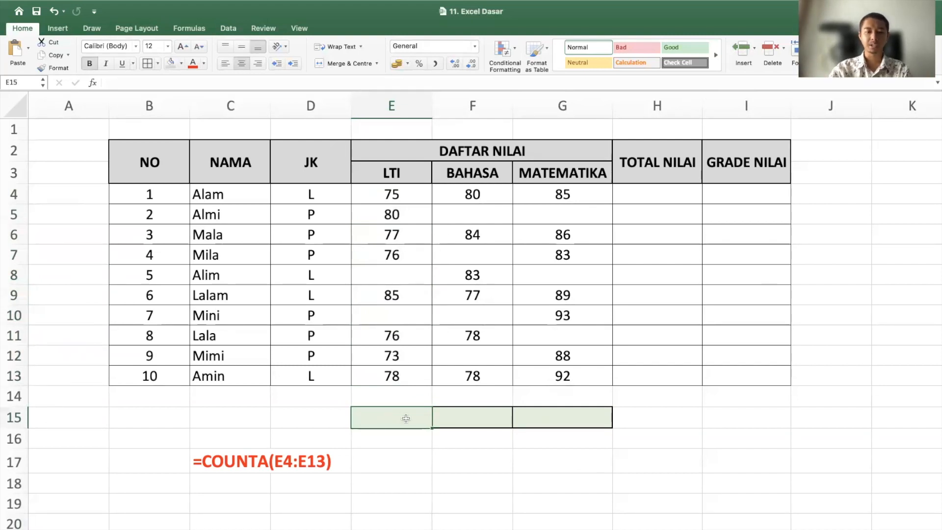
text(=)
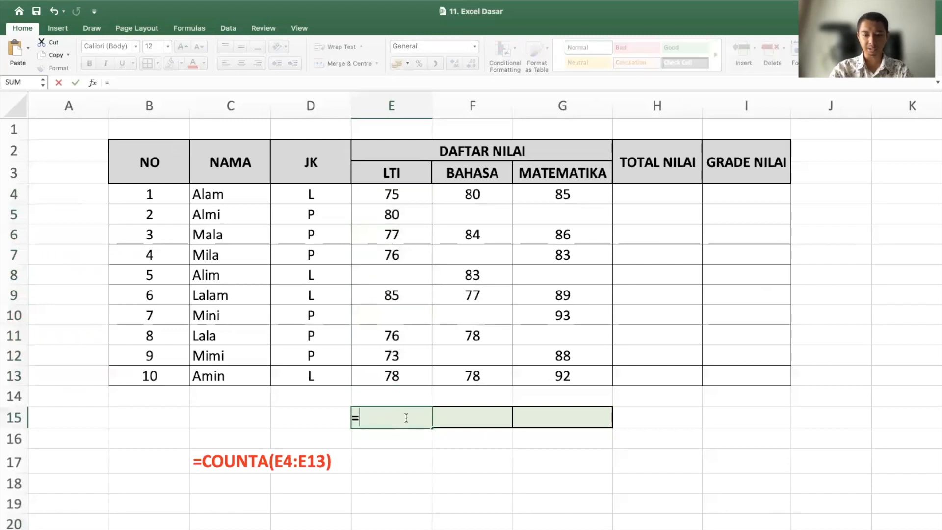
text(counta)
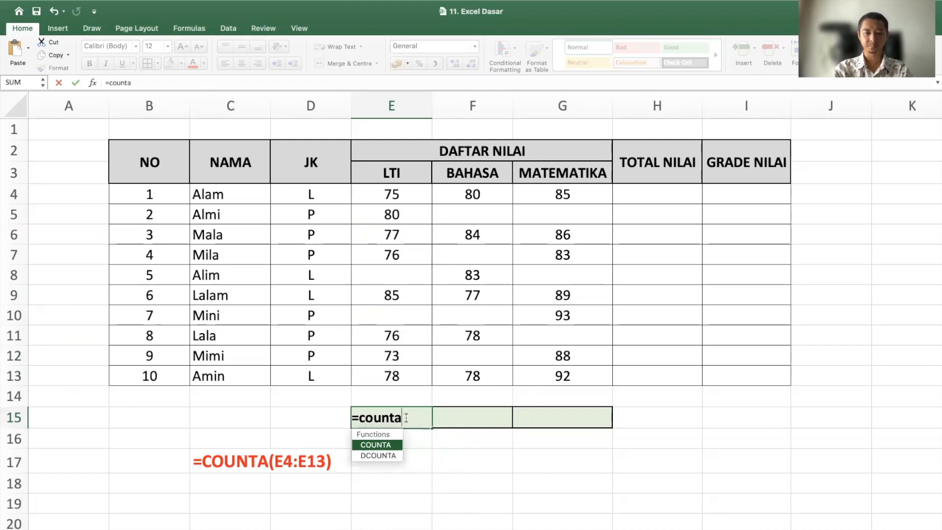
text(()
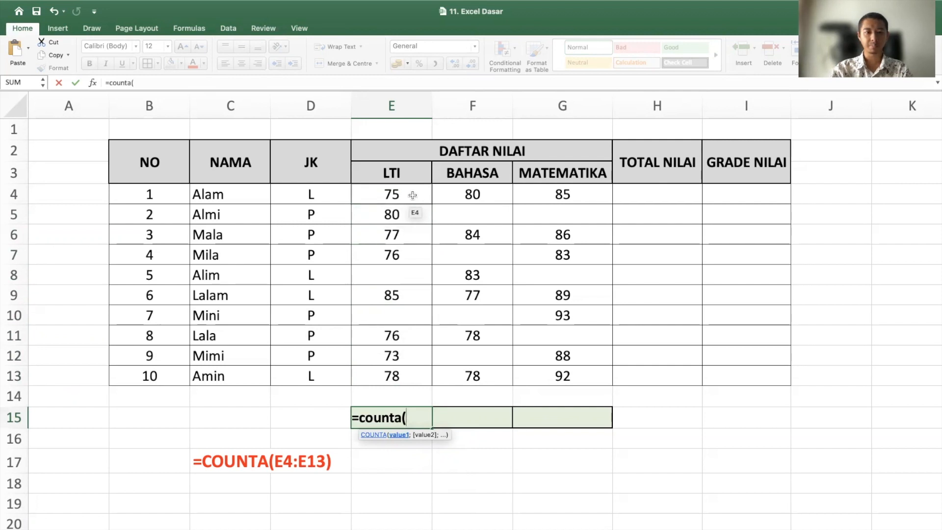
drag(412, 196, 412, 376)
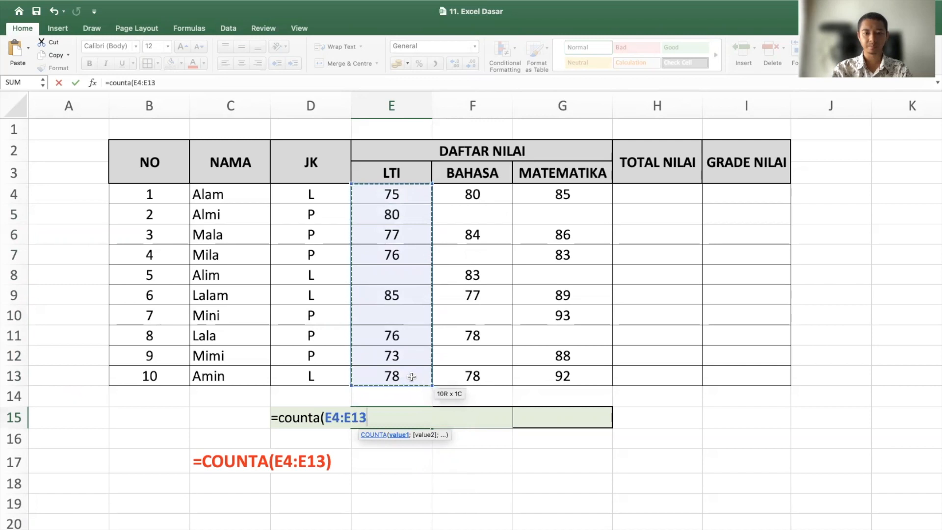
text())
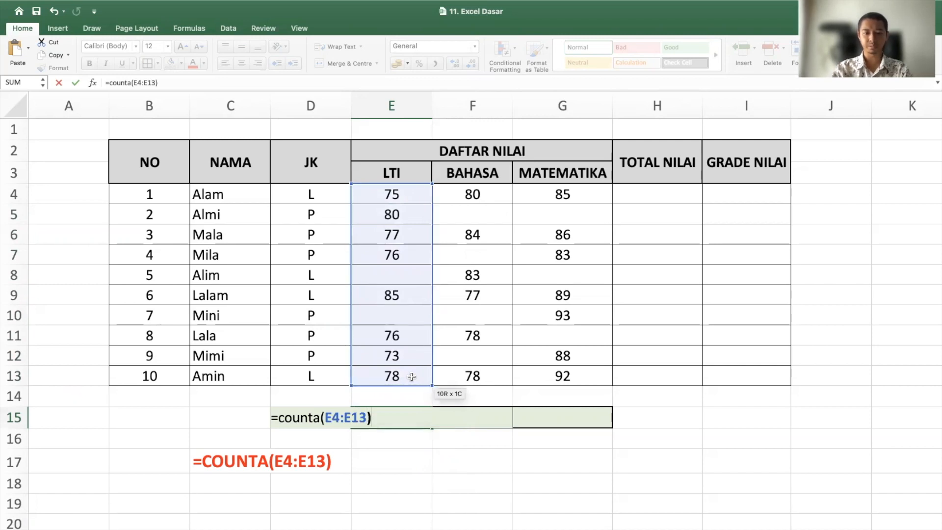
key(Return)
click(414, 418)
click(407, 285)
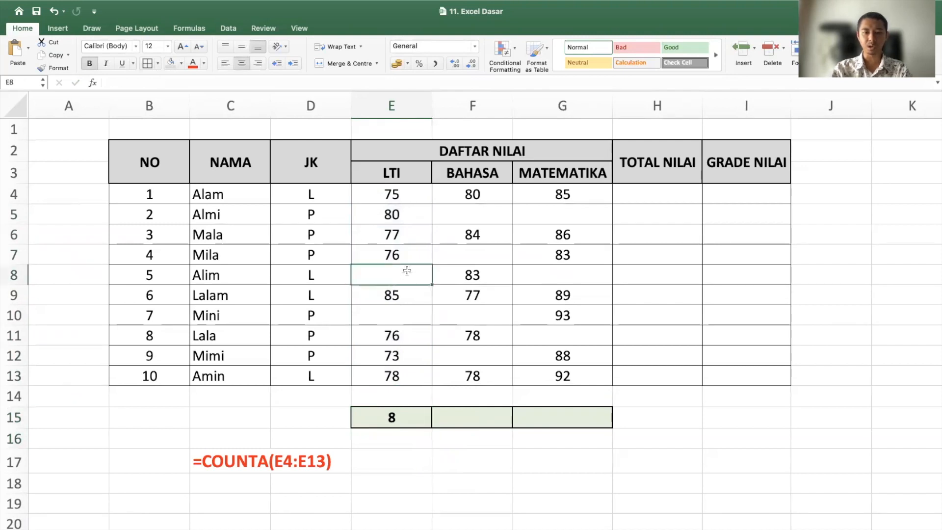
click(404, 307)
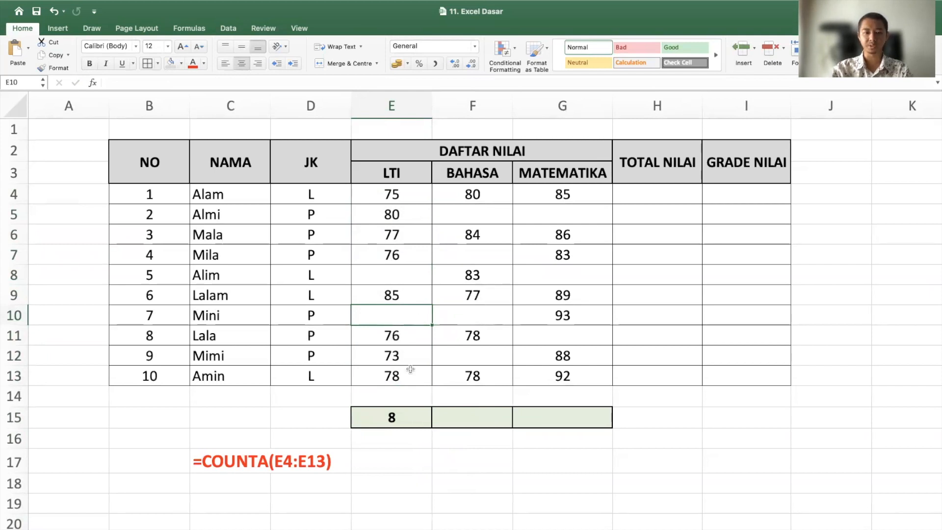
Copy the COUNTA formula from E15 into F15:G15 to count the filled BAHASA and MATEMATIKA scores
click(405, 412)
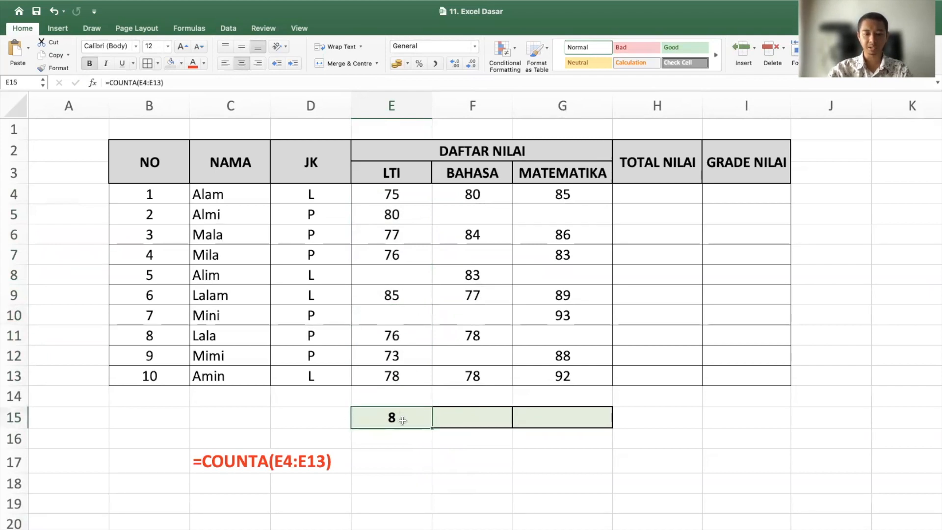
key(super+c)
key(Right)
key(shift+Right)
key(super+v)
Compare the copied COUNTA formula in F15 and the range it references with the filled and empty BAHASA scores
click(507, 411)
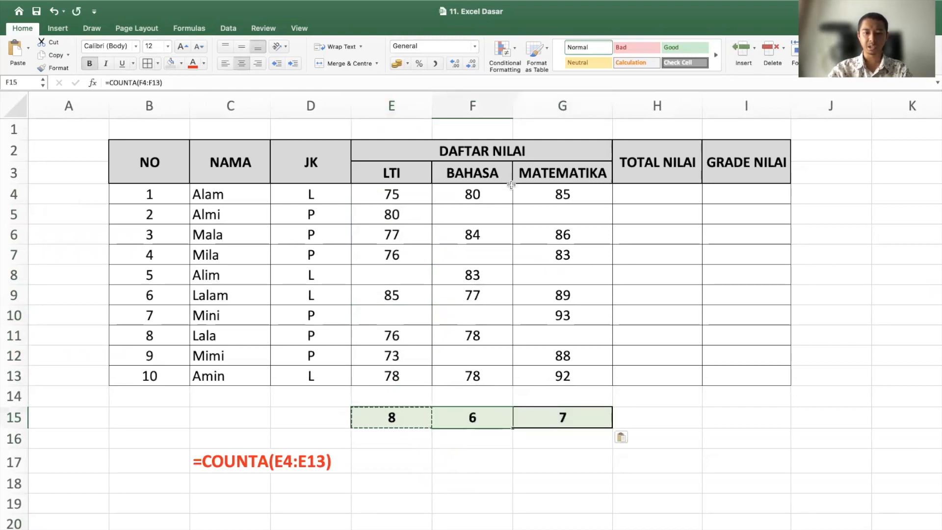
click(494, 209)
click(488, 255)
click(483, 311)
click(476, 358)
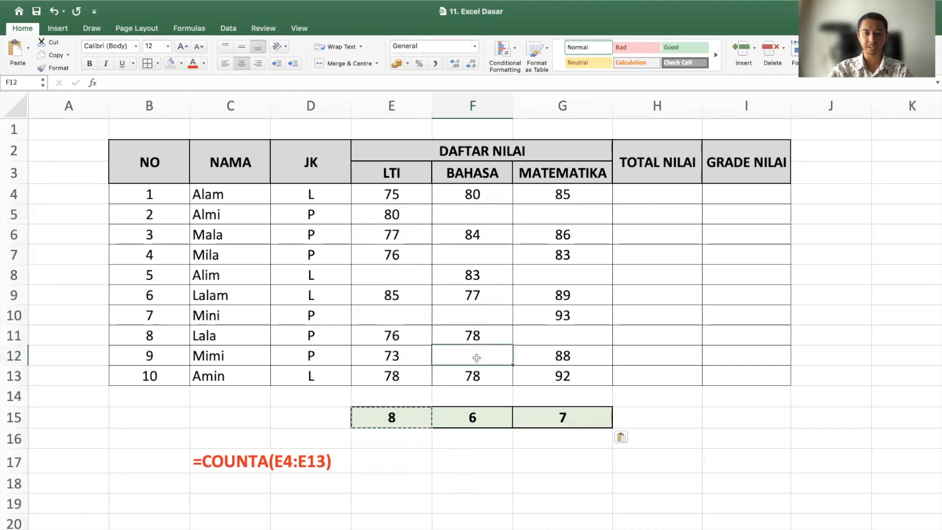
click(479, 417)
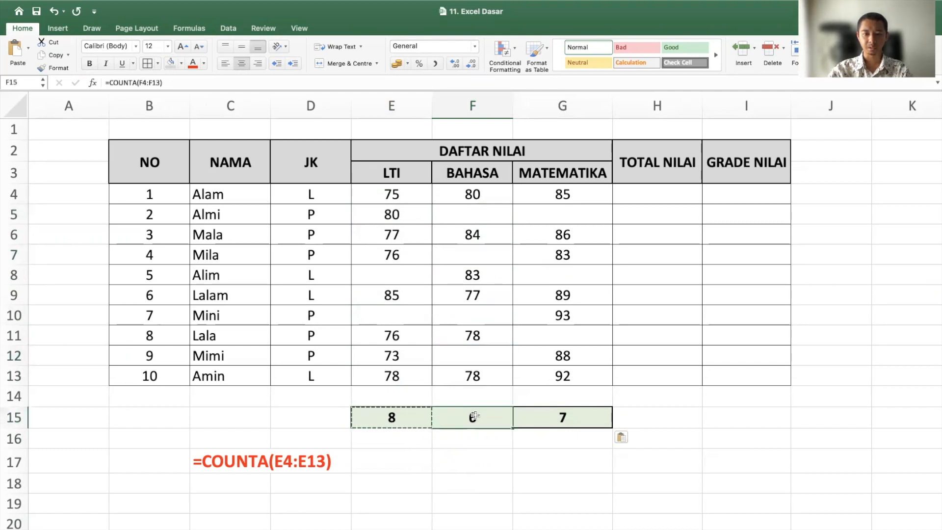
click(515, 81)
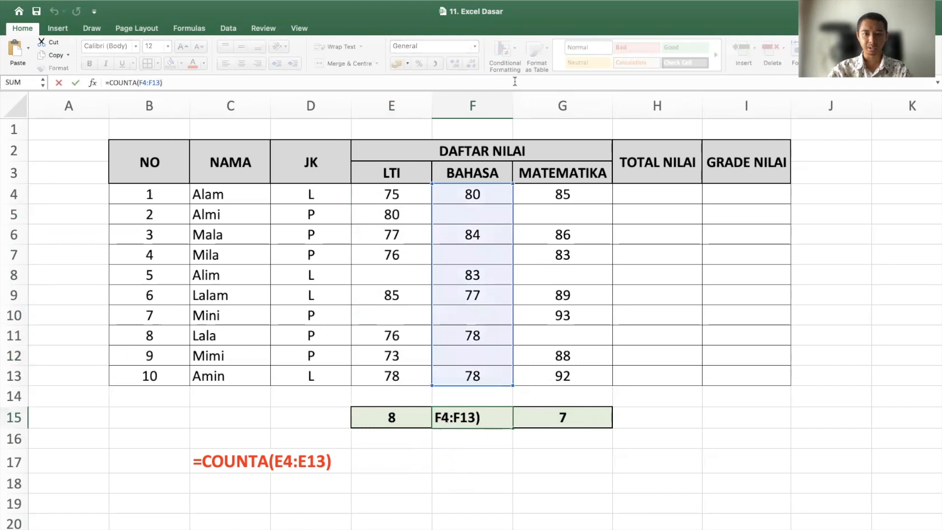
click(486, 417)
key(Escape)
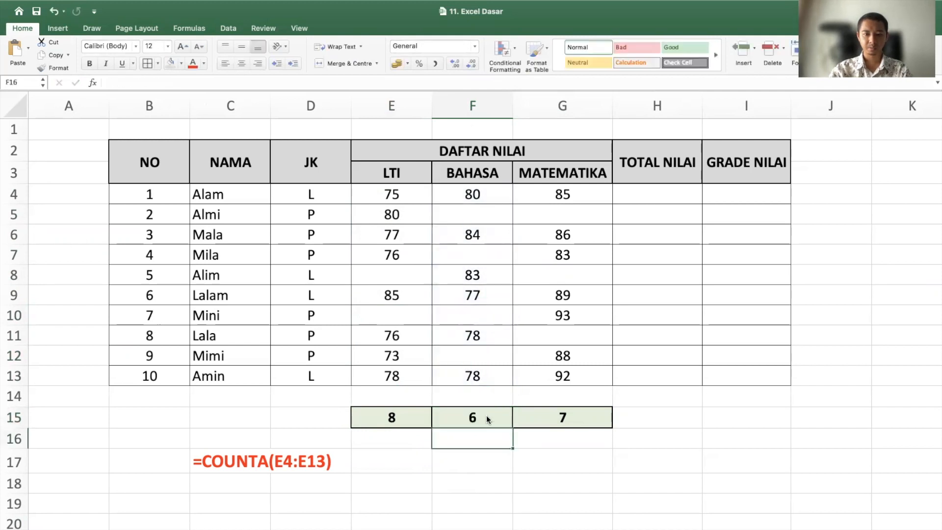
Check the COUNTA count in G15 against the empty and filled cells of the score columns above
key(Right)
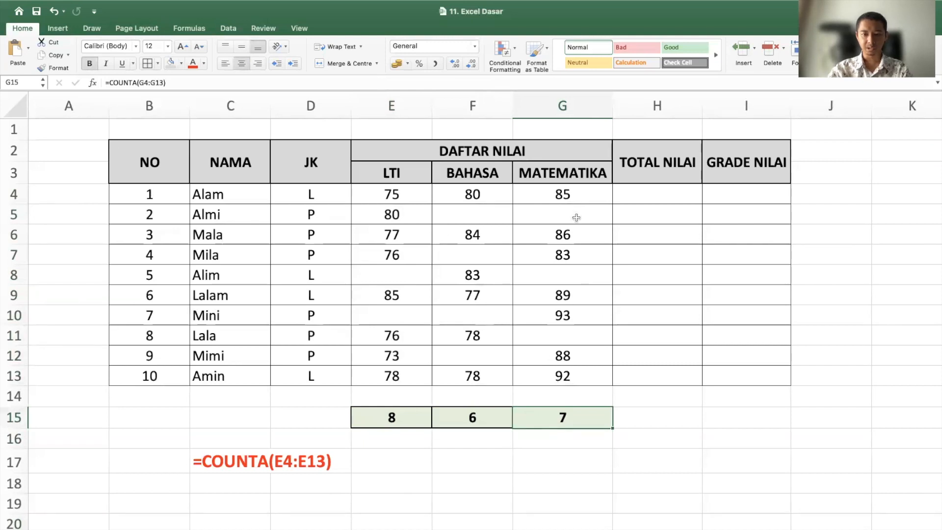
click(479, 212)
click(481, 249)
click(484, 300)
click(482, 353)
click(490, 422)
click(587, 329)
click(584, 268)
click(558, 411)
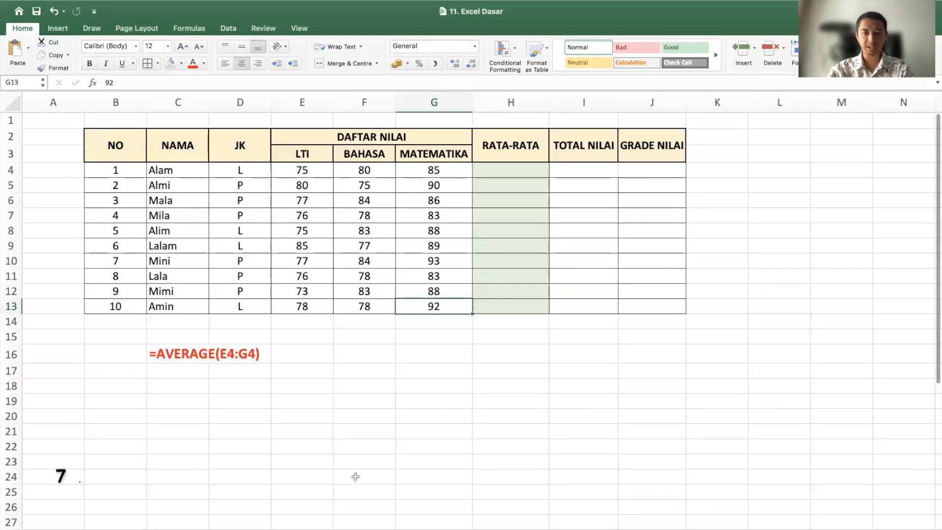
Enter the formula =AVERAGE(E4:G4) in cell H4 to average the first student's three scores
scroll(485, 296, up, 3)
scroll(485, 296, up, 3)
scroll(485, 297, left, 4)
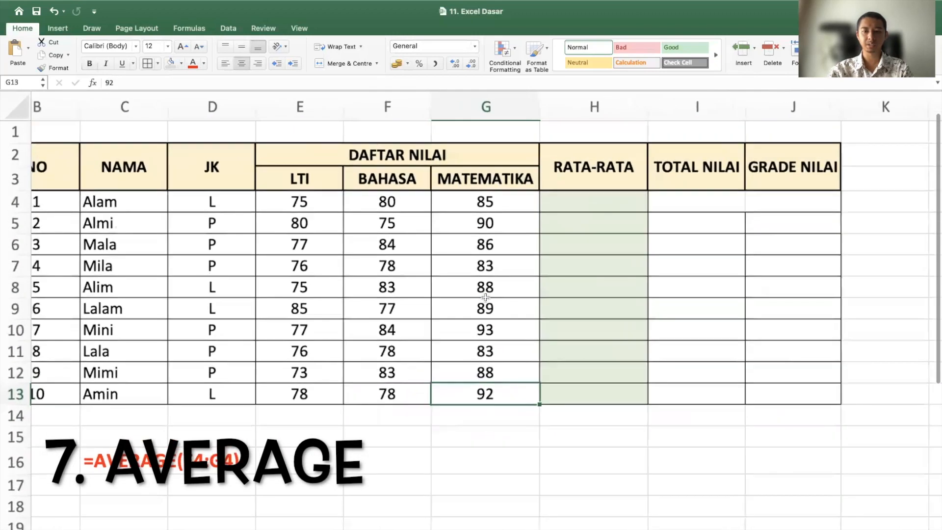
click(397, 201)
drag(549, 200, 564, 201)
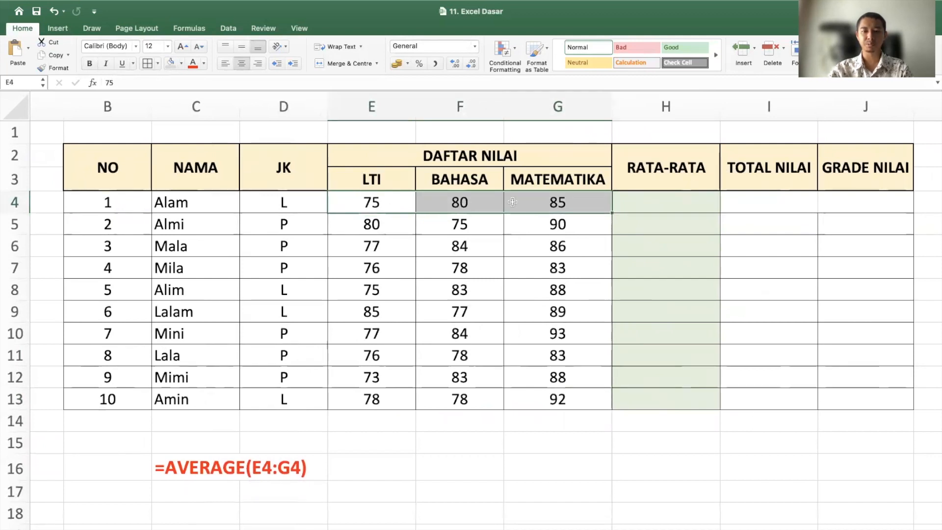
click(652, 200)
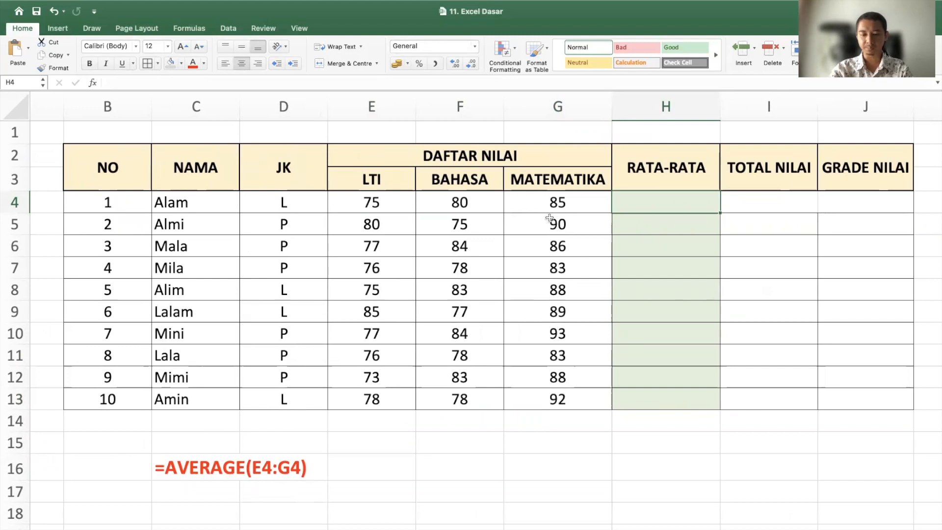
text(=)
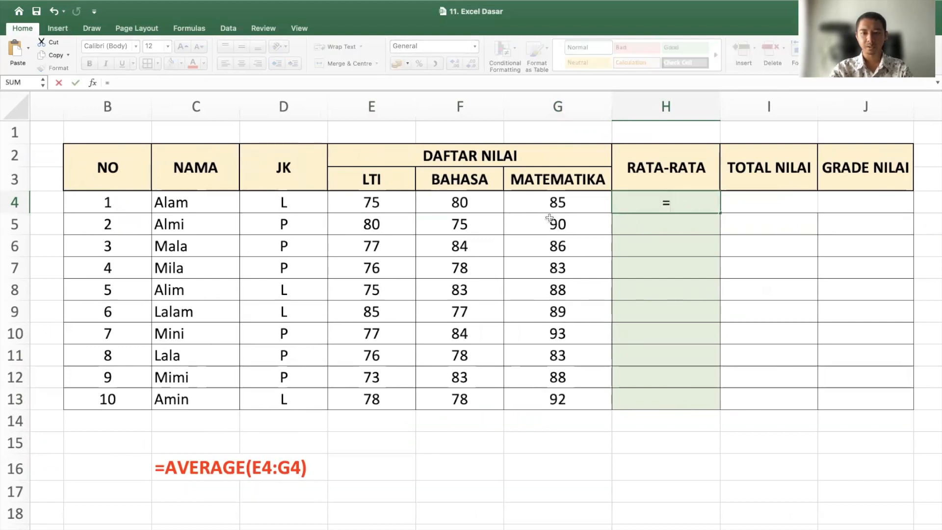
text(ave)
key(Tab)
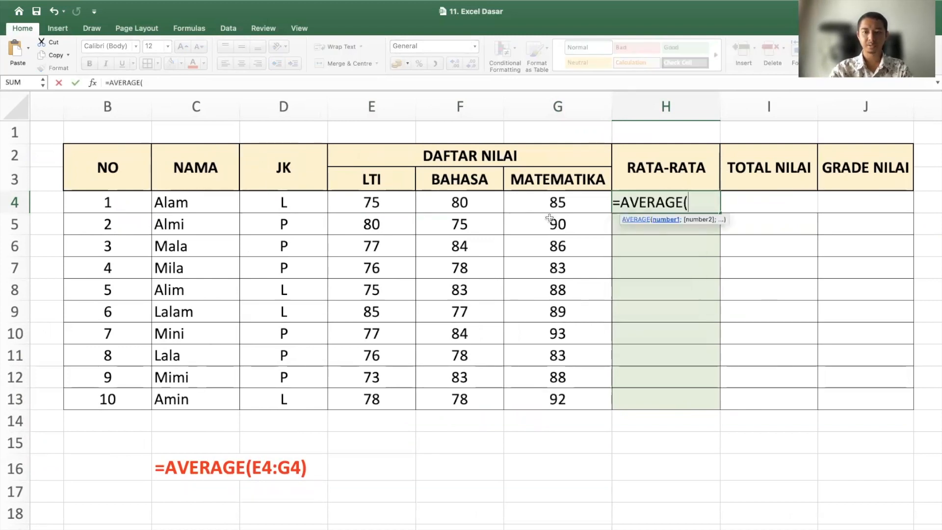
click(550, 218)
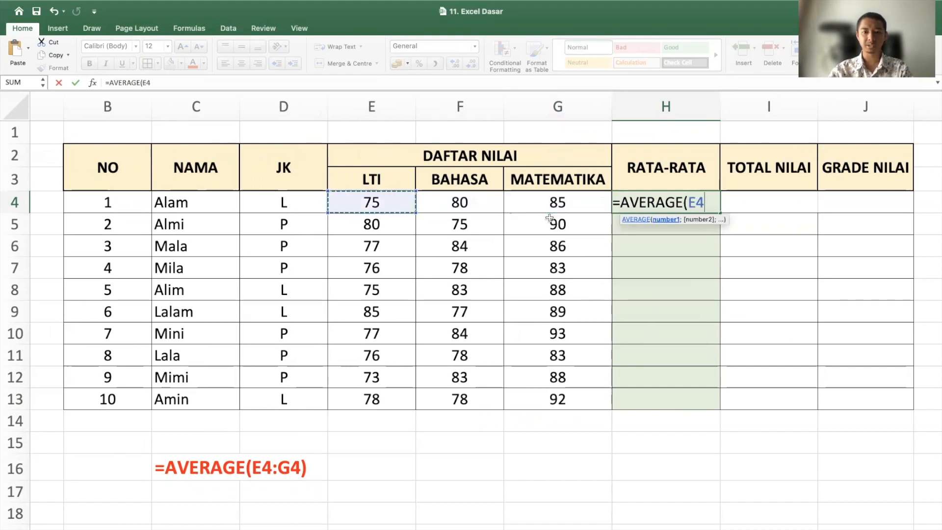
key(shift+Right)
key(shift+Right)
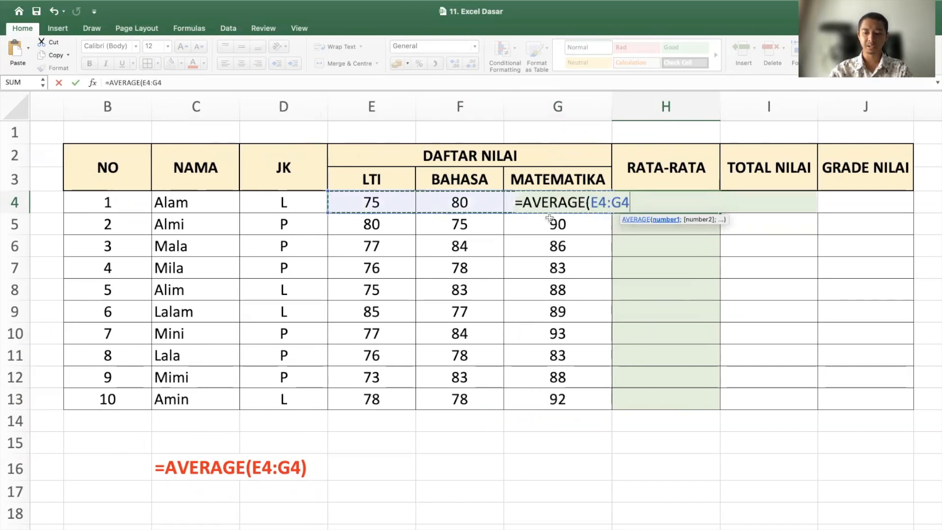
key(Return)
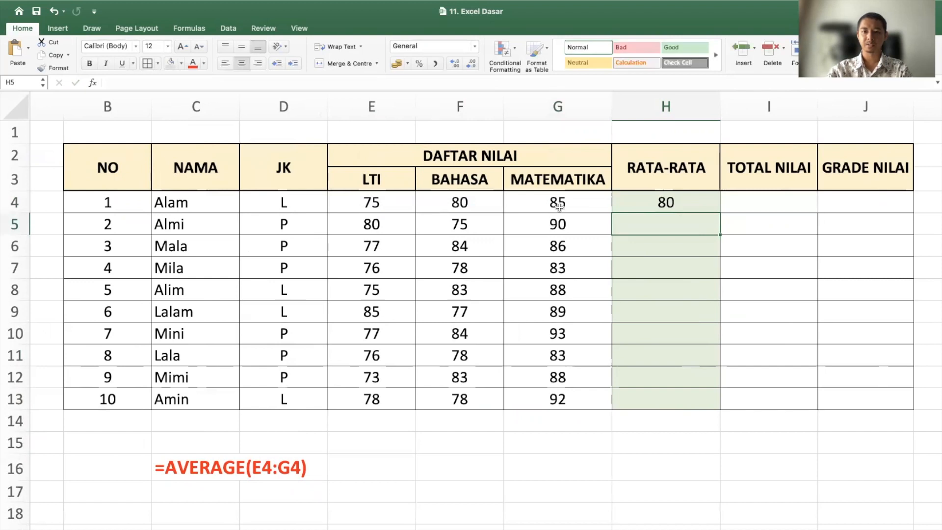
Copy the average formula from H4 down the RATA-RATA column to H5:H13
click(641, 202)
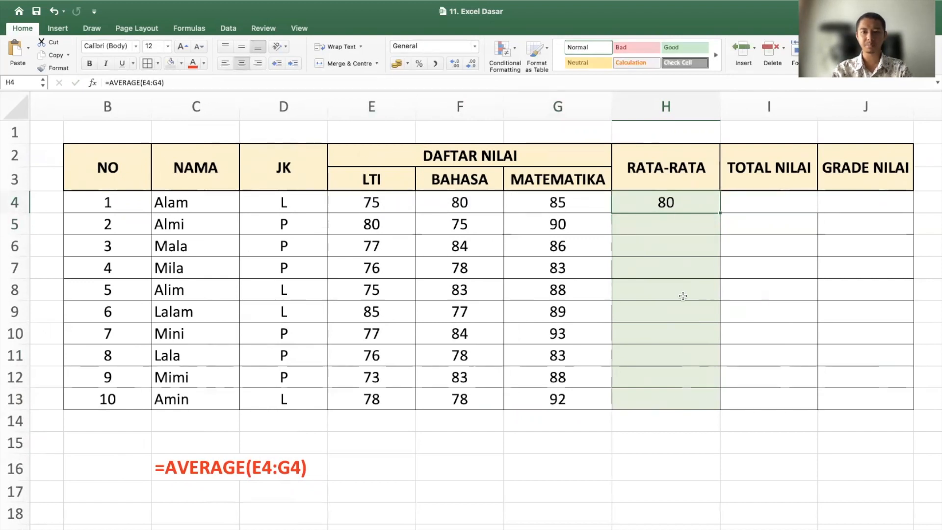
key(super+c)
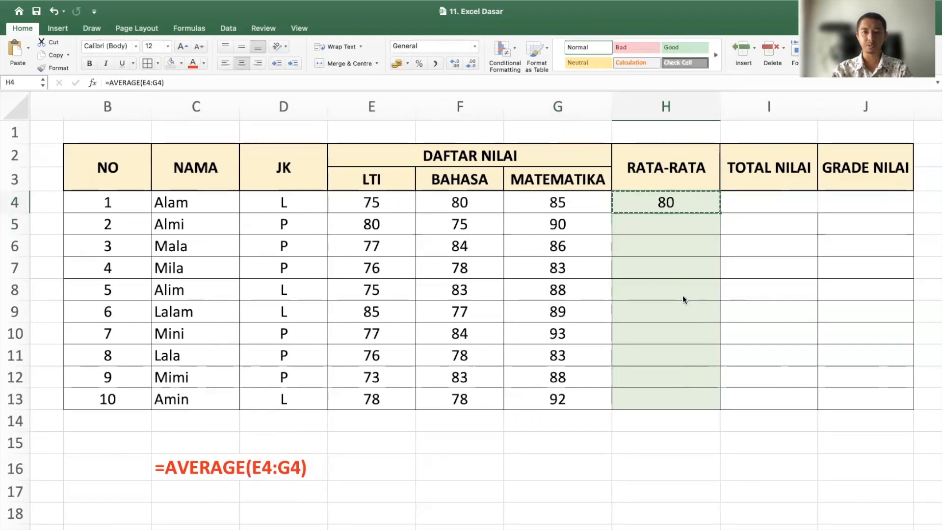
key(Down)
key(shift+Down)
key(shift+Down)
key(shift+Down)
key(shift+Down)
key(shift+Down)
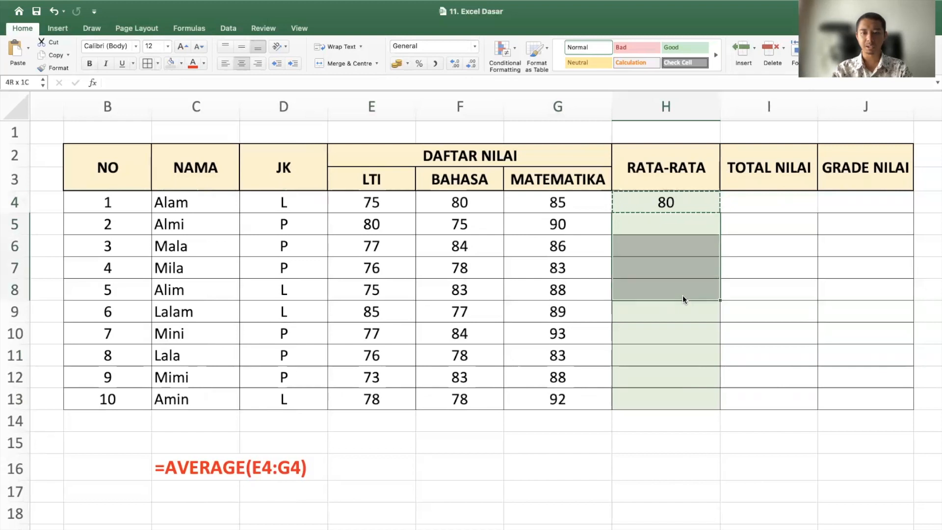
key(shift+Down)
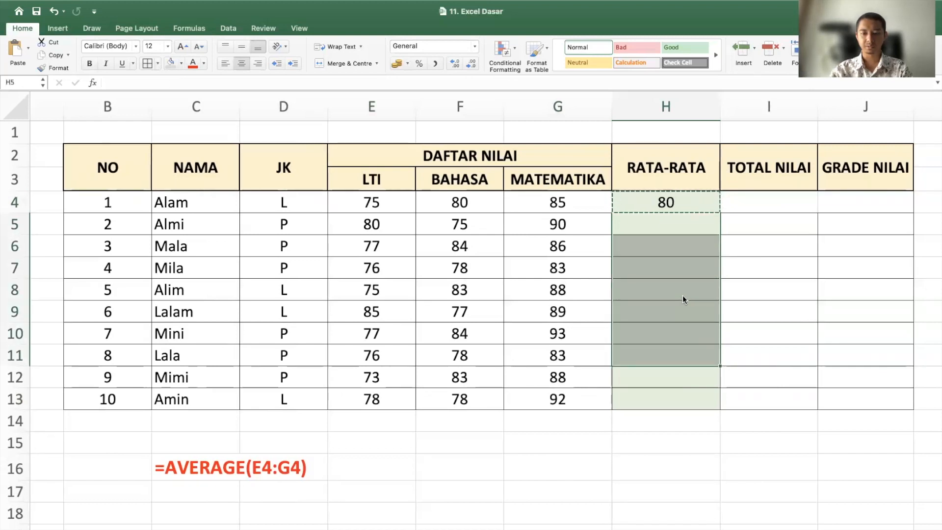
shift+click(672, 391)
key(super+v)
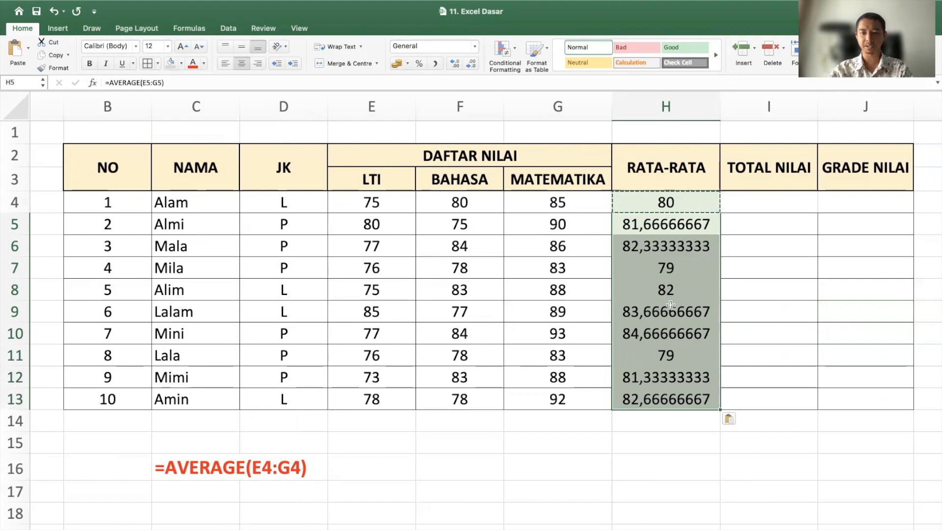
Review the copied averages in the RATA-RATA column against the scores they are calculated from
click(672, 288)
click(685, 246)
click(681, 224)
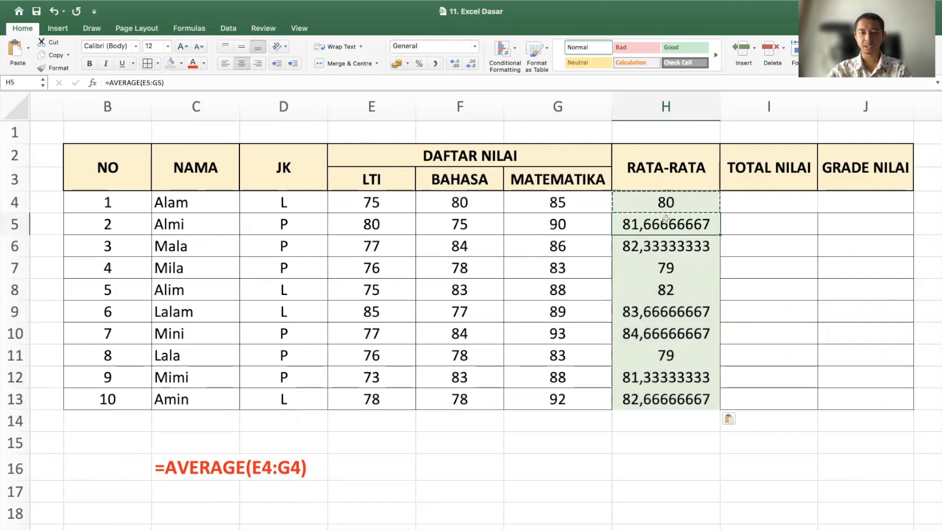
click(424, 225)
key(Right)
key(Right)
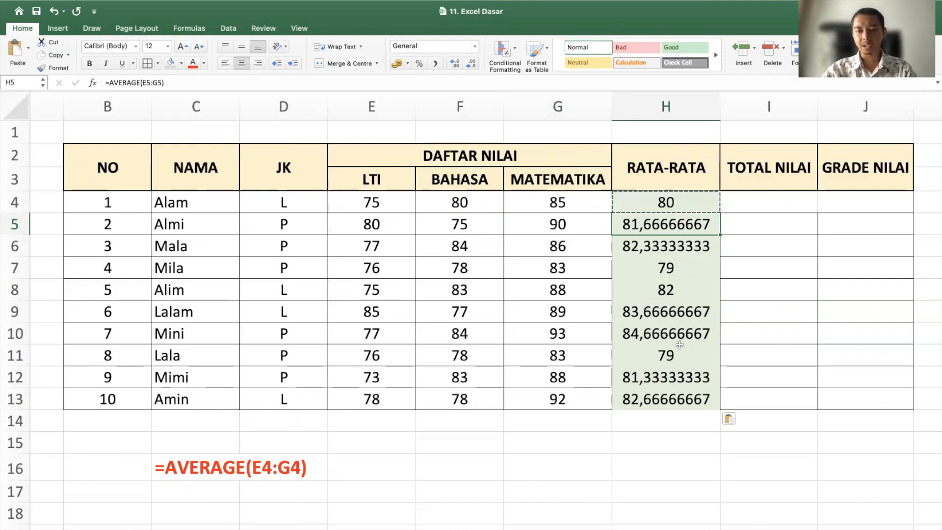
Reduce the averages in H4:H13 to two decimal places
click(677, 394)
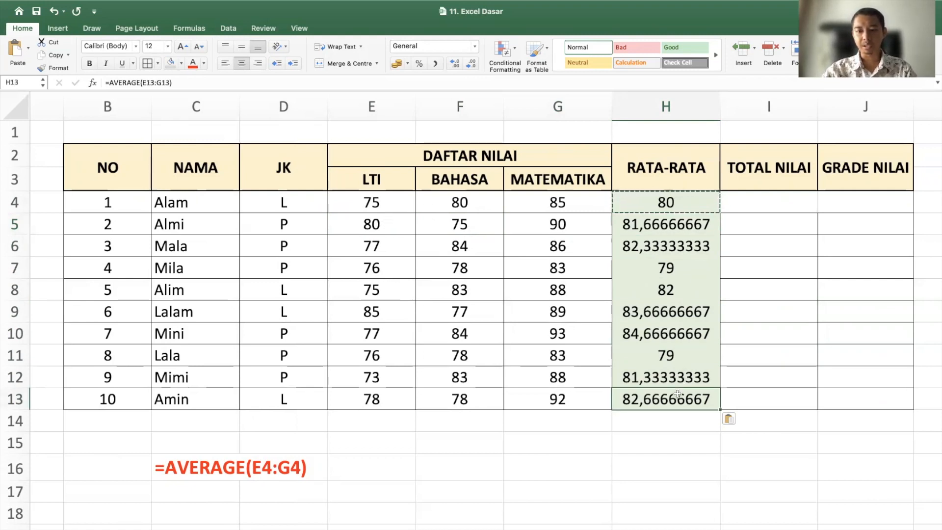
shift+click(687, 209)
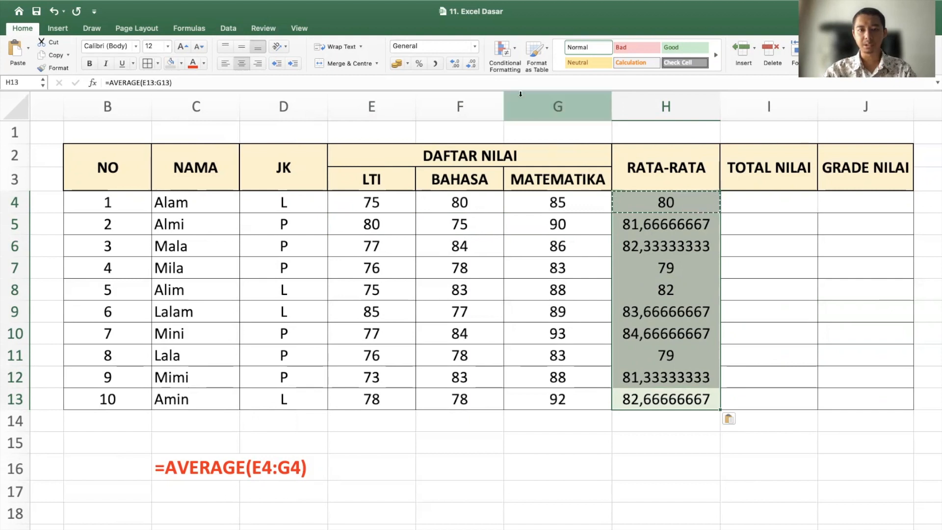
click(469, 67)
click(470, 67)
click(469, 65)
click(469, 64)
click(469, 64)
click(469, 65)
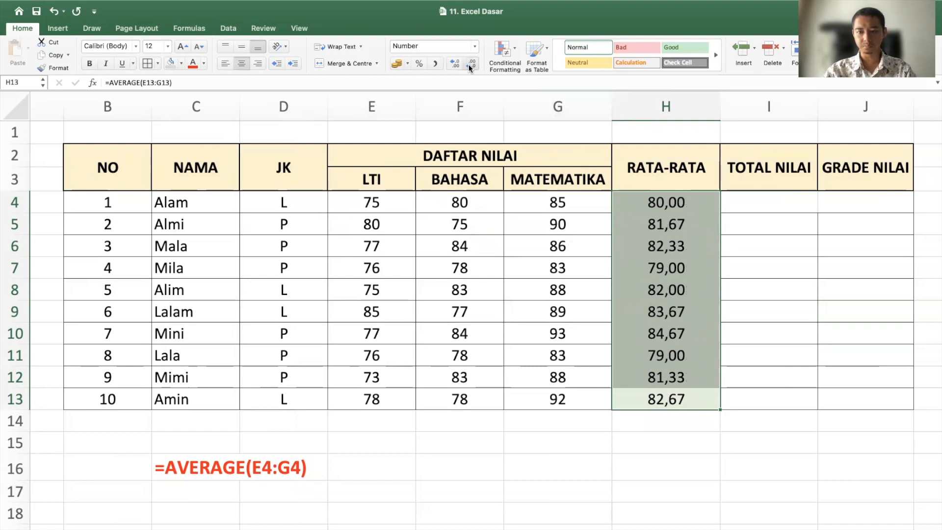
click(669, 253)
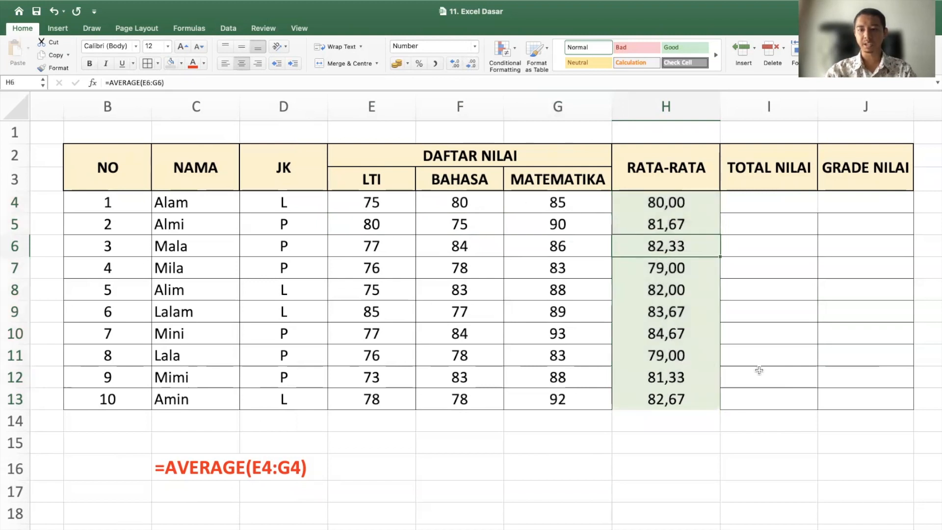
key(Down)
key(Down)
key(Down)
key(Down)
key(Down)
key(Down)
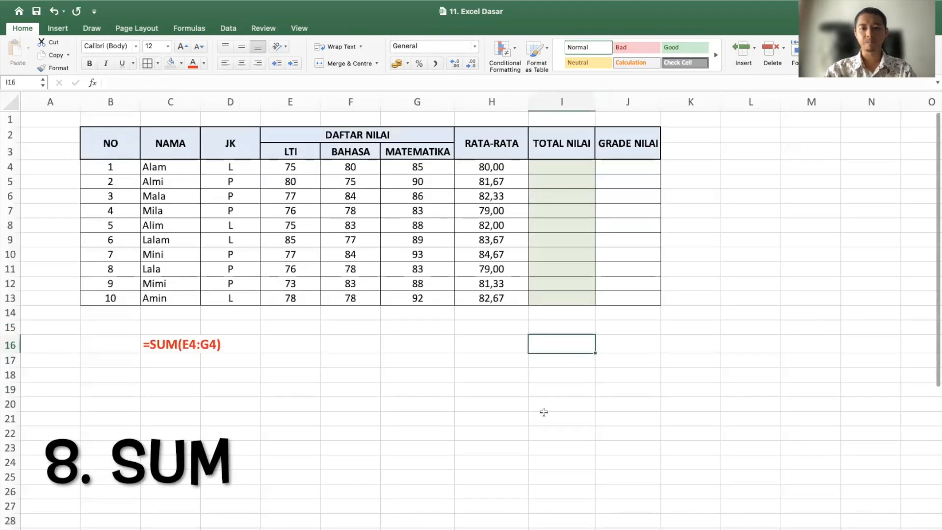
Enter the formula =SUM(E4:G4) in cell I4 to total the first student's three scores
scroll(543, 411, up, 5)
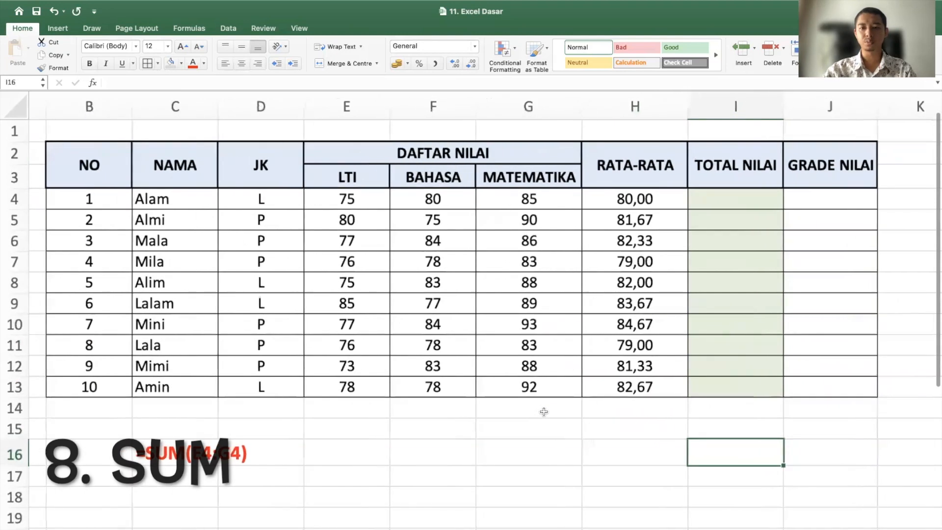
scroll(543, 412, left, 3)
scroll(602, 278, right, 3)
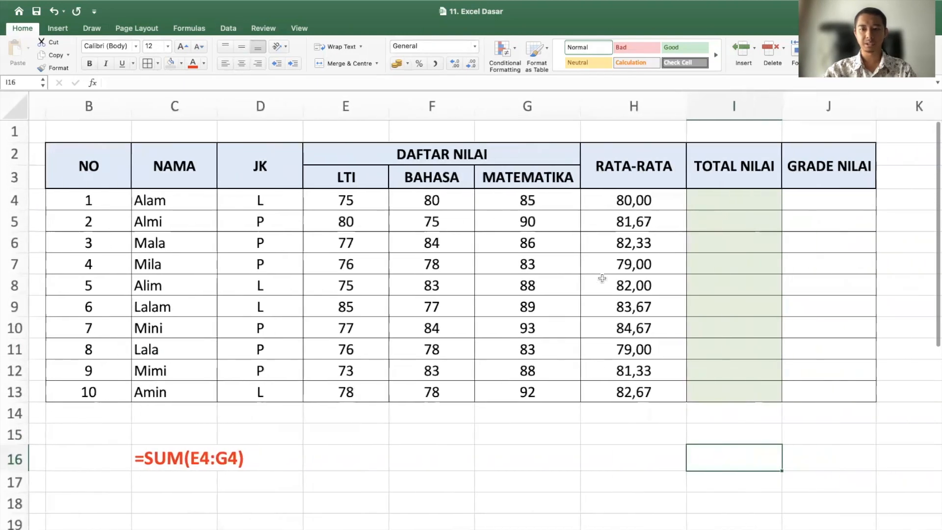
drag(388, 197, 523, 206)
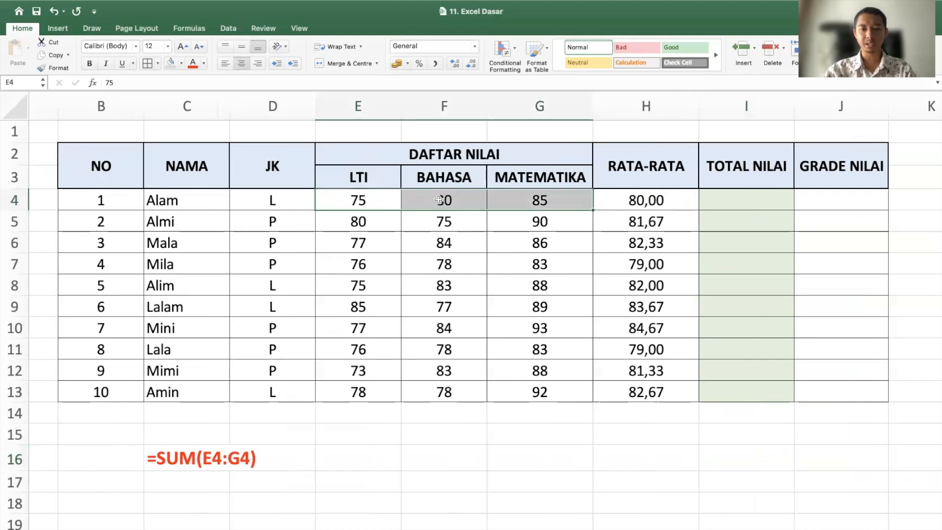
click(718, 202)
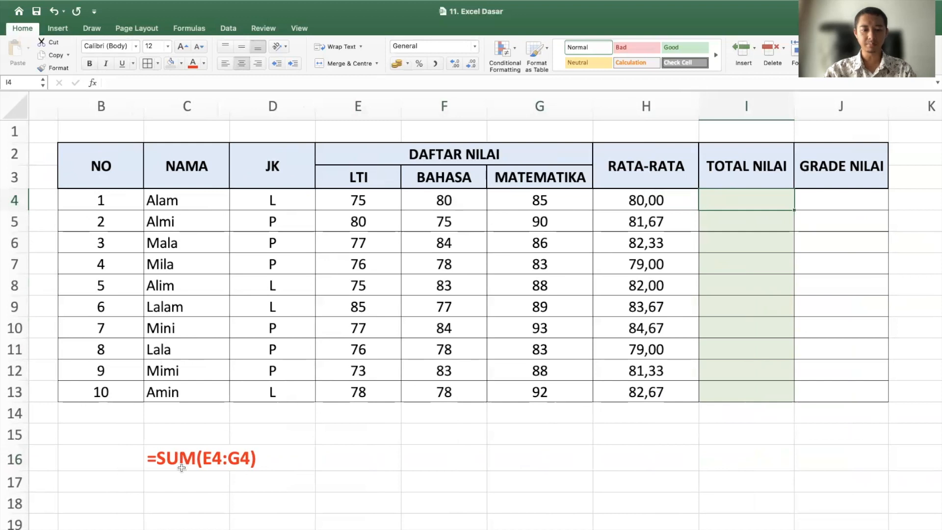
text(=)
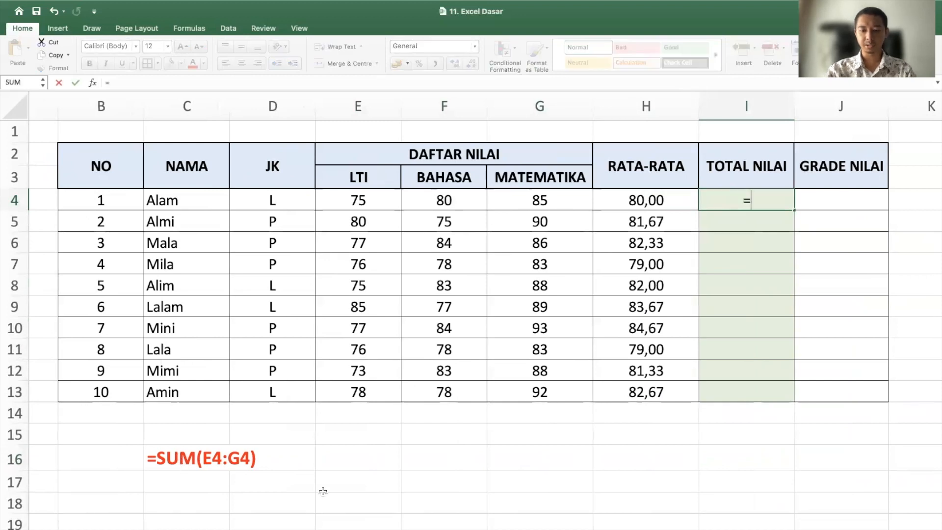
text(sum()
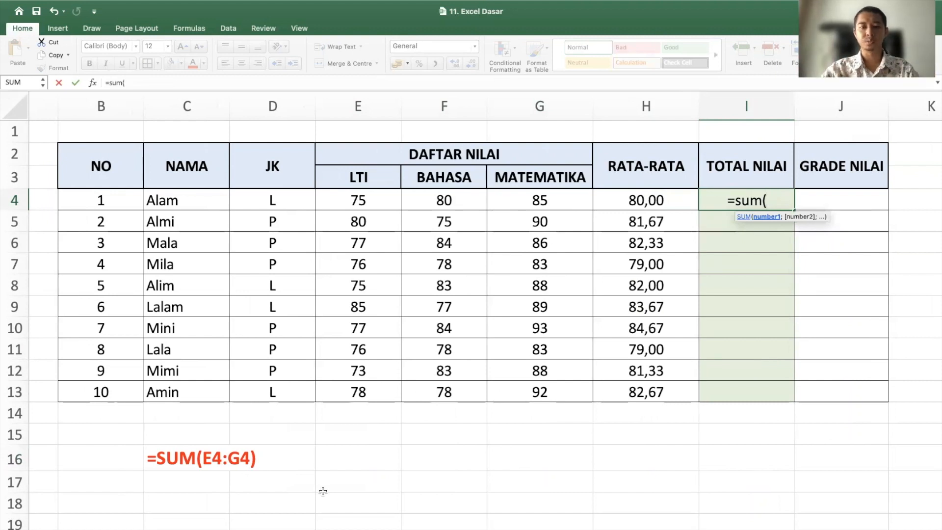
click(348, 201)
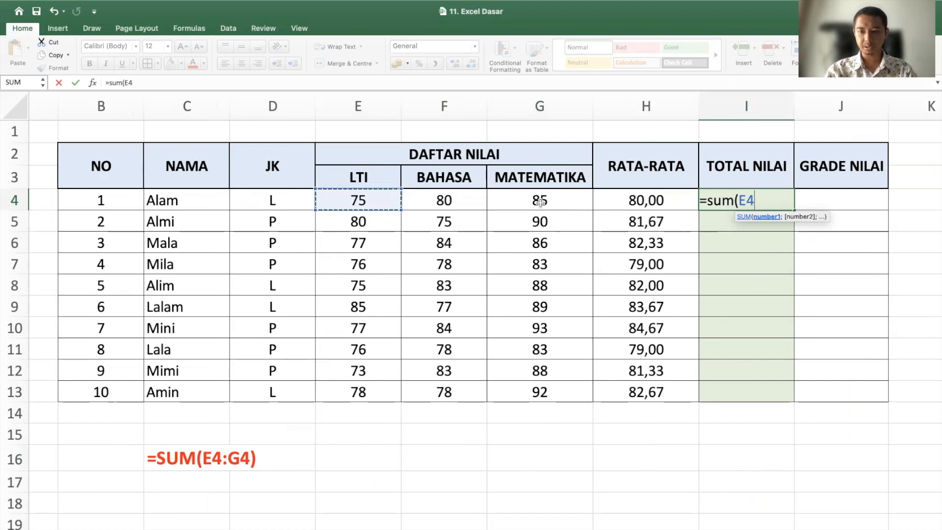
text(:g4)
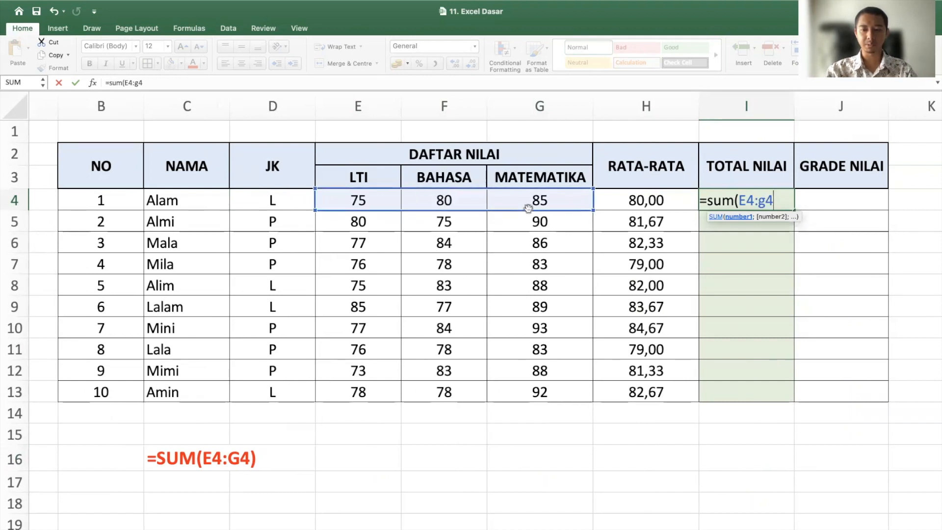
text())
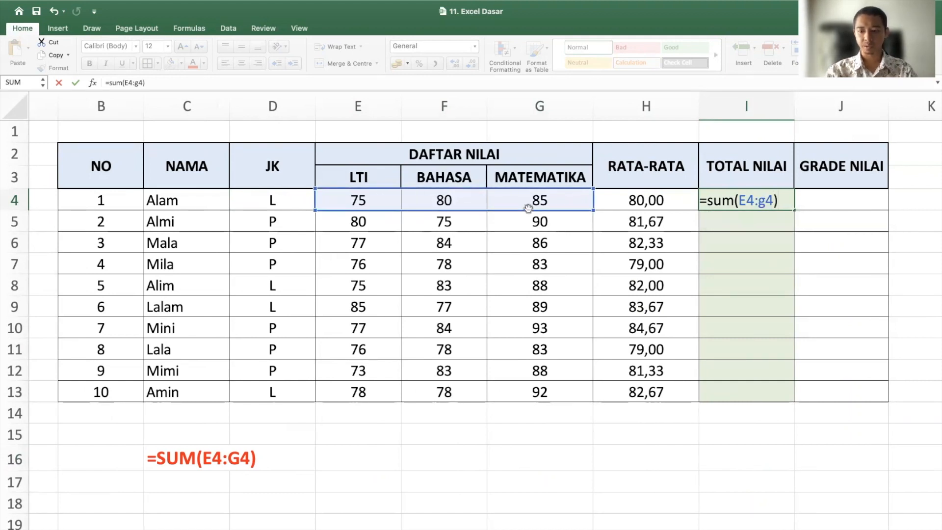
key(Return)
key(Up)
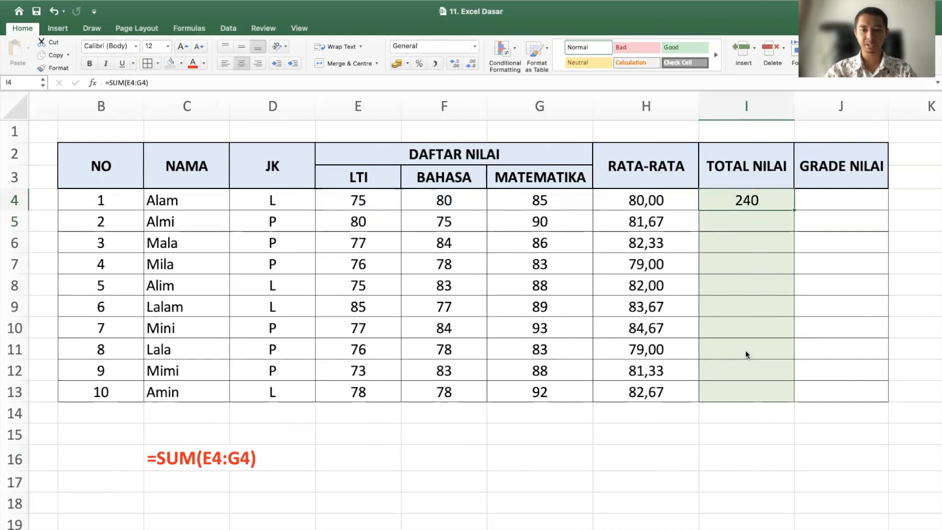
Copy the sum formula from I4 down the TOTAL NILAI column to I13 and check the copied formulas
key(super+c)
shift+click(747, 385)
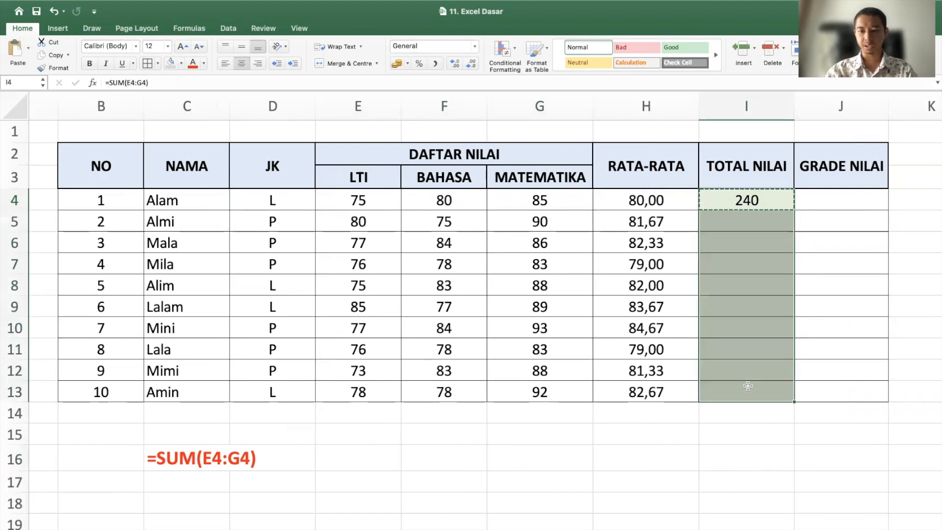
key(super+v)
click(748, 386)
click(748, 349)
click(747, 264)
click(747, 222)
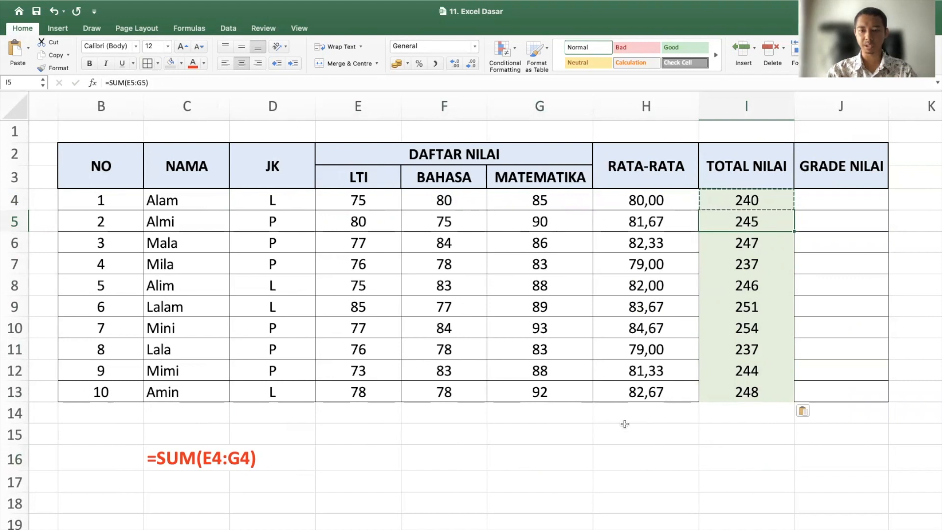
Enter the formula =I4/3 in cell H15 to cross-check the first student's average from the total
click(655, 433)
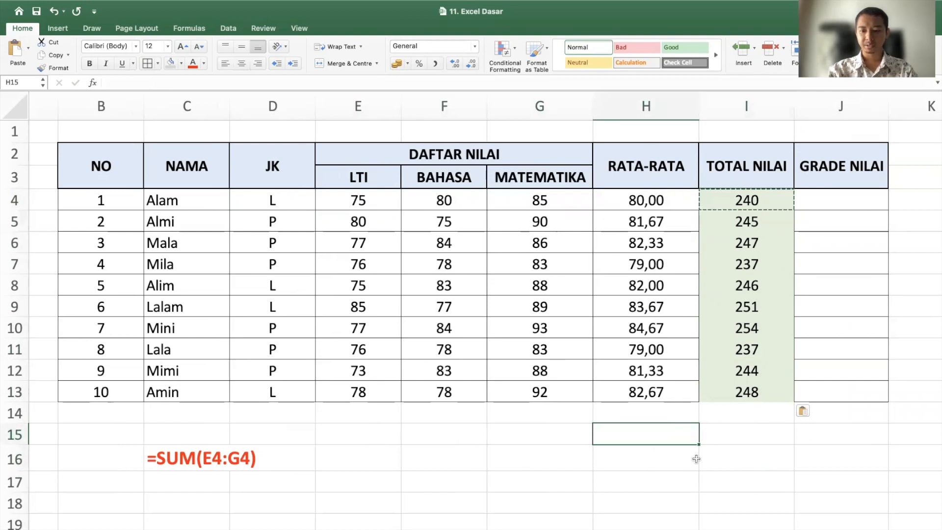
text(=)
click(742, 201)
text(/)
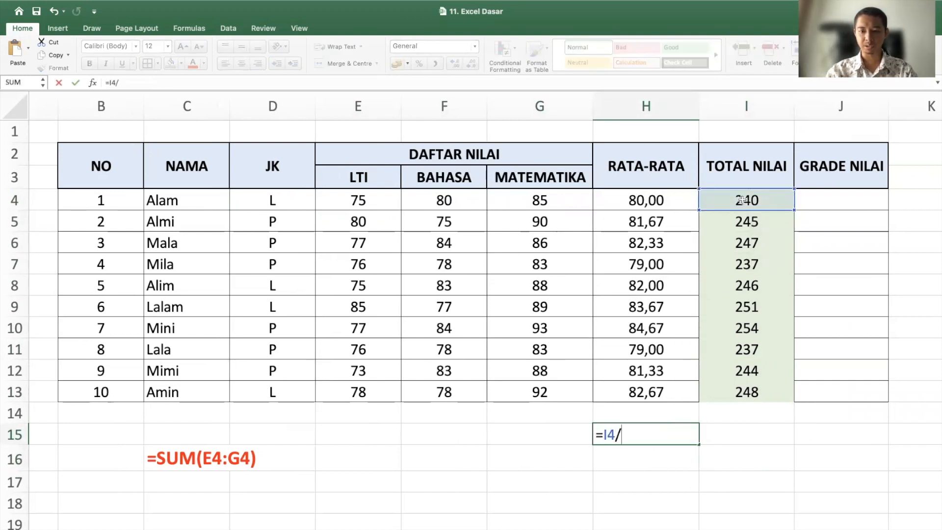
text(3)
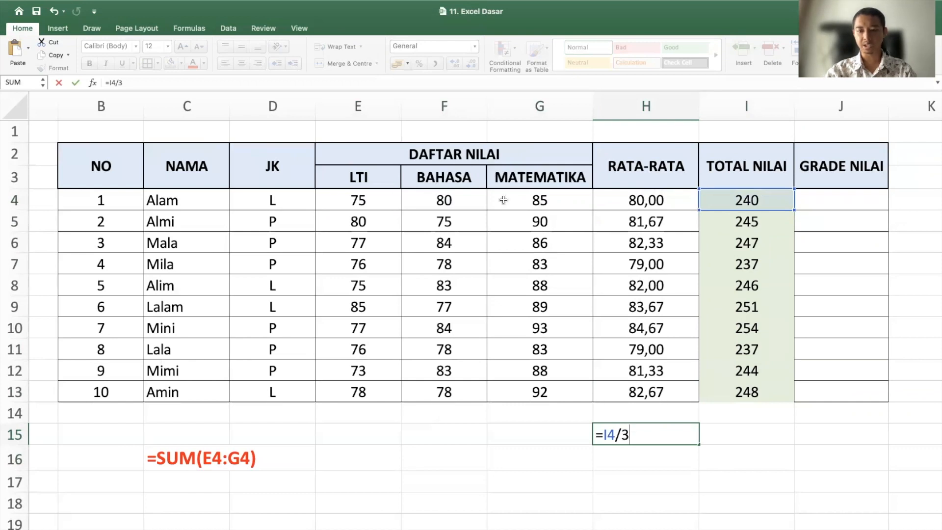
key(Return)
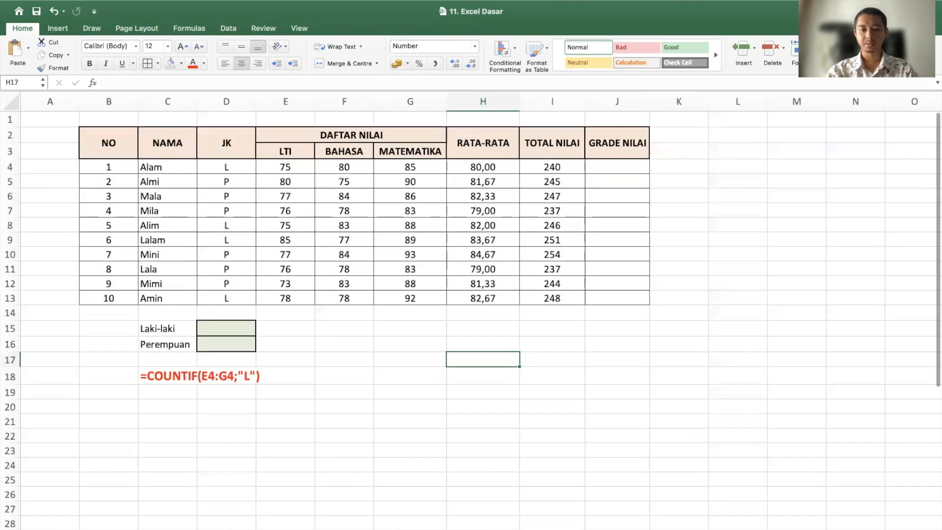
Examine the JK column of the COUNTIF table for the students marked L, who belong in the Laki-laki count
scroll(361, 479, up, 3)
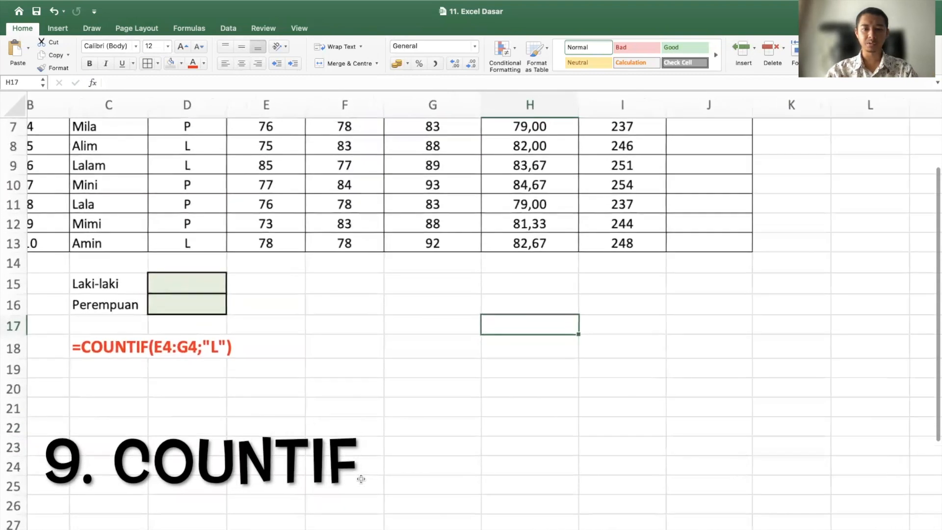
scroll(361, 479, up, 3)
scroll(361, 479, left, 2)
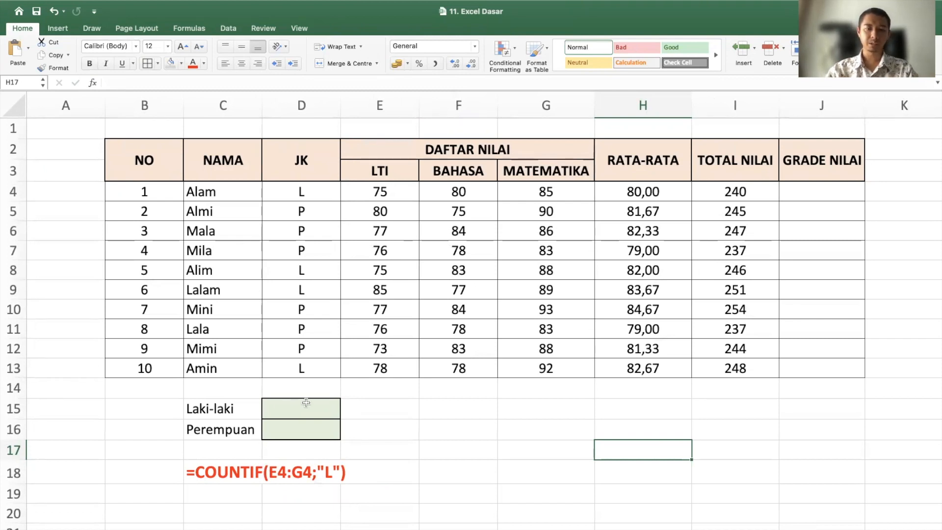
click(329, 403)
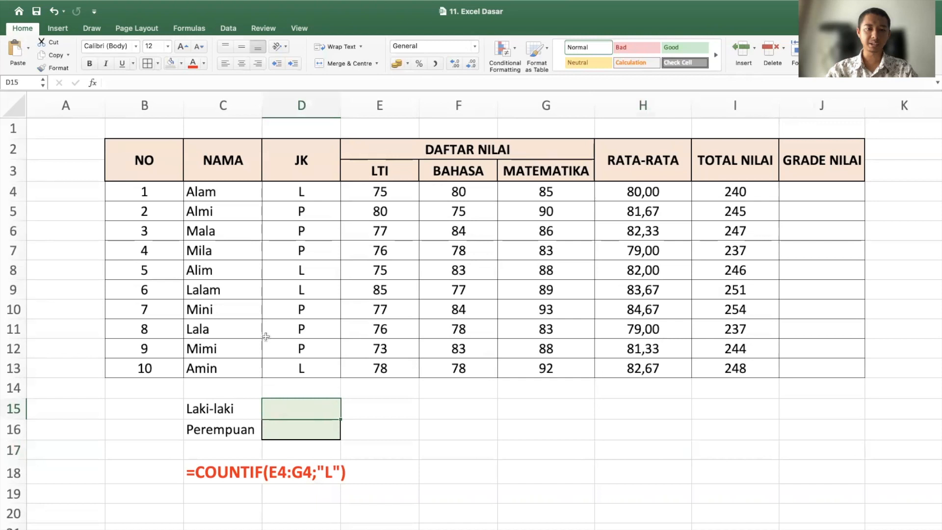
click(320, 196)
click(318, 269)
click(319, 289)
click(318, 365)
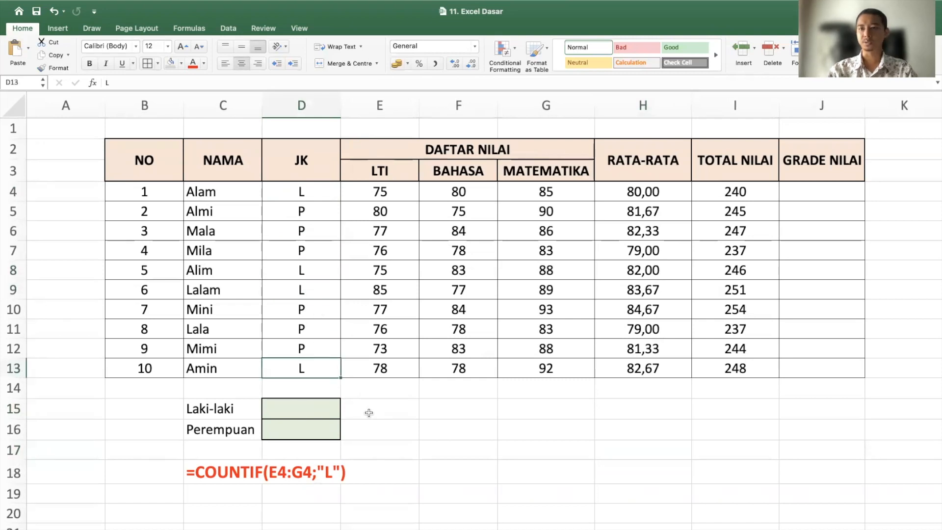
Enter the formula =COUNTIF(D4:D13;"L") in cell D15 to count the male students
click(315, 407)
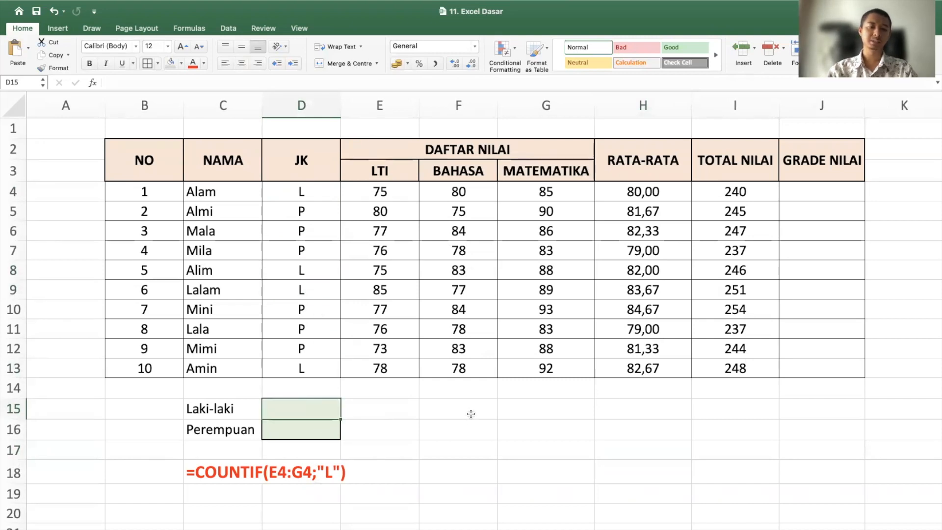
text(=)
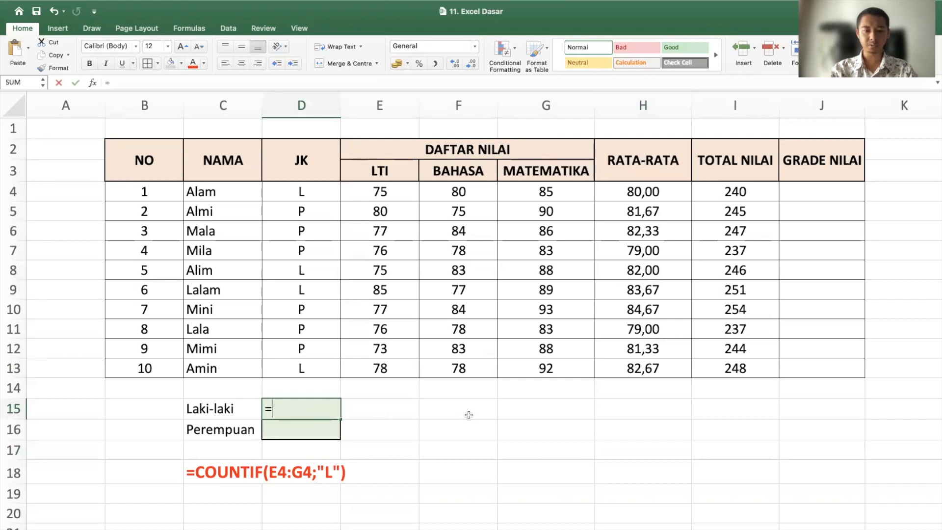
text(countif)
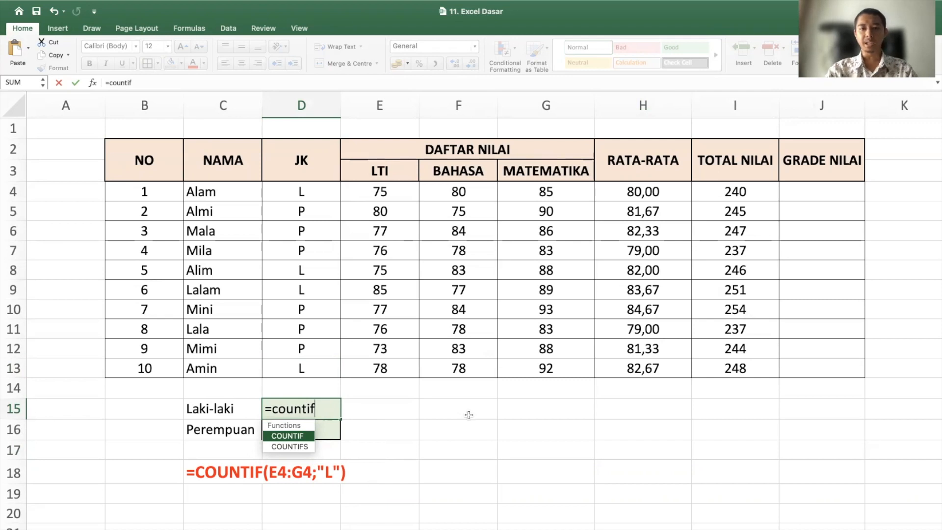
text(()
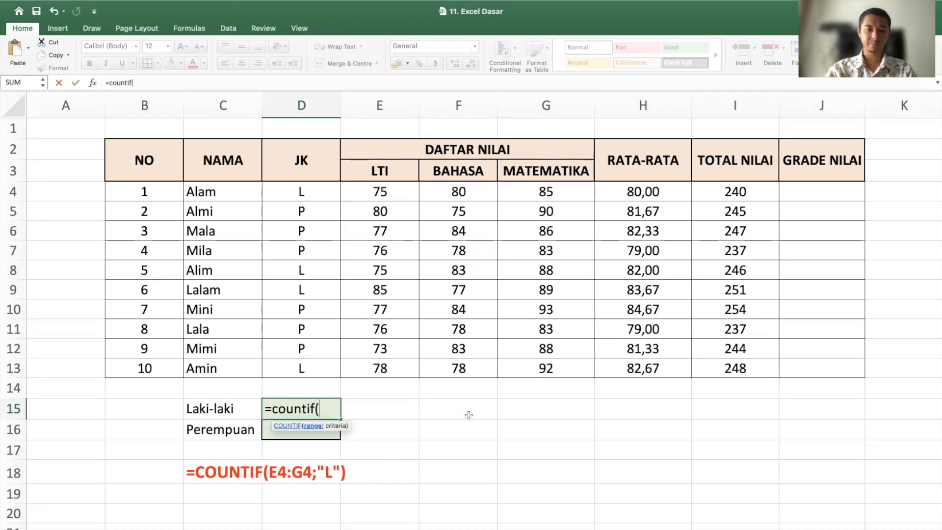
click(305, 191)
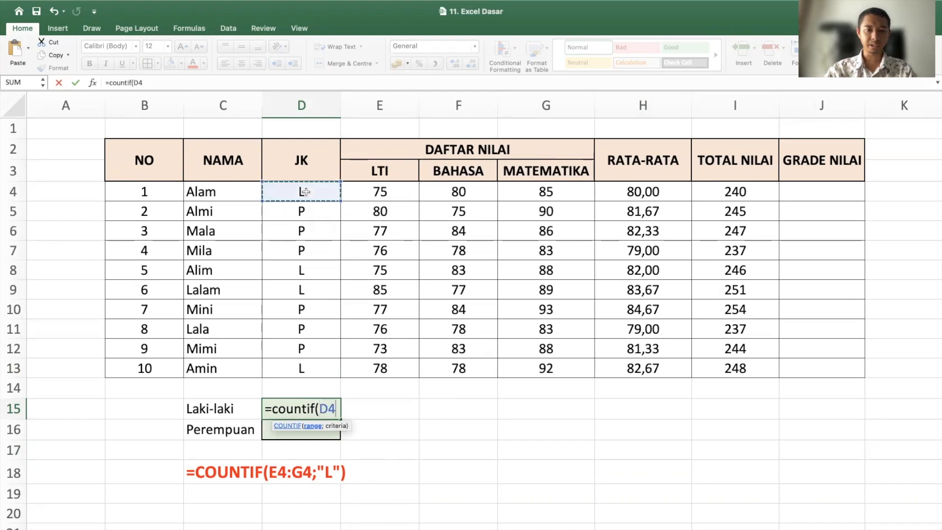
shift+click(310, 366)
text(;")
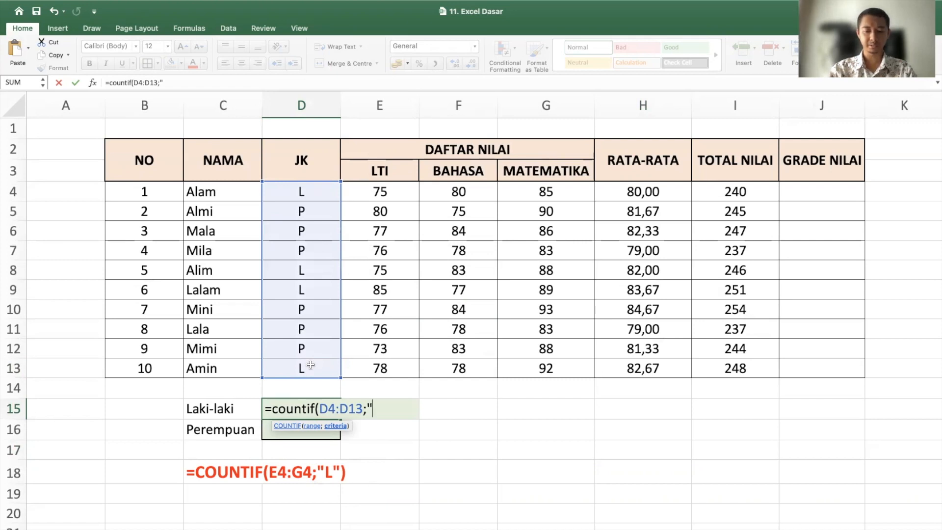
text(L")
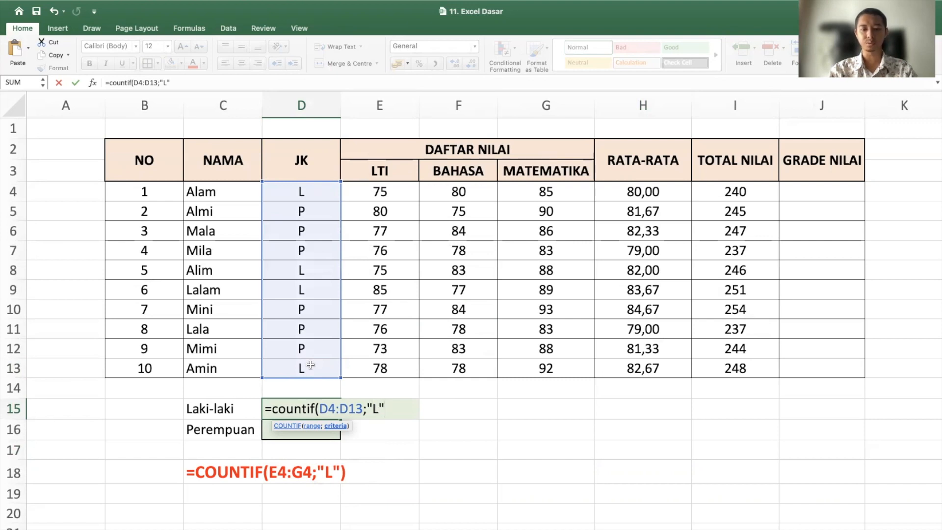
text())
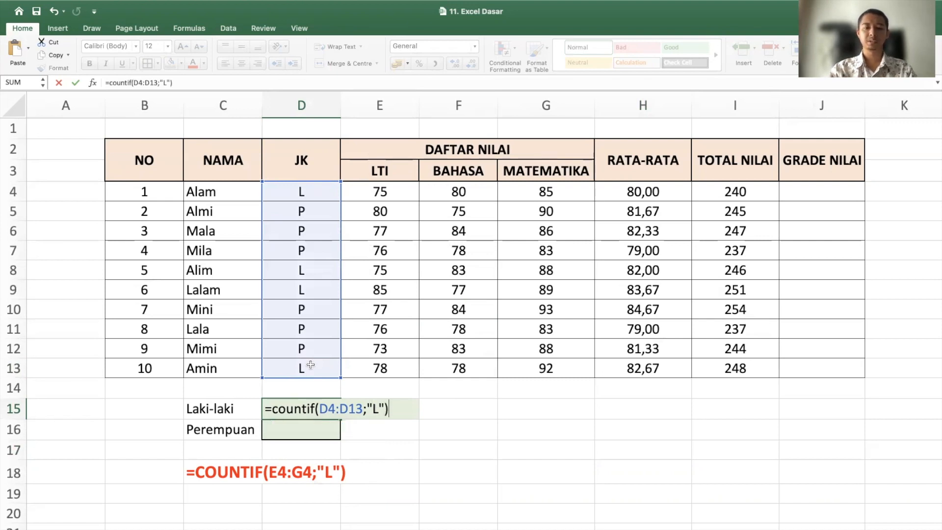
key(Return)
key(Up)
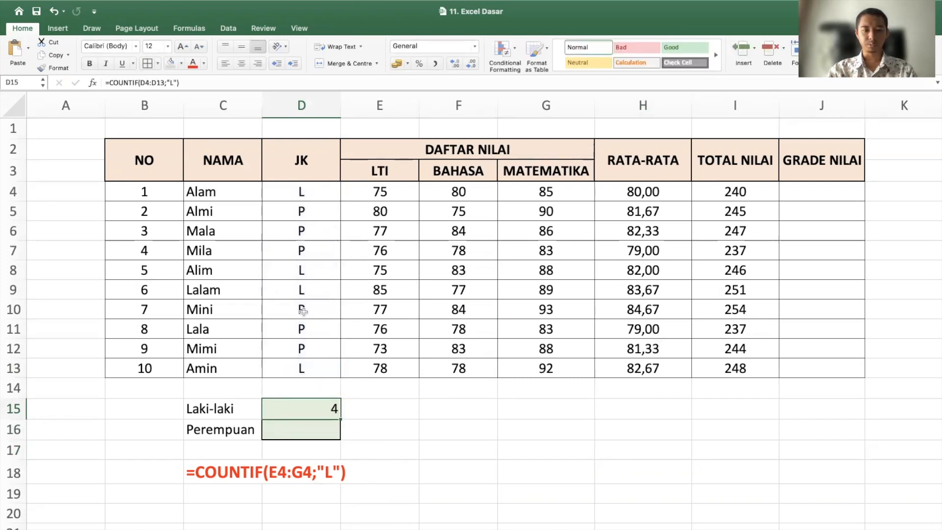
Enter the formula =COUNTIF(D4:D13;"P") in cell D16 to count the female students
click(316, 427)
text(=count)
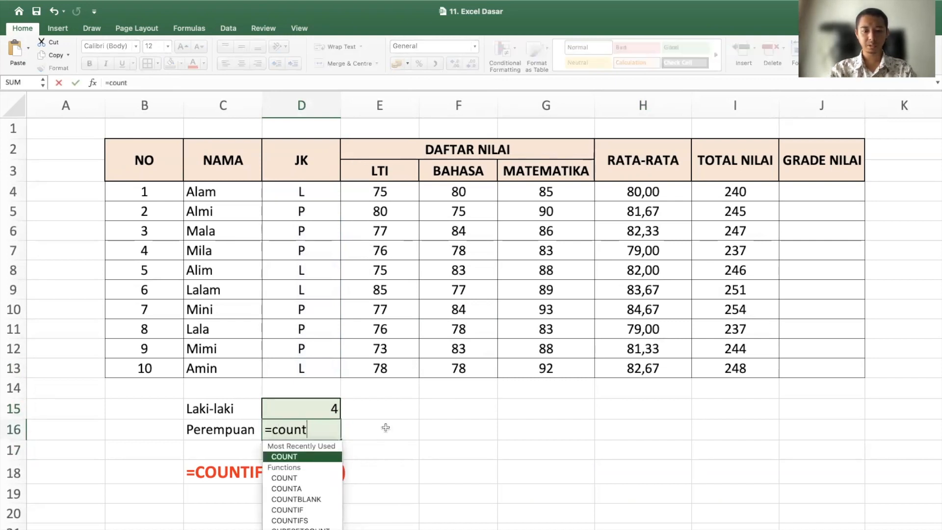
text(if()
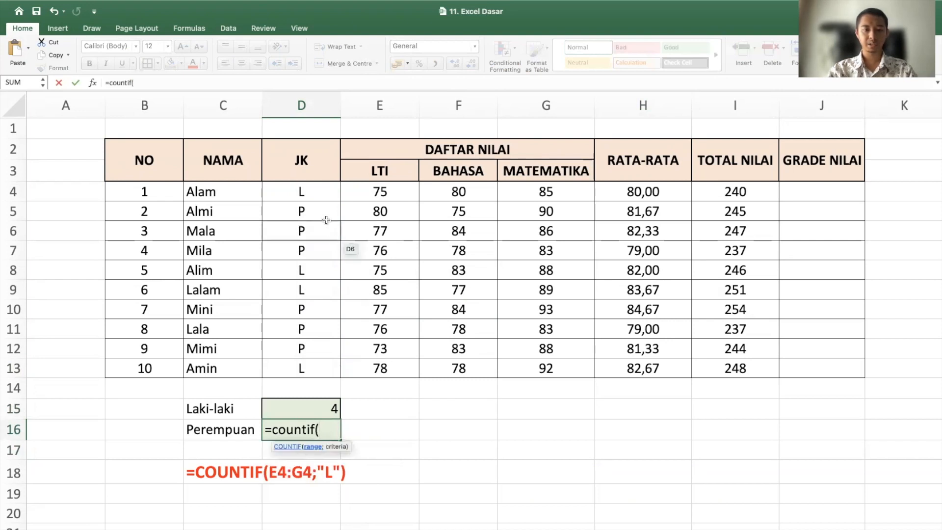
click(321, 195)
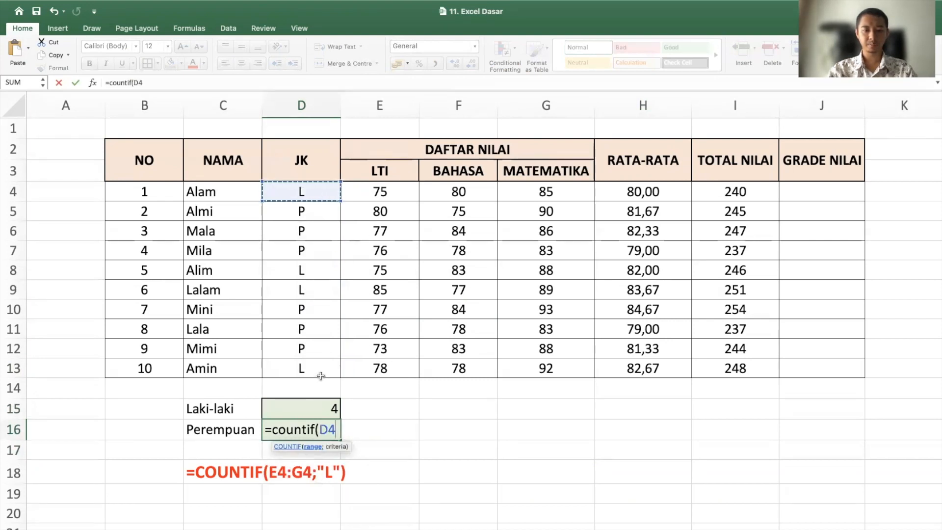
shift+click(324, 374)
text(;)
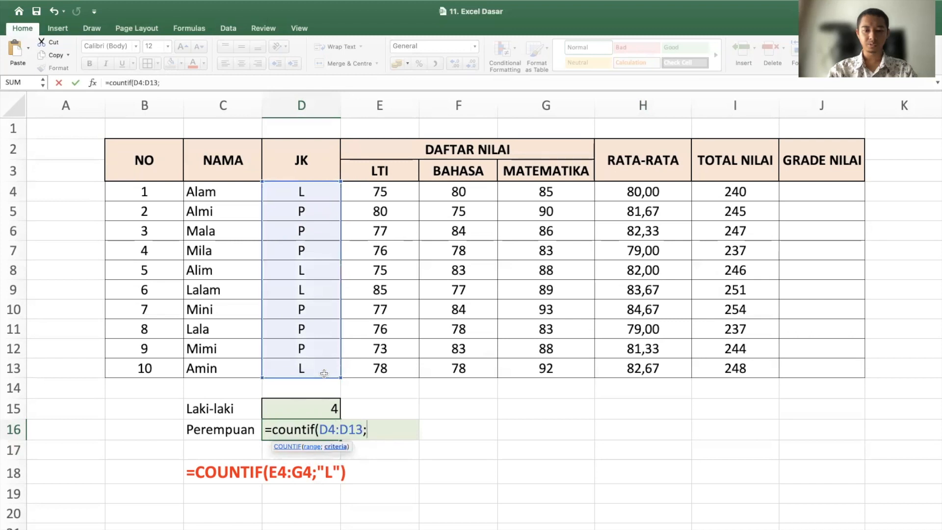
text("P")
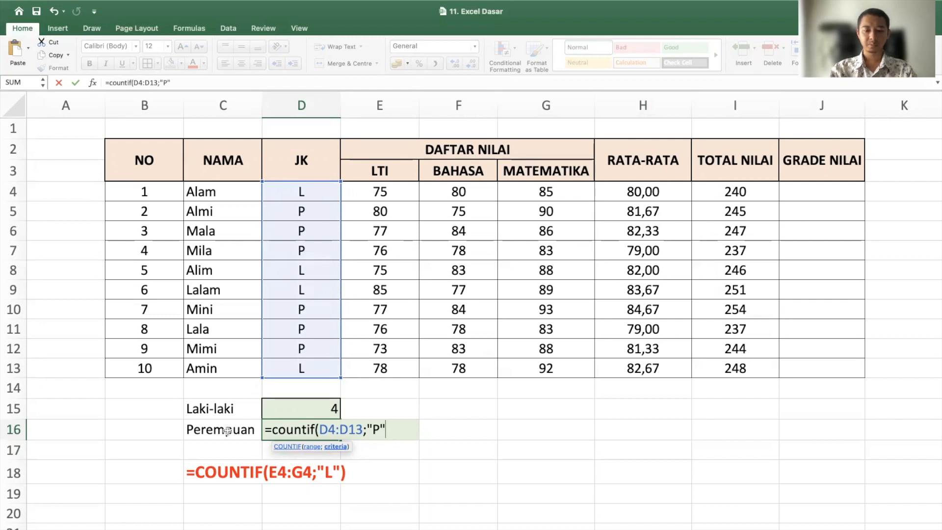
text())
key(Return)
Check the P entries in the JK column against the Perempuan and Laki-laki counts
click(311, 343)
click(307, 326)
click(326, 308)
click(333, 430)
click(332, 416)
click(452, 411)
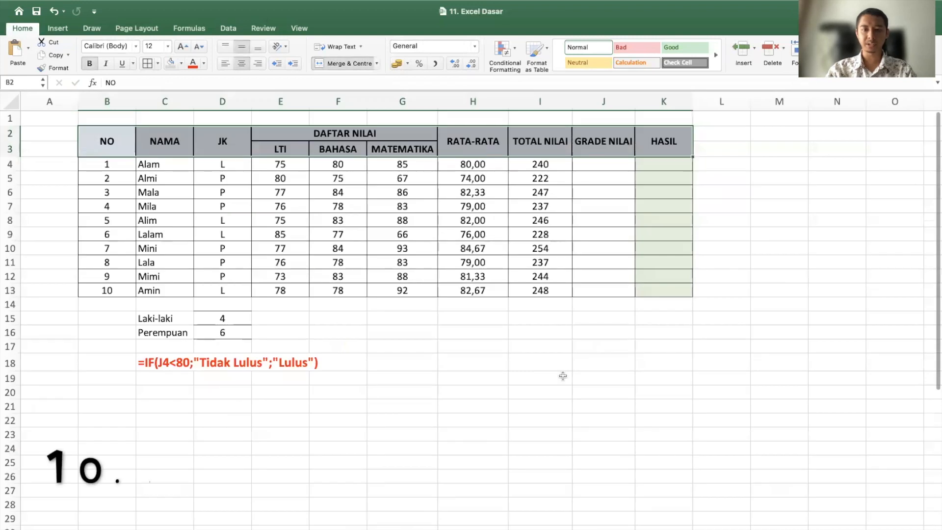
Begin an IF formula in cell K4 of the HASIL column with the logical test H4<80
scroll(373, 289, up, 3)
scroll(373, 289, down, 3)
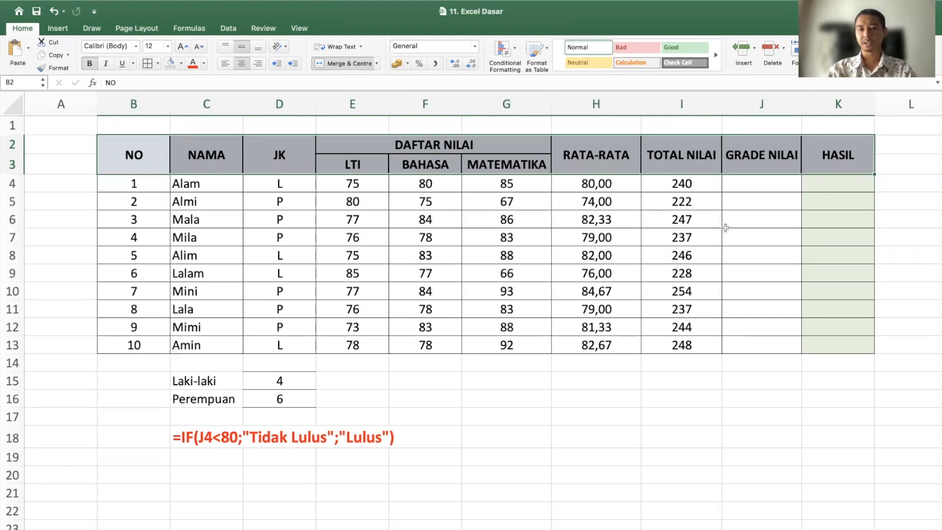
click(835, 185)
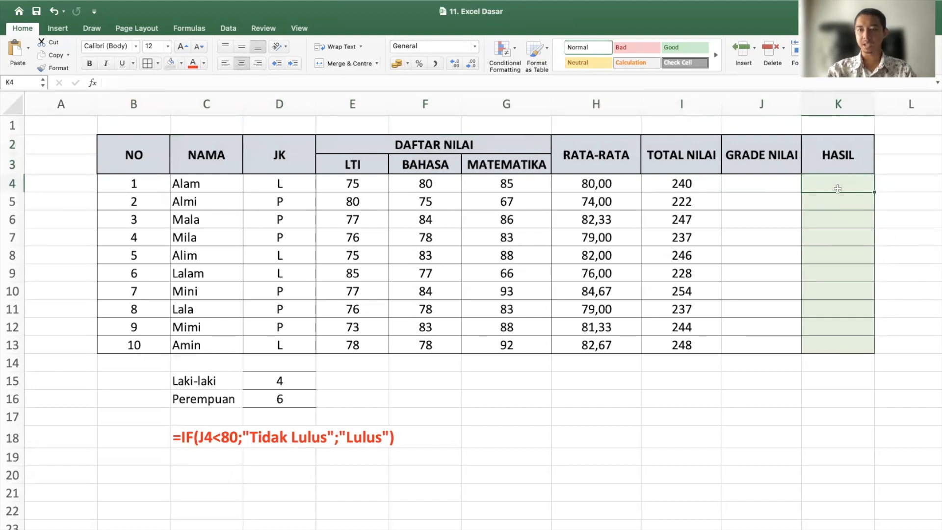
text(=if)
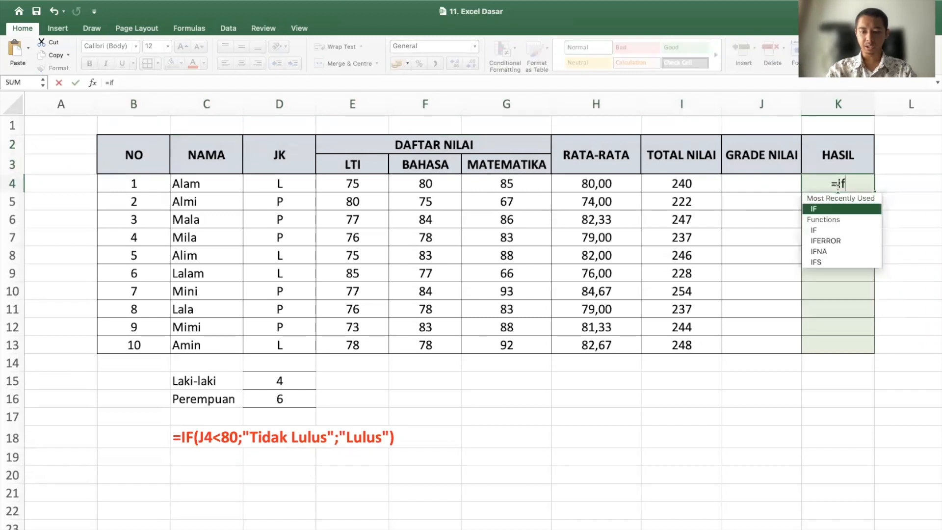
text(()
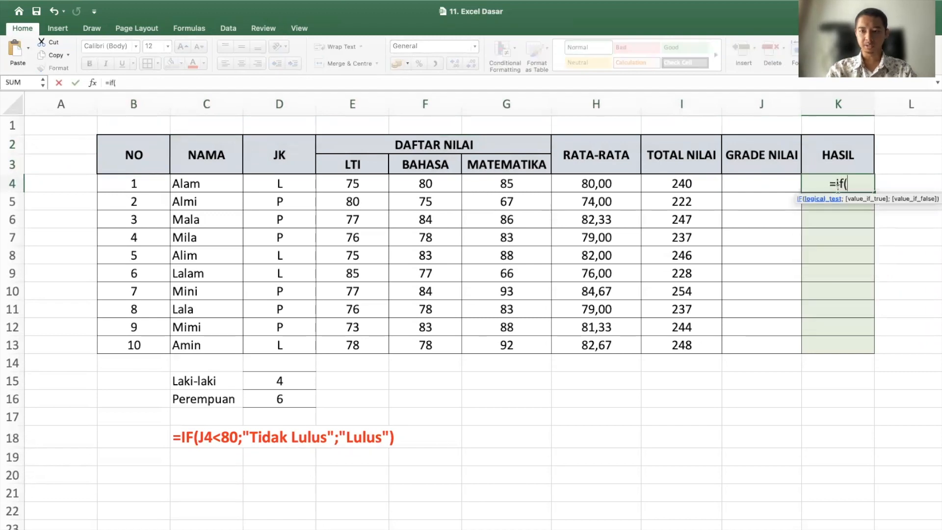
click(630, 183)
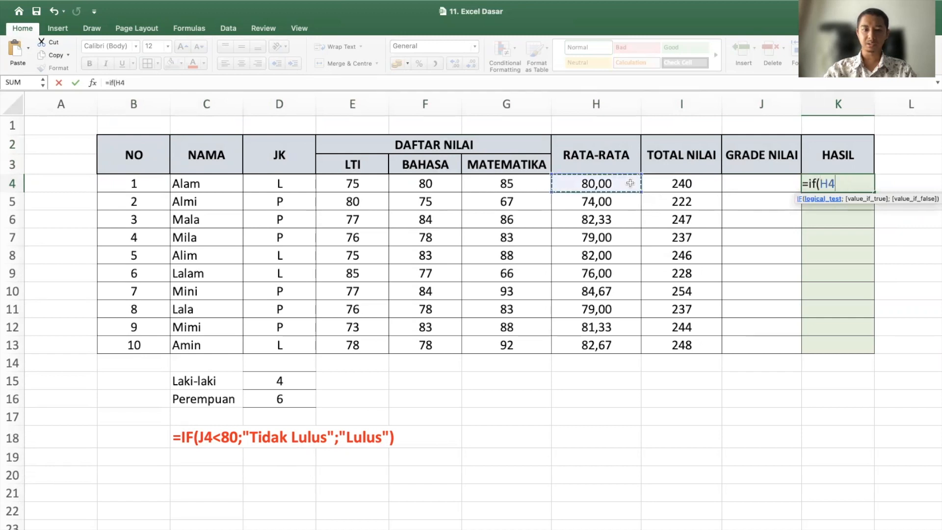
text(<)
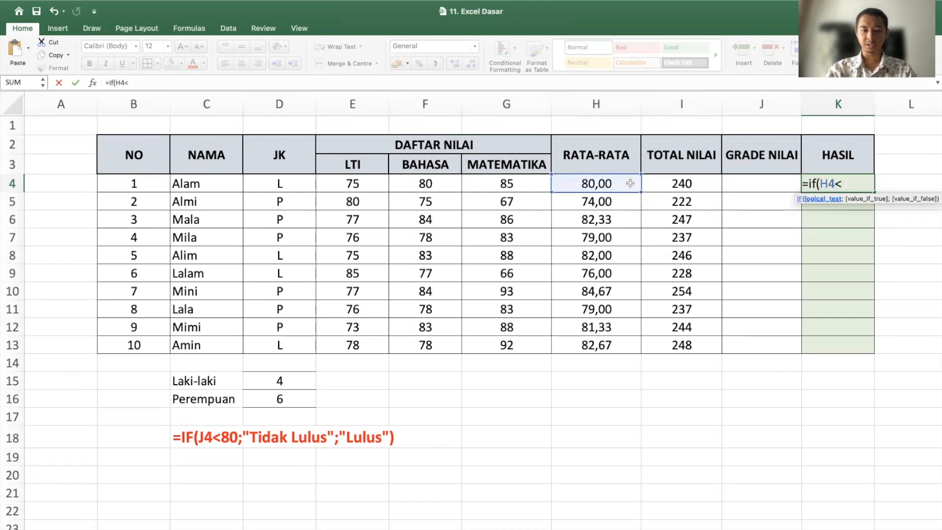
text(80)
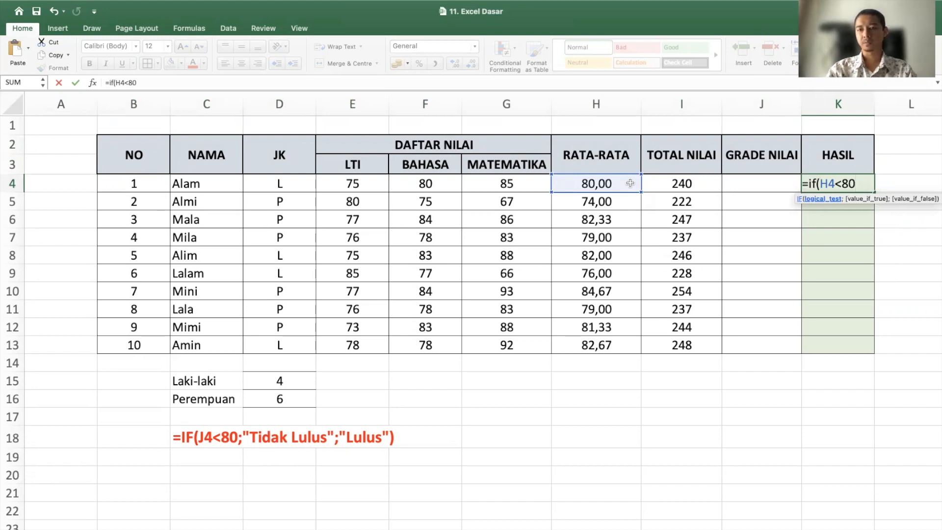
key(Return)
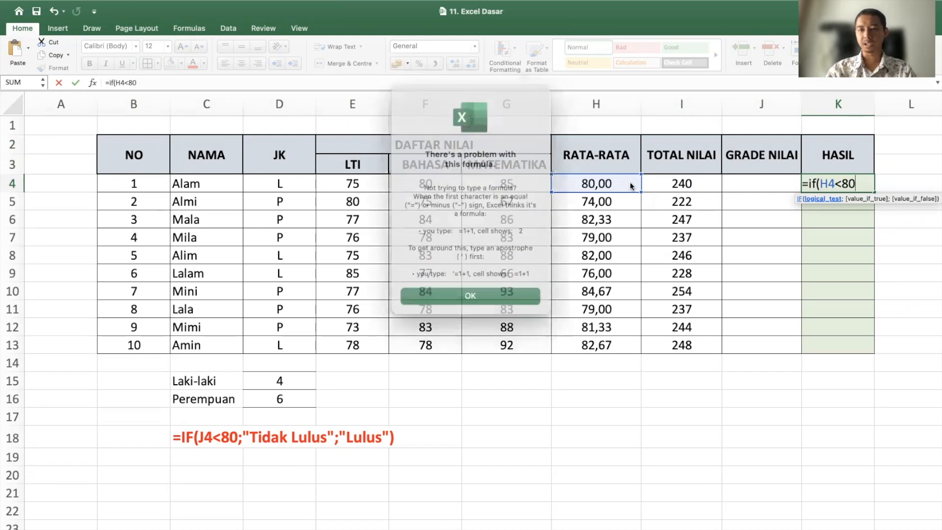
click(489, 289)
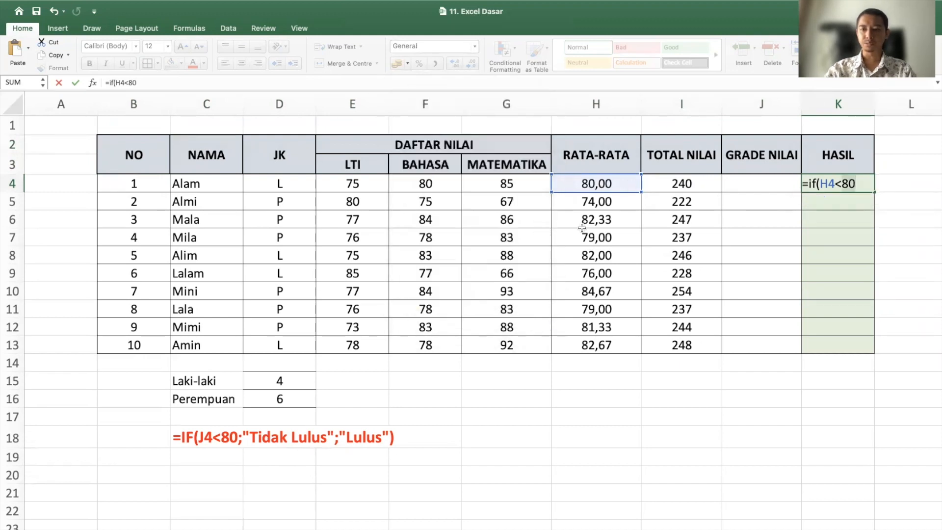
Complete the K4 formula as =IF(H4<80;"Tidak Lulus";"Lulus") and enter it
click(855, 186)
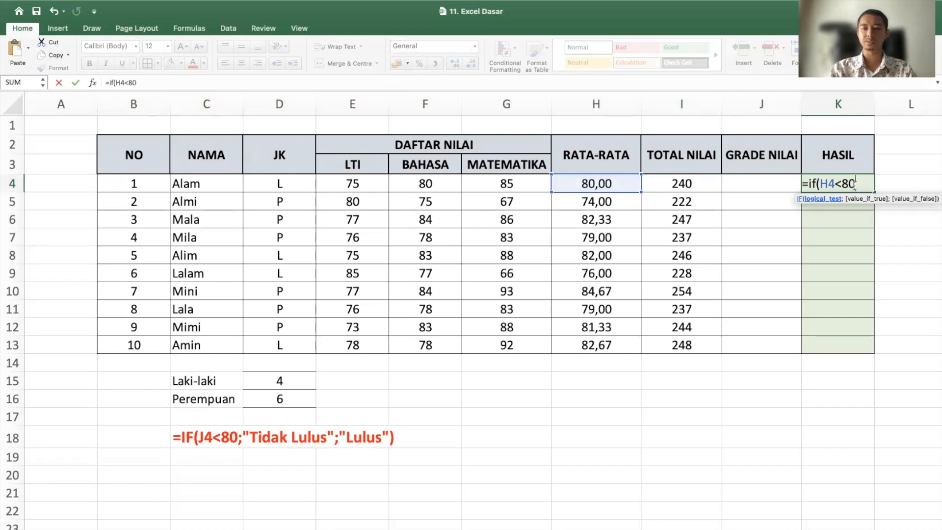
text(;")
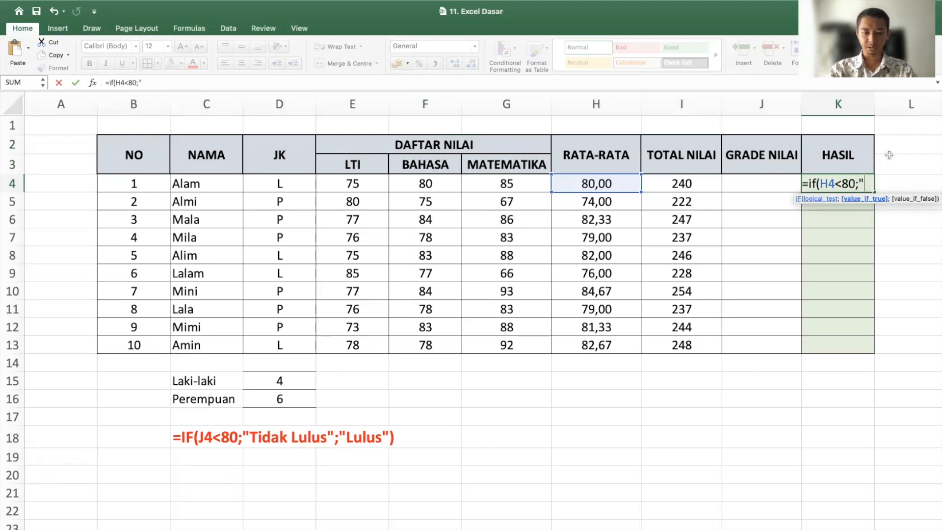
text(Tida)
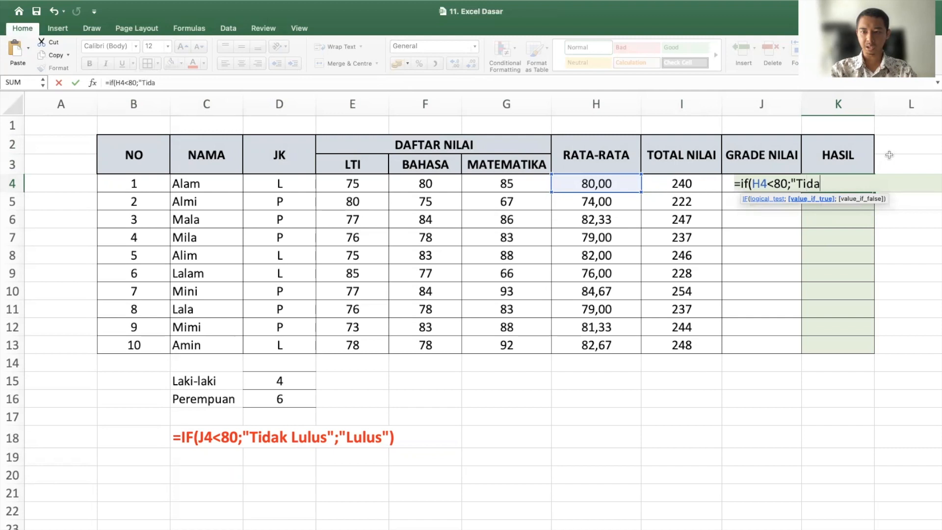
text(k Lulus")
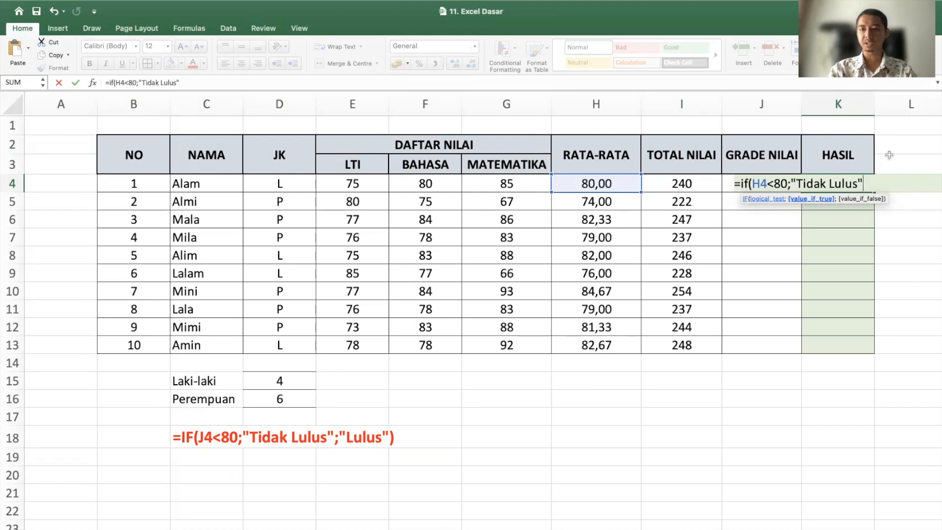
text(;)
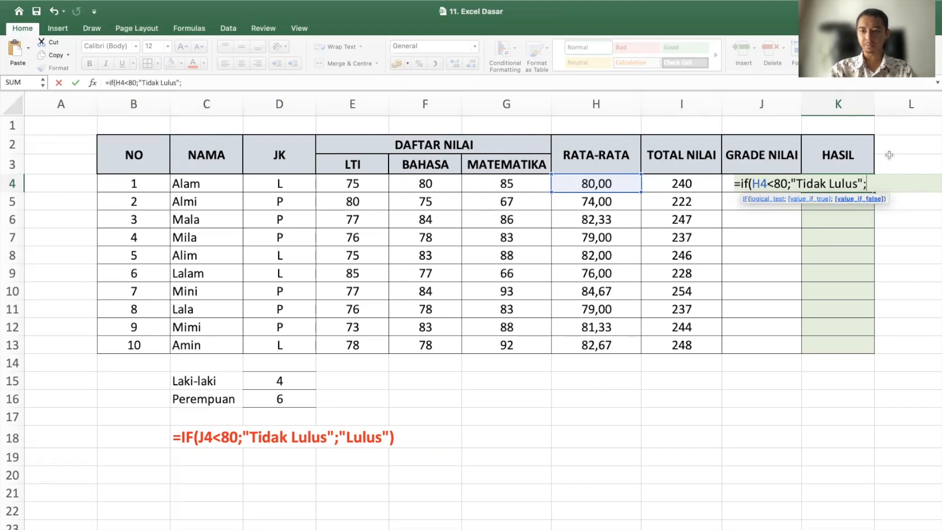
text("Lu)
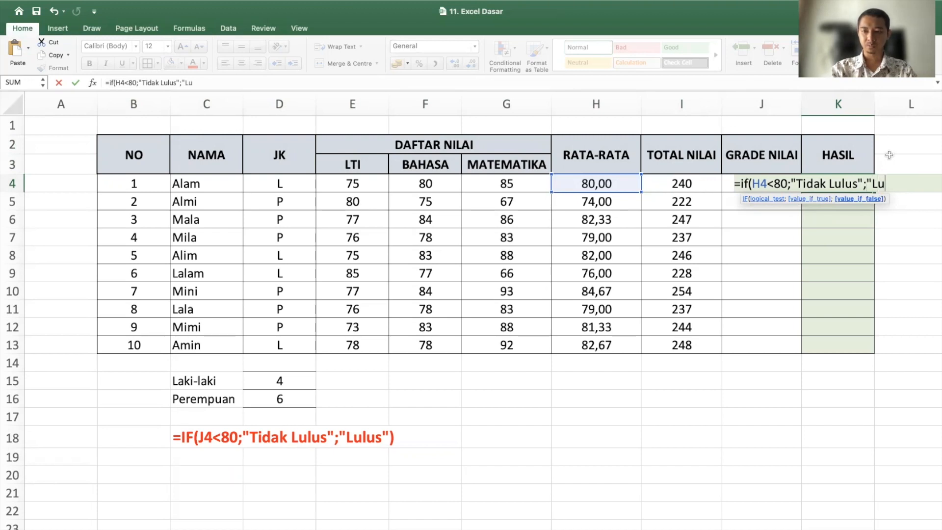
text(lus"))
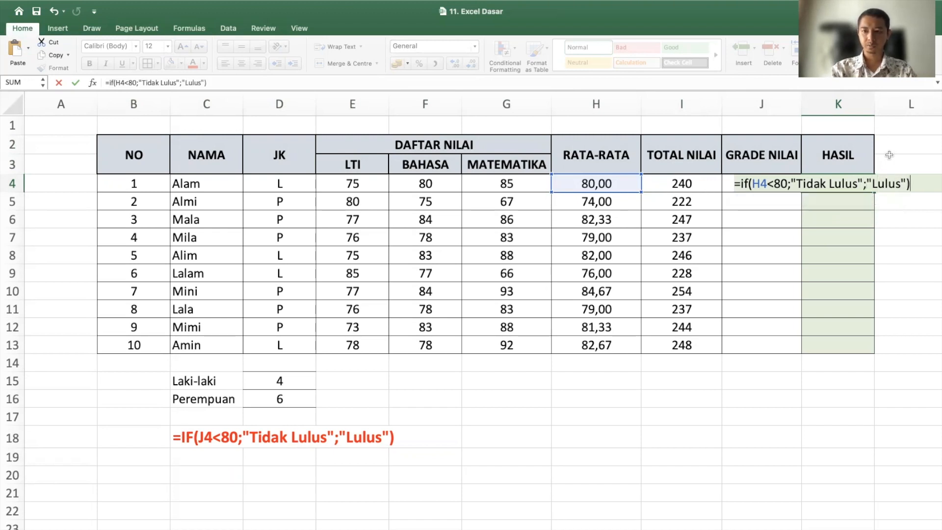
key(Return)
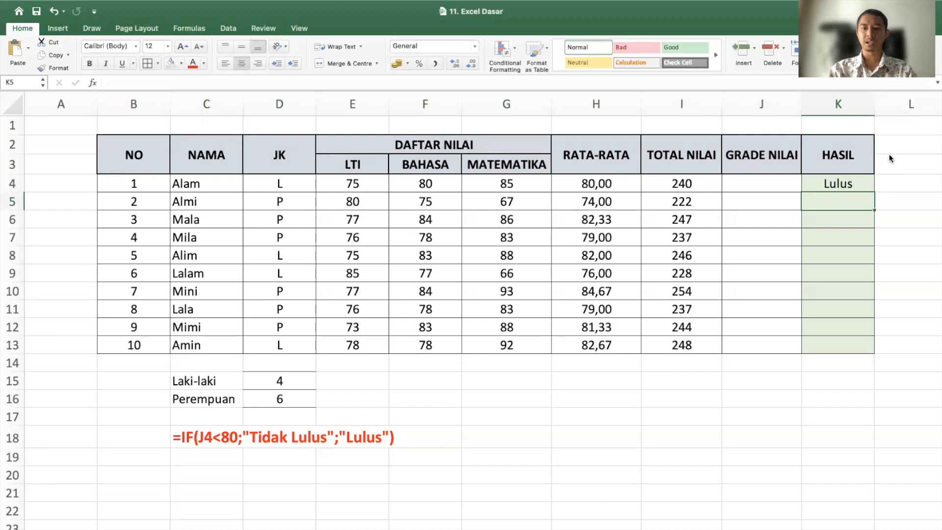
Copy the IF formula from K4 down to K5:K13 for the remaining students
click(617, 184)
click(836, 185)
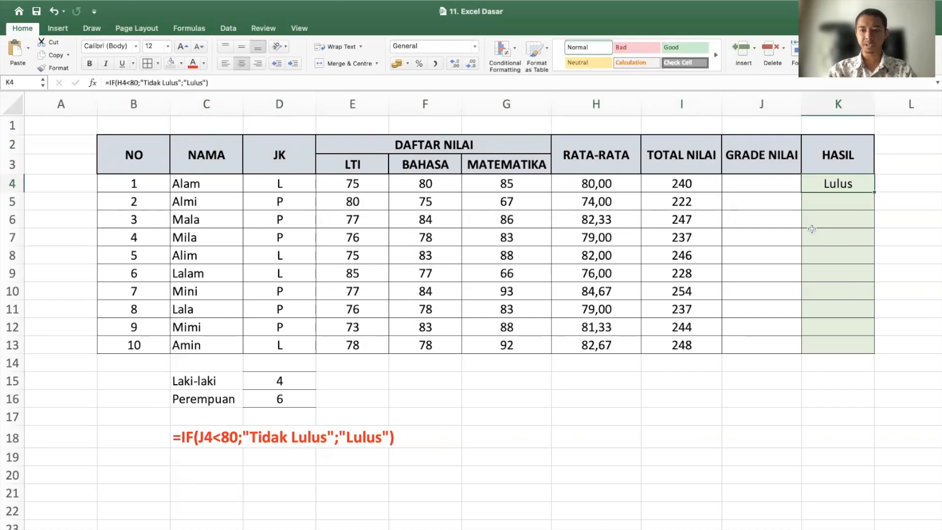
click(844, 193)
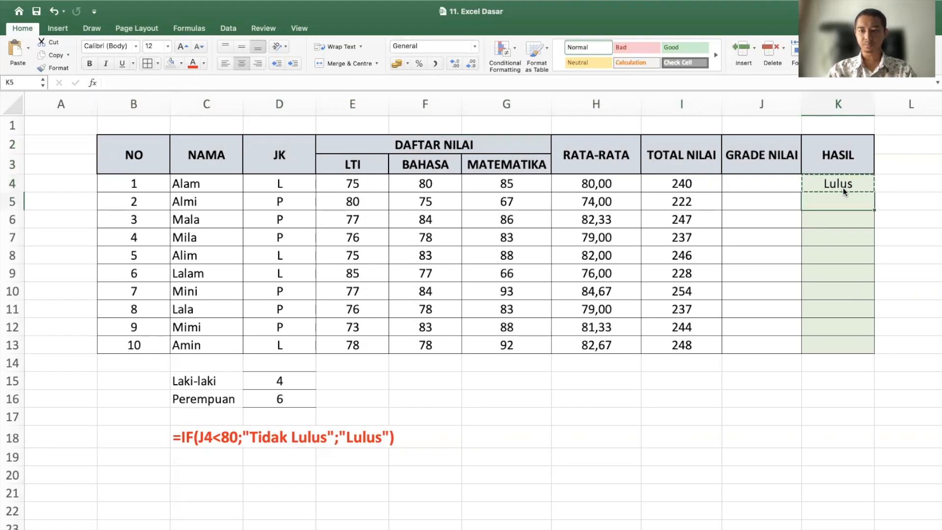
shift+click(831, 348)
key(super+v)
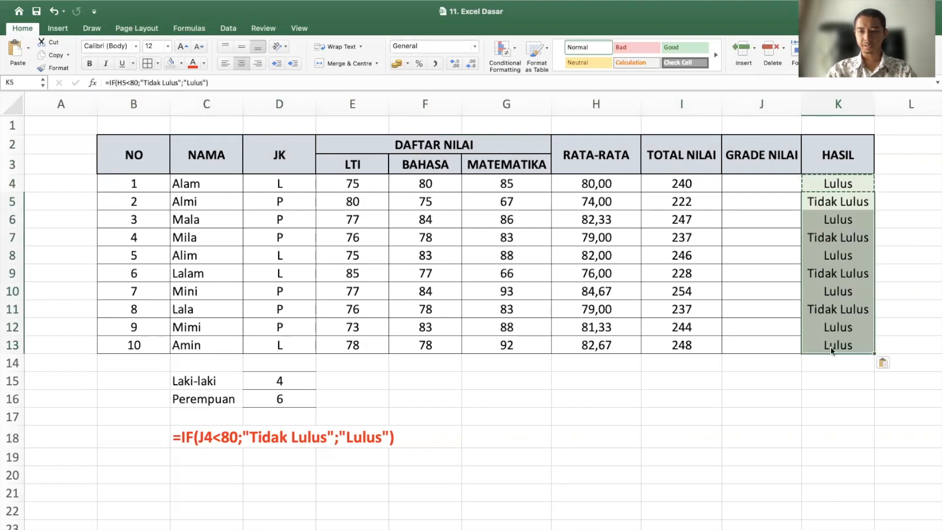
Compare the HASIL results with the RATA-RATA averages for several students
click(852, 208)
click(587, 205)
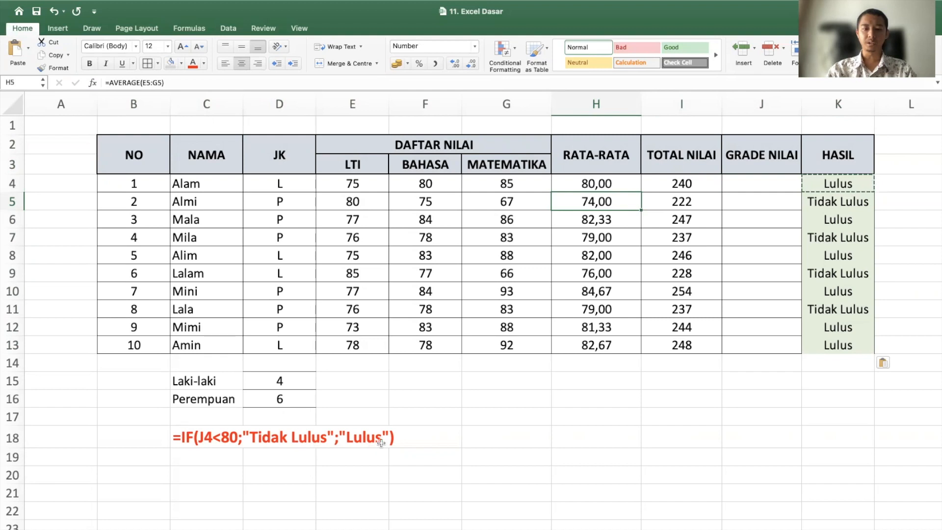
click(841, 221)
click(847, 279)
click(844, 329)
click(780, 323)
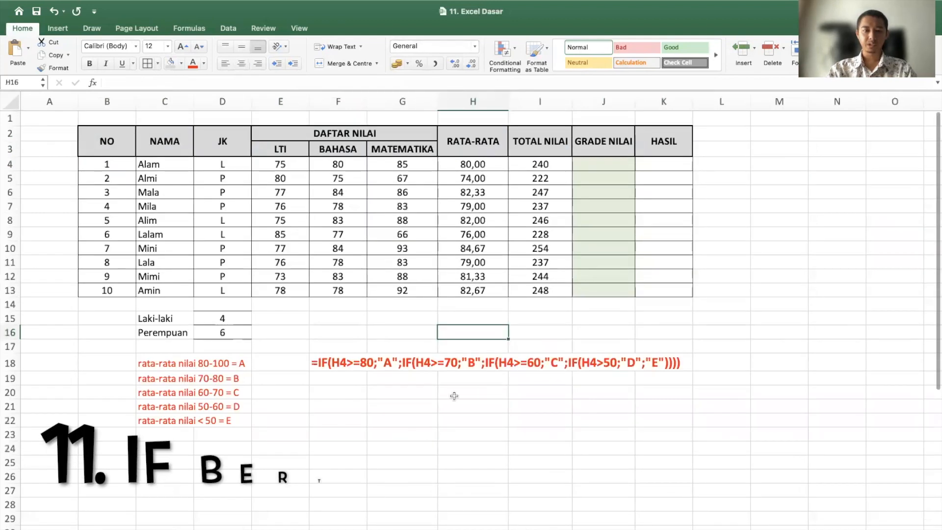
Examine the GRADE NILAI column and the grade criteria listed in C18:C22 for the nested IF example
scroll(278, 385, up, 3)
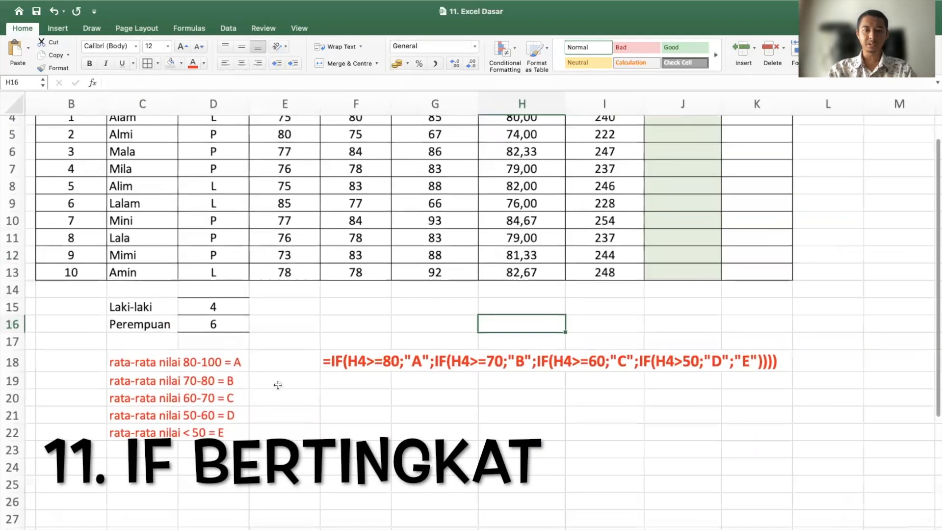
scroll(278, 385, up, 3)
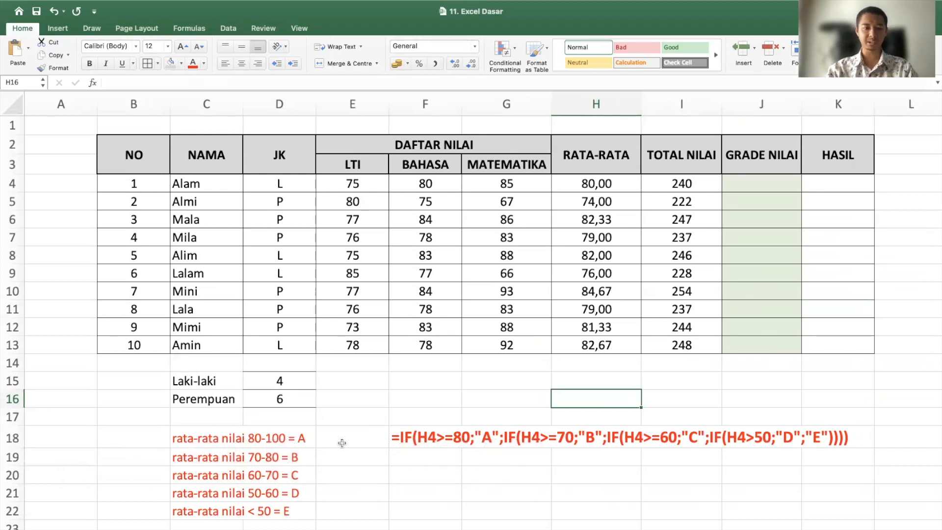
click(744, 187)
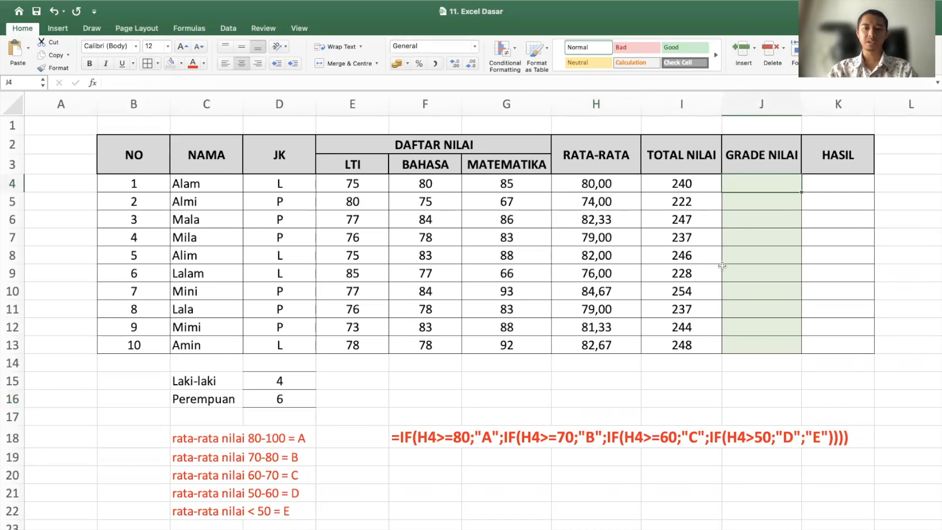
click(222, 445)
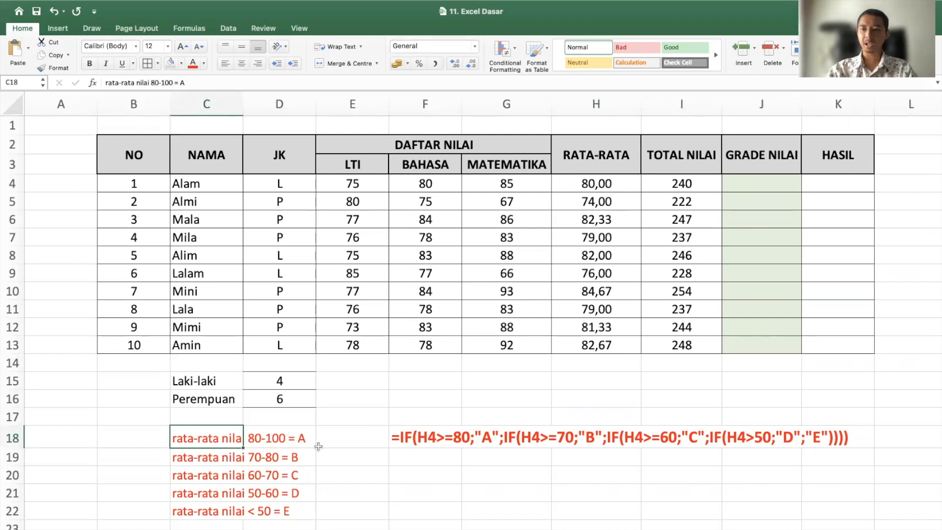
click(216, 457)
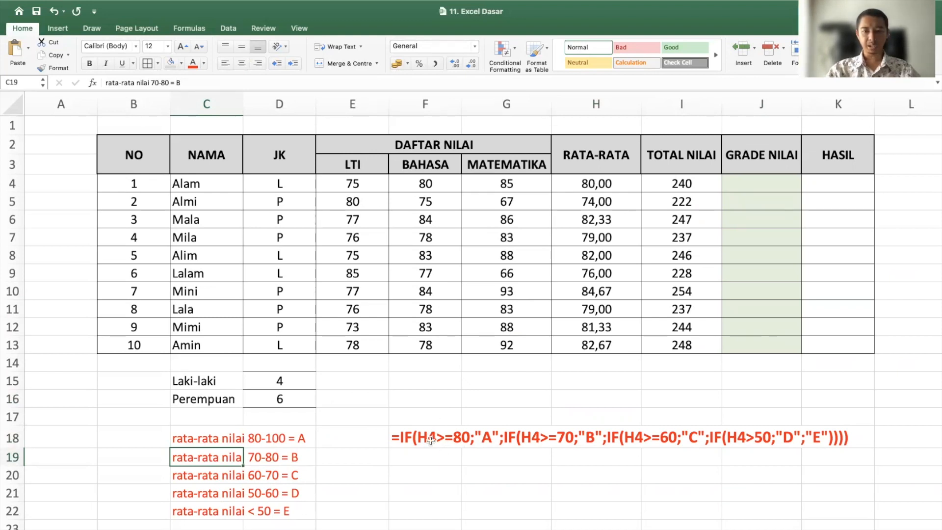
Begin the grade formula in J4 with =if(H4>=80;"A"; as the first condition and its result
click(767, 189)
text(=)
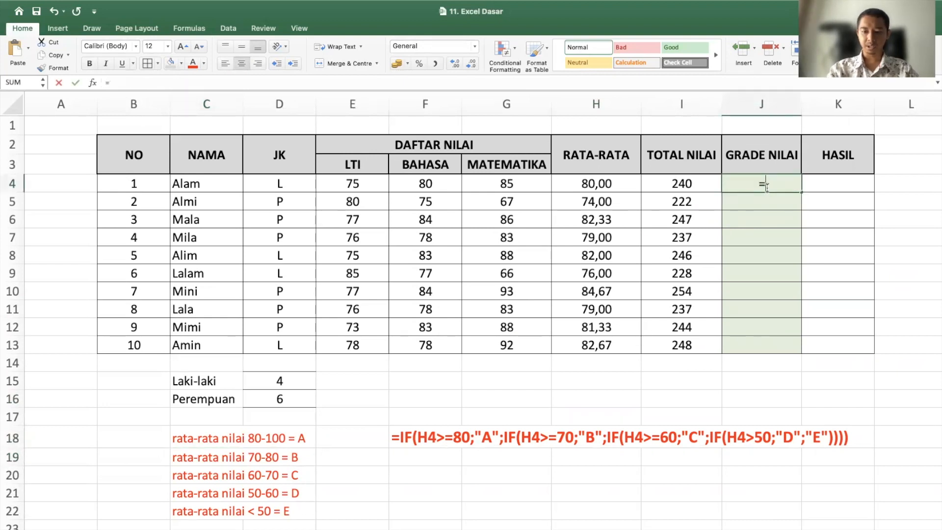
text(if()
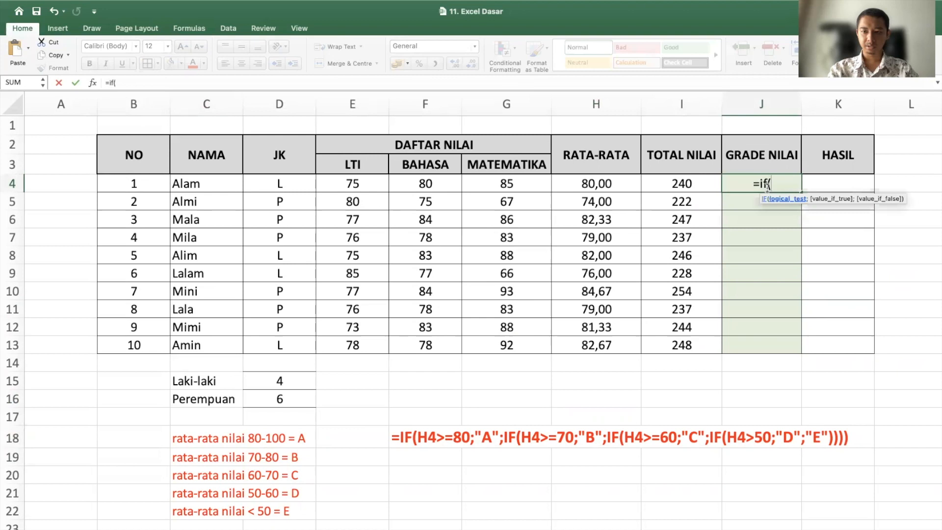
click(622, 182)
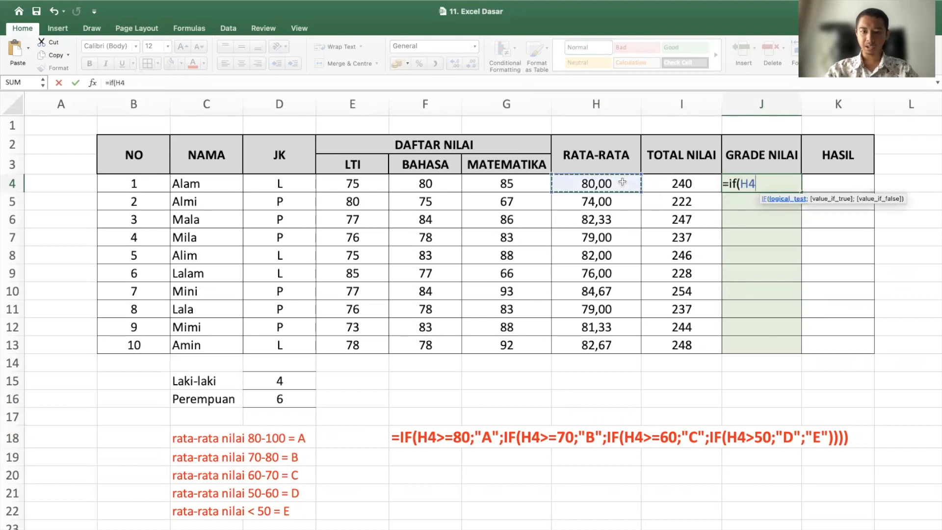
text(>=)
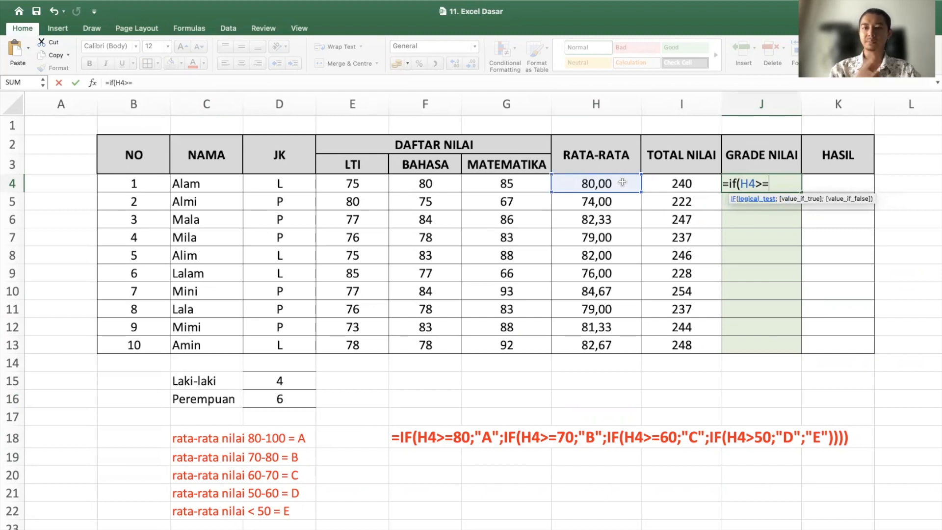
text(80)
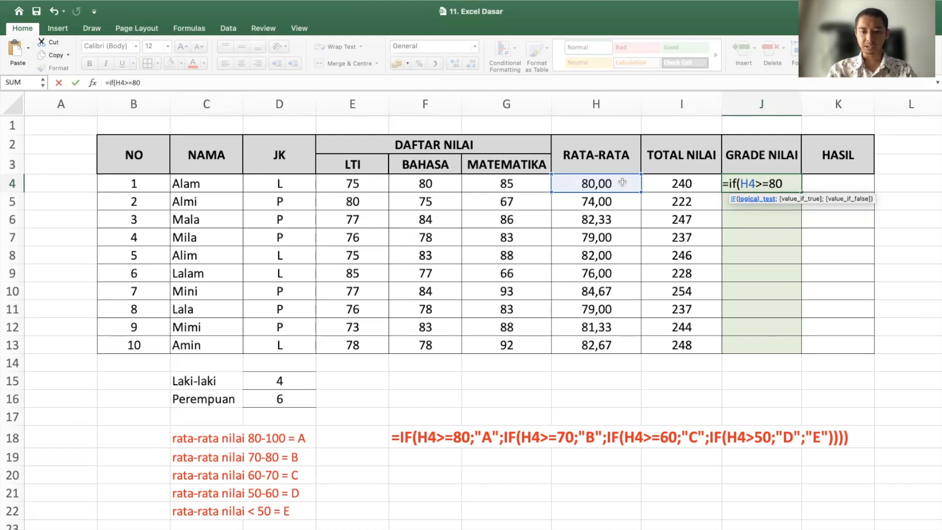
text(;)
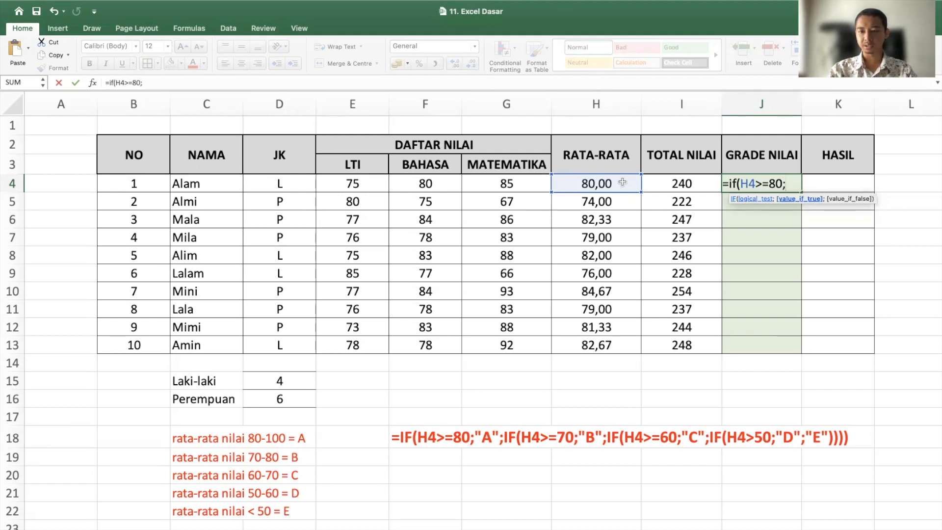
text(")
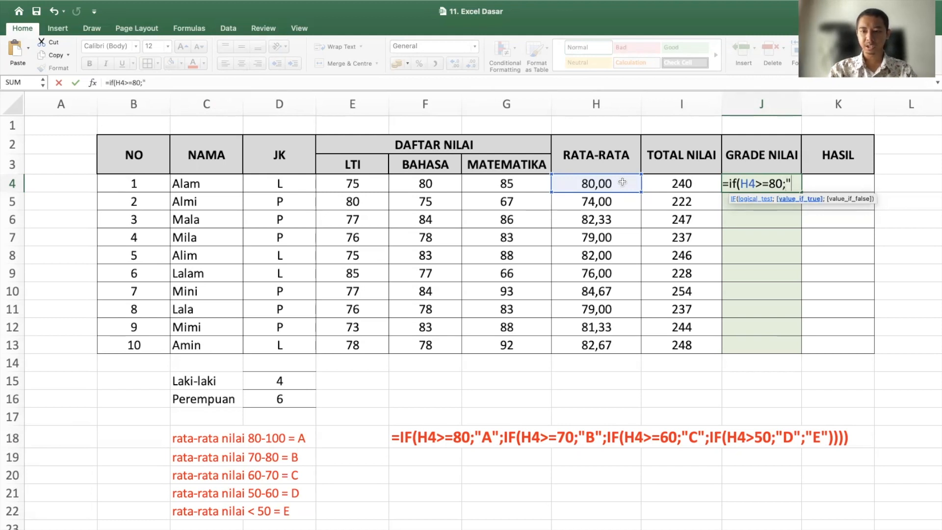
text(A")
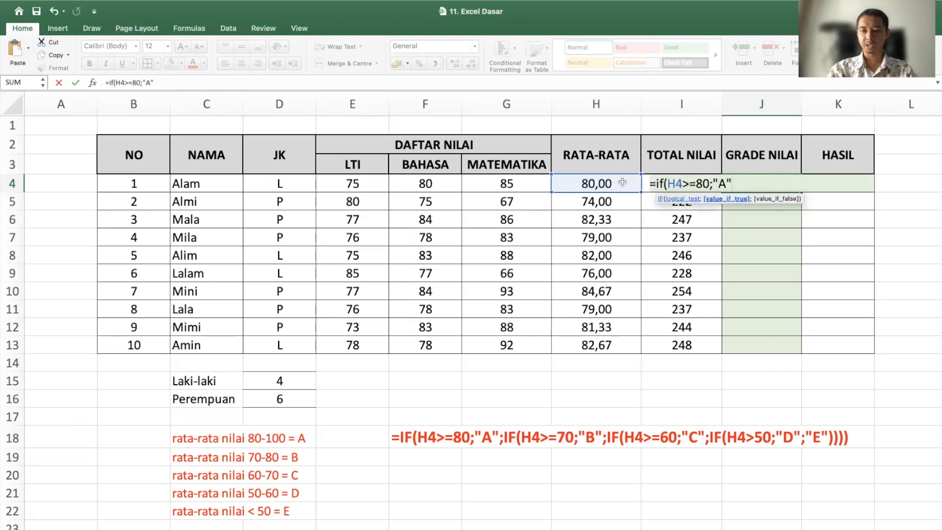
text(;)
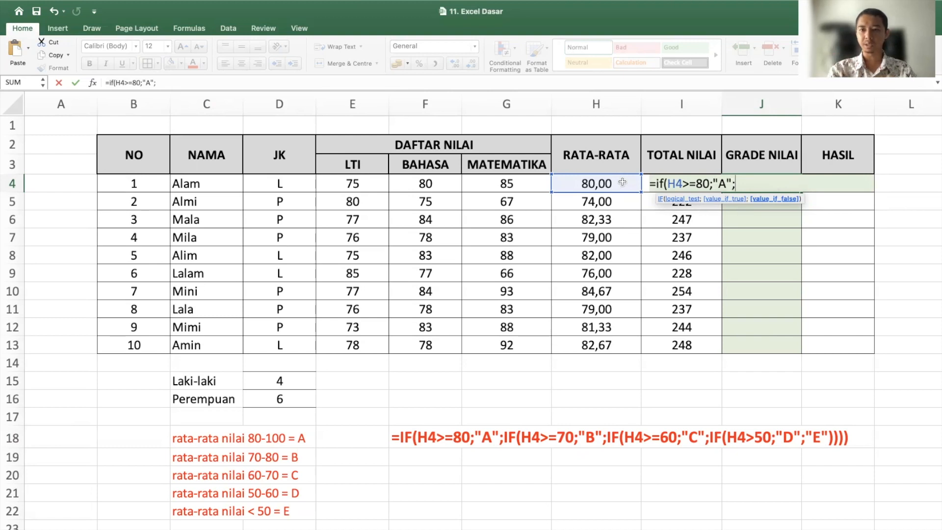
Nest a second IF in the J4 formula with if(h4>70;"B"; as its condition and result
text(if)
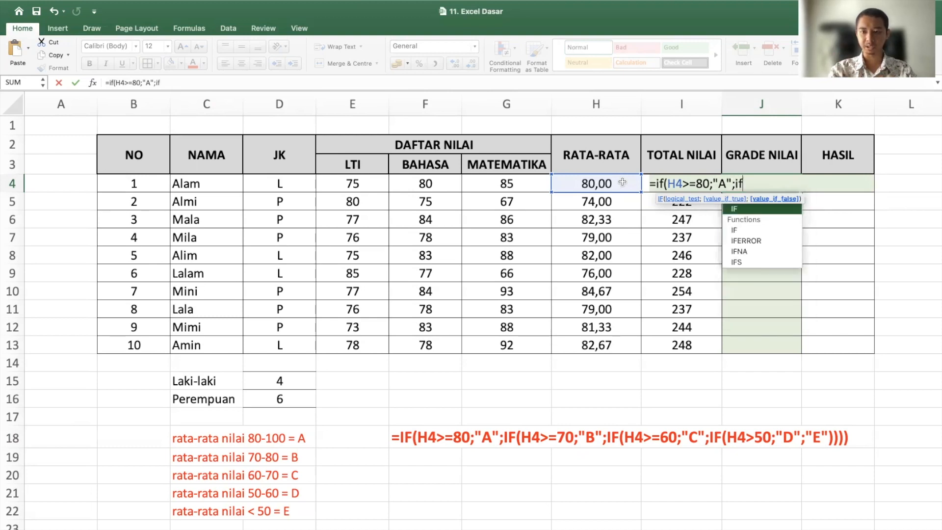
text(()
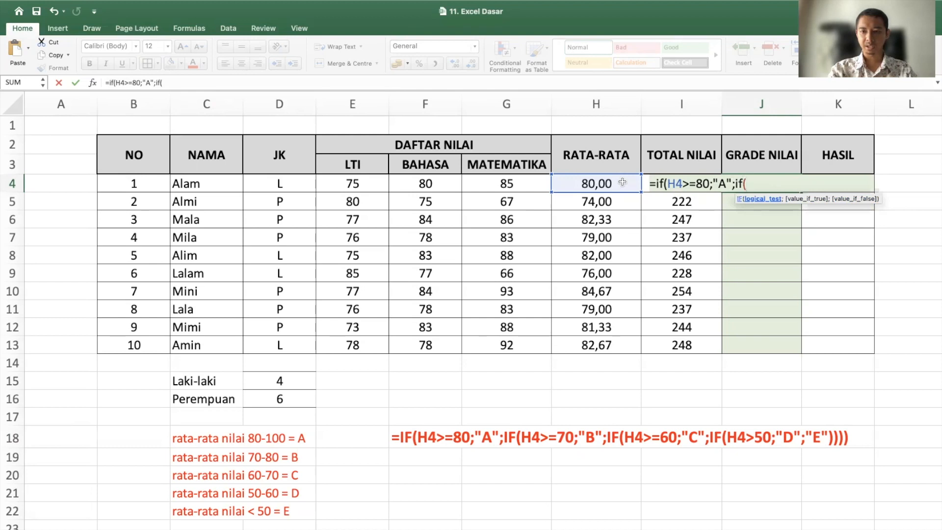
text(h4>70)
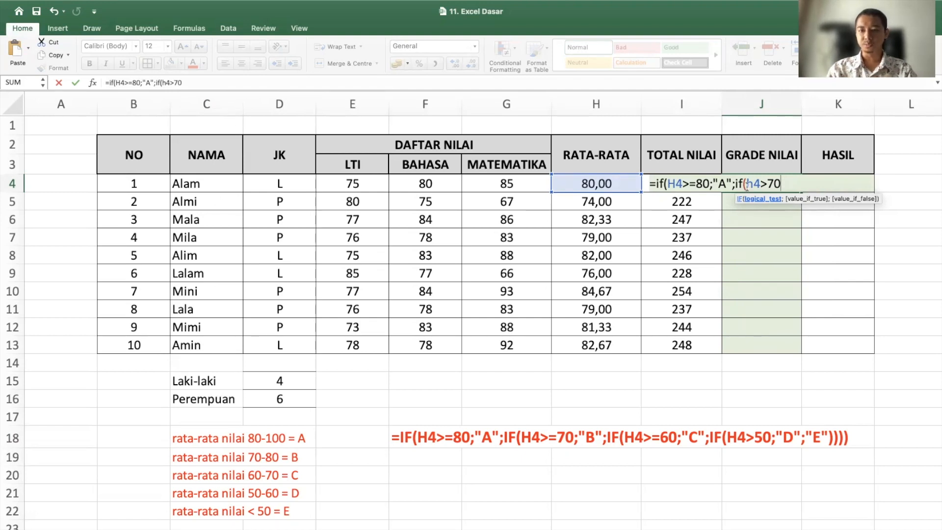
text(;")
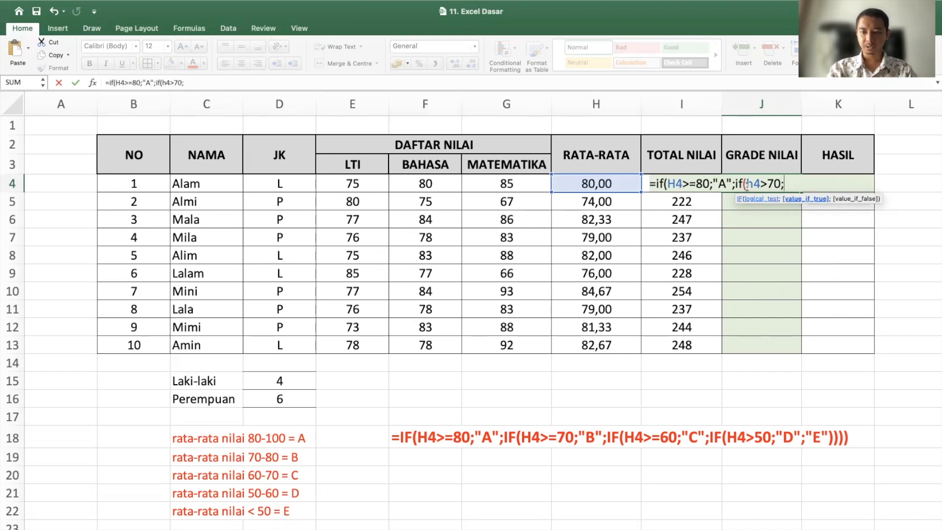
text(B";)
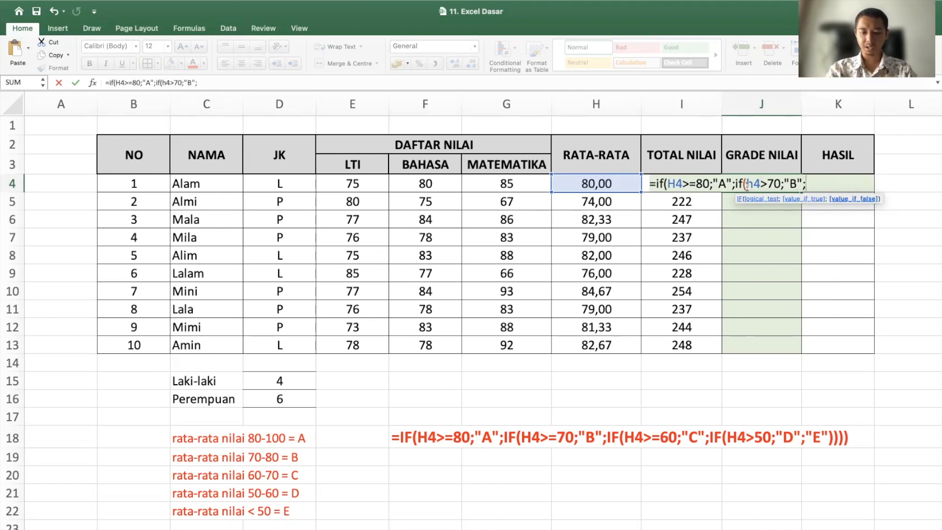
Begin a third nested IF in the J4 formula with if(h4>= after the "B" result
text(if)
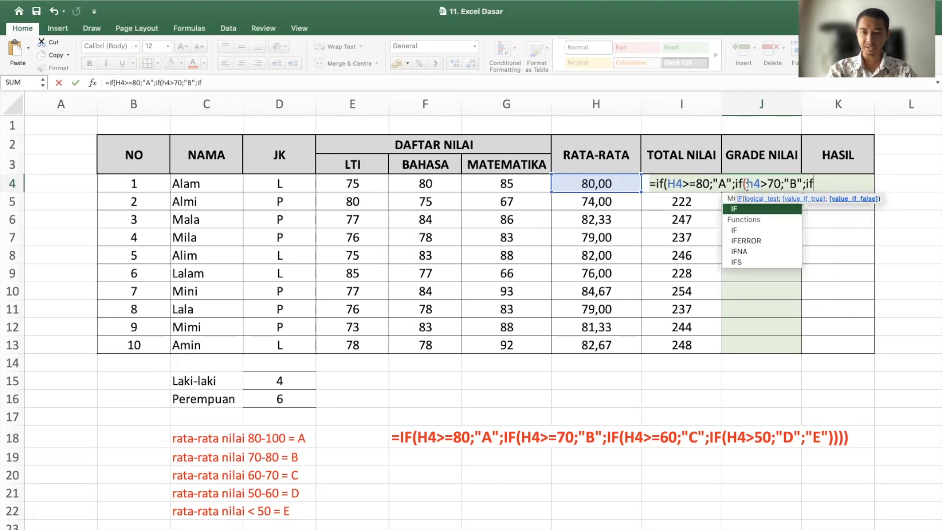
text((h4)
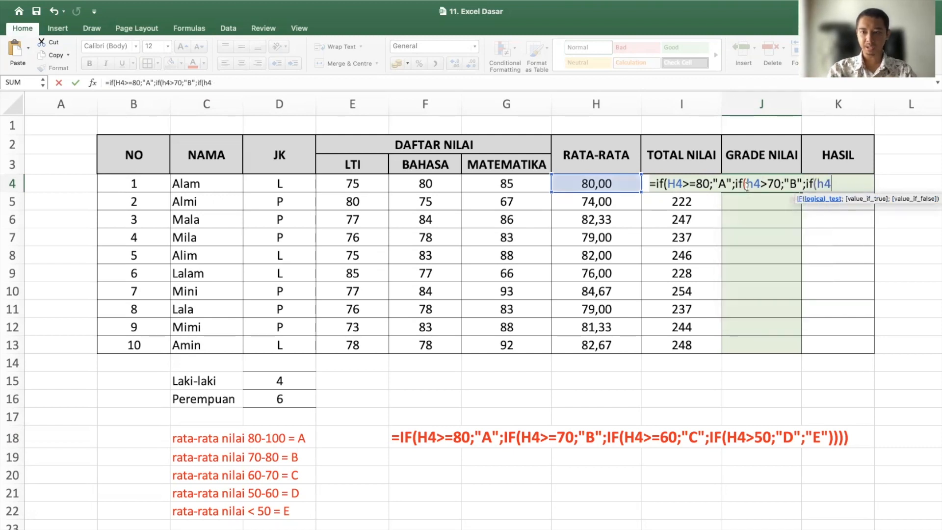
text(>)
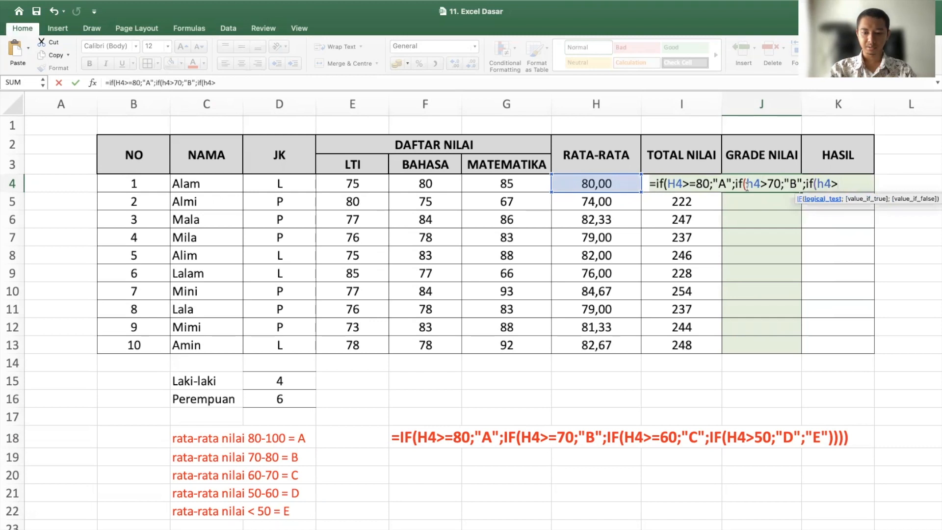
text(=)
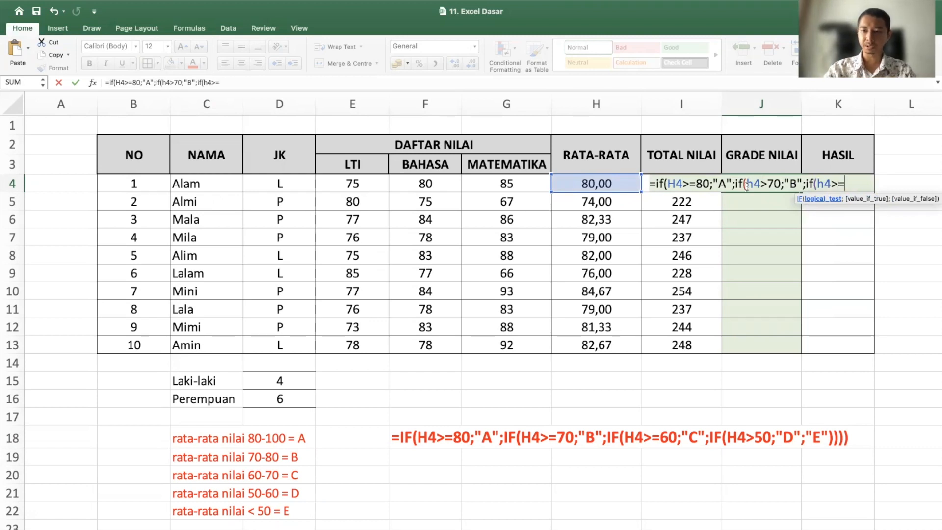
Correct the second IF condition in the J4 formula to h4>=70 and return to the formula's end
click(768, 185)
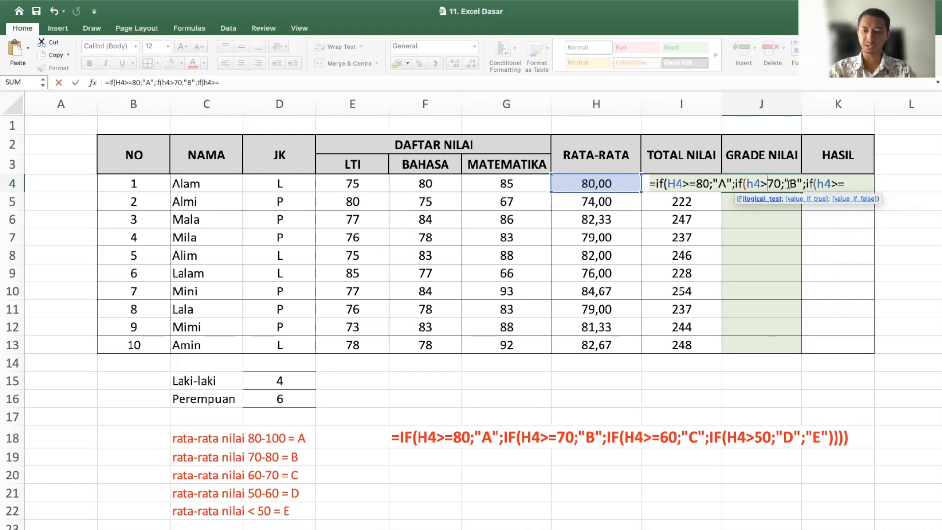
text(=)
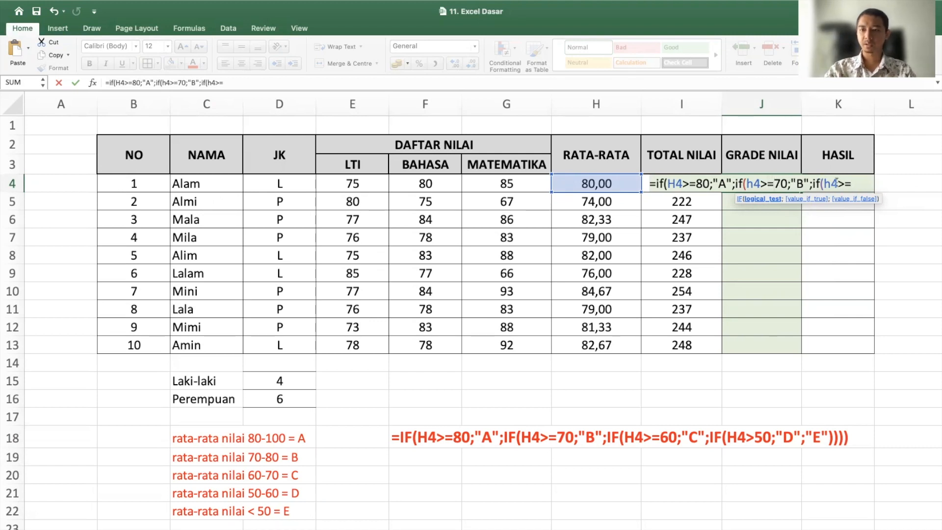
click(852, 183)
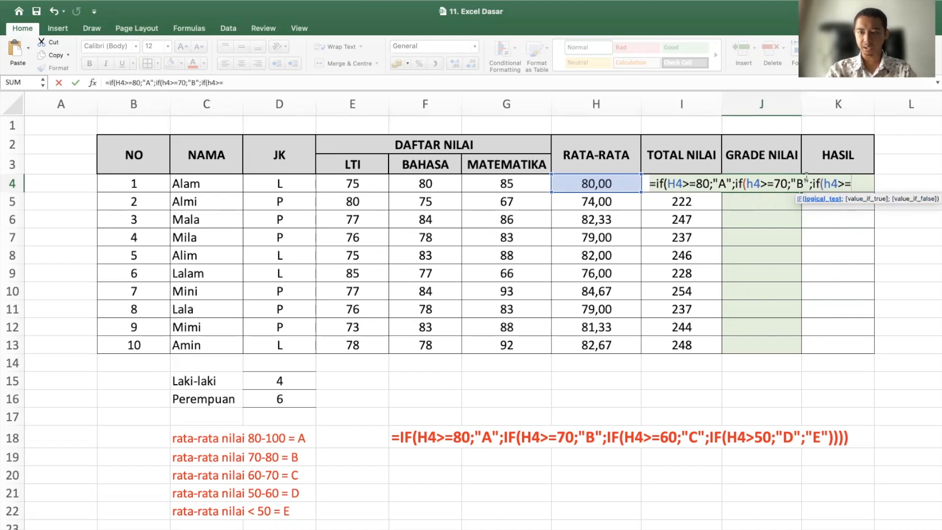
Complete the third IF condition in J4 with 60 and the result "C", and begin a fourth nested IF
text(60;"C")
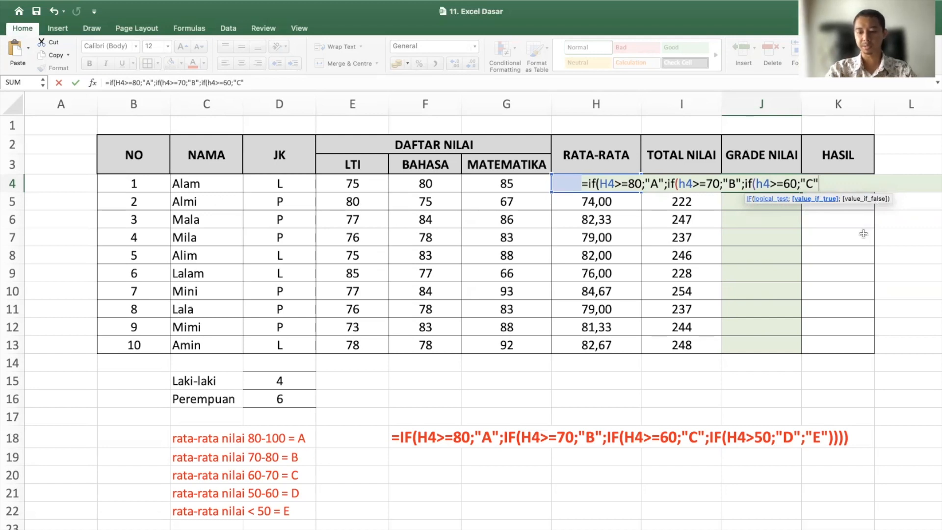
text(;)
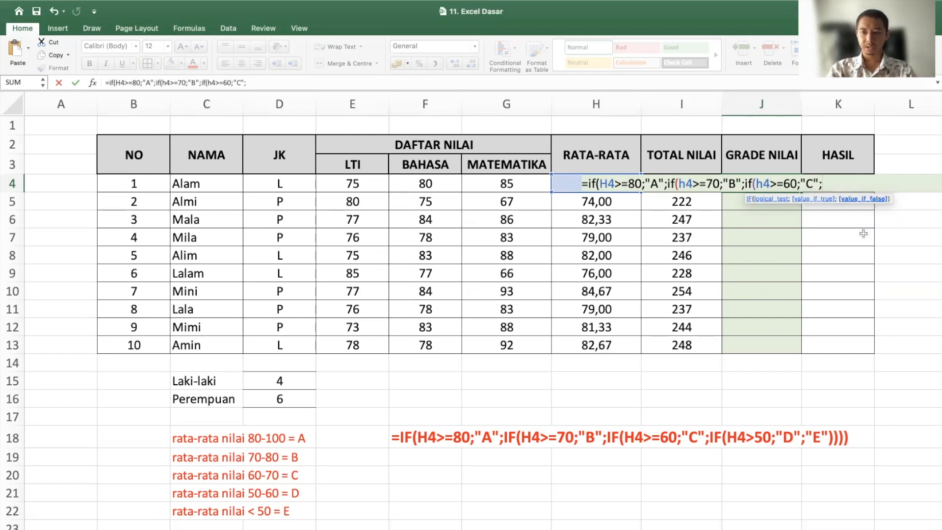
text(if)
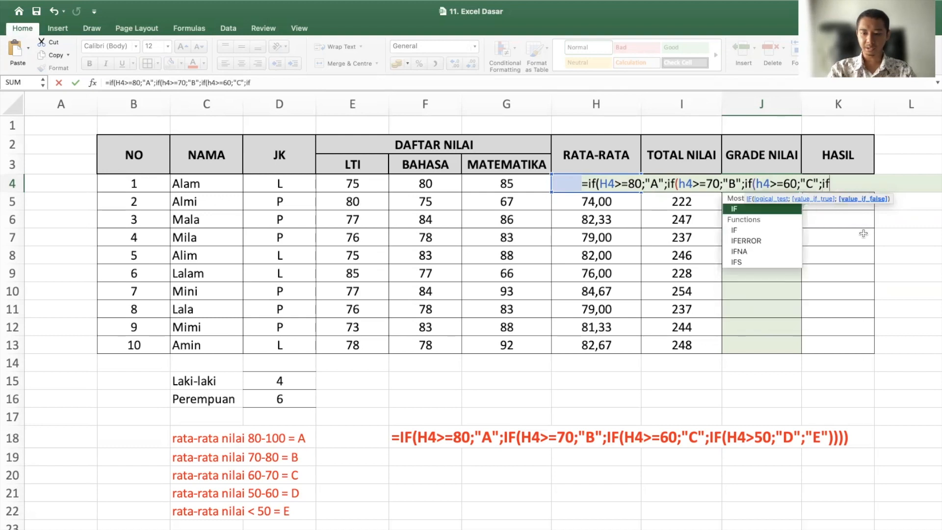
Finish the nested IF formula in J4 with a fourth IF giving "D" for H4>=50 and otherwise "E", closing all parentheses
text(()
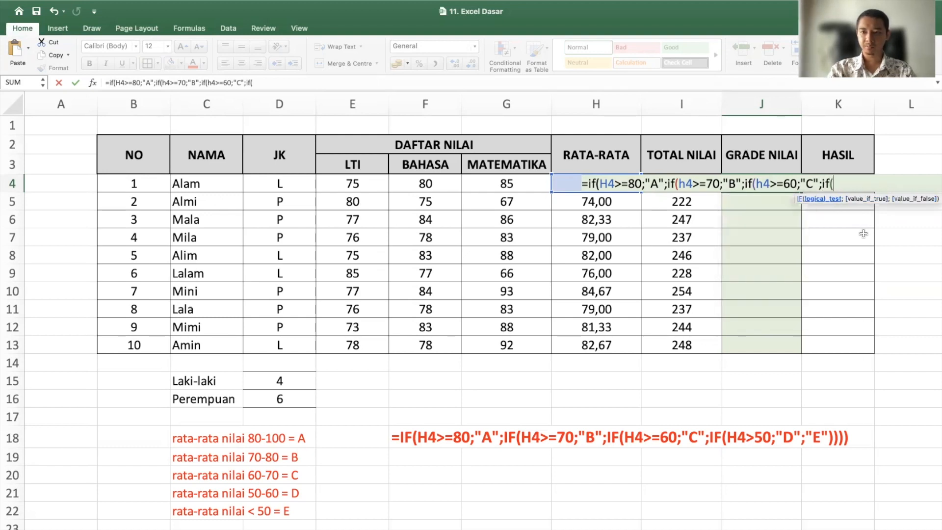
text(h4)
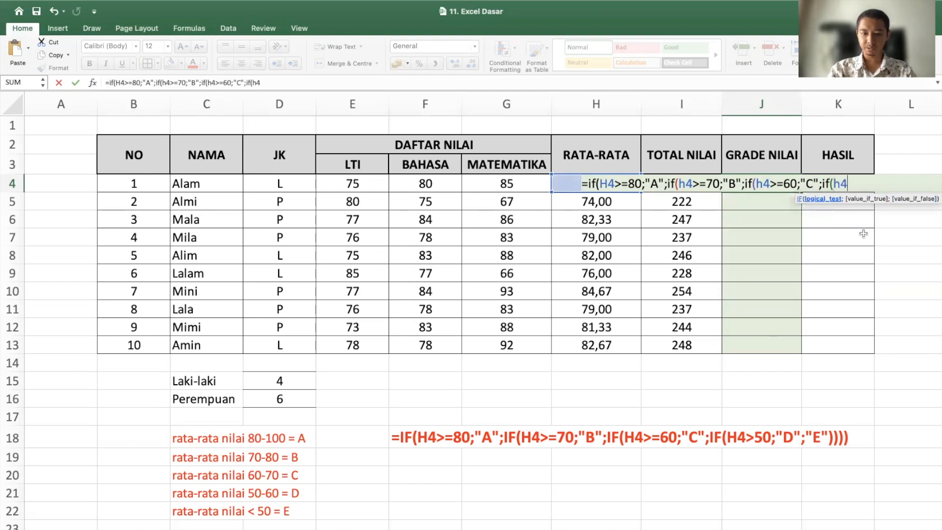
text(>=50;"D")
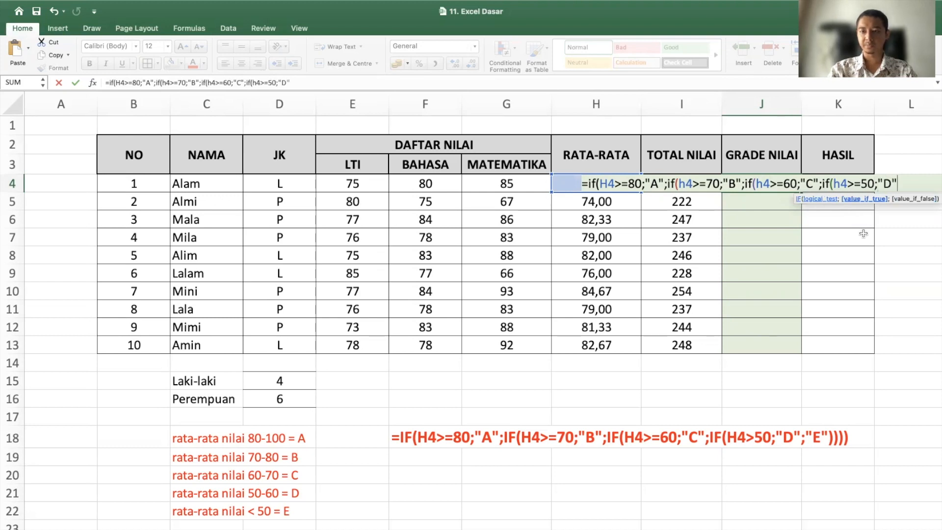
text(;)
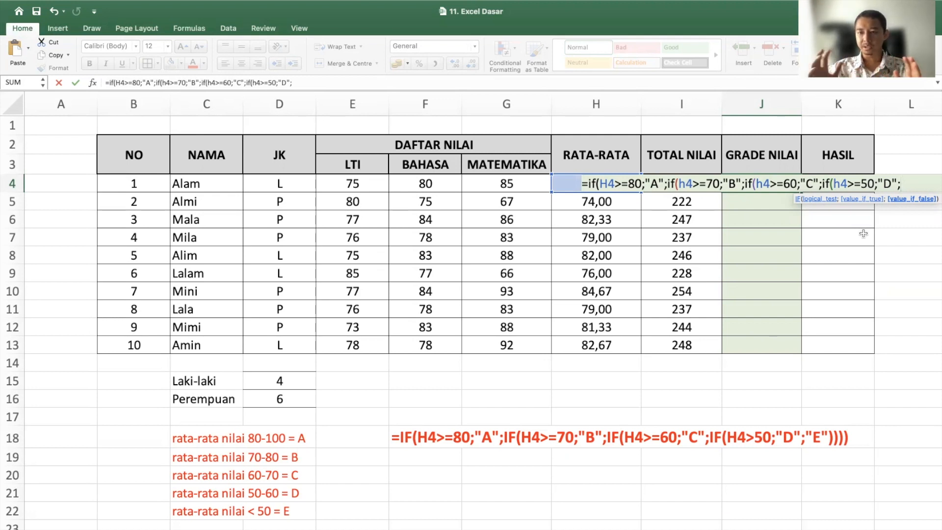
text(E)
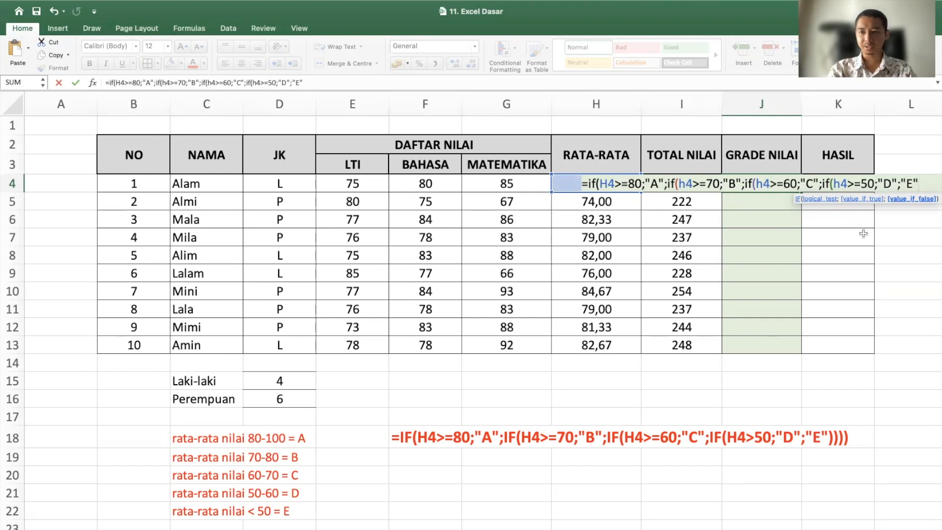
text())
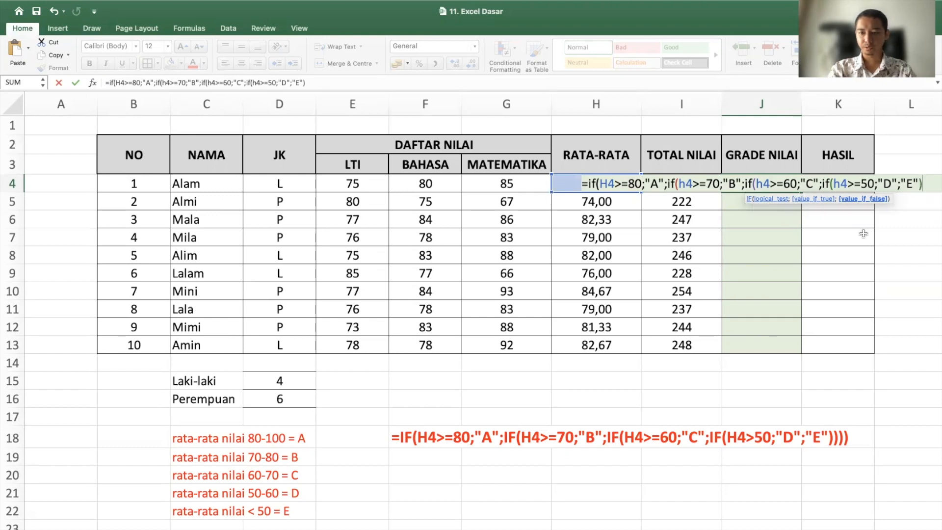
text())
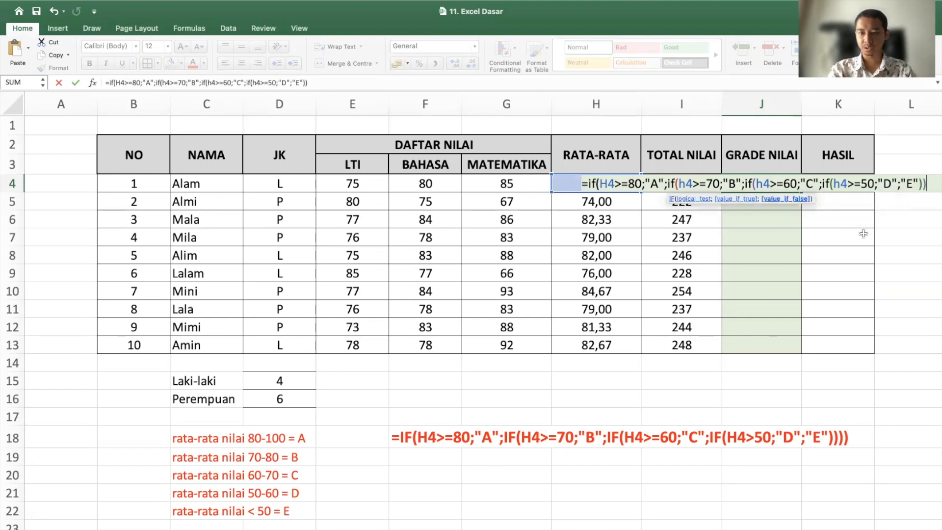
text()))
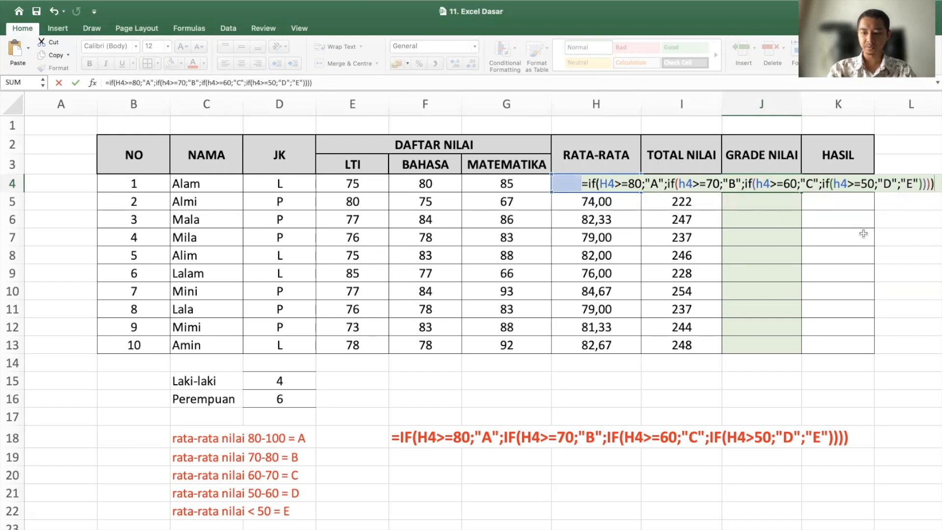
key(Return)
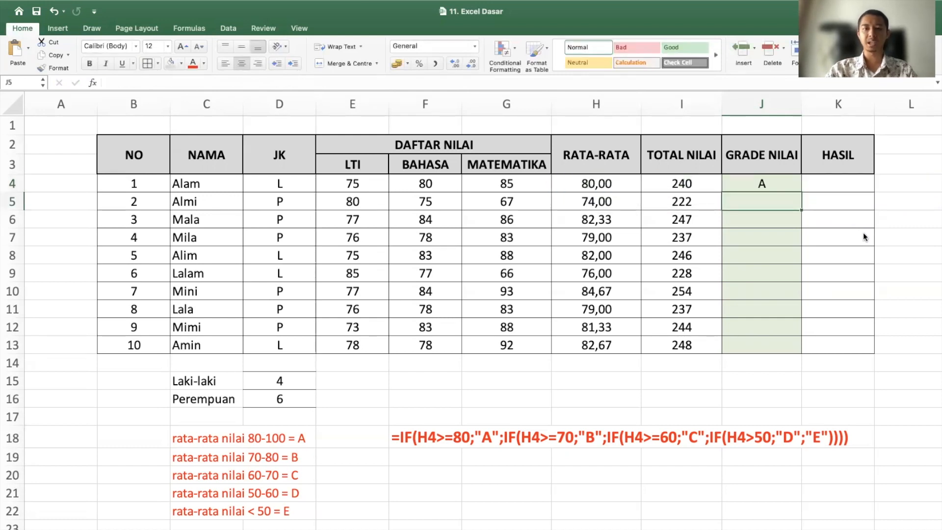
Copy the grade formula from J4 into the remaining GRADE NILAI cells, J5 to J13
key(Up)
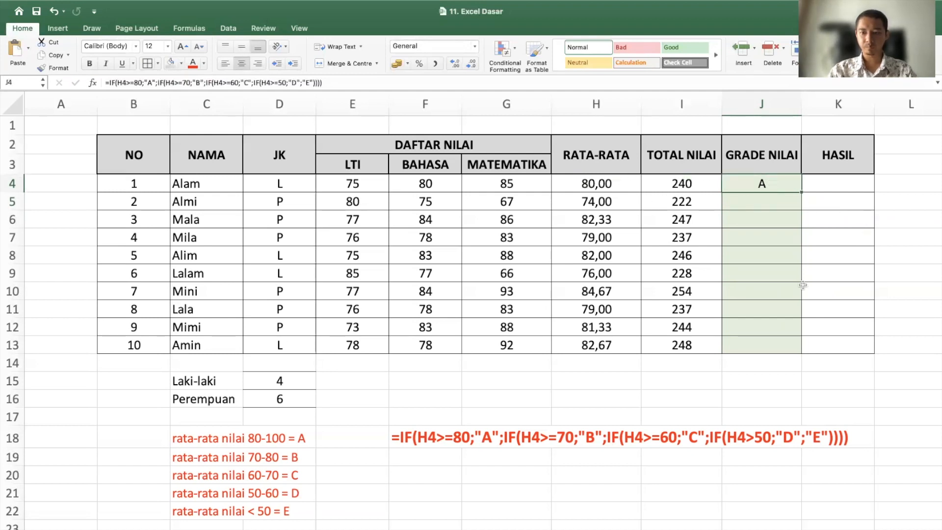
key(ctrl+c)
key(Down)
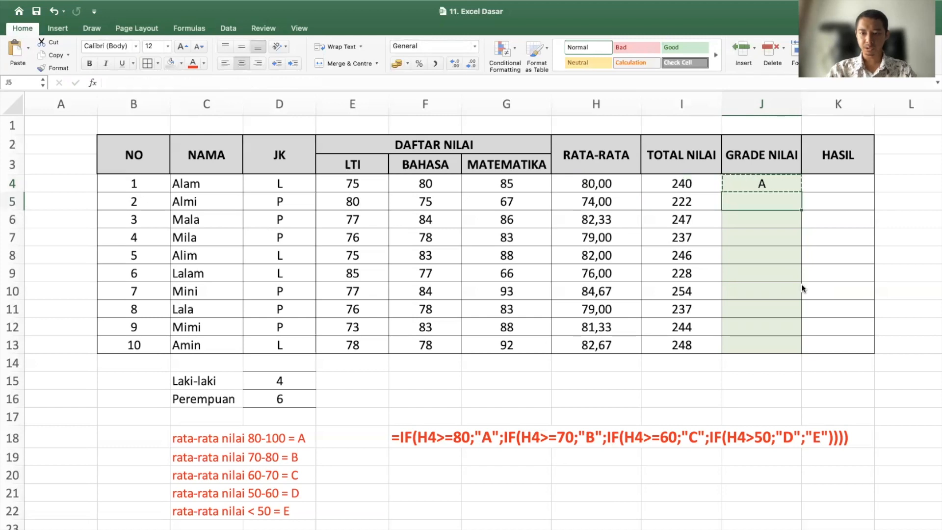
shift+click(768, 336)
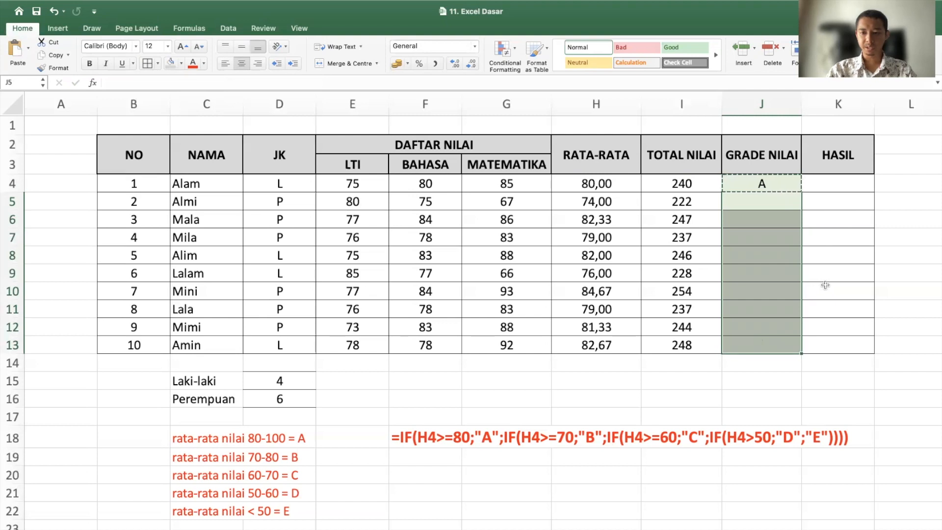
key(ctrl+v)
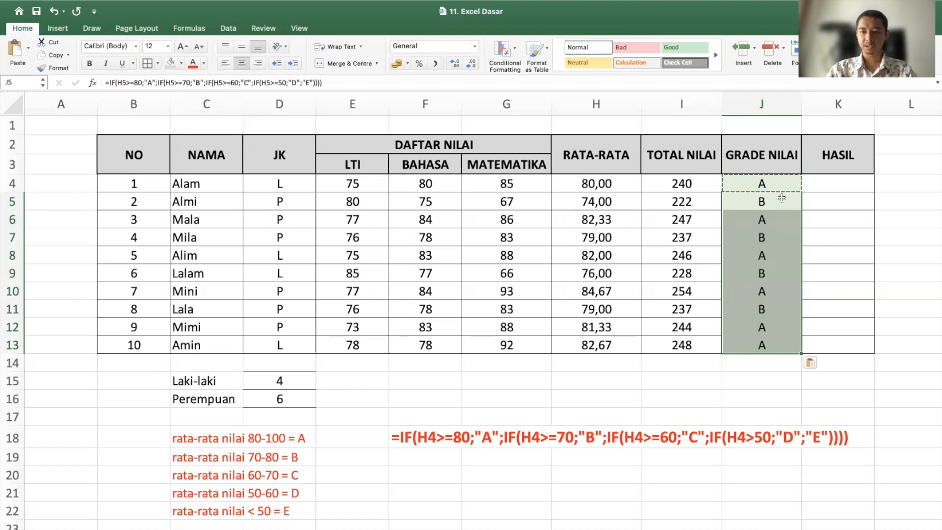
key(Return)
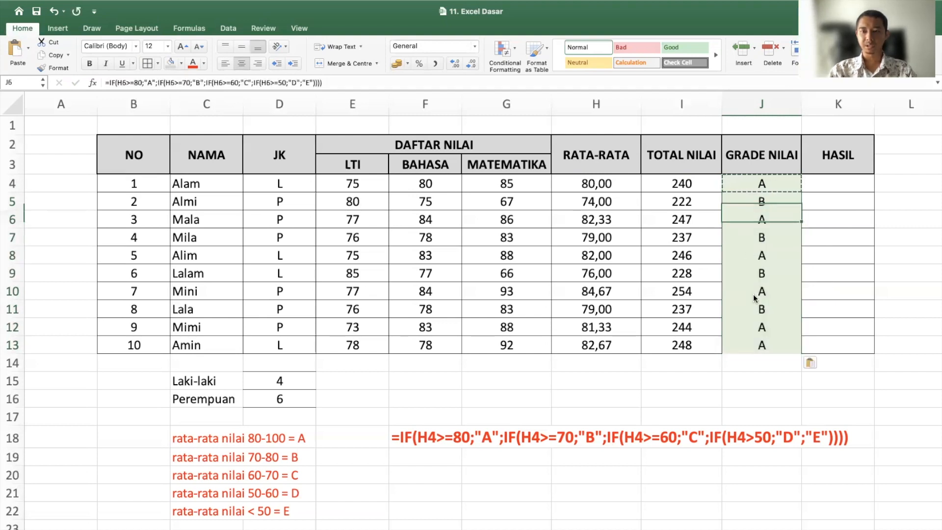
Set the MATEMATIKA score in G7 to 30 and check the grade formula in J7
key(Return)
key(Left)
key(Left)
key(Left)
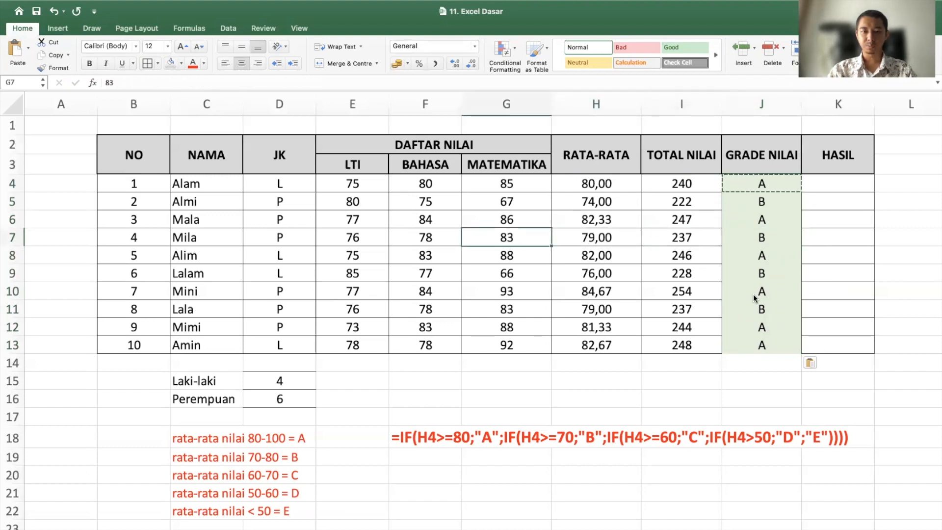
key(Left)
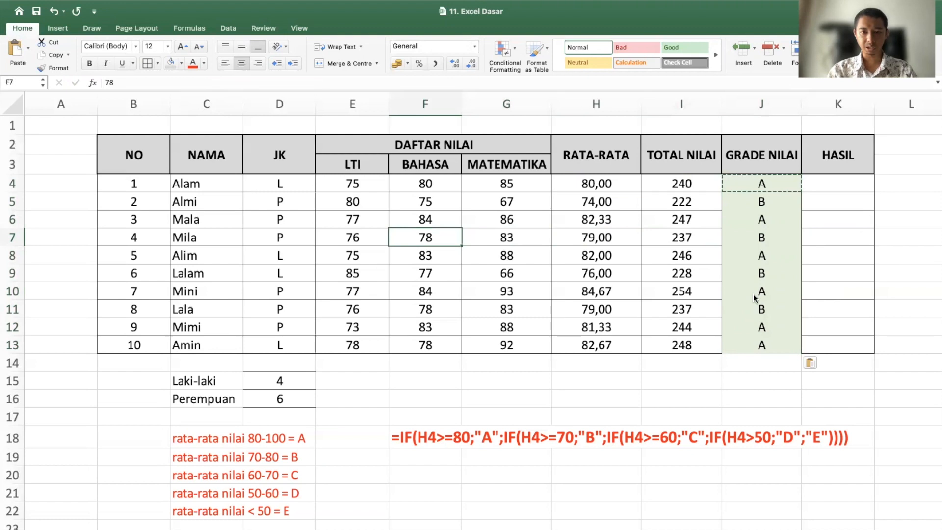
key(Right)
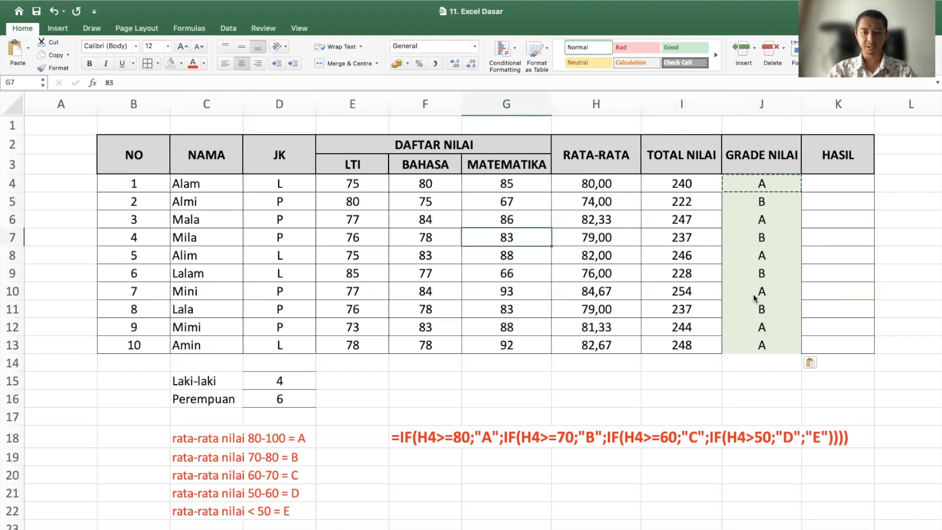
key(Escape)
text(30)
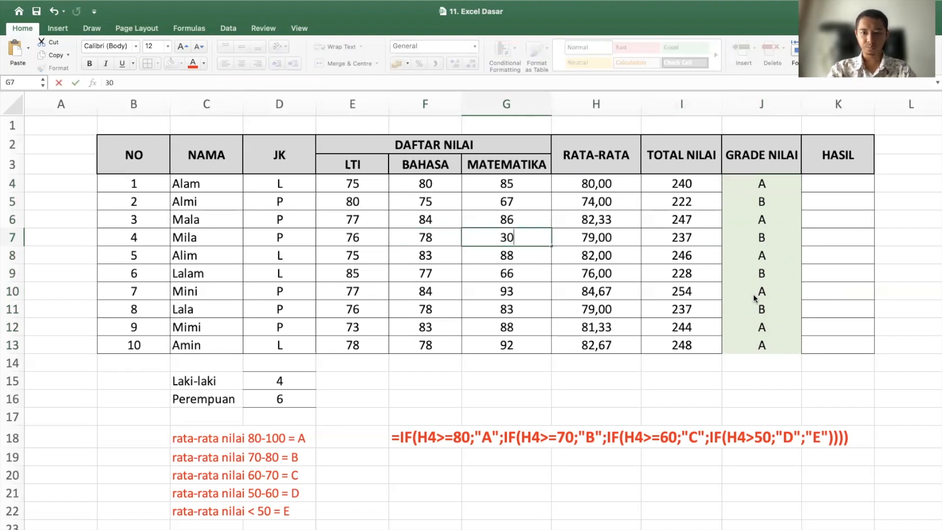
key(Return)
key(Up)
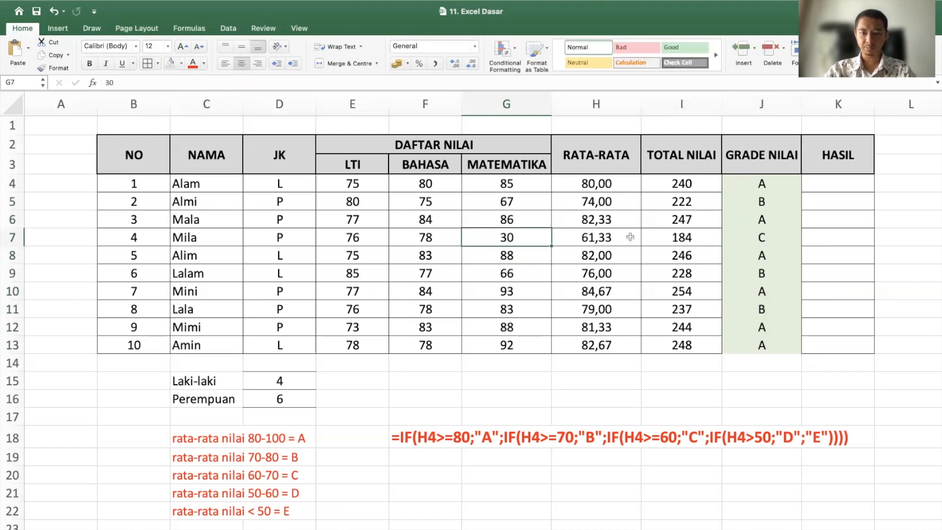
click(780, 241)
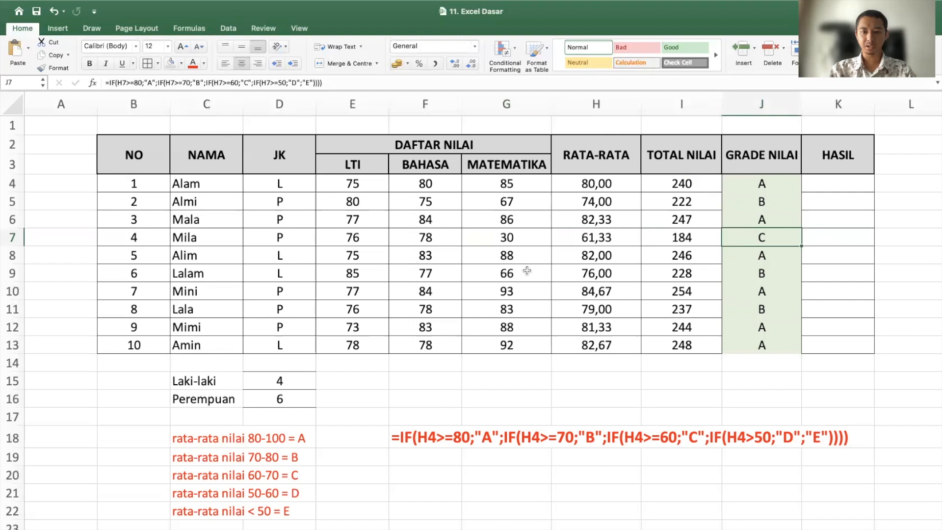
Set the MATEMATIKA score in G10 to 0 and check the average in H10
click(516, 292)
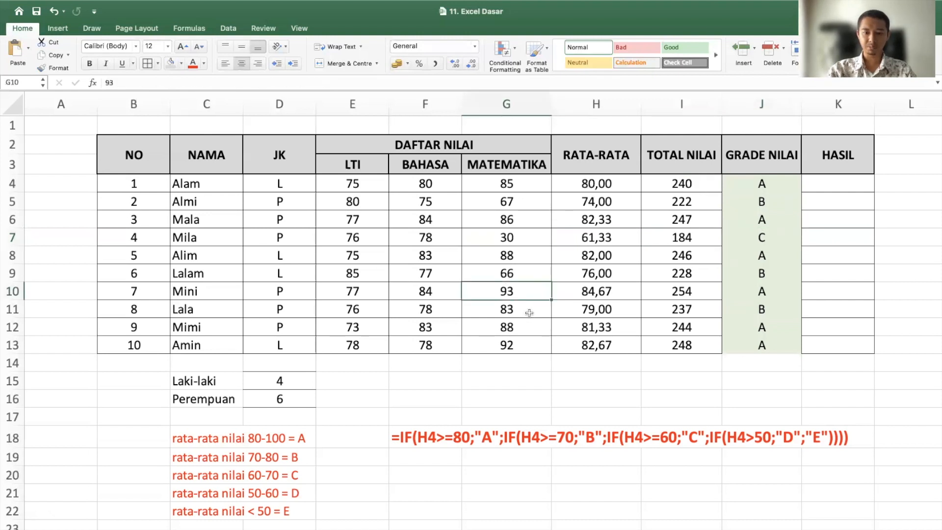
text(0)
key(Return)
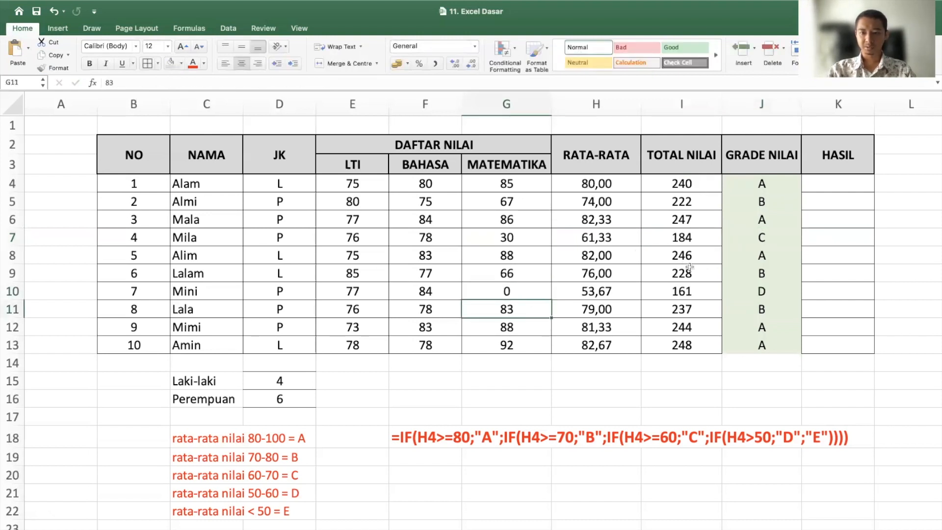
click(608, 292)
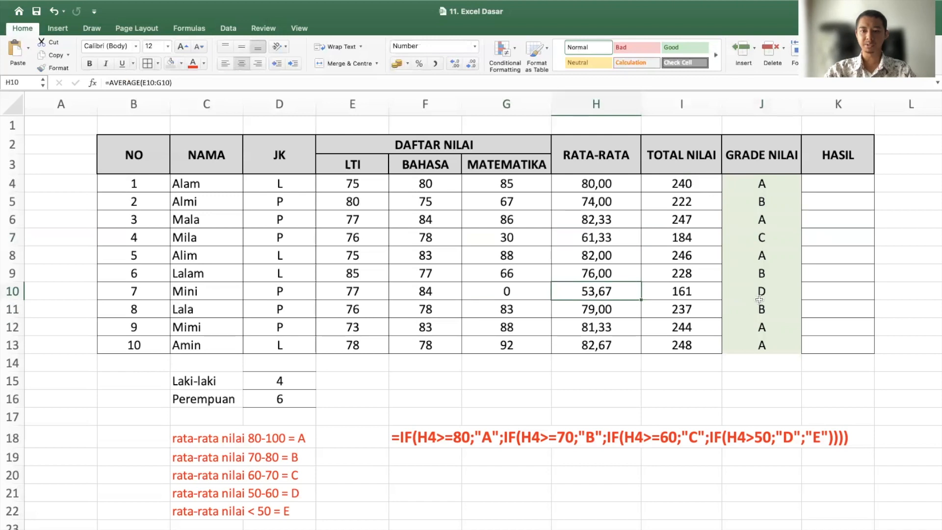
Try clearing the BAHASA and MATEMATIKA scores in F13 and G13, and undo both deletions
click(447, 340)
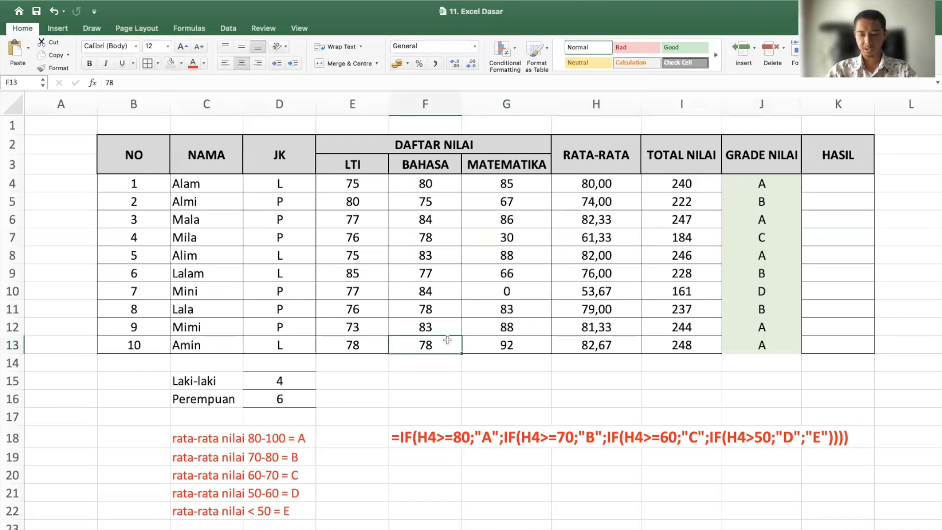
key(Delete)
key(Right)
key(Delete)
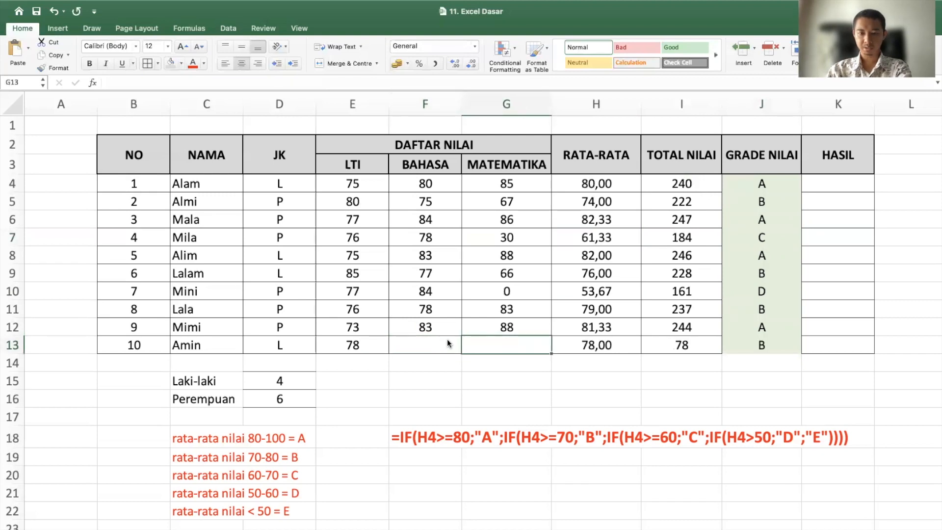
click(447, 339)
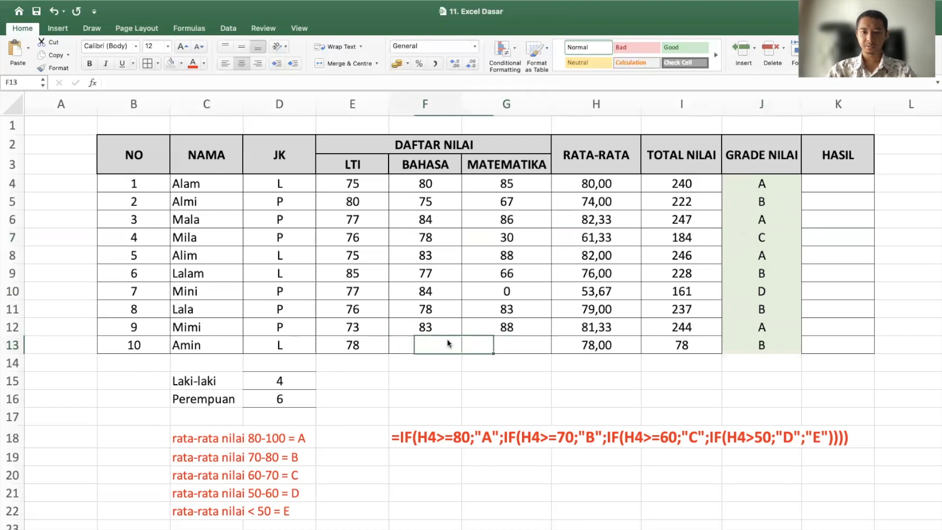
key(super+z)
key(super+z)
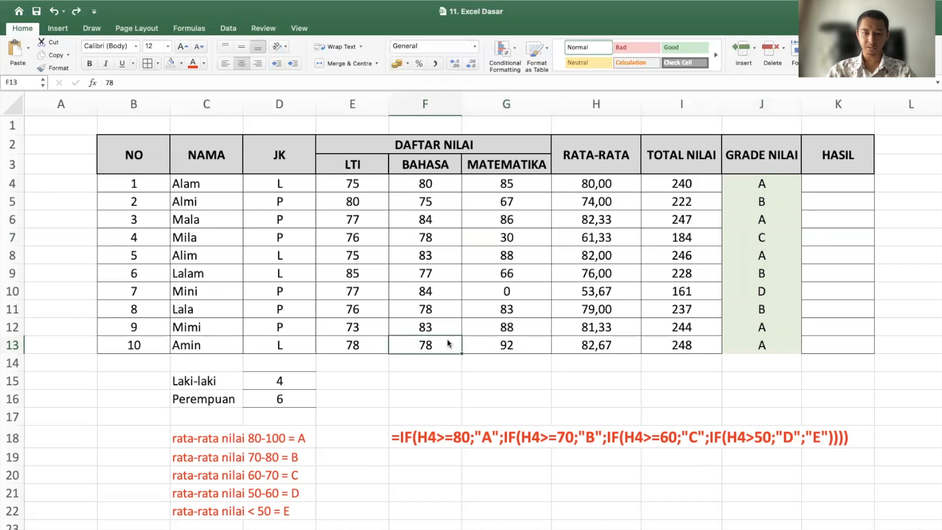
Set the BAHASA and MATEMATIKA scores in F13 and G13 to 0 and check the average formula in H13
text(0)
key(Tab)
text(0)
key(Tab)
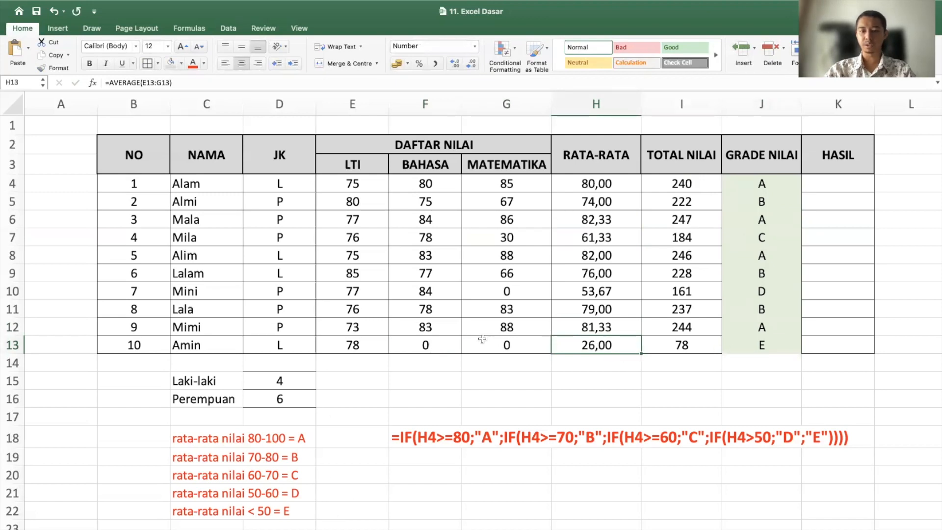
click(447, 345)
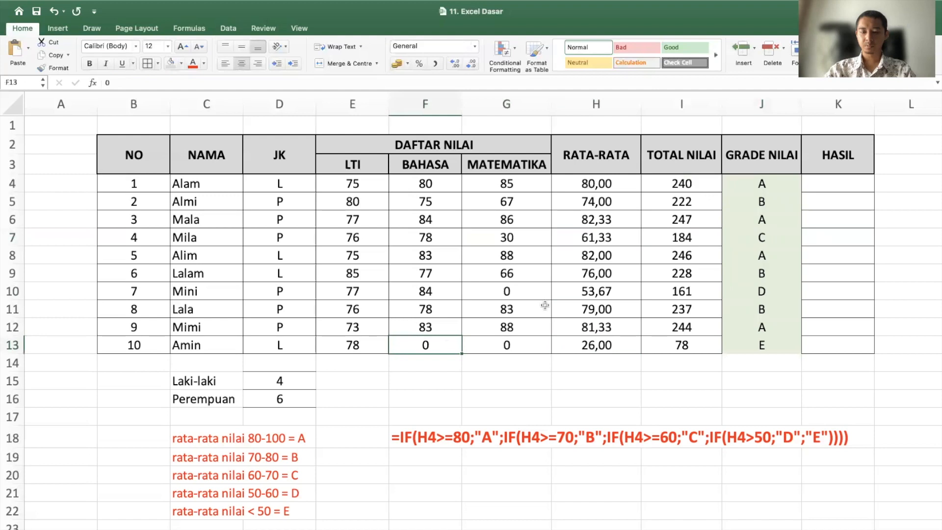
click(594, 346)
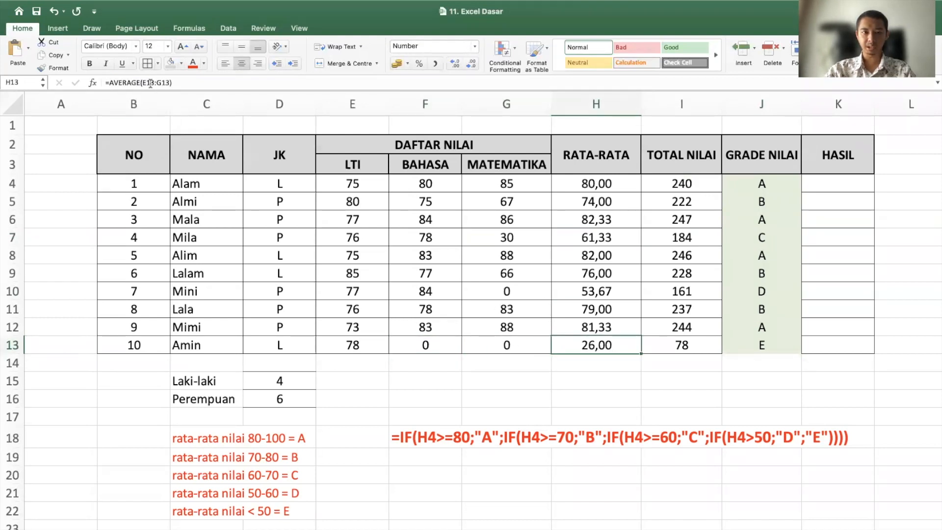
Clear the MATEMATIKA score in G13 to test the average with an empty cell, and enter 0 again
click(483, 346)
key(Delete)
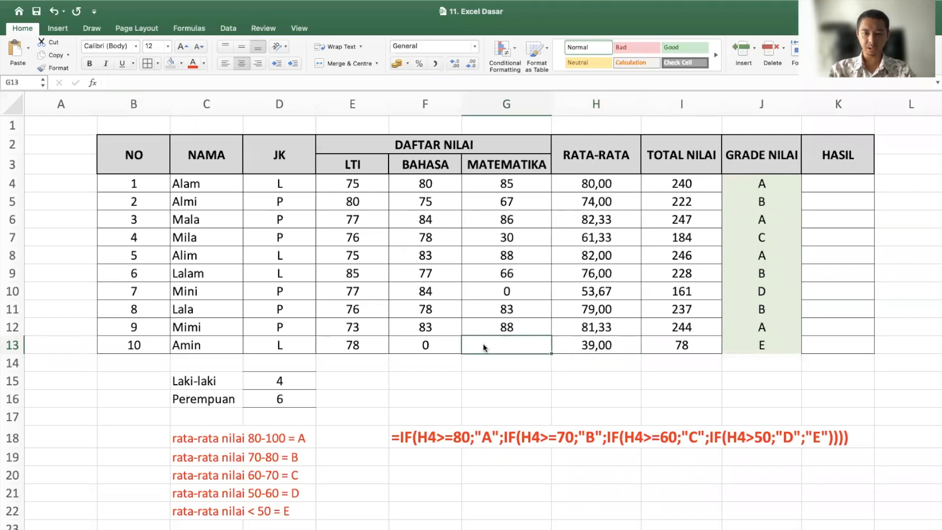
key(Left)
key(Left)
key(Right)
key(Right)
key(Right)
key(Right)
key(Left)
key(Left)
text(0)
key(Return)
click(483, 347)
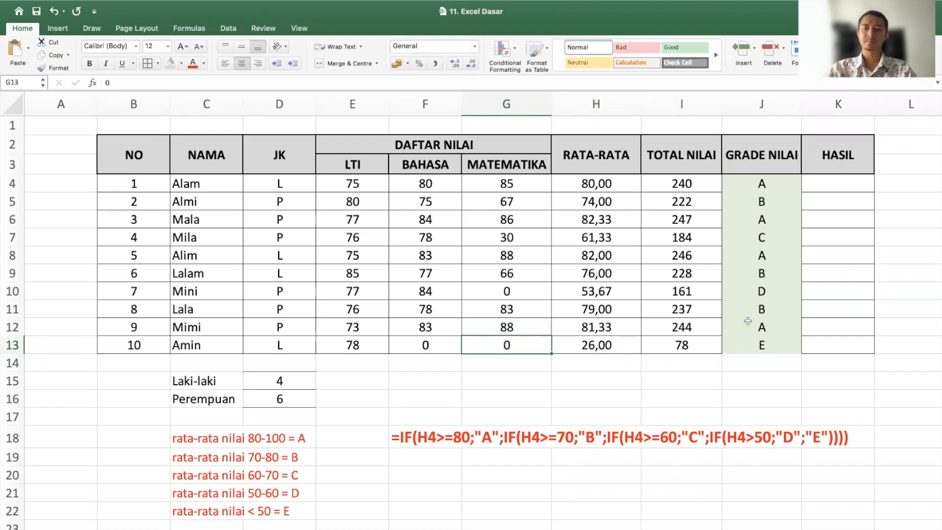
Examine the nested IF grade formula in J13 and the average cell it refers to
click(780, 341)
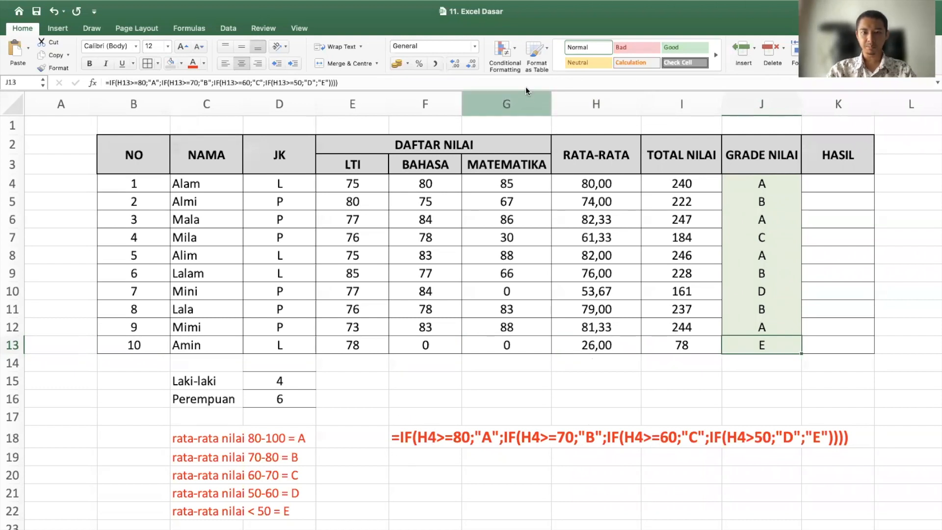
key(F2)
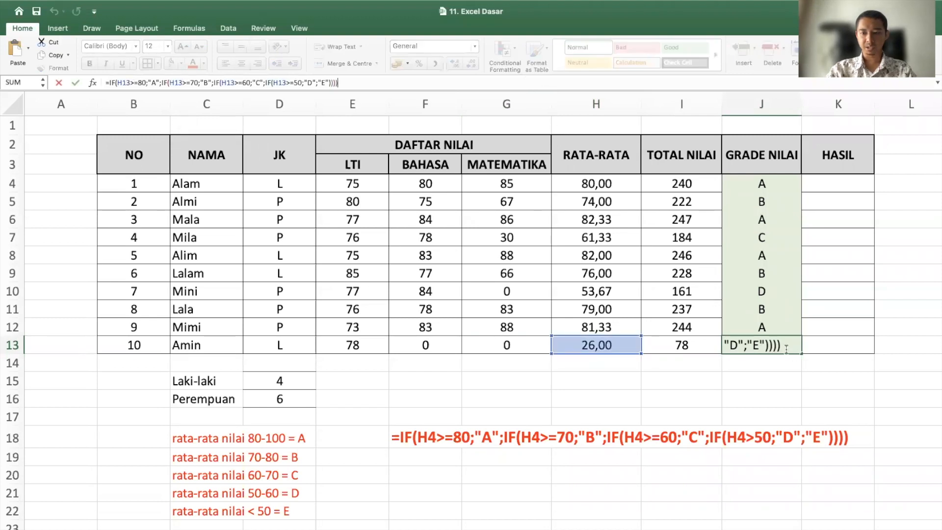
key(Return)
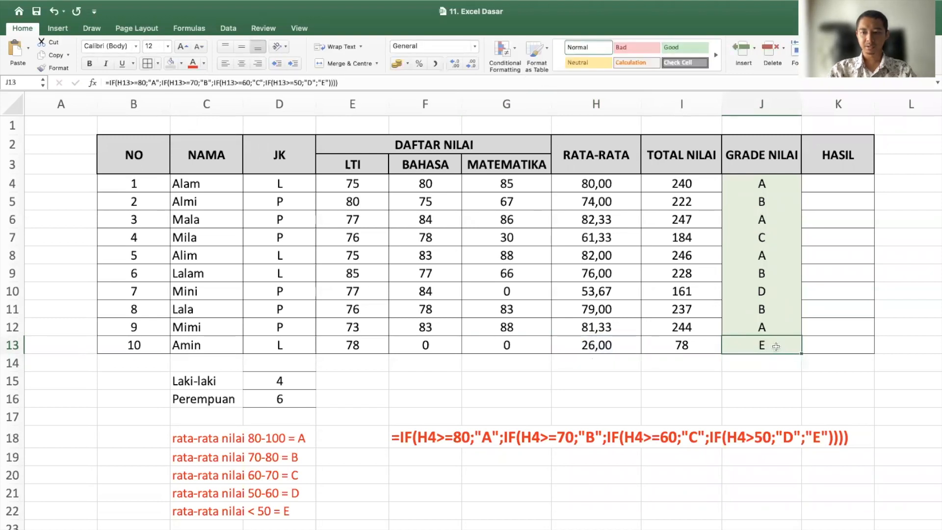
Check the cell references in the nested IF formula in J13, and compare it with the grade formula in J12
click(505, 81)
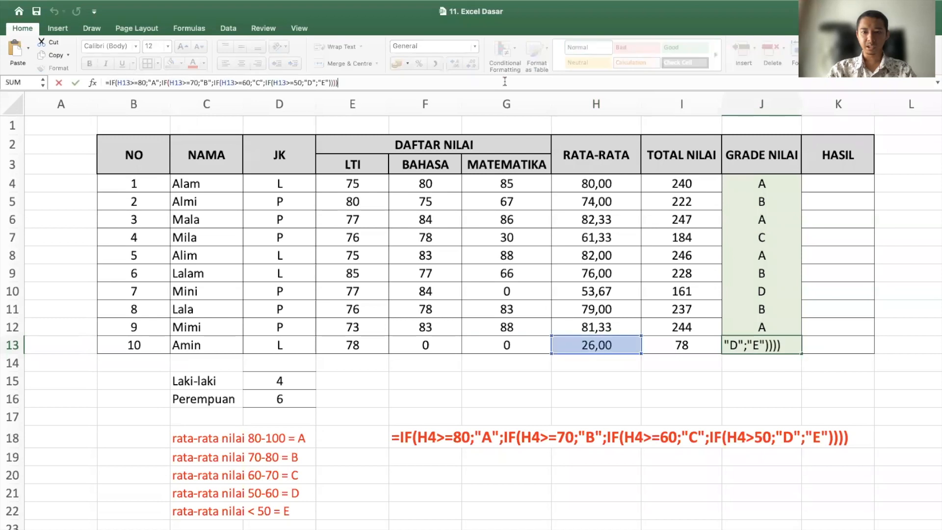
click(785, 332)
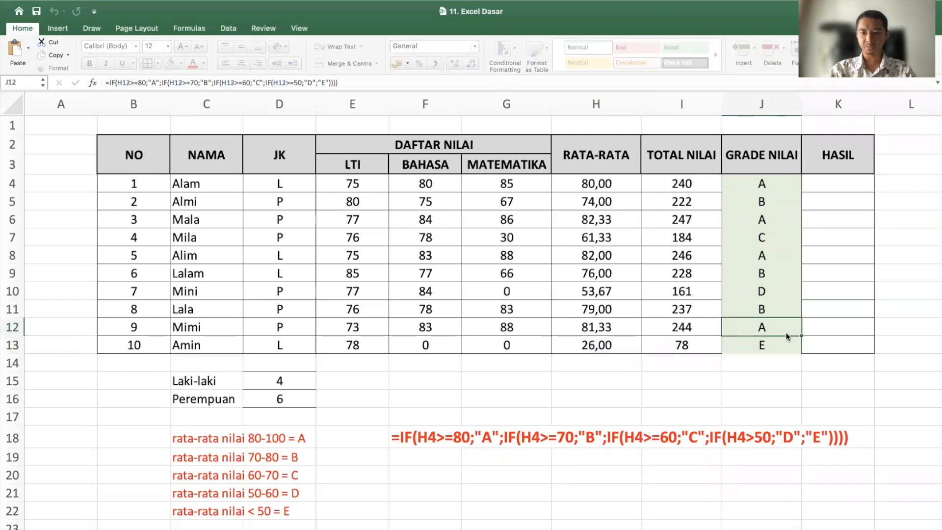
click(772, 363)
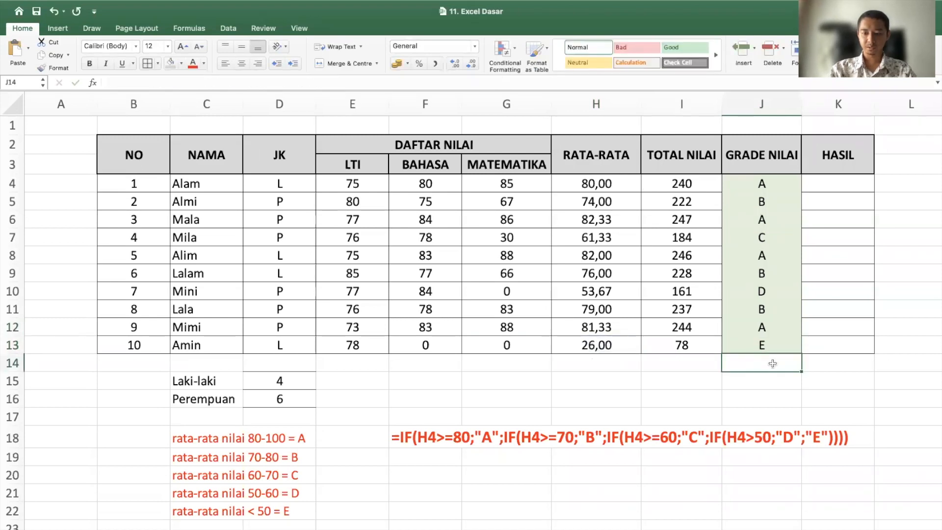
text(=if)
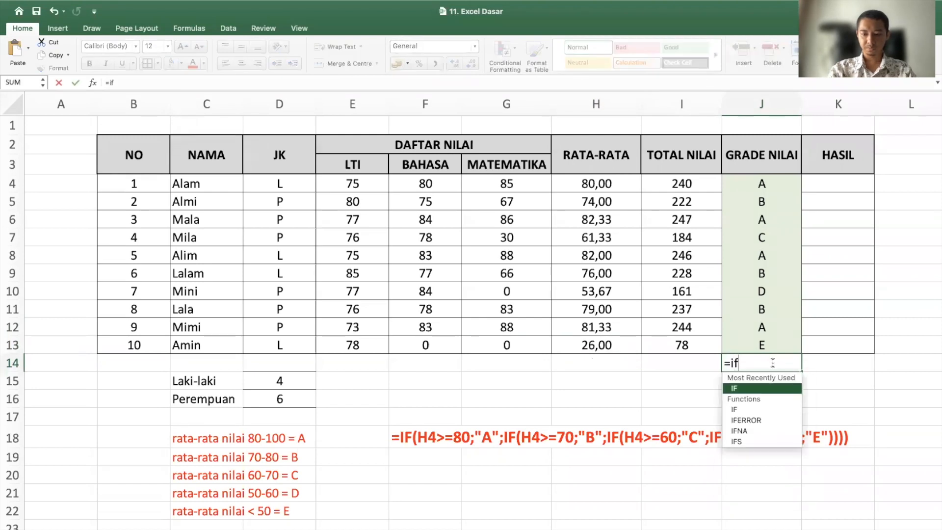
text(()
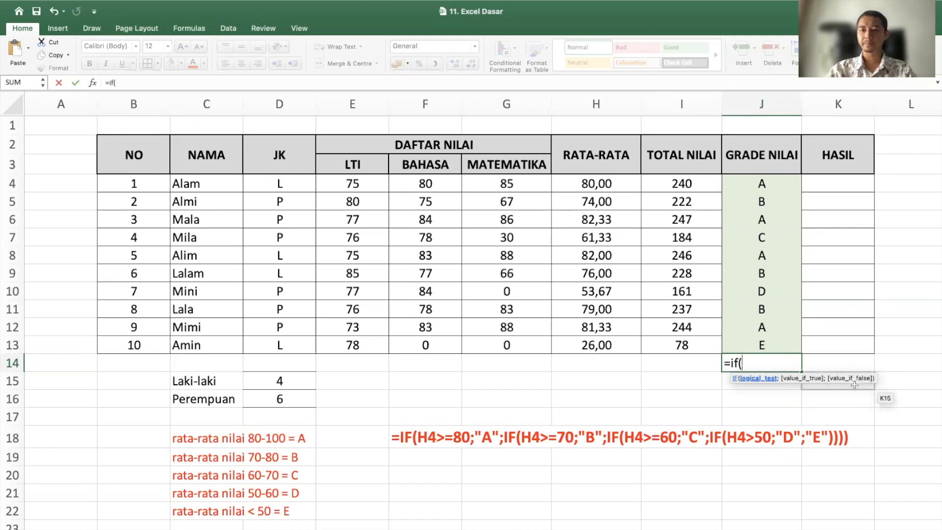
key(BackSpace)
key(BackSpace)
key(BackSpace)
key(BackSpace)
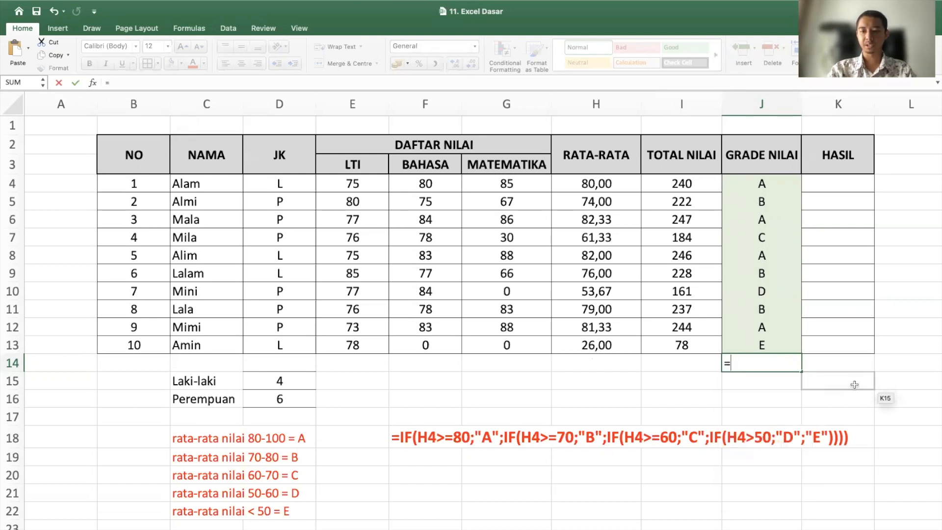
click(720, 392)
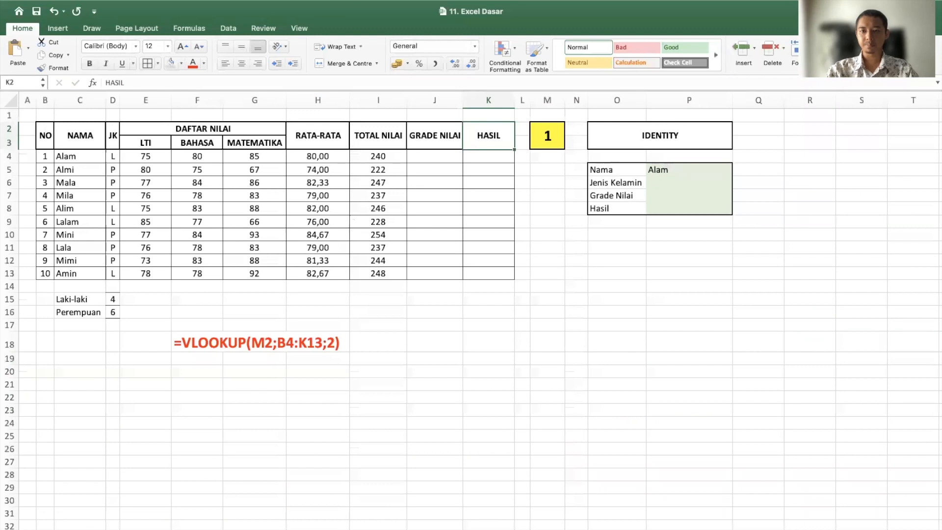
Examine the VLOOKUP formula in P5, beside Nama in the IDENTITY table
click(556, 270)
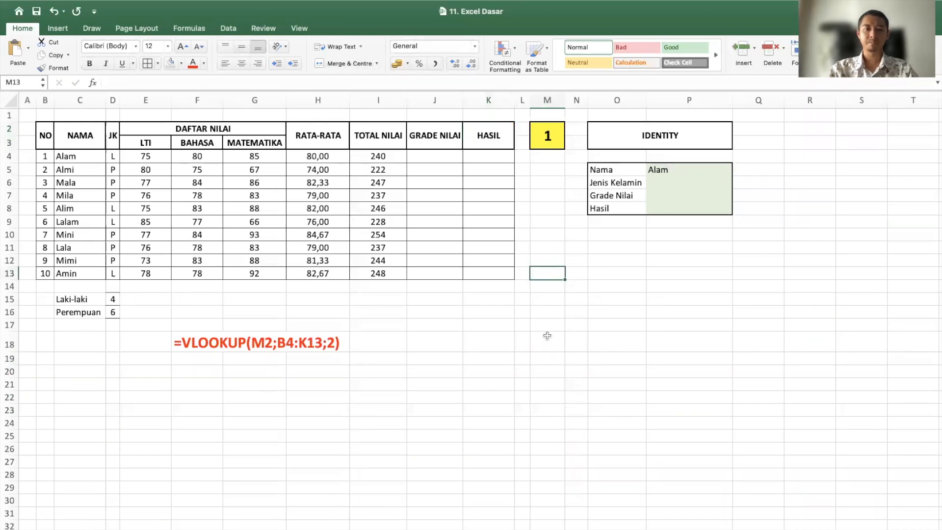
scroll(547, 336, up, 5)
scroll(547, 336, down, 5)
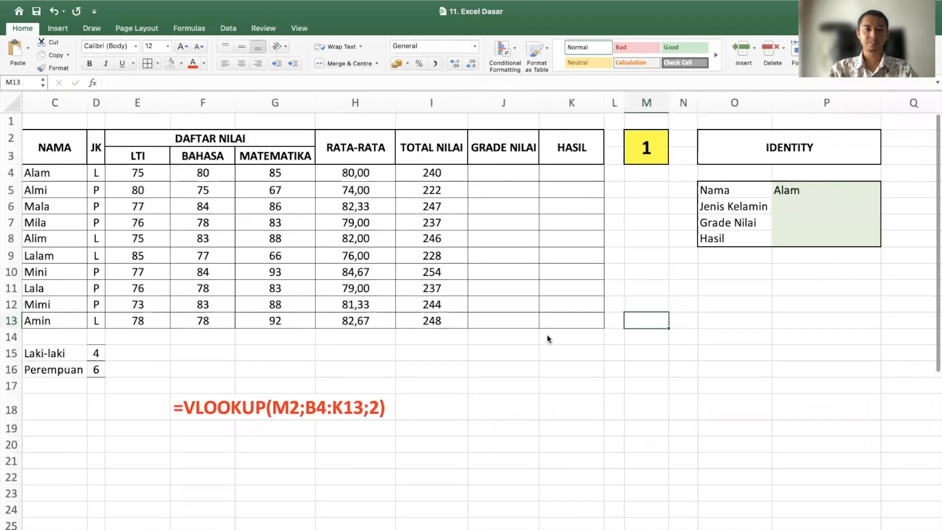
scroll(548, 338, up, 3)
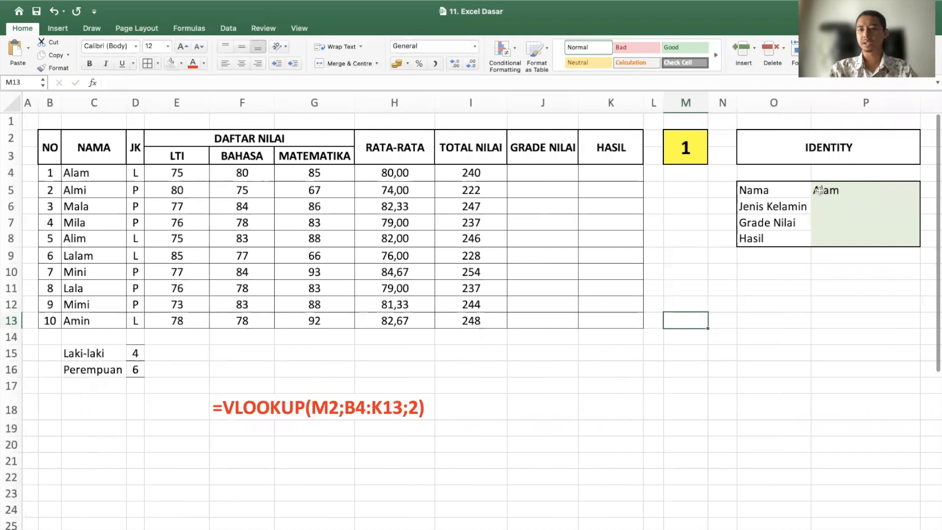
click(820, 202)
click(816, 190)
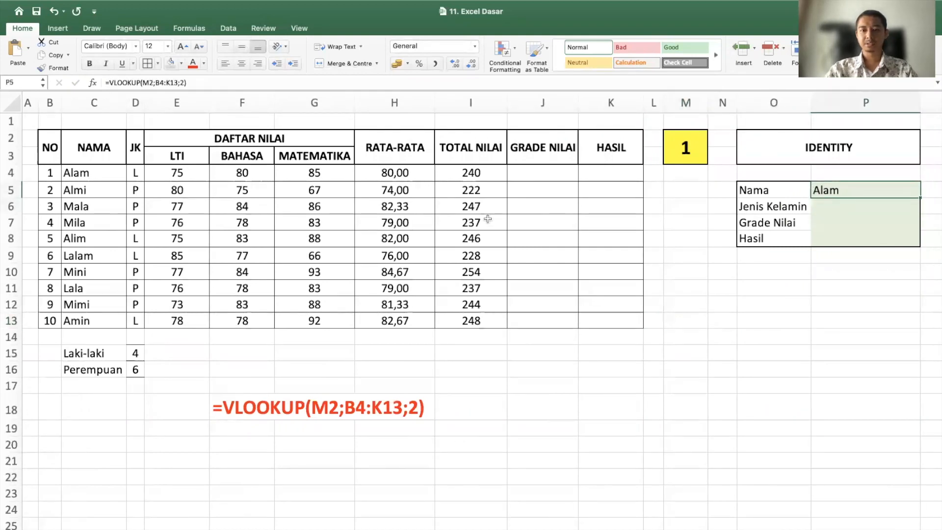
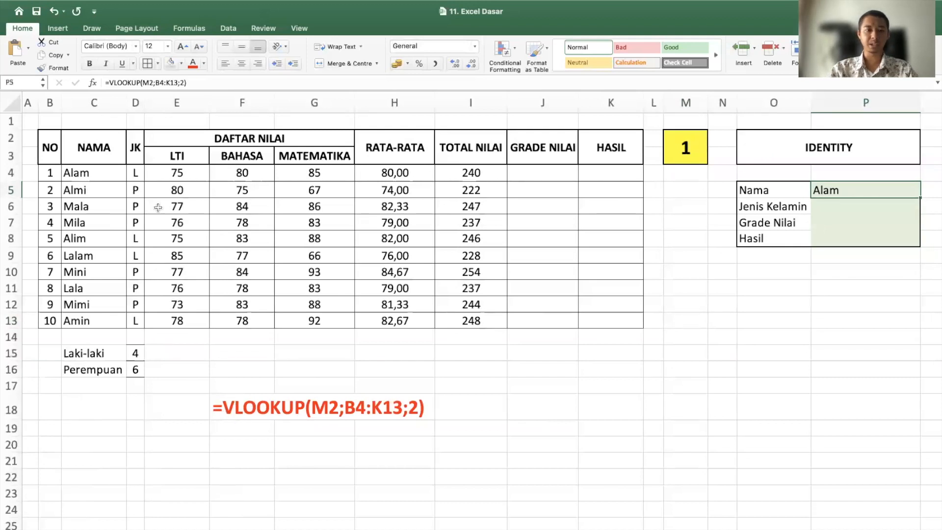
Look through the student names in the NAMA column from C4 downward
click(104, 174)
key(Down)
key(Down)
key(Down)
key(Down)
key(Down)
key(Down)
key(Down)
key(Down)
key(Down)
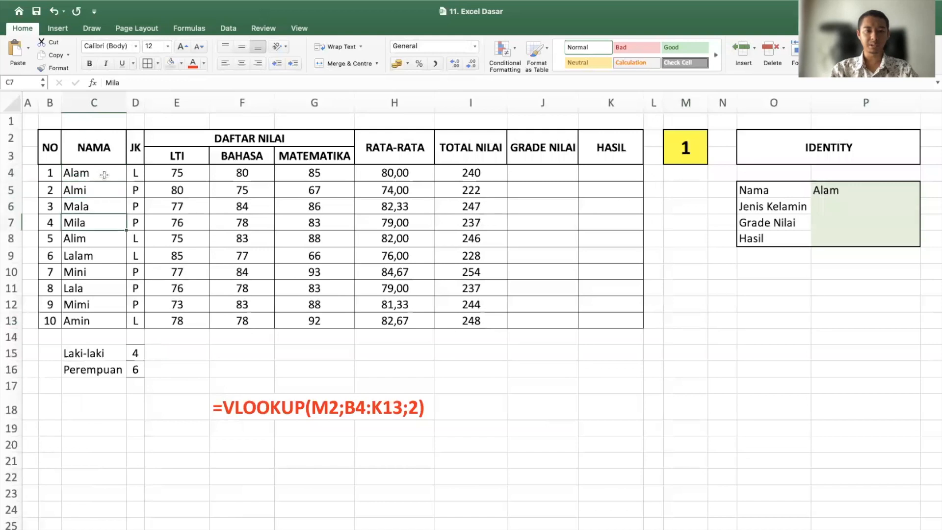
click(104, 175)
Test the name lookup by setting the yellow lookup number in M2 to 2 and then to 3
click(686, 153)
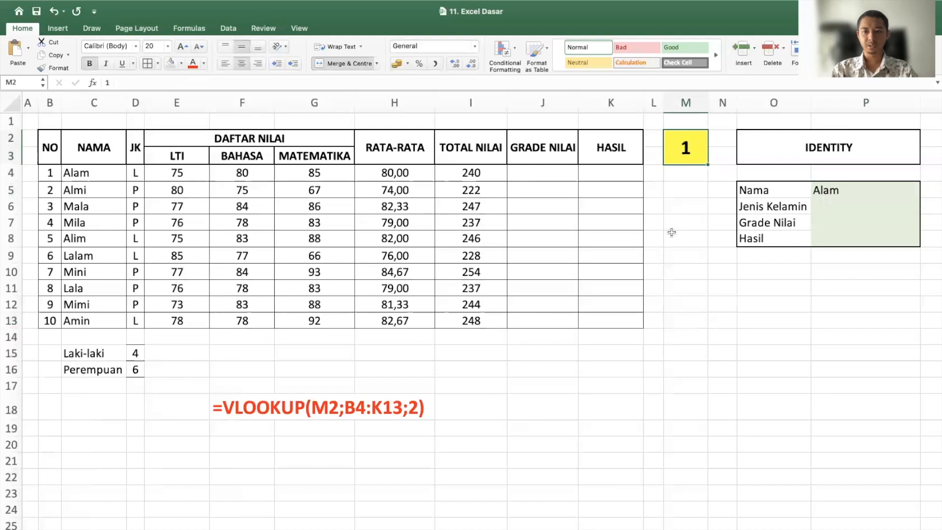
text(2)
key(Return)
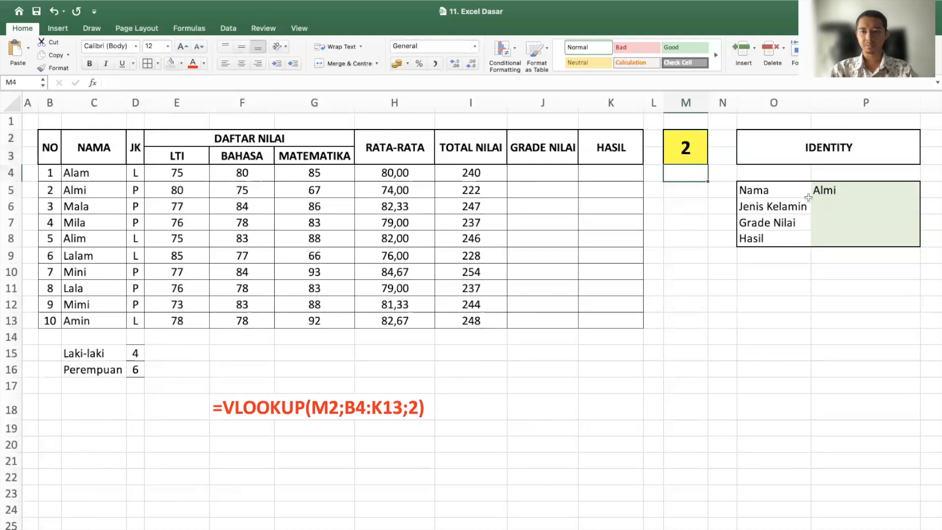
key(Up)
text(3)
key(Return)
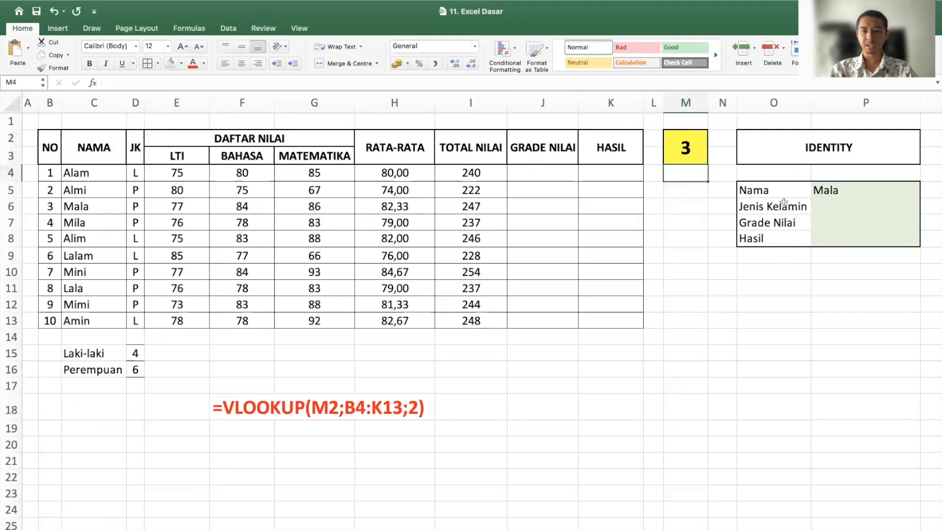
Review the lookup number in M2 and the VLOOKUP formula in P5 that uses it
click(696, 158)
click(831, 210)
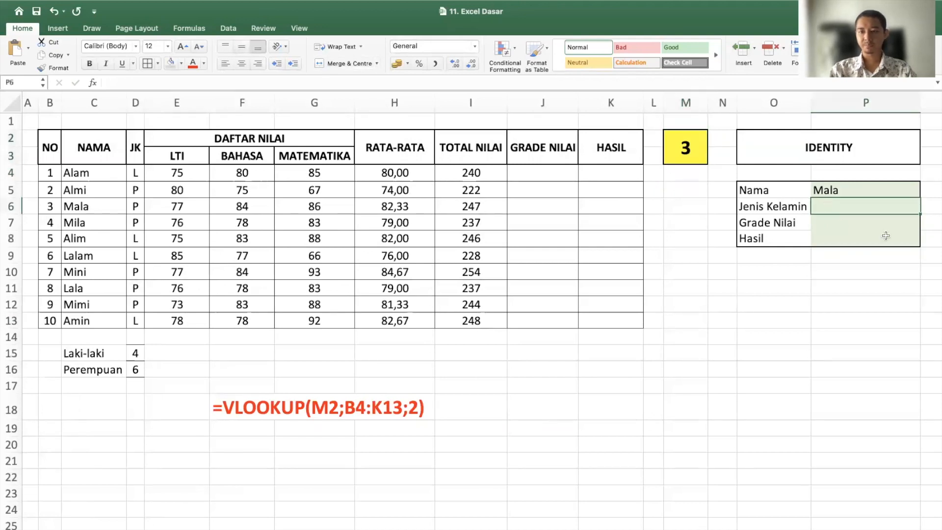
key(Up)
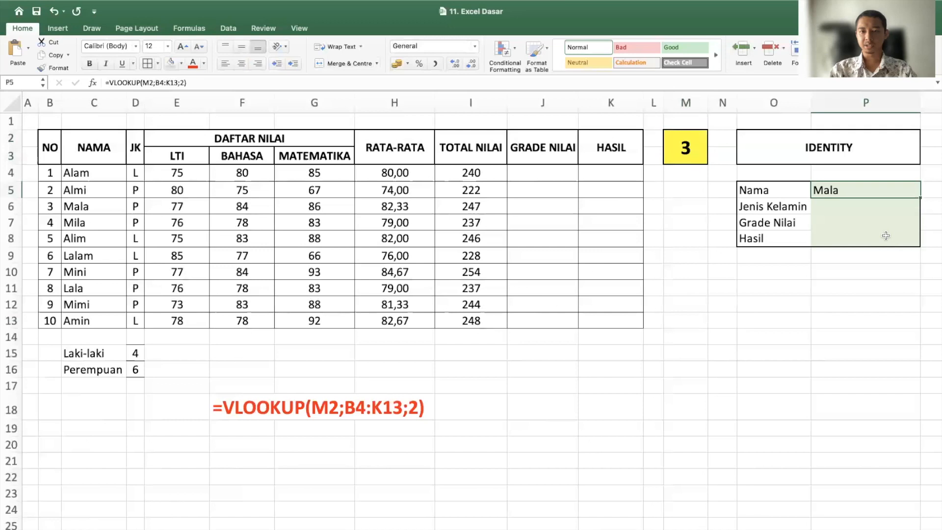
Enter =VLOOKUP(M2;B4:K13;3) in P6 to look up the Jenis Kelamin from the student table
key(Down)
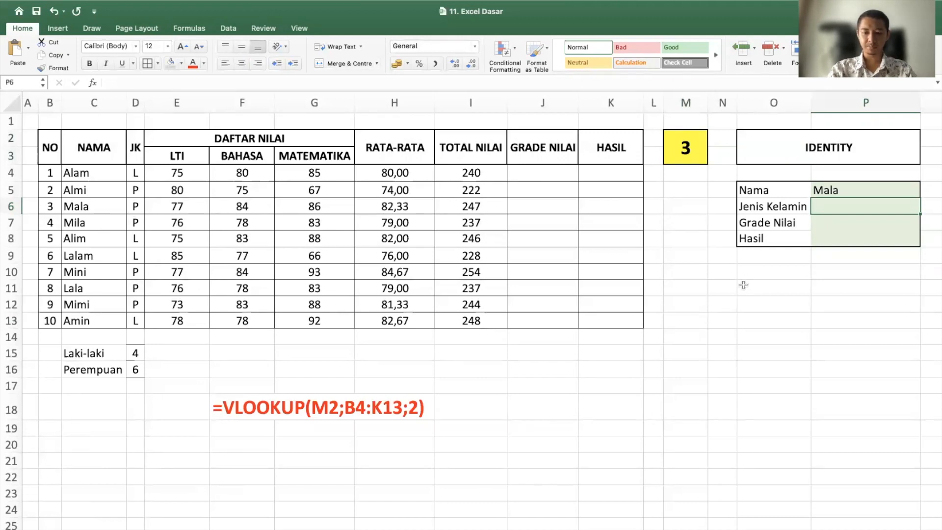
text(=vlo)
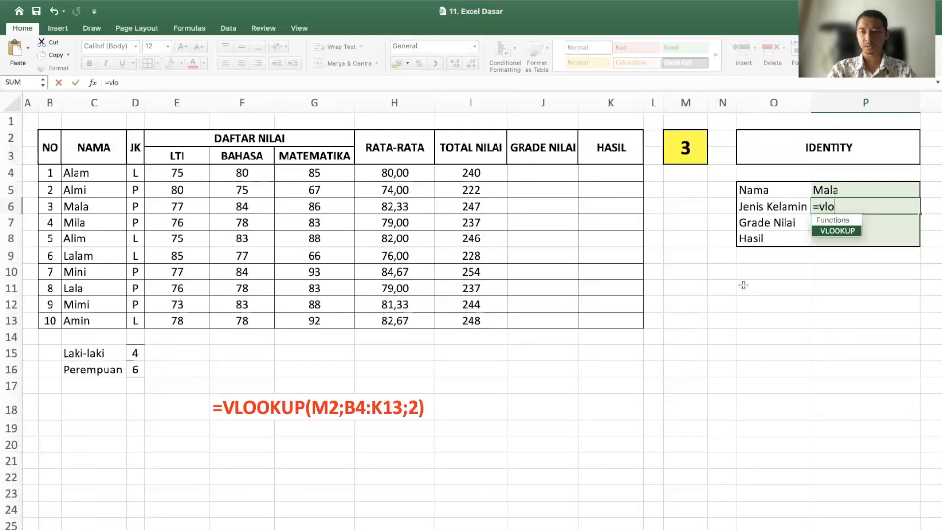
key(Tab)
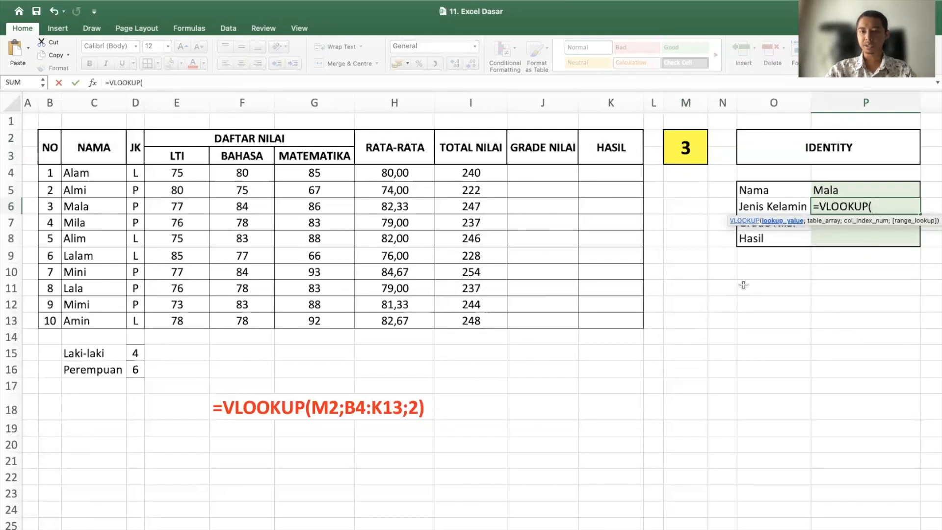
click(689, 142)
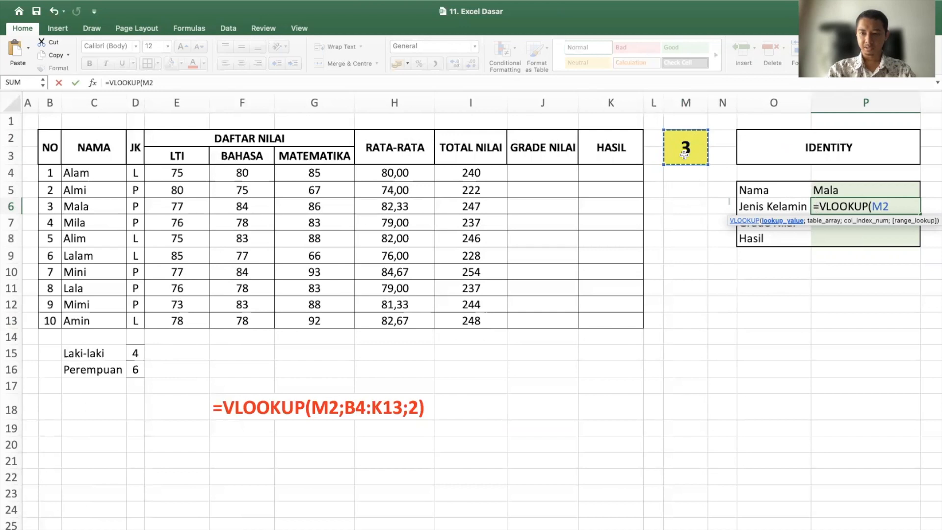
text(;)
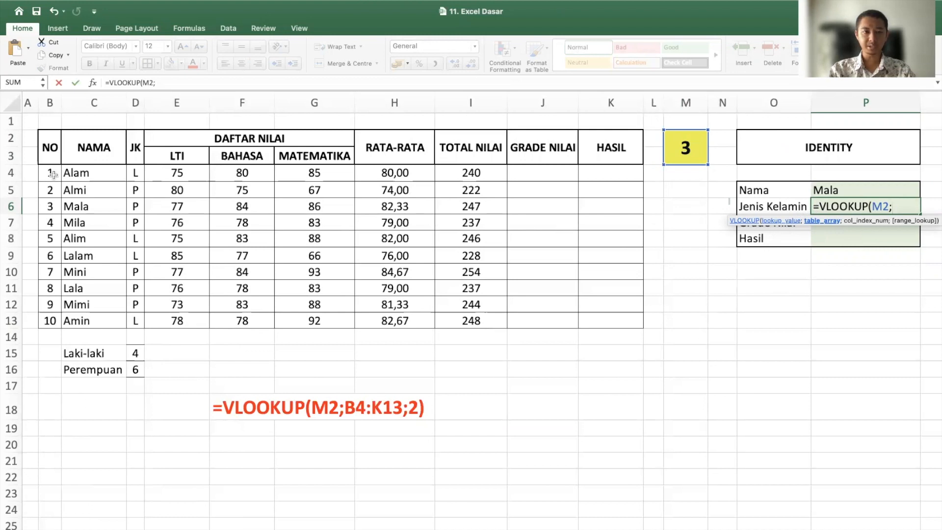
drag(53, 174, 465, 320)
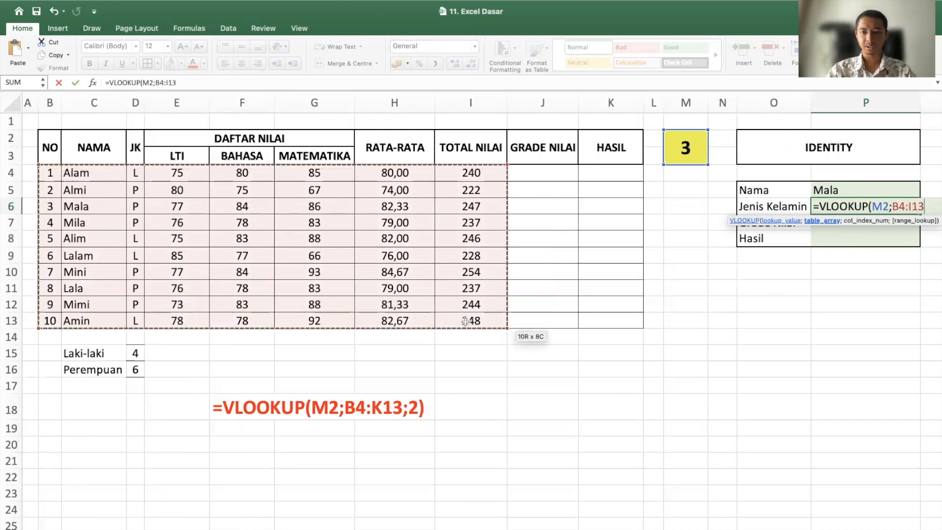
drag(504, 324, 585, 323)
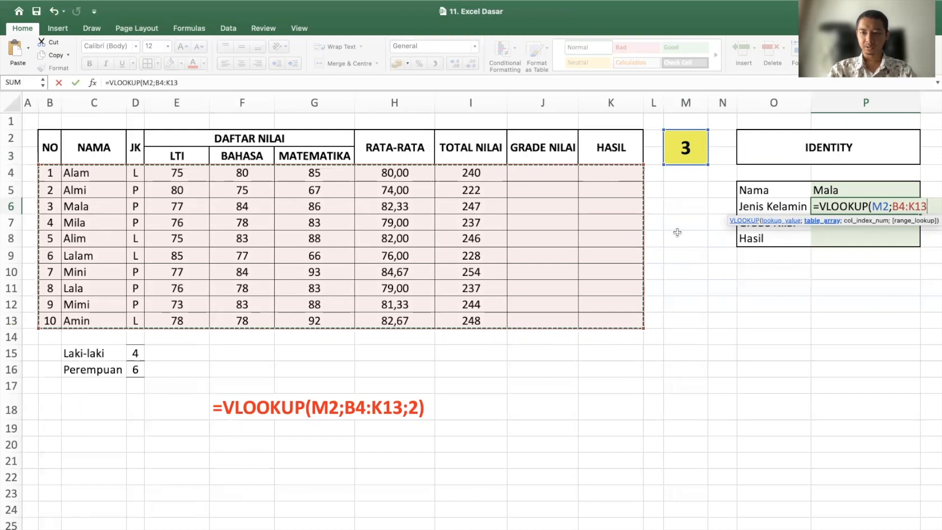
text(;)
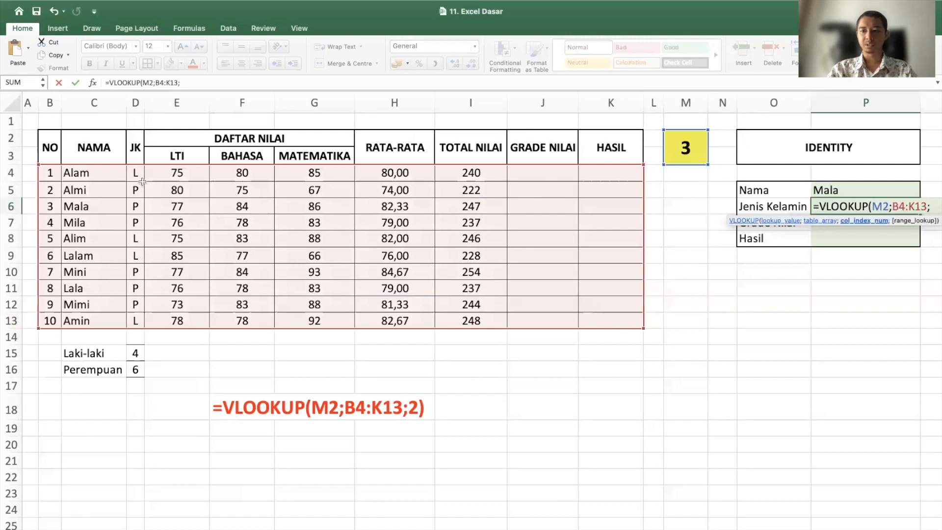
text(3)
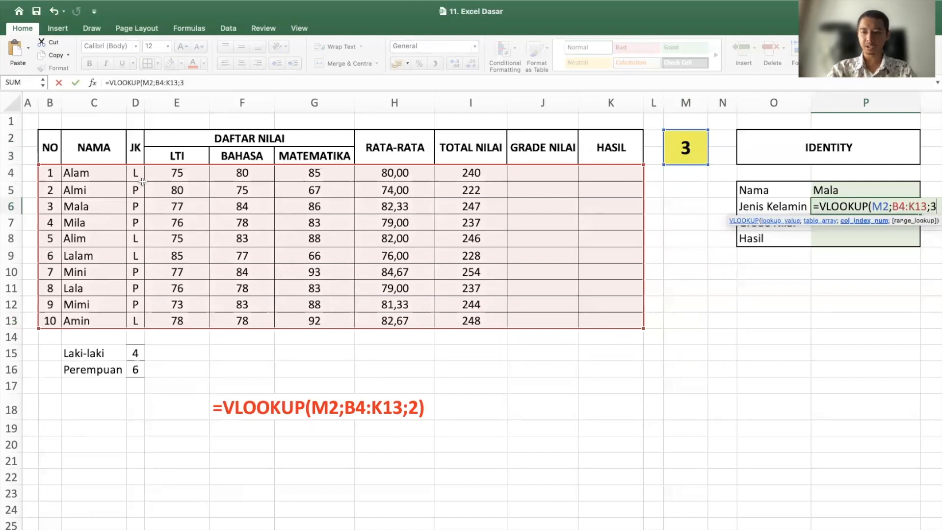
text())
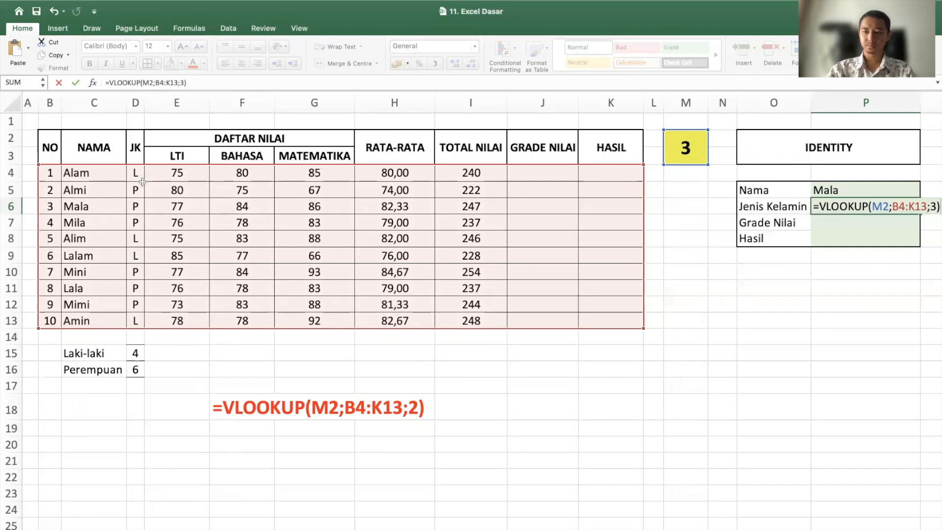
key(Return)
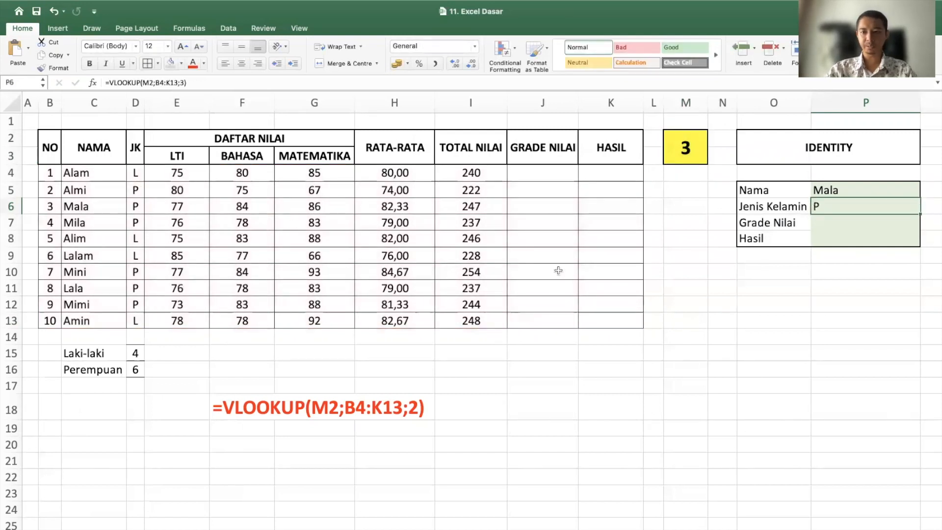
Set the lookup number in M2 to 5 and check the Jenis Kelamin formula in P6
click(682, 145)
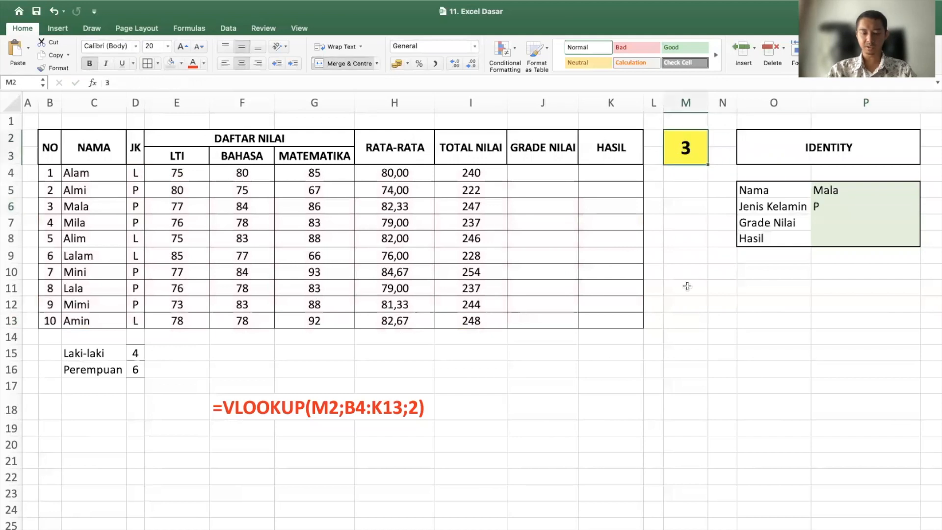
text(5)
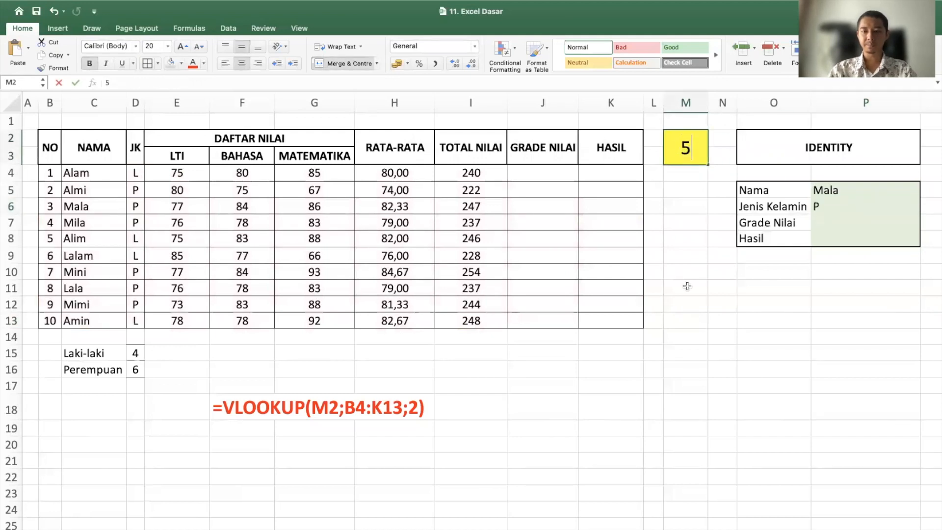
key(Return)
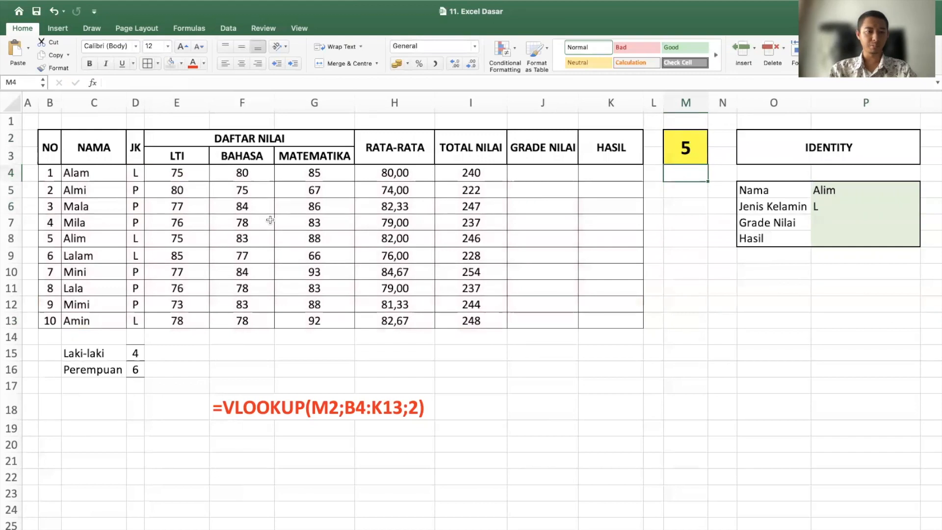
click(841, 202)
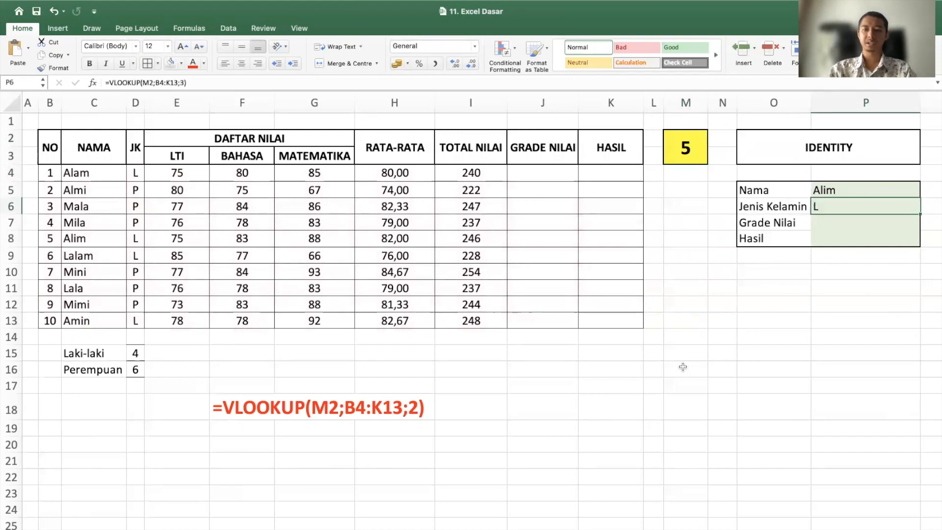
Try to copy the first grade from J4 of the nested IF sheet into J4 of the VLOOKUP sheet
key(Down)
key(Down)
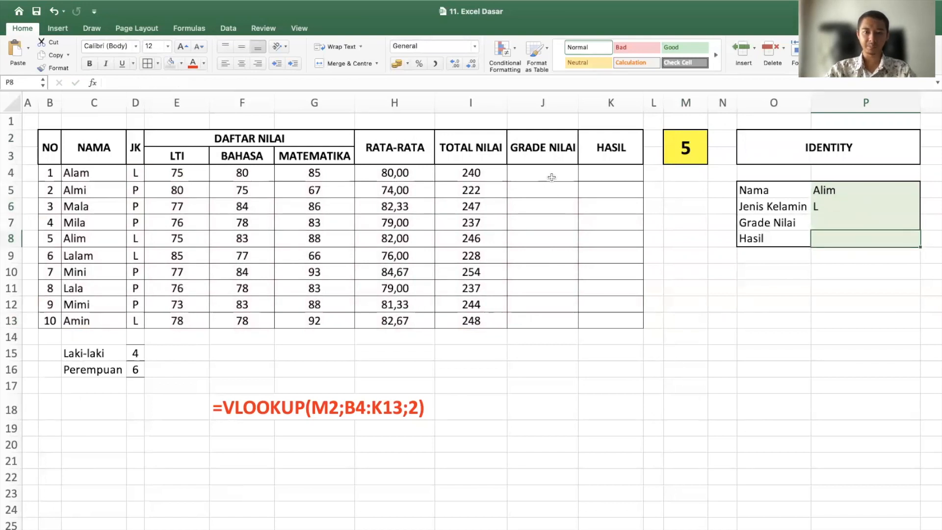
click(552, 178)
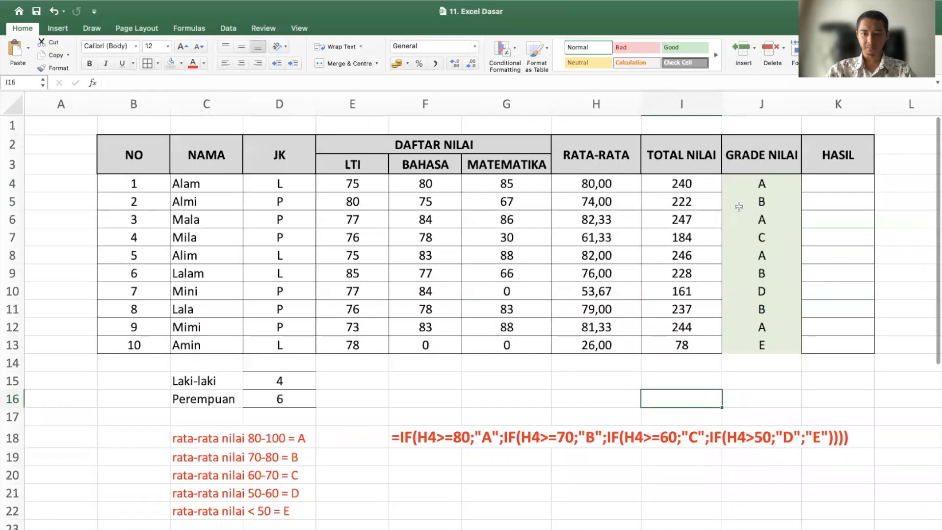
click(759, 188)
key(ctrl+c)
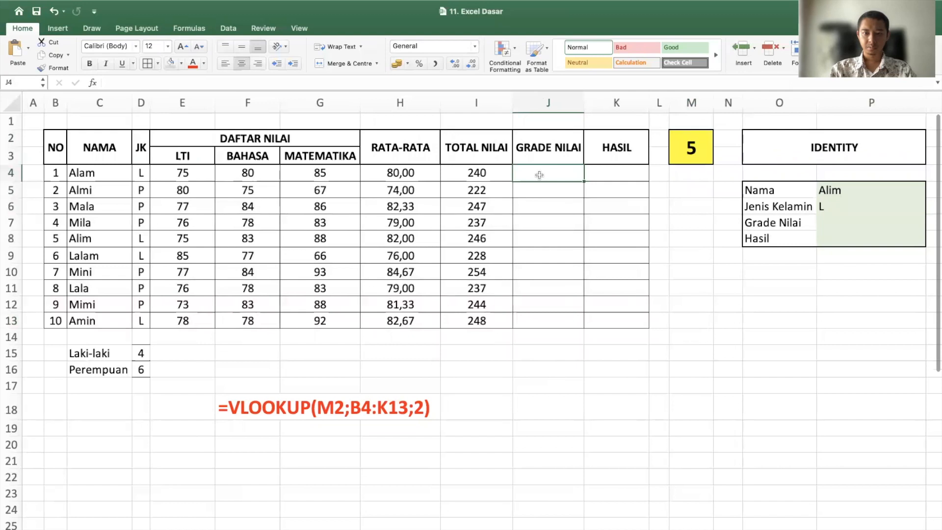
double_click(543, 171)
text(A)
key(Escape)
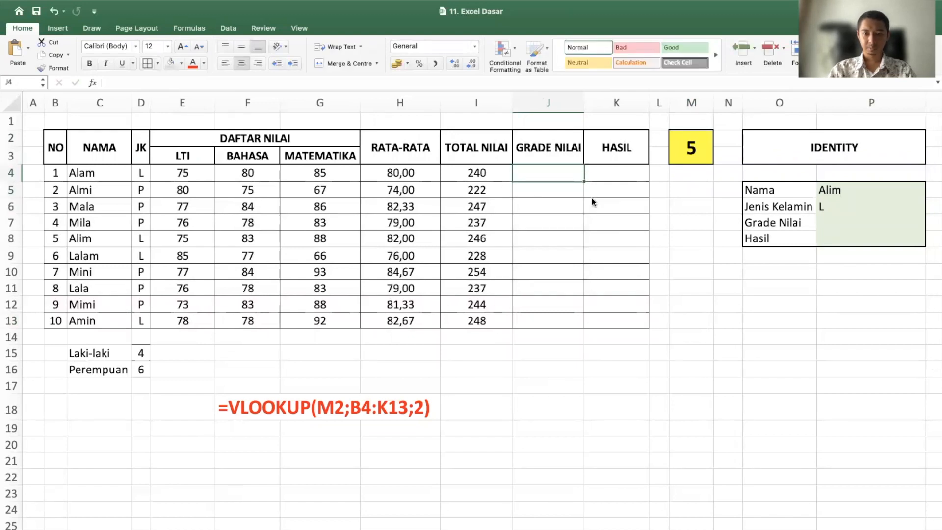
key(super+z)
click(489, 80)
click(567, 227)
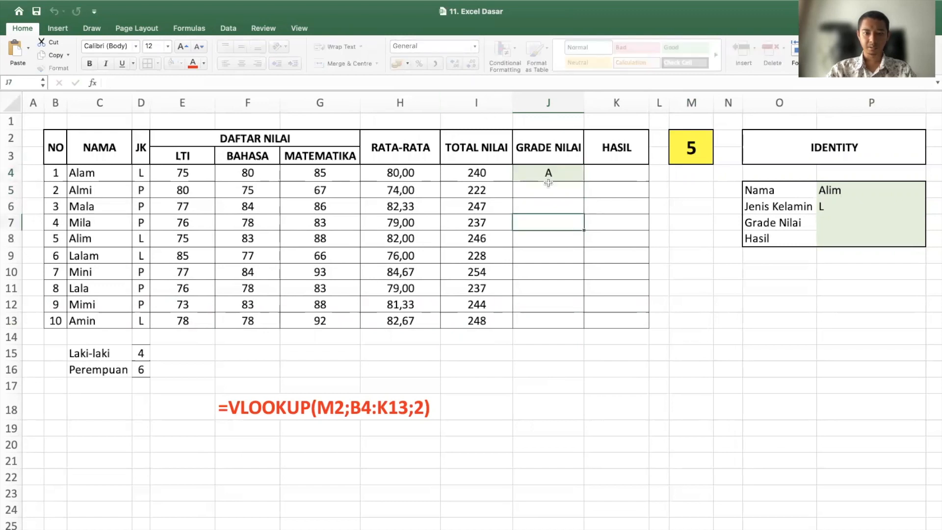
click(549, 191)
click(549, 174)
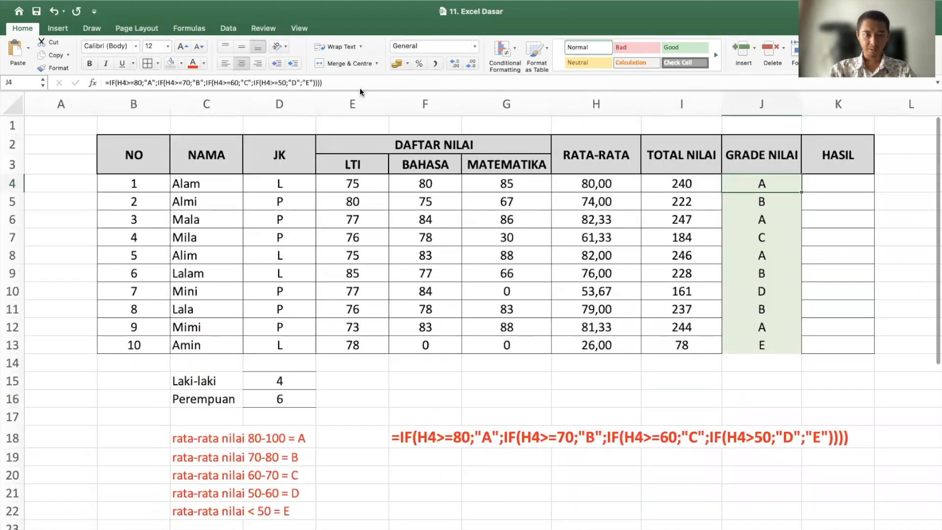
Copy the nested IF formula text into J4 of the VLOOKUP sheet: =IF(H4>=80;"A";IF(H4>=70;"B";IF(H4>=60;"C";IF(H4>=50;"D";"E"))))
click(340, 85)
drag(327, 83, 97, 79)
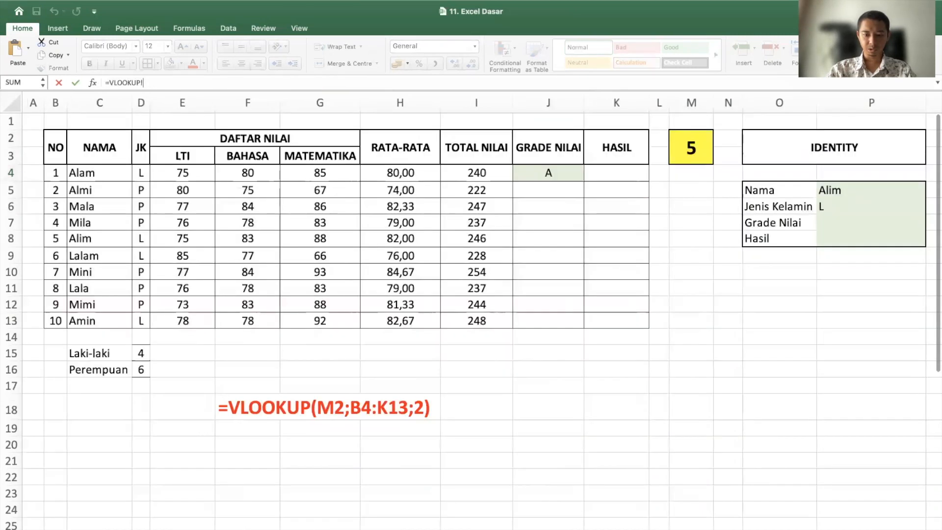
click(550, 173)
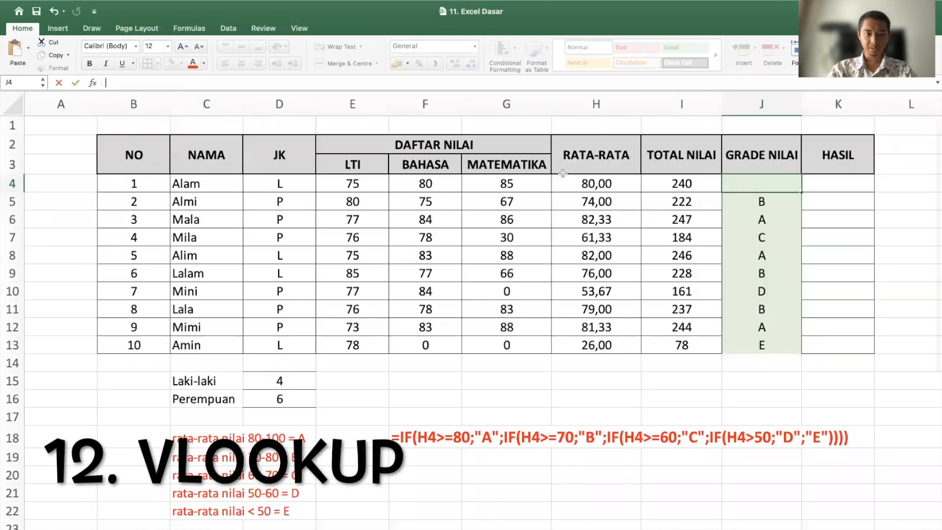
key(super+v)
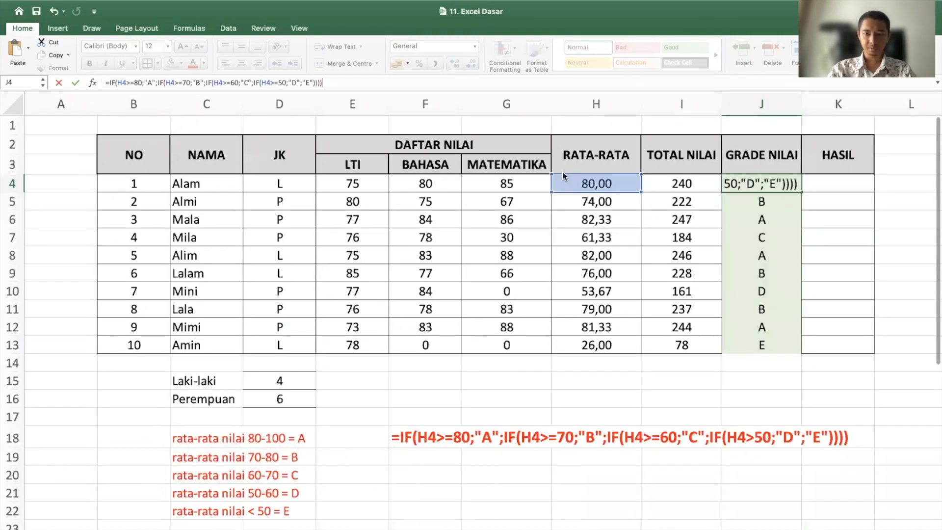
key(ctrl+Return)
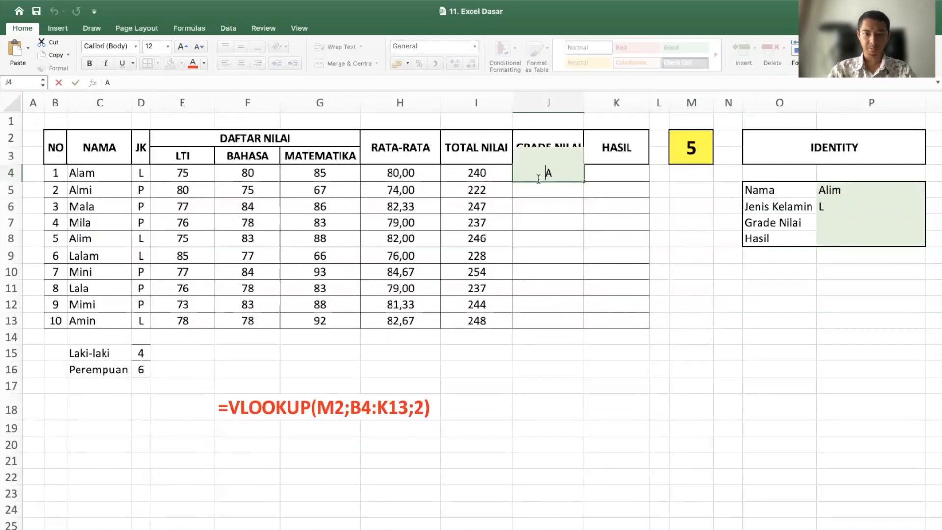
double_click(538, 178)
key(Escape)
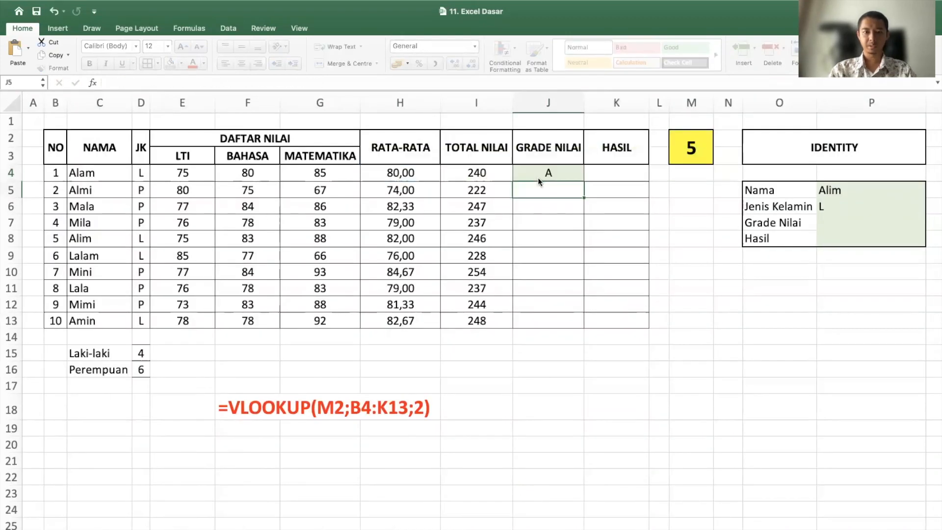
click(519, 85)
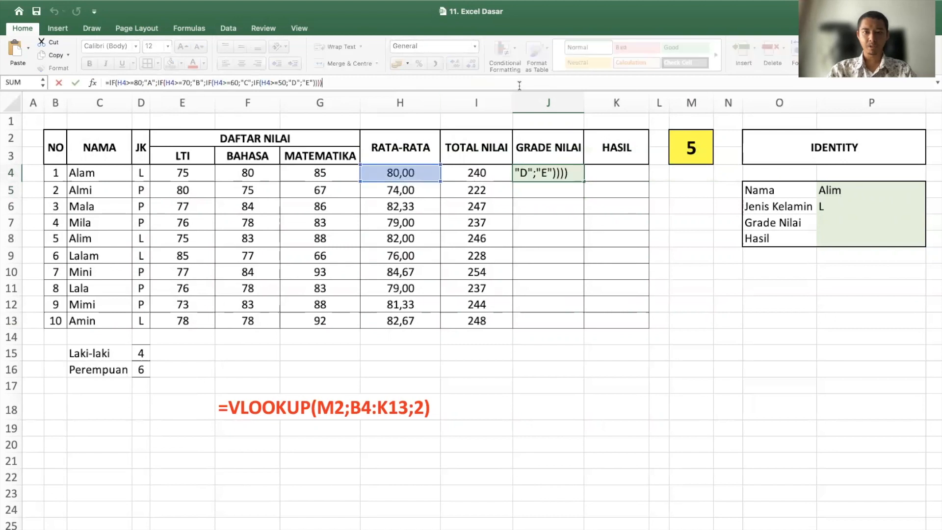
key(Return)
Copy the grade formula from J4 into J5:J13 and check it in a few rows
key(Up)
key(super+c)
key(Down)
shift+click(552, 319)
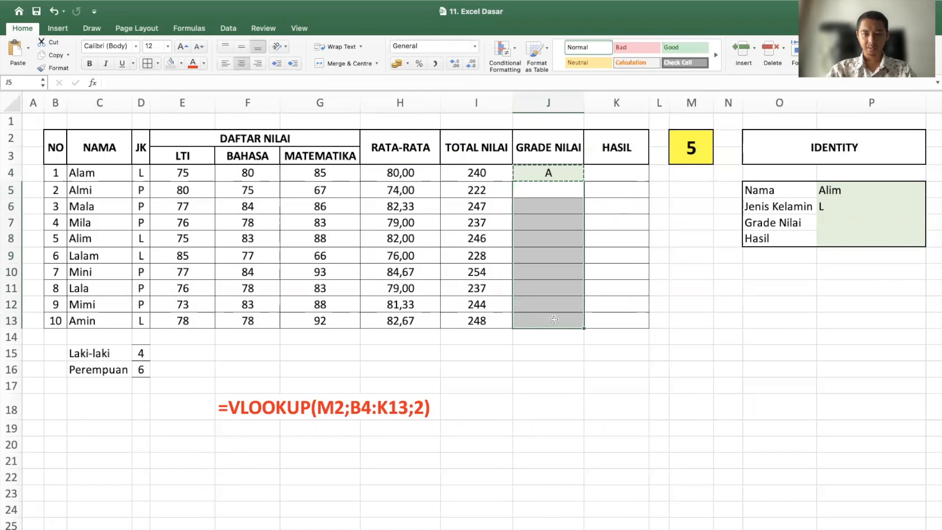
key(super+v)
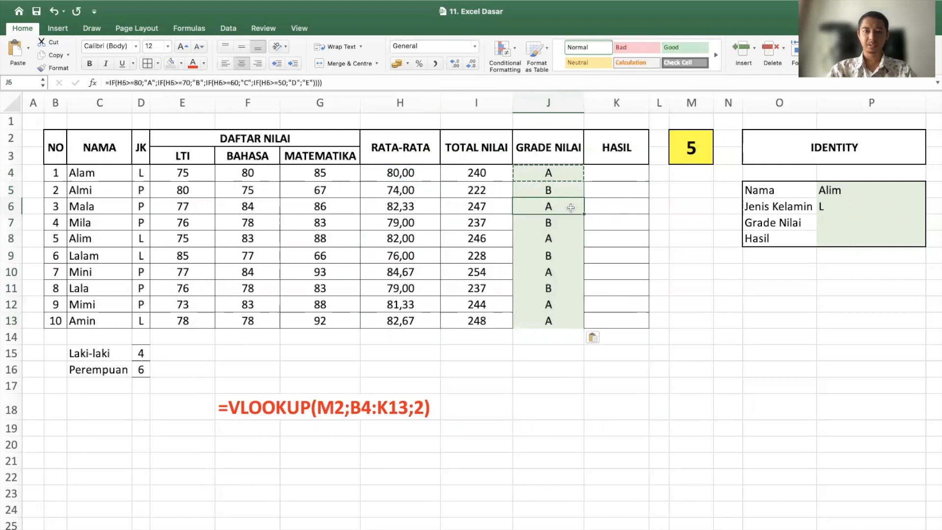
click(566, 229)
click(567, 273)
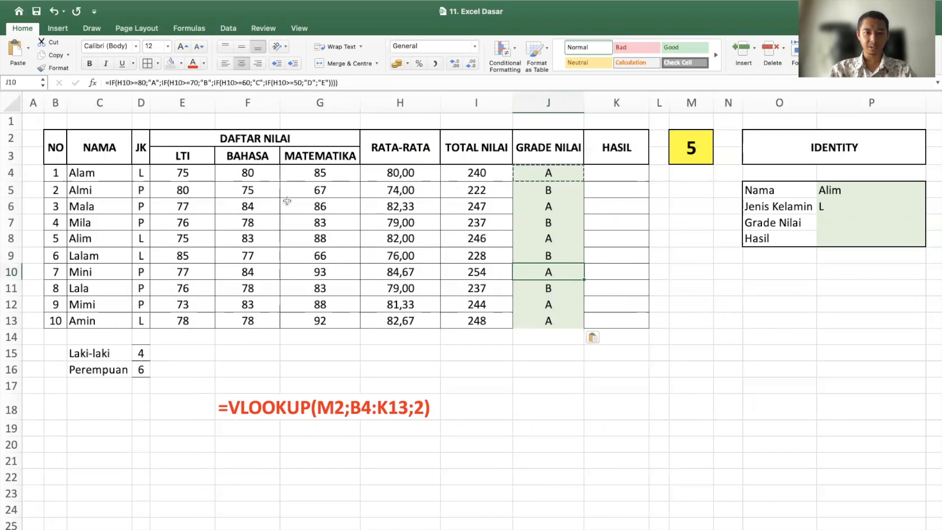
Set the Matematika score of student 3 in G6 to 0 to test the grade formula
click(304, 207)
text(0)
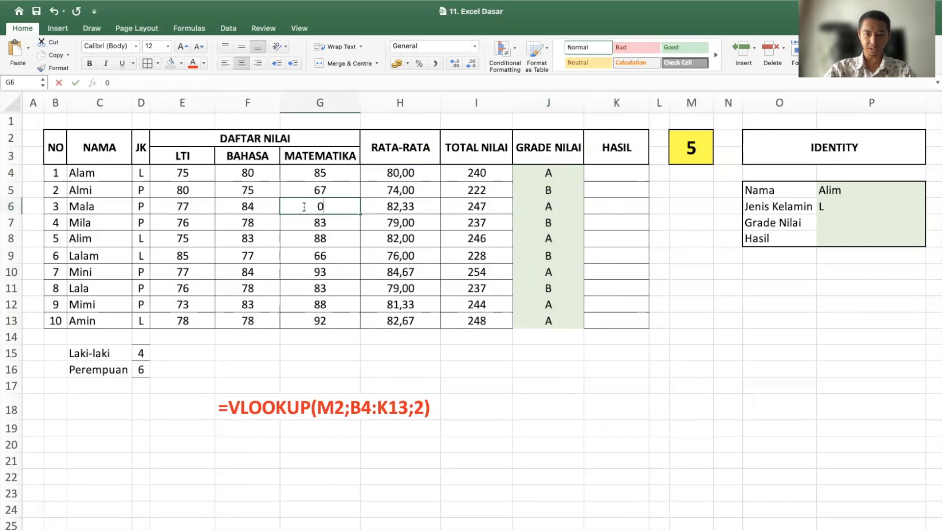
key(Left)
For student 5, set the Bahasa score in F8 to 50 and the Matematika score in G8 to 50, then 60
key(Down)
key(Down)
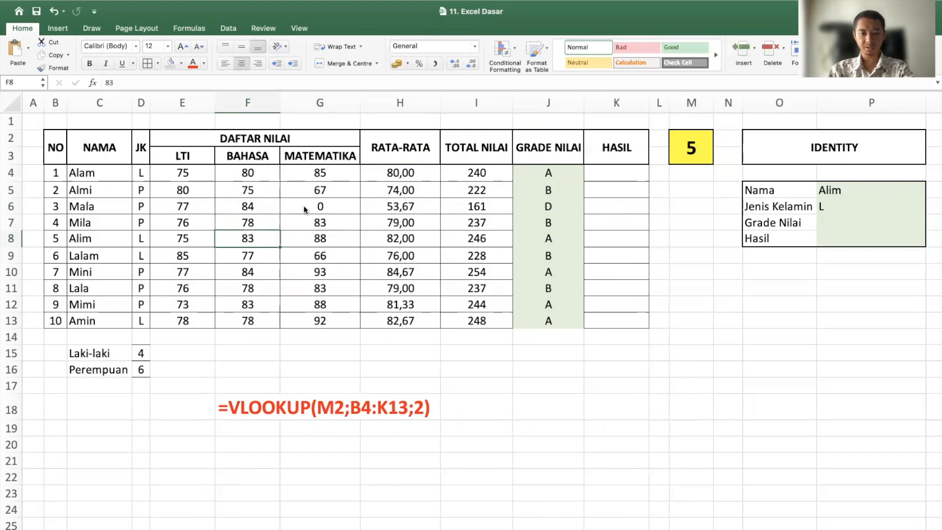
text(50)
key(Right)
text(50)
key(Return)
key(Up)
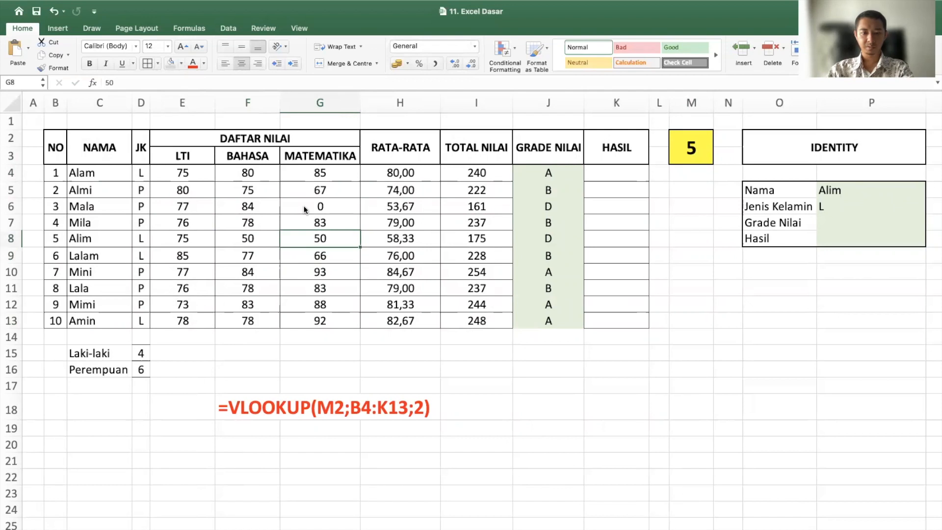
text(60)
key(Return)
Set the Matematika and Bahasa scores of student 6 in G9 and F9 to 0
text(0)
key(Left)
text(0)
key(Return)
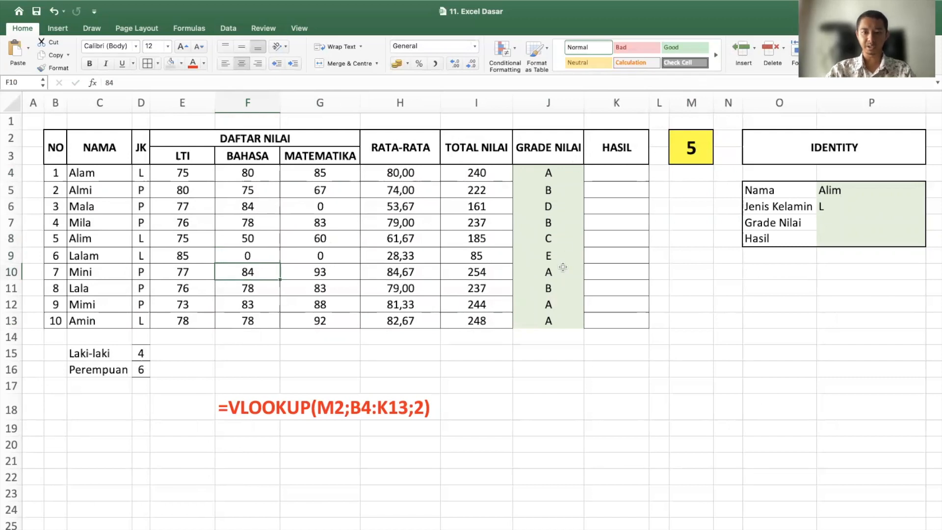
Enter =IF(H4>=70;"Lulus";"Tidak Lulus") in K4 to give the first student's HASIL
click(624, 172)
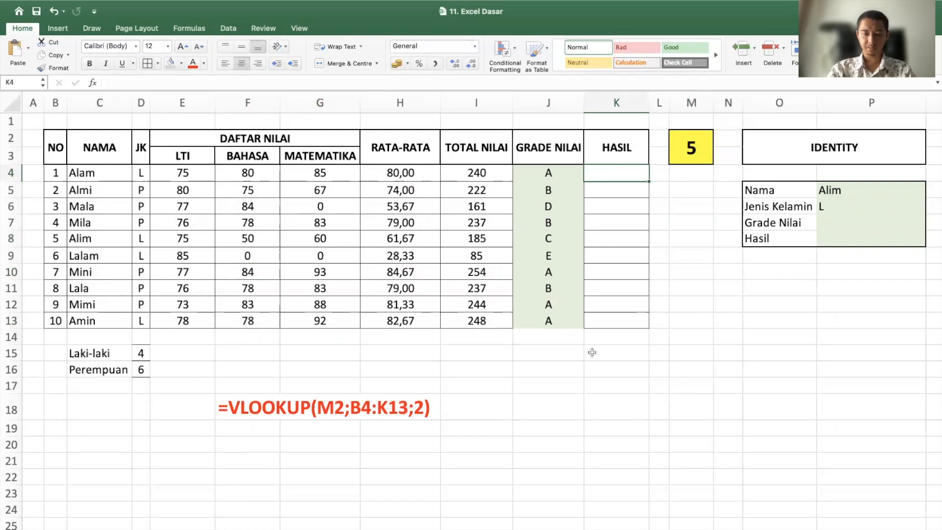
text(=if)
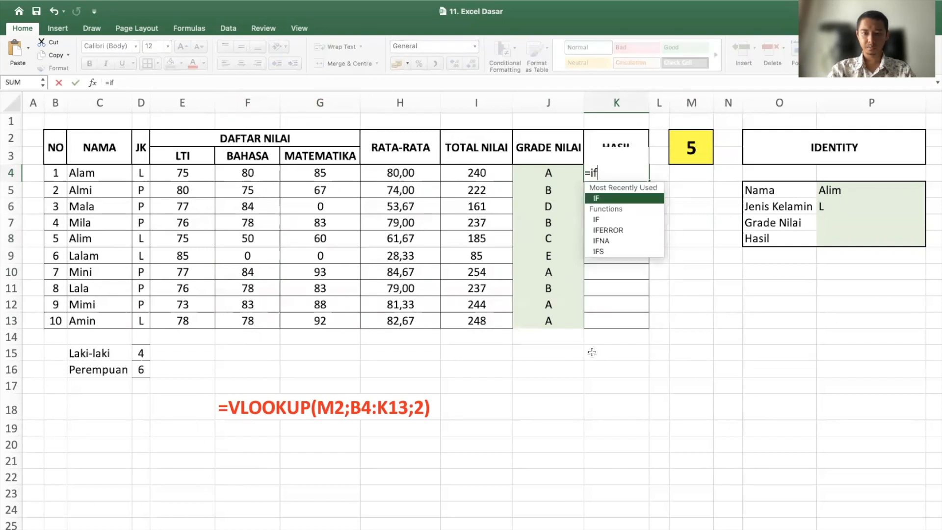
key(Tab)
key(Left)
key(Left)
key(Left)
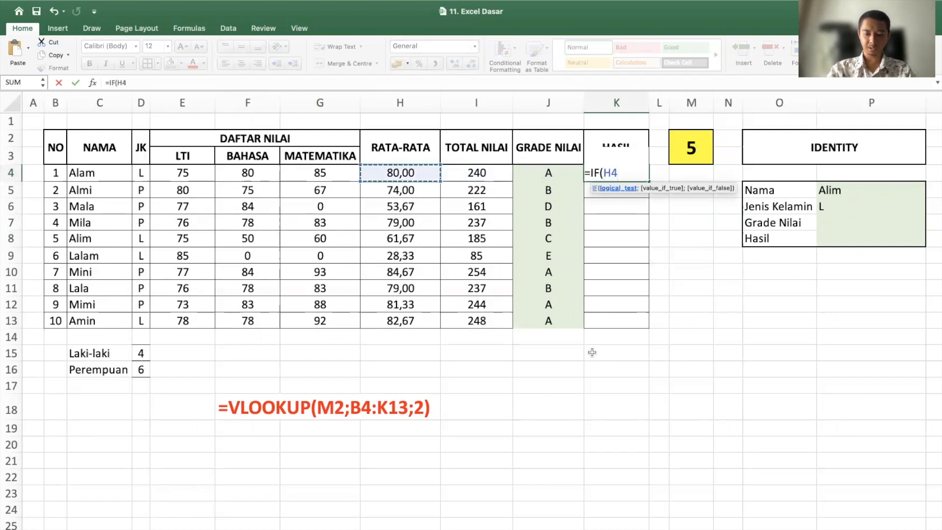
text(>=7)
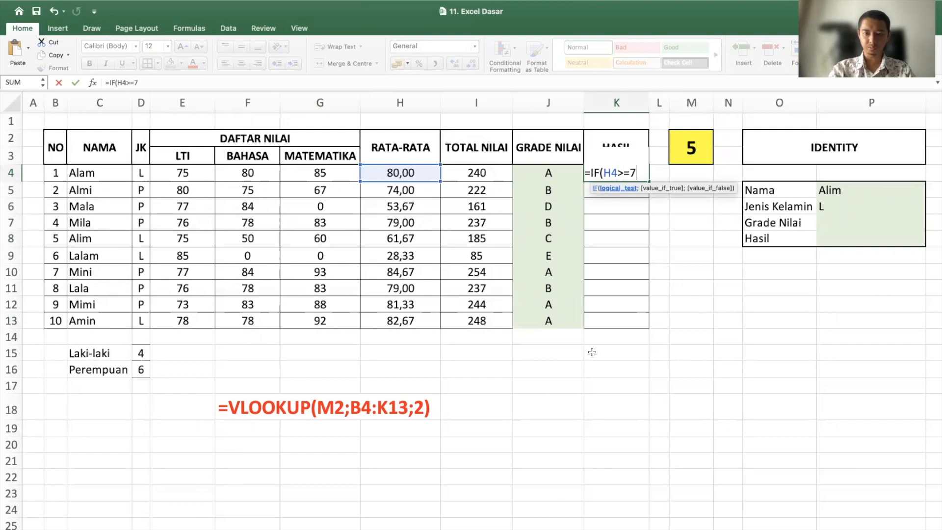
text(0;)
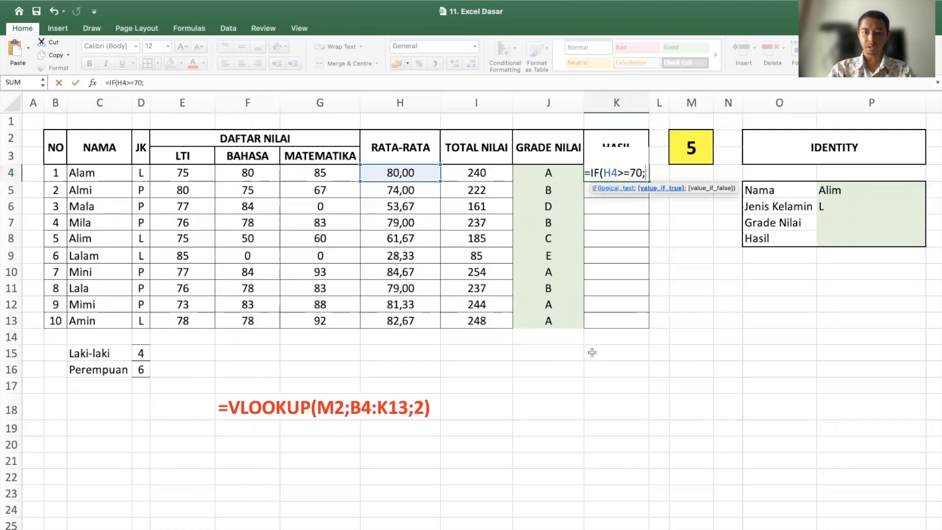
text("Lulus")
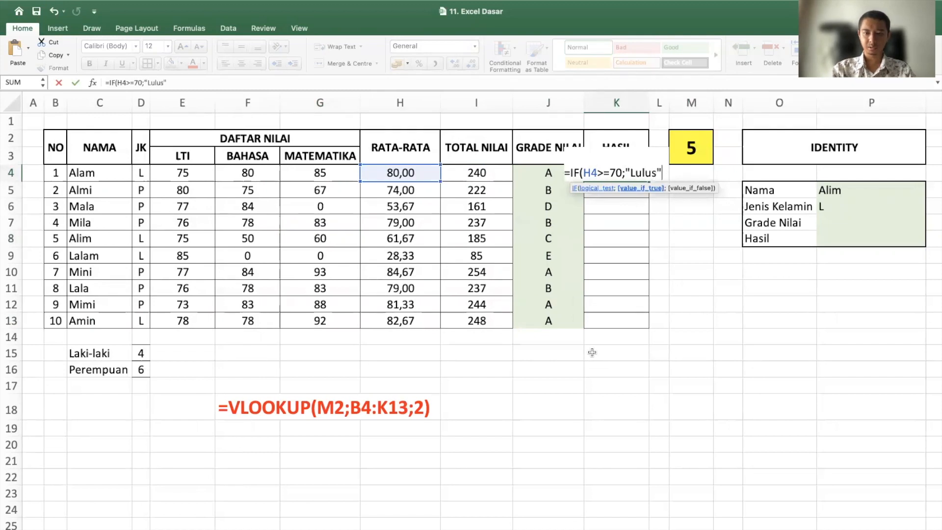
text(;"Tidak Lulus)
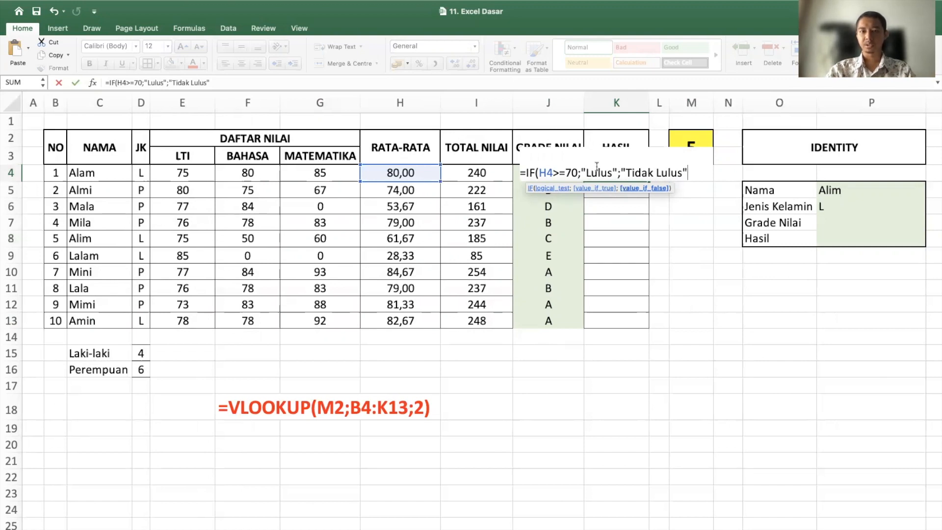
key(Return)
Copy the HASIL formula from K4 into K5:K13
key(Up)
text(=)
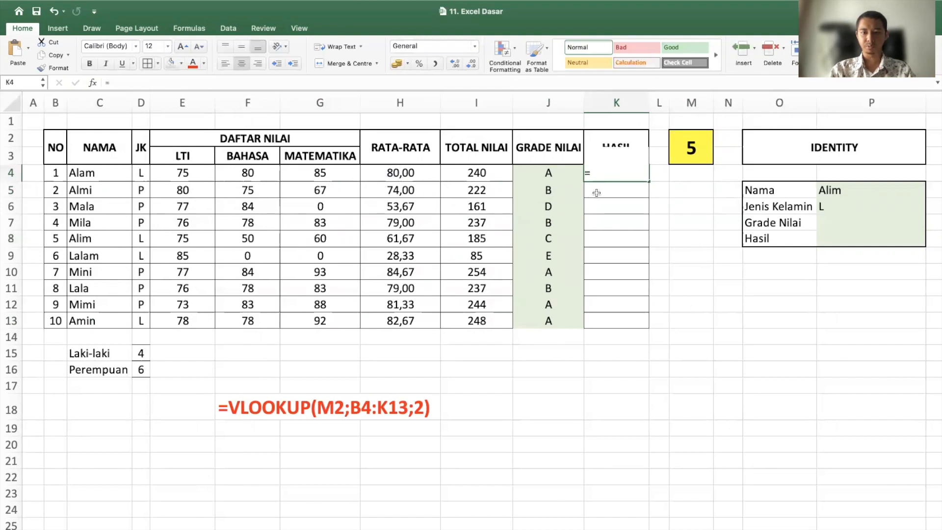
key(Escape)
key(super+c)
key(Down)
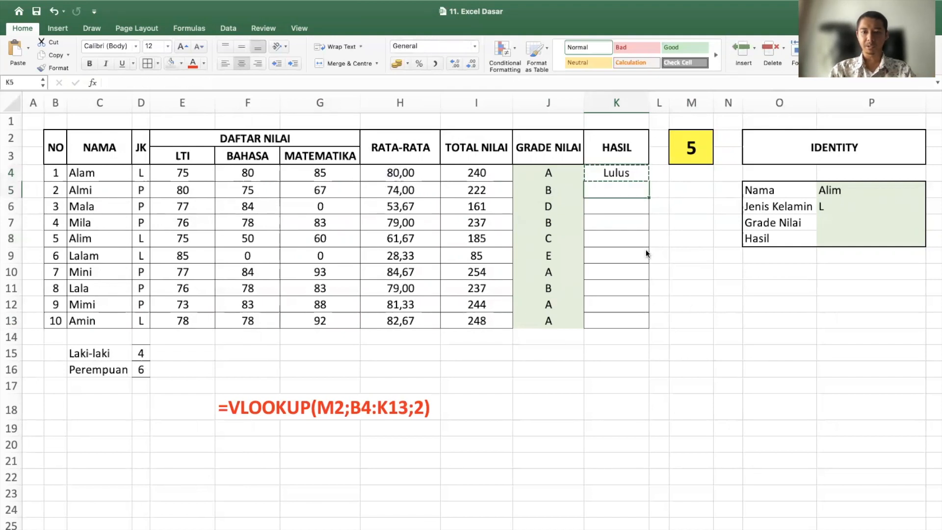
shift+click(618, 316)
key(super+v)
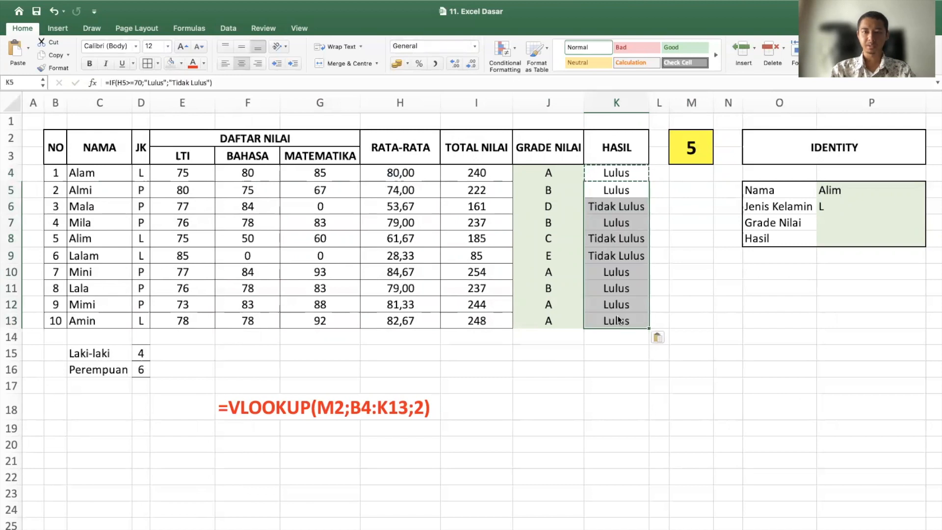
Compare the HASIL results in rows 6 and 8 with their RATA-RATA averages
click(618, 239)
click(608, 207)
click(417, 202)
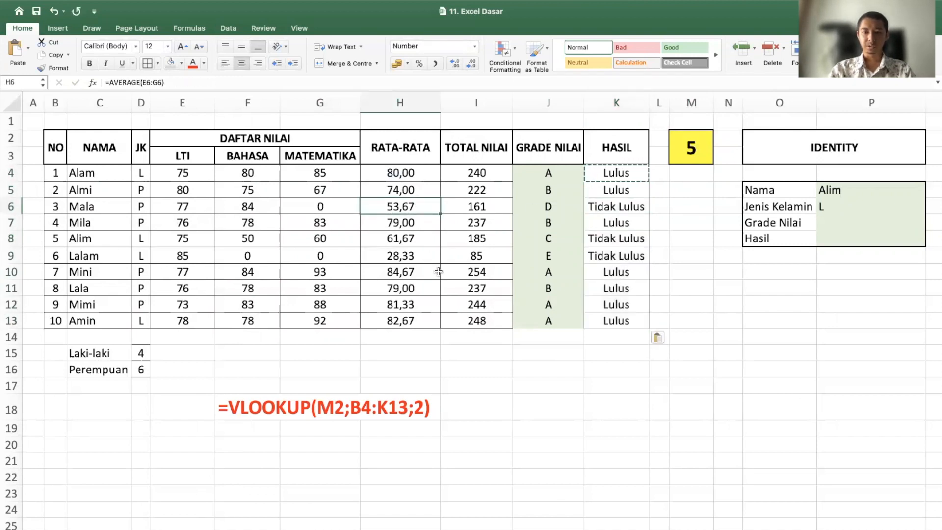
click(631, 240)
click(421, 239)
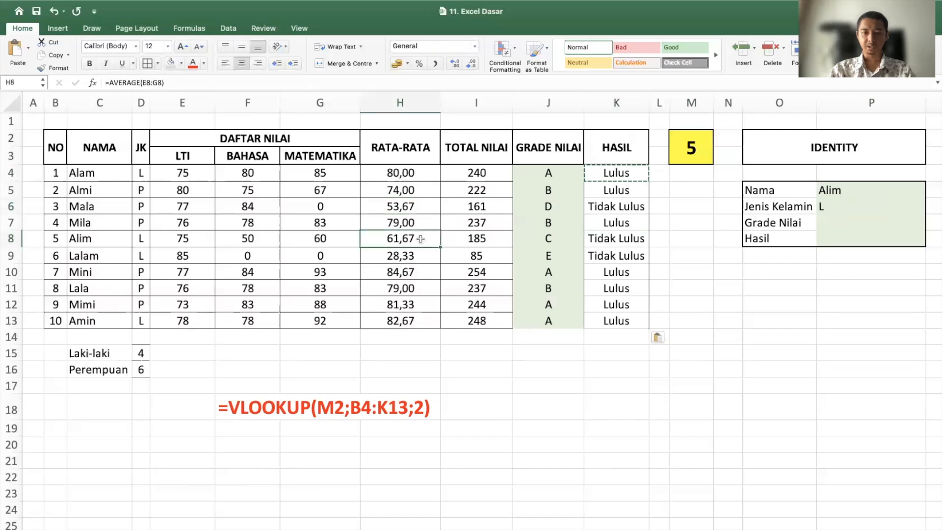
Enter =VLOOKUP(M2;B4:K13;9) in P7 for Grade Nilai and check it against the student's grade in J8
click(840, 222)
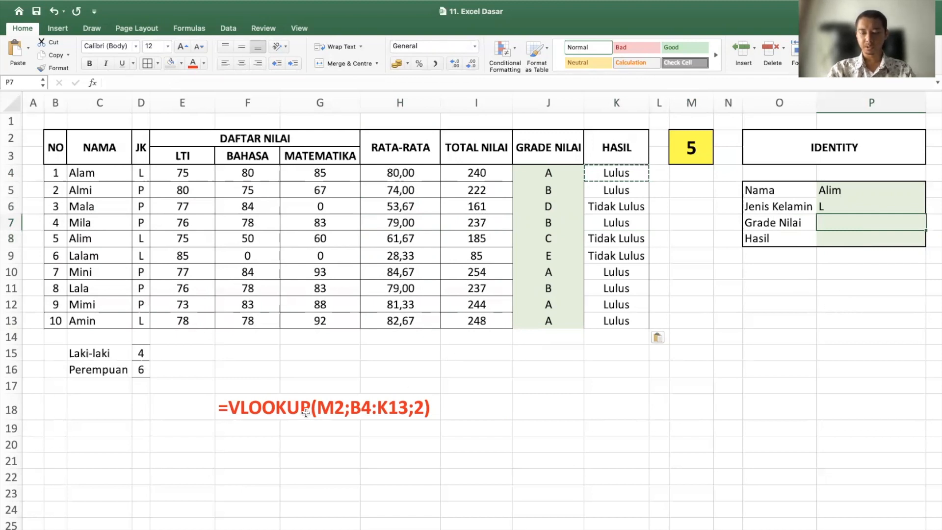
text(=)
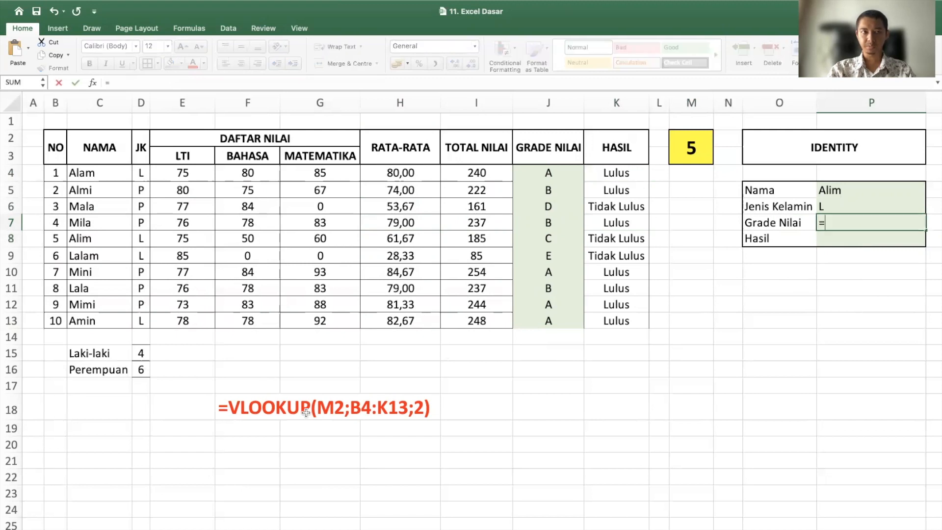
text(vl)
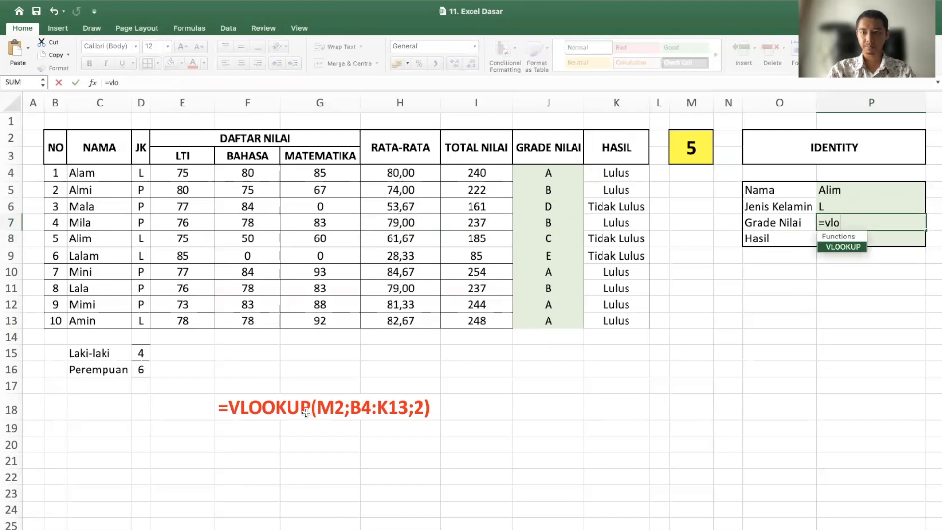
text(o)
key(Tab)
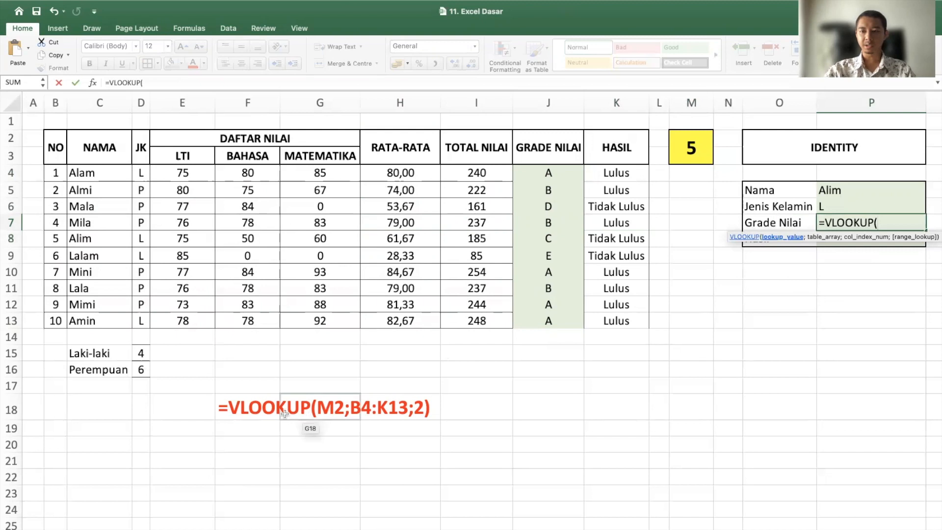
click(696, 145)
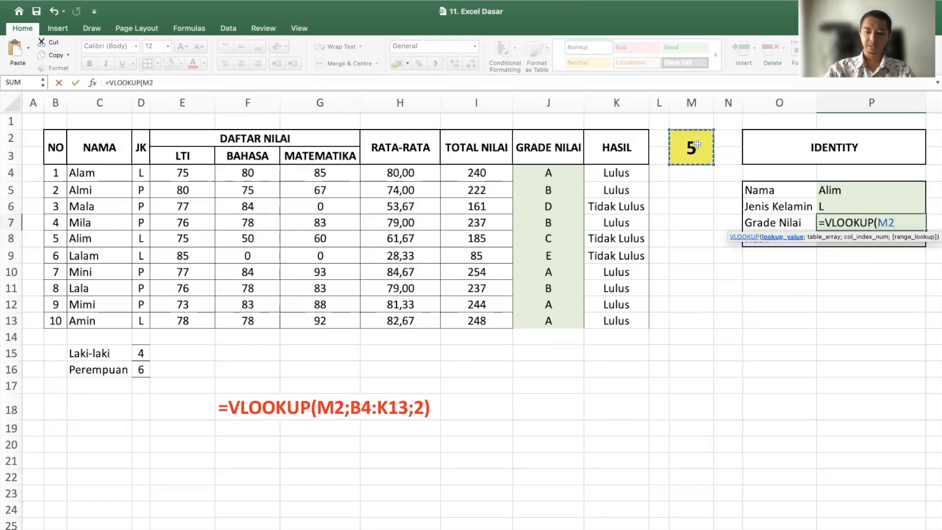
text(;)
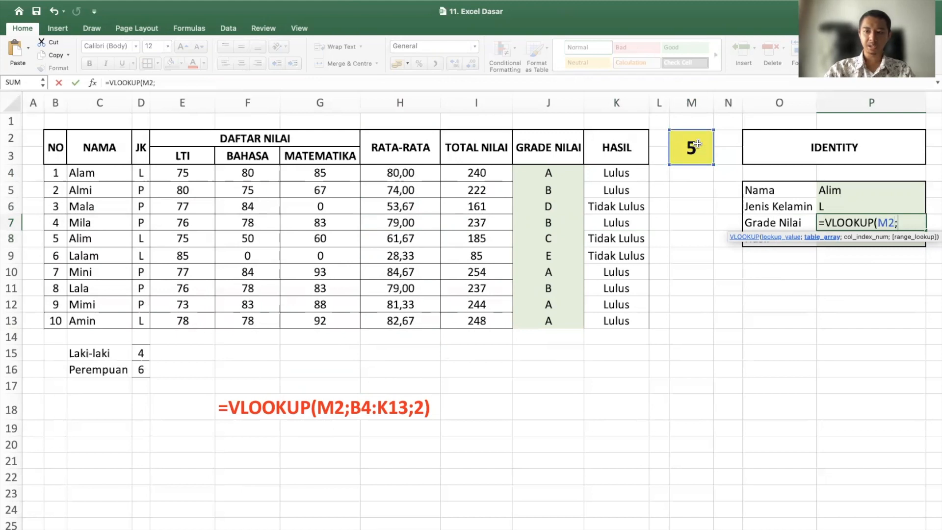
drag(57, 170, 609, 320)
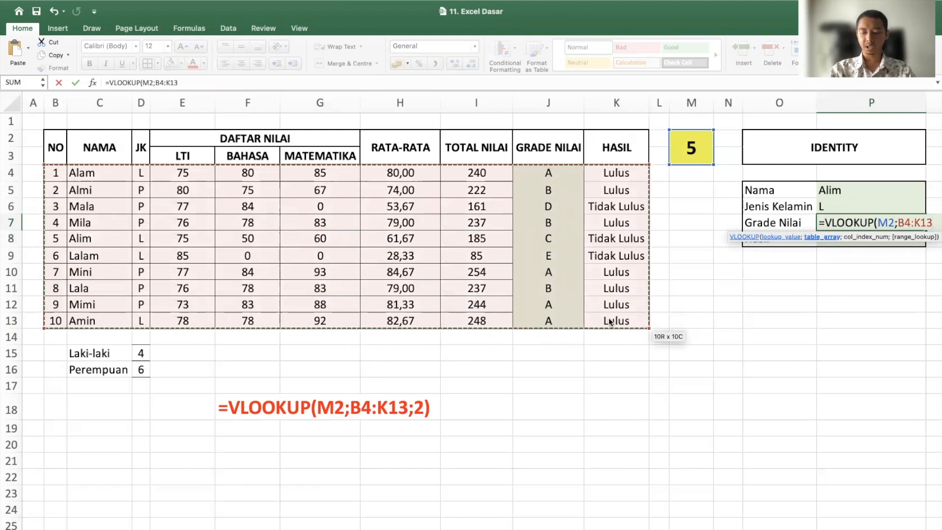
text(;9)
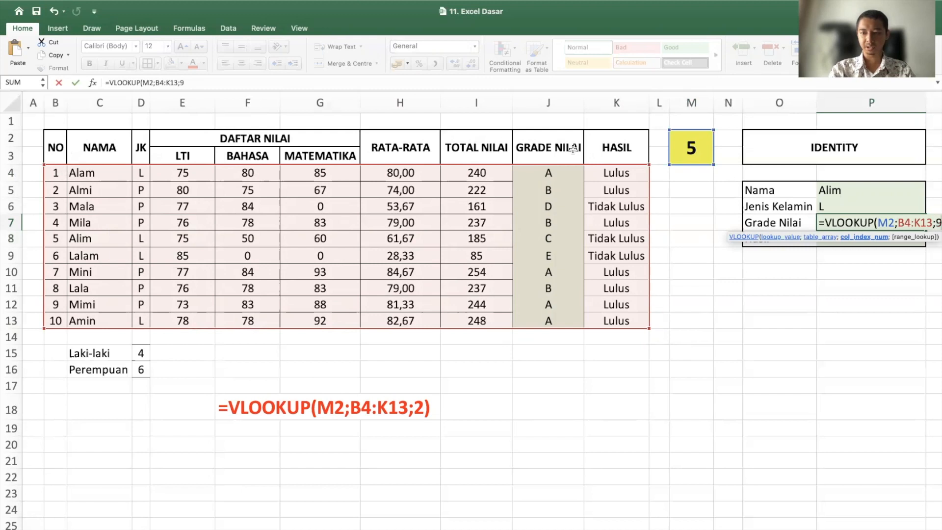
key(Return)
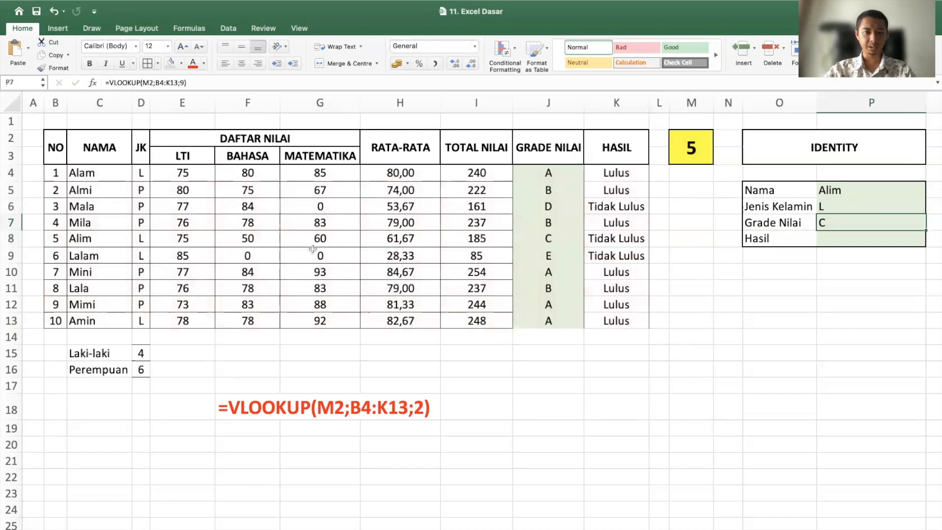
click(556, 238)
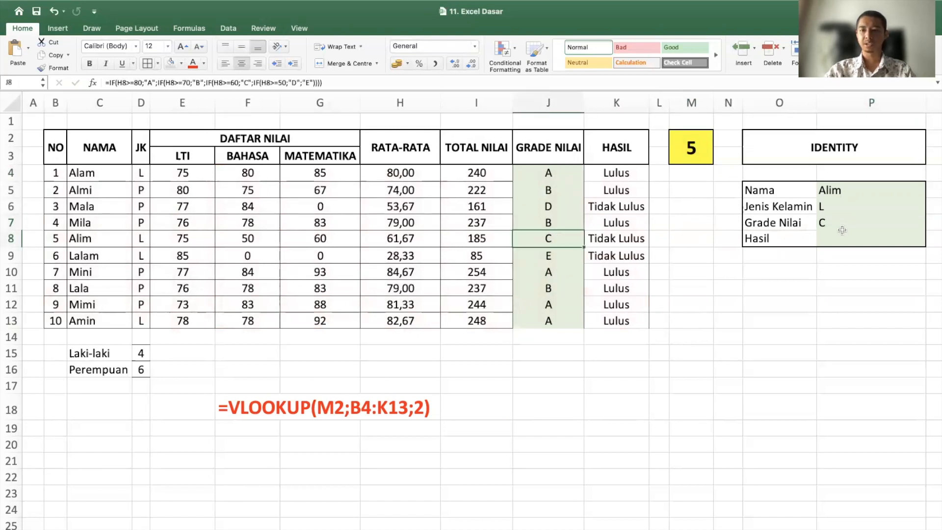
Try to reuse the Grade Nilai formula from P7 in the Hasil cell P8
click(830, 223)
key(super+c)
click(847, 245)
key(super+v)
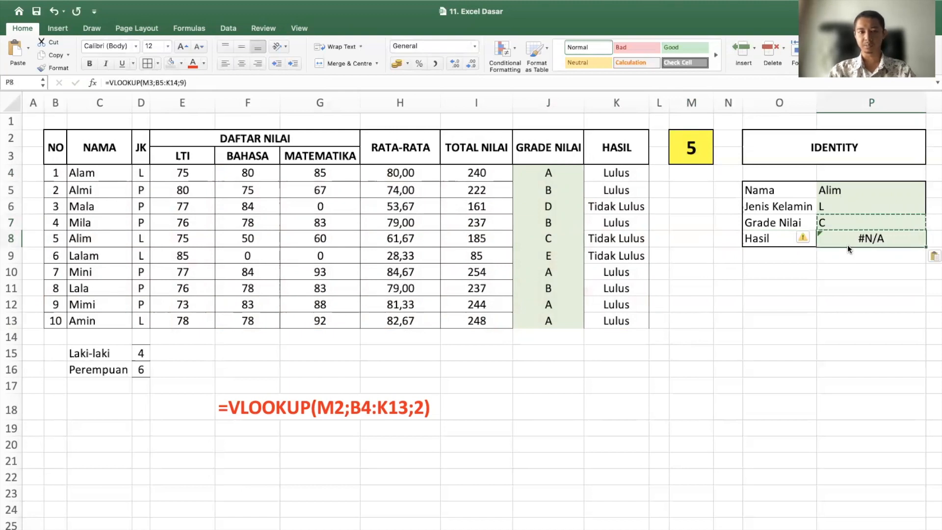
click(682, 81)
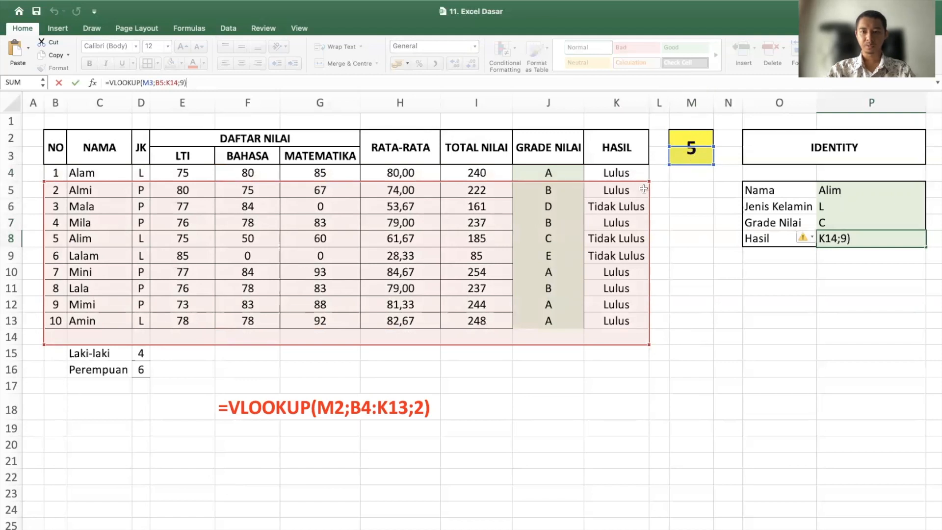
key(Return)
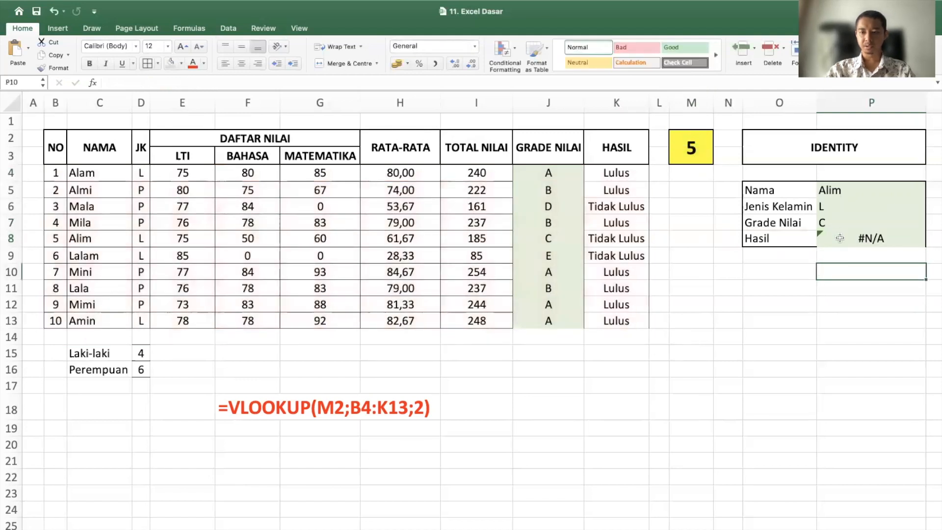
Enter =VLOOKUP(M2;B4:K13;10) in P8 to look up the student's Hasil
click(840, 238)
text(=vlo)
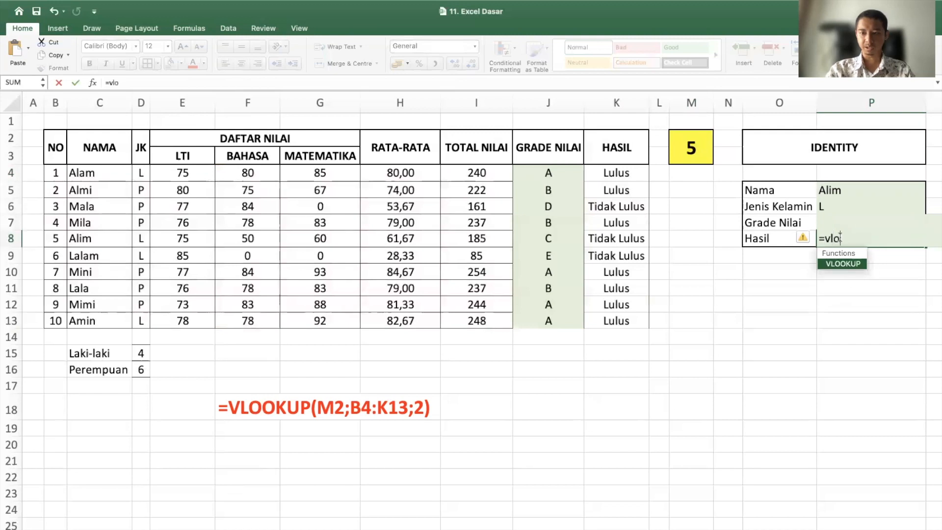
key(Tab)
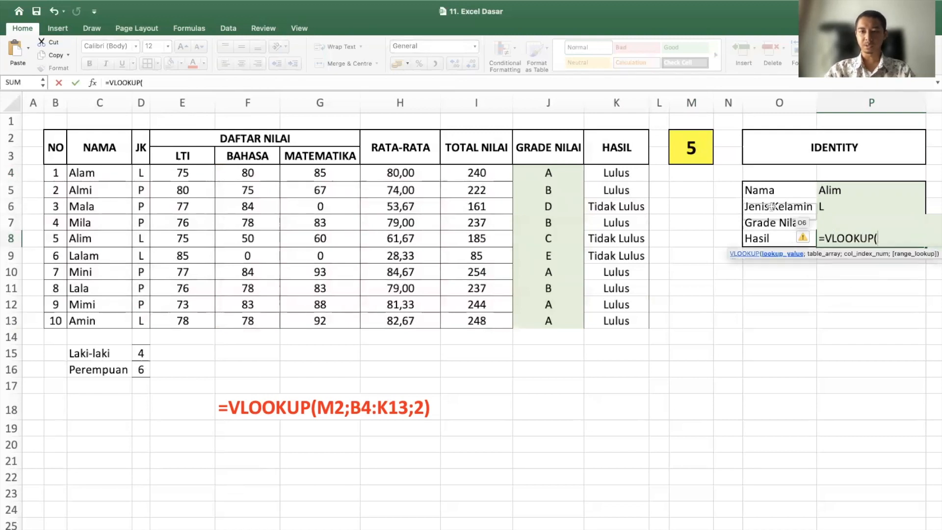
click(704, 144)
text(;)
drag(58, 173, 604, 327)
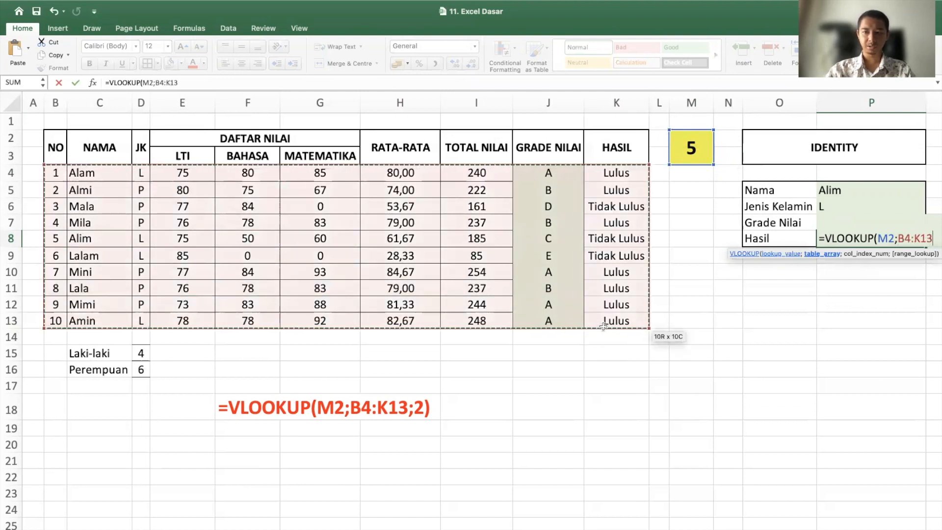
text(;)
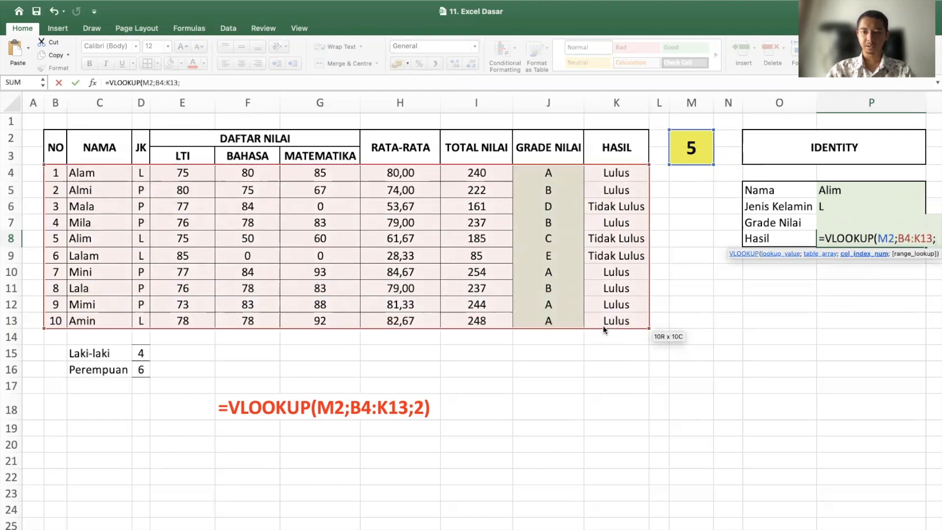
text(10)
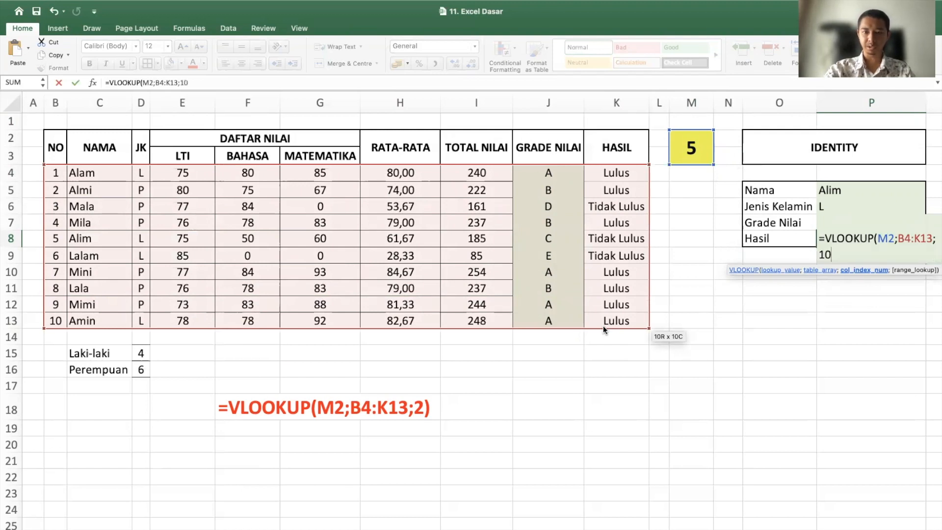
key(Return)
Test the IDENTITY lookups by setting the student number in M2 to 1, 2, 3 and finally 10
key(Up)
key(Up)
key(Up)
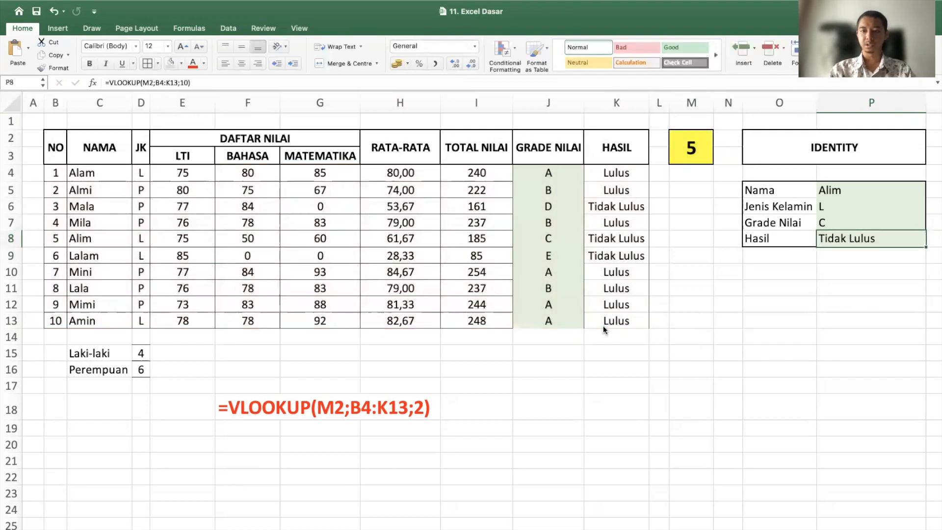
key(Up)
key(Left)
key(Left)
key(Left)
key(Up)
key(Up)
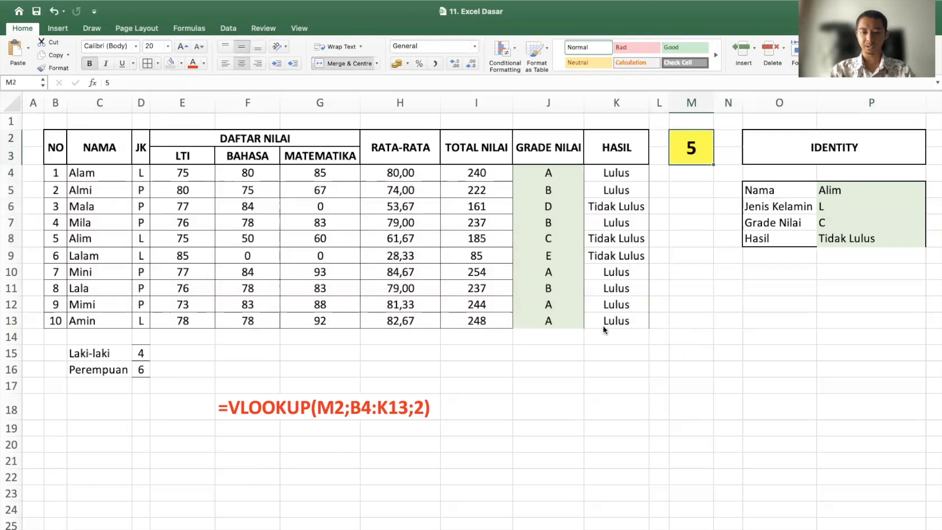
text(1)
key(Return)
key(Up)
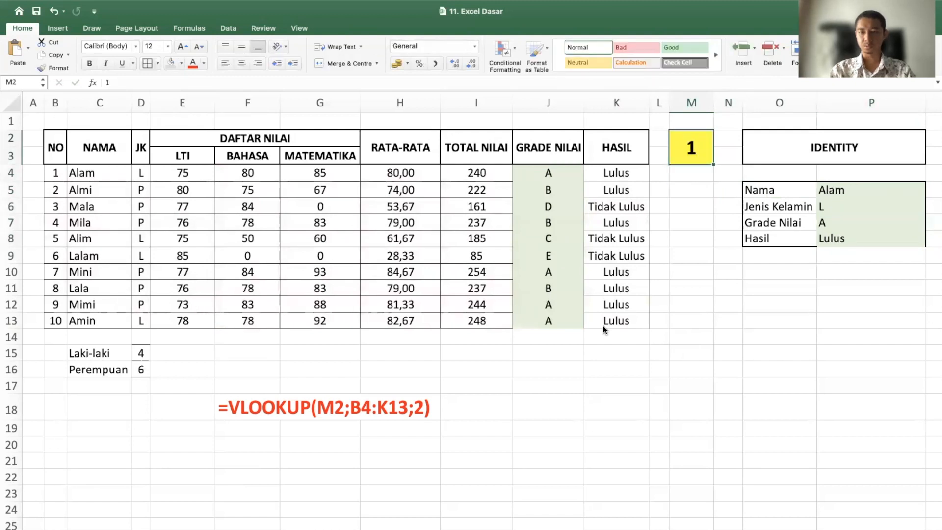
text(2)
key(Return)
key(Up)
text(3)
key(Return)
key(Up)
text(10)
key(Return)
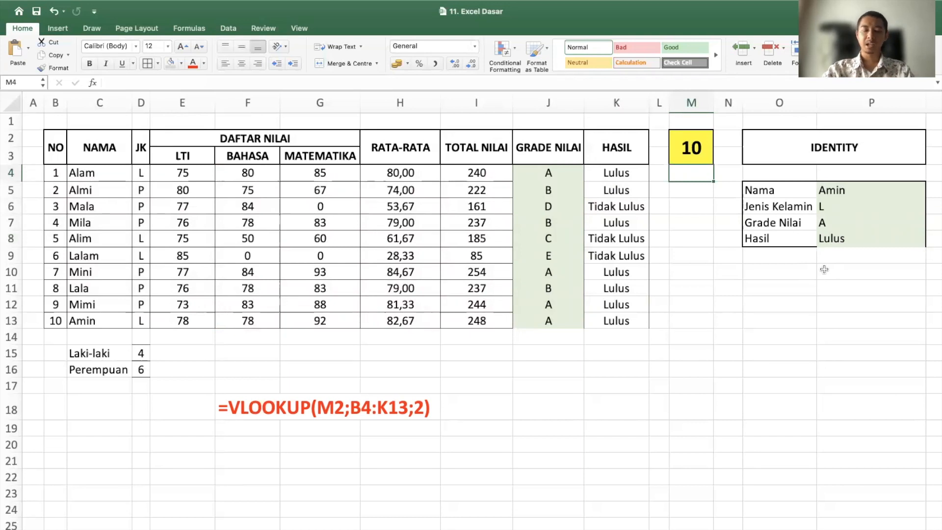
Make the references in the Nama formula in P5 absolute, giving =VLOOKUP($M$2;$B$4:$K$13;2)
click(845, 196)
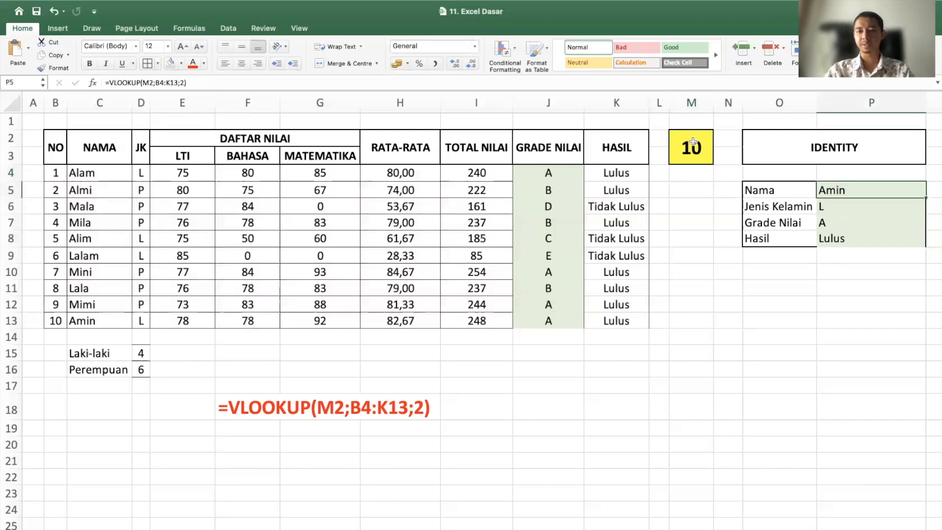
click(826, 219)
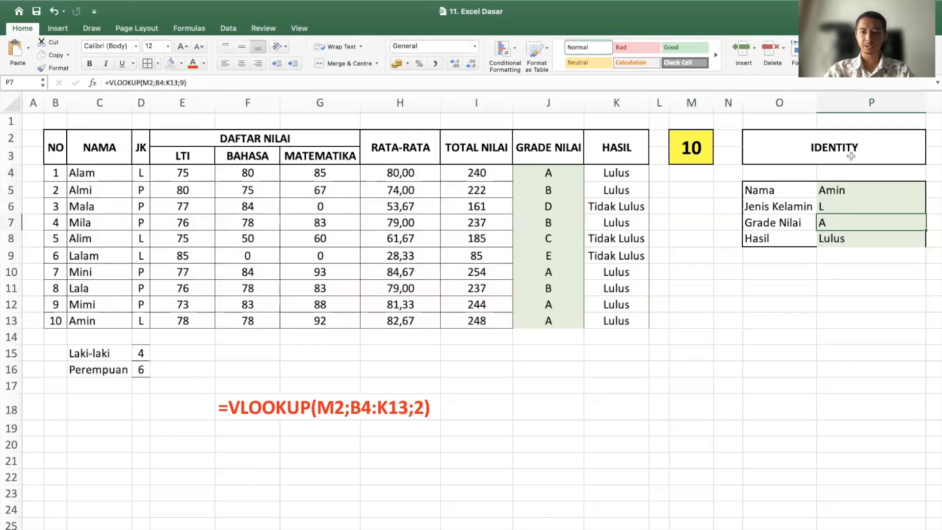
click(860, 191)
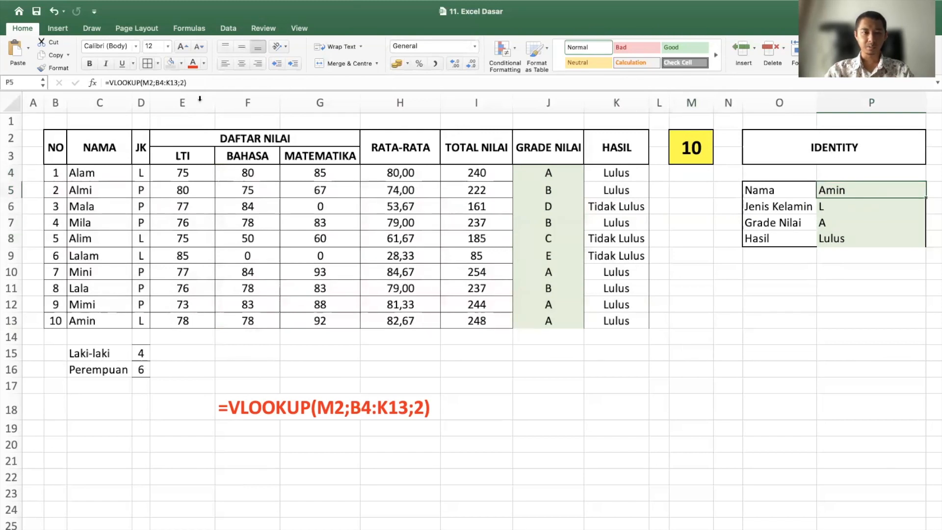
click(148, 81)
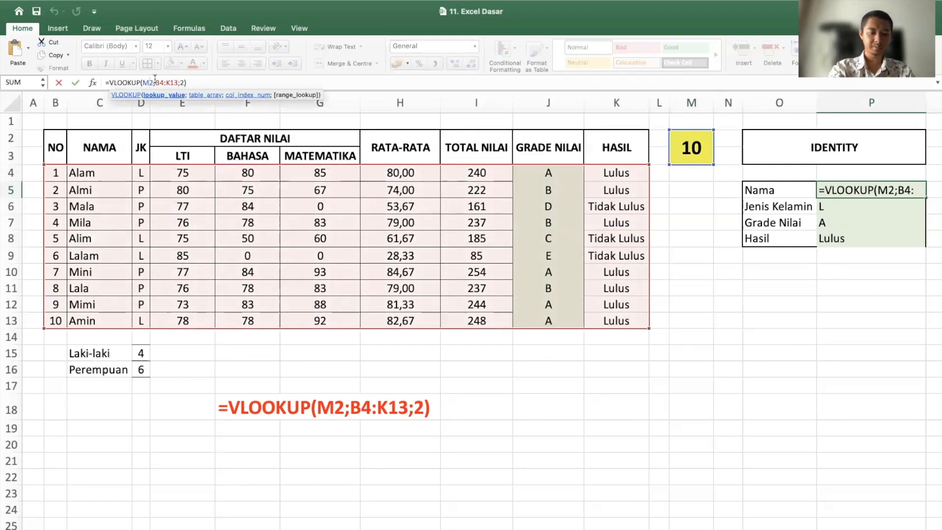
key(F4)
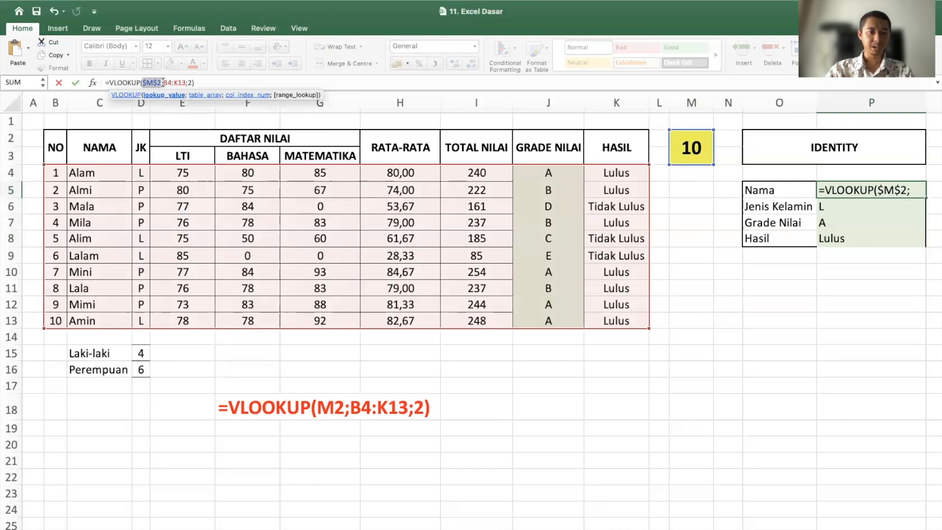
drag(164, 83, 185, 81)
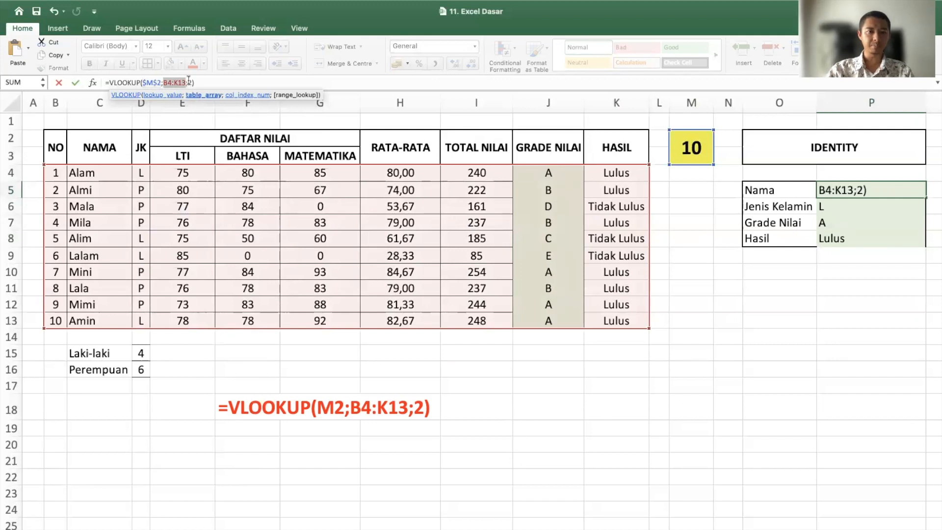
key(F4)
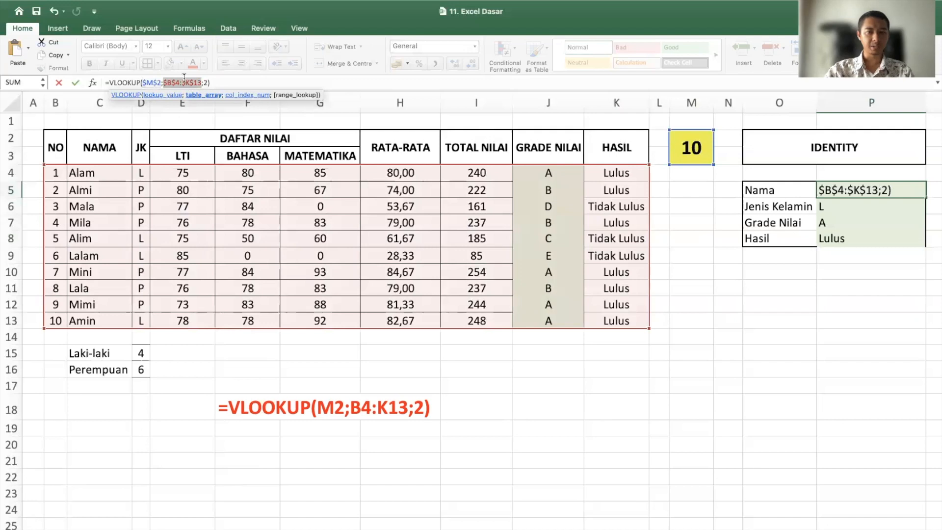
key(Return)
Copy the absolute-reference Nama formula from P5 into P6:P8
key(Up)
key(super+c)
key(Down)
key(shift+Down)
key(shift+Down)
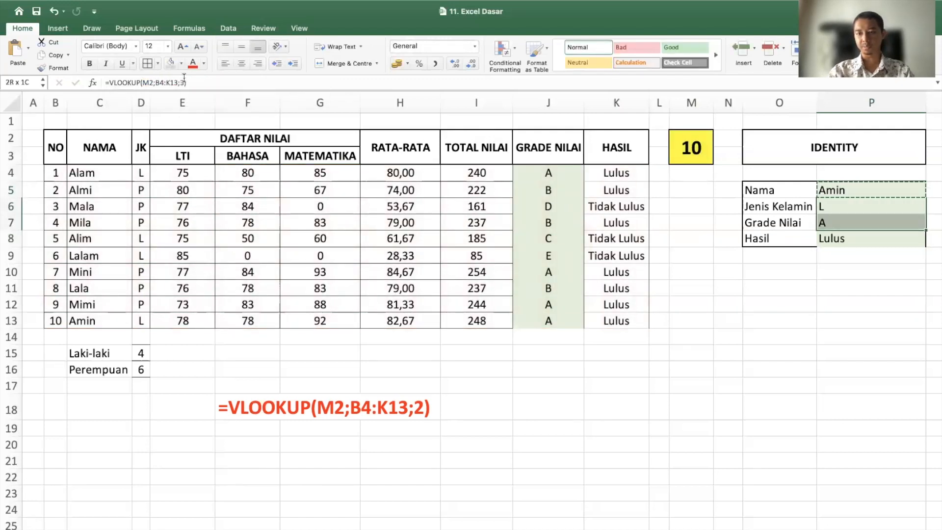
key(super+v)
Set the column index of the Jenis Kelamin VLOOKUP in P6 to 3
key(Up)
key(Down)
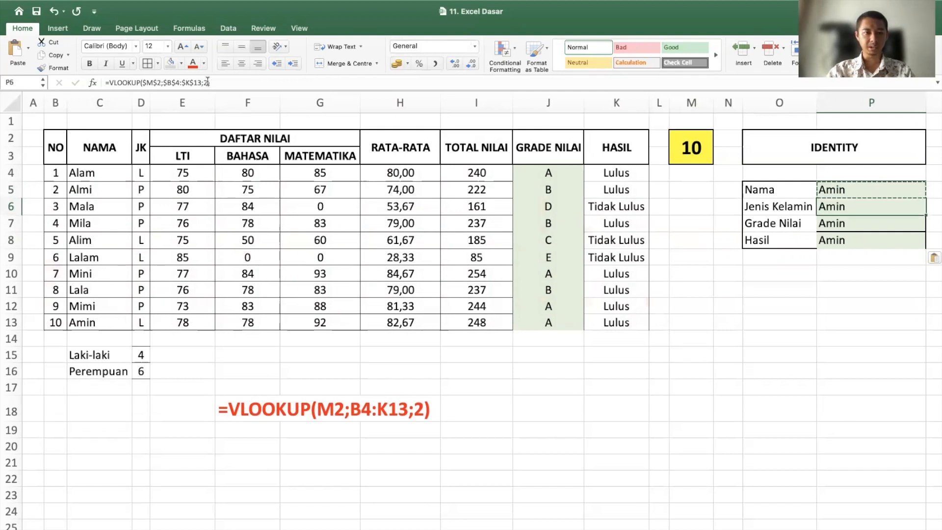
click(208, 81)
key(BackSpace)
text(3)
key(Return)
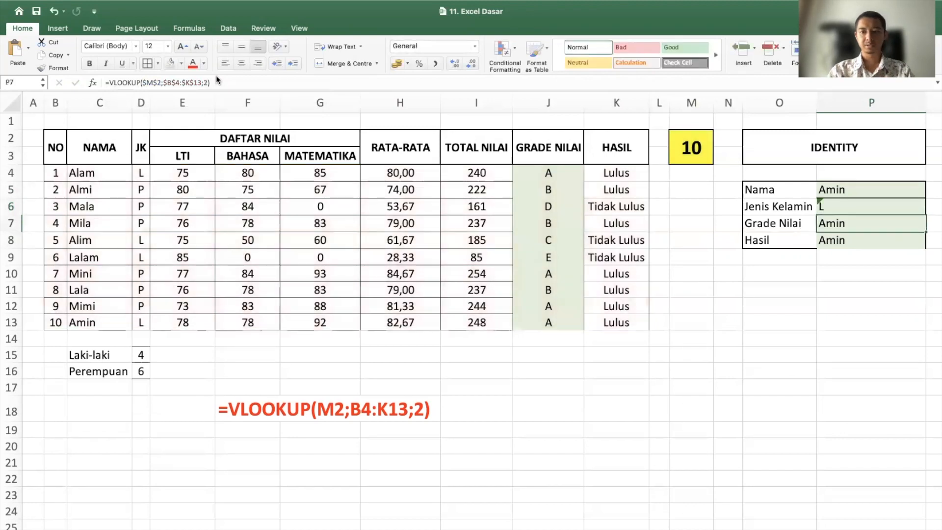
Set the column index of the Grade Nilai VLOOKUP in P7 to 9
click(208, 82)
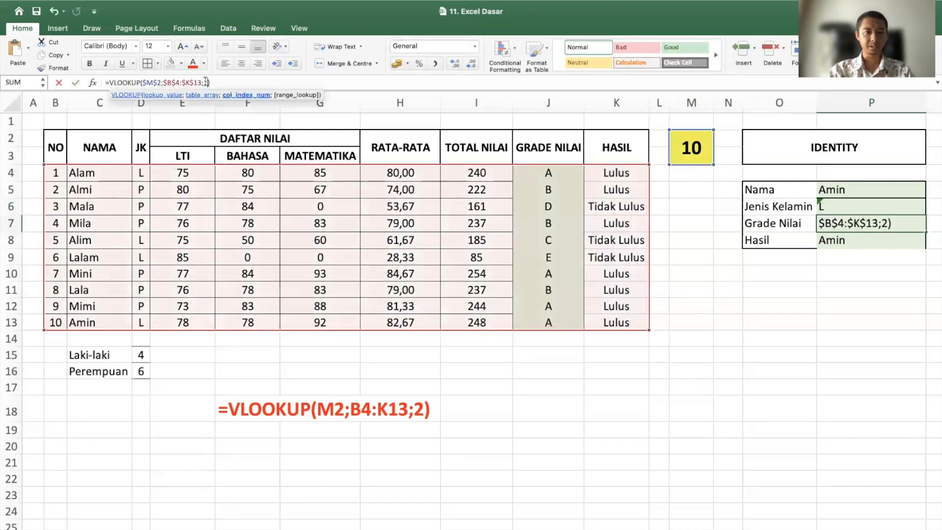
key(BackSpace)
text(9)
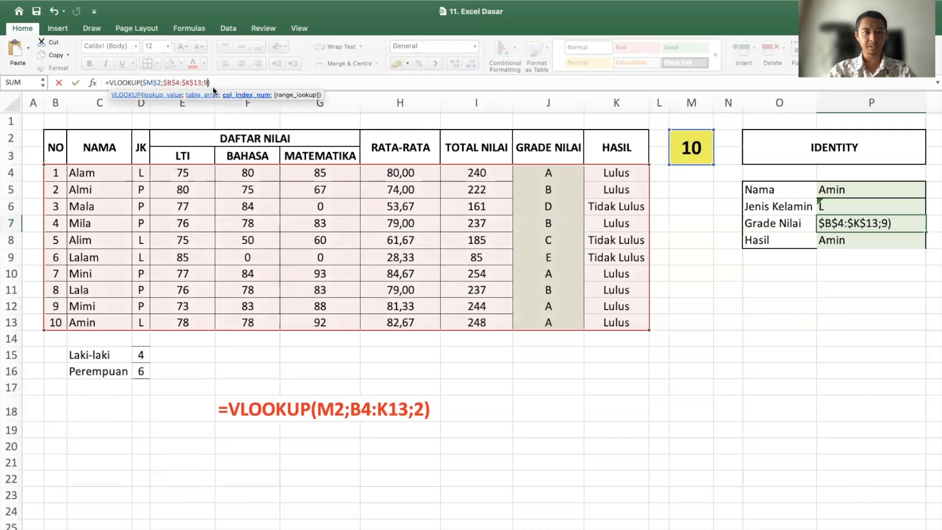
key(Return)
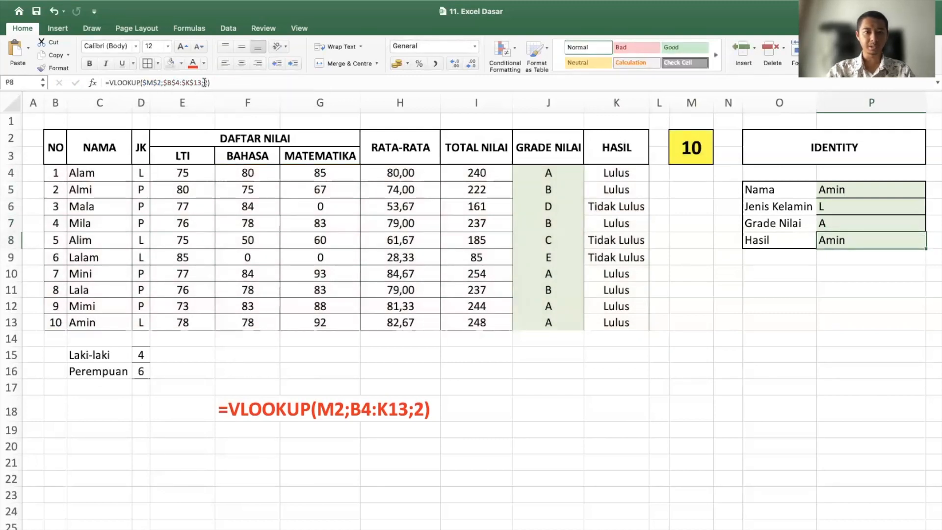
Set the column index of the Hasil VLOOKUP in P8 to 10
click(207, 82)
key(BackSpace)
text(10)
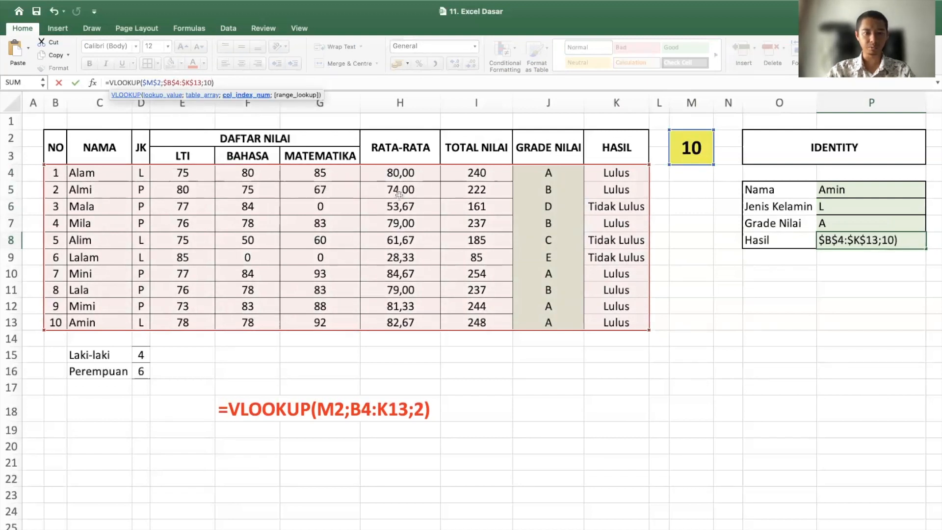
key(Return)
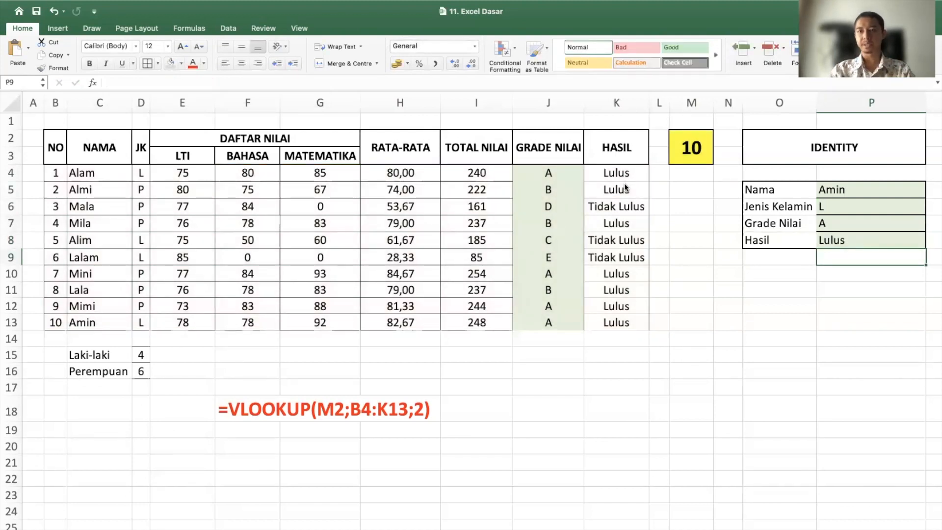
click(705, 247)
click(744, 290)
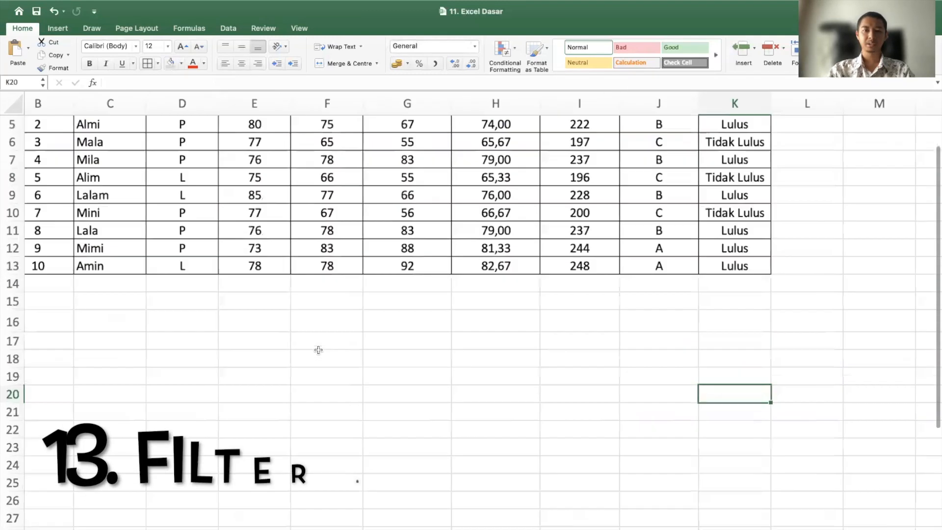
Add filters to the headers of the whole score table, from NO through HASIL in B2:K13
scroll(318, 350, up, 3)
scroll(318, 350, left, 3)
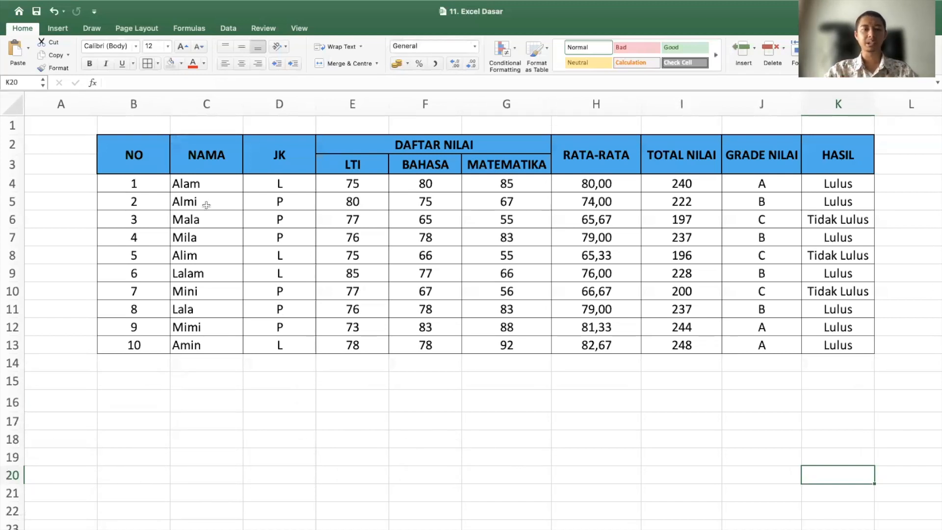
click(153, 183)
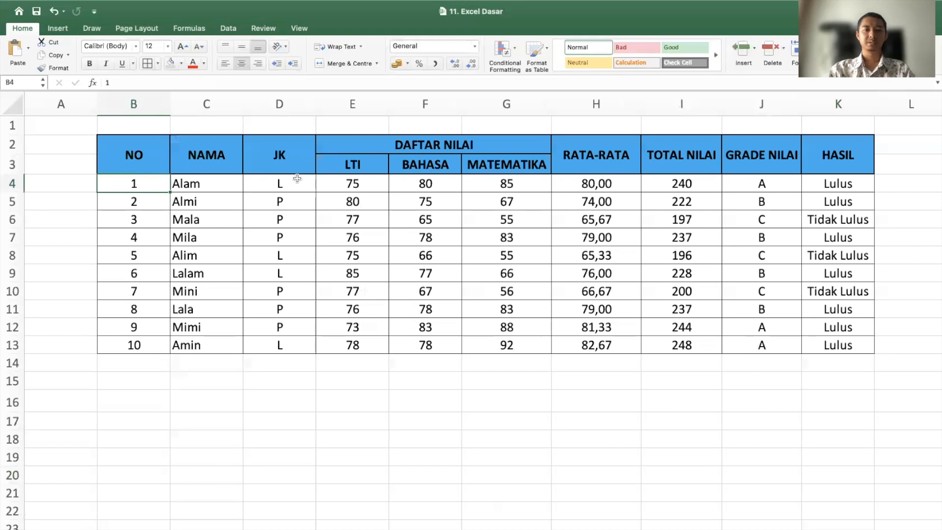
click(148, 147)
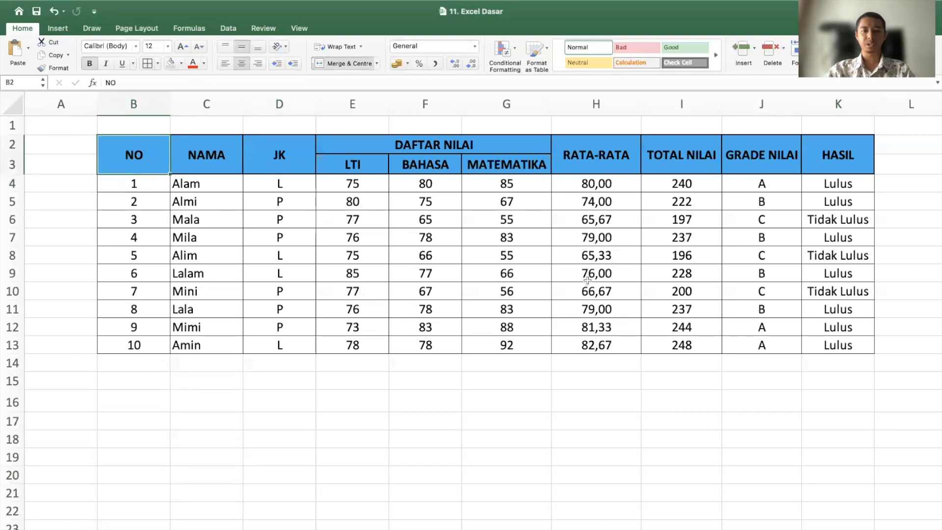
shift+click(834, 346)
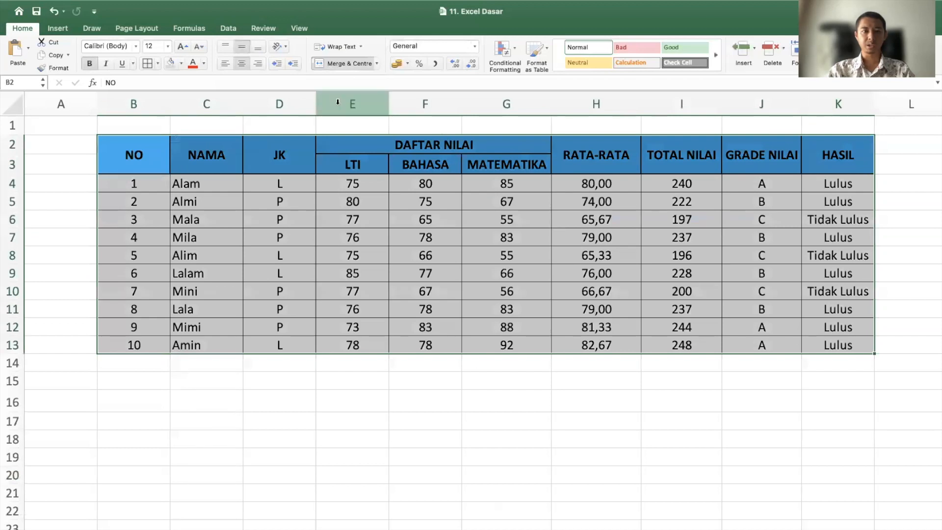
click(231, 27)
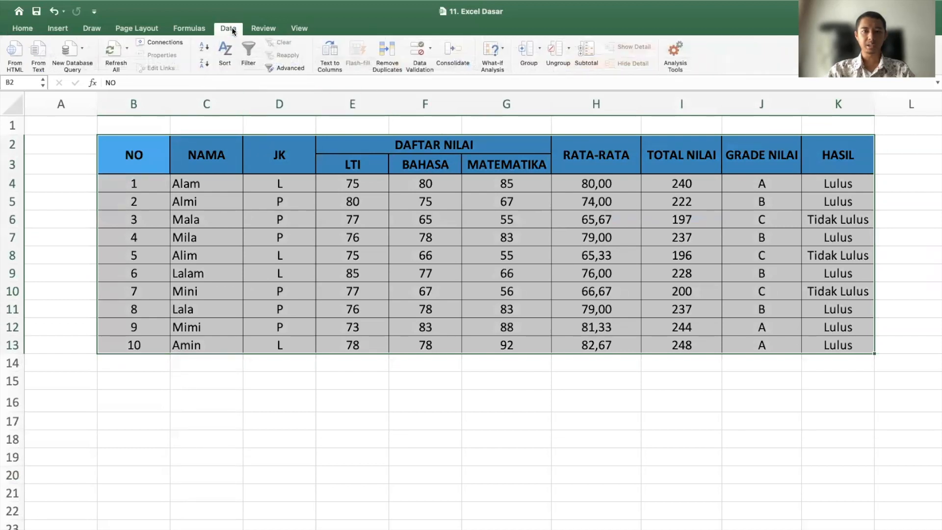
click(254, 53)
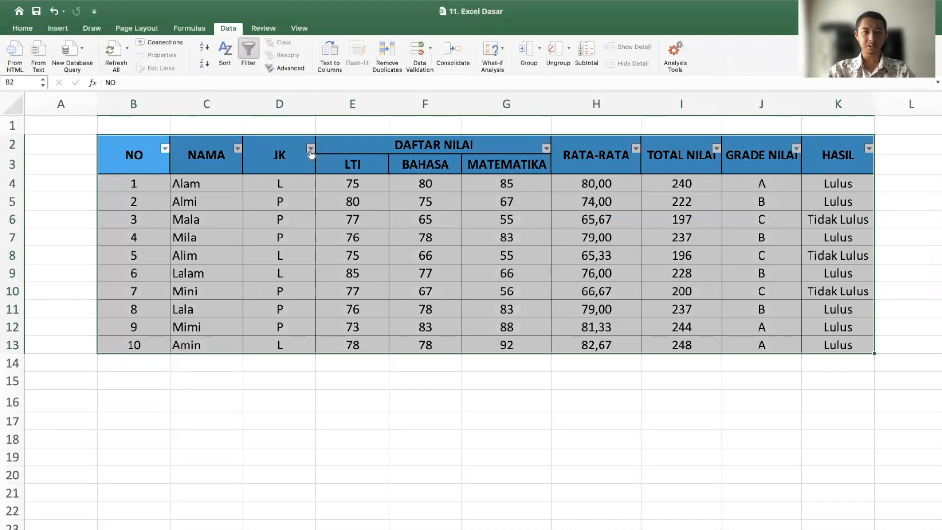
Filter the JK column to show only the L rows
click(297, 225)
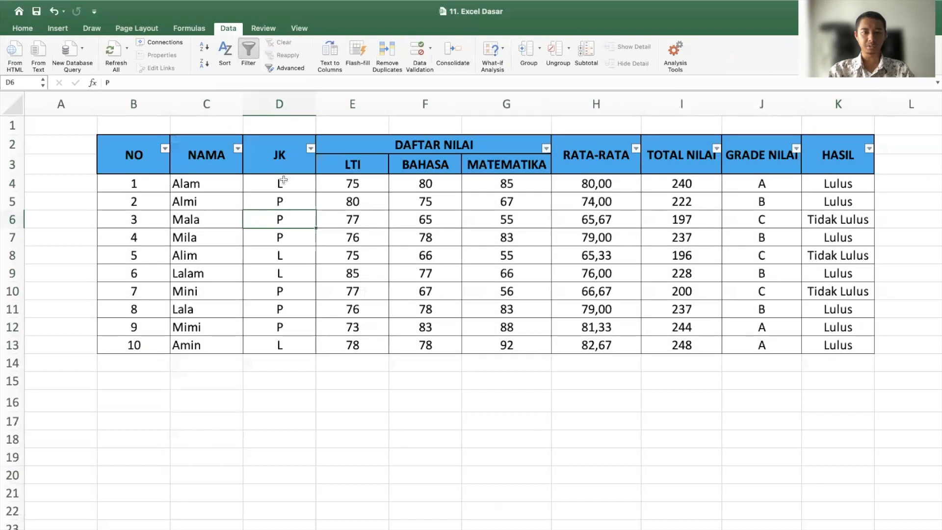
click(311, 150)
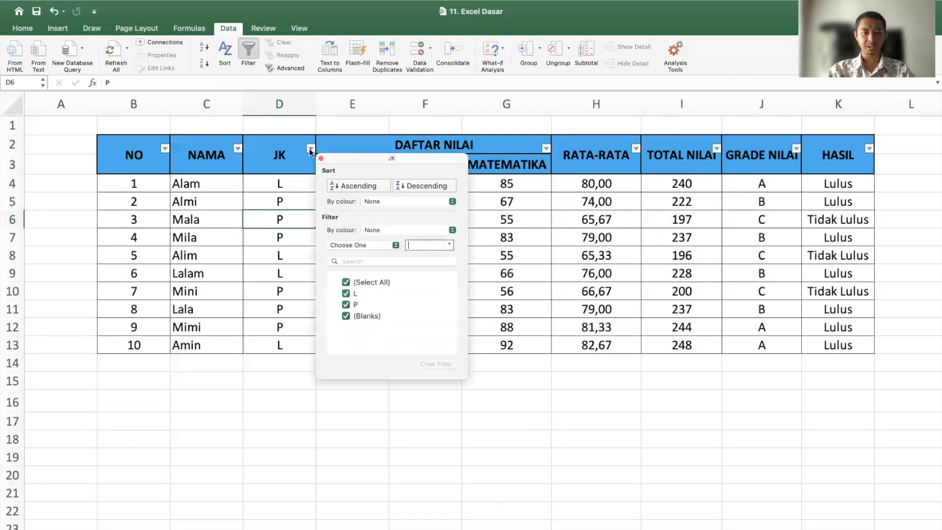
click(346, 283)
click(345, 293)
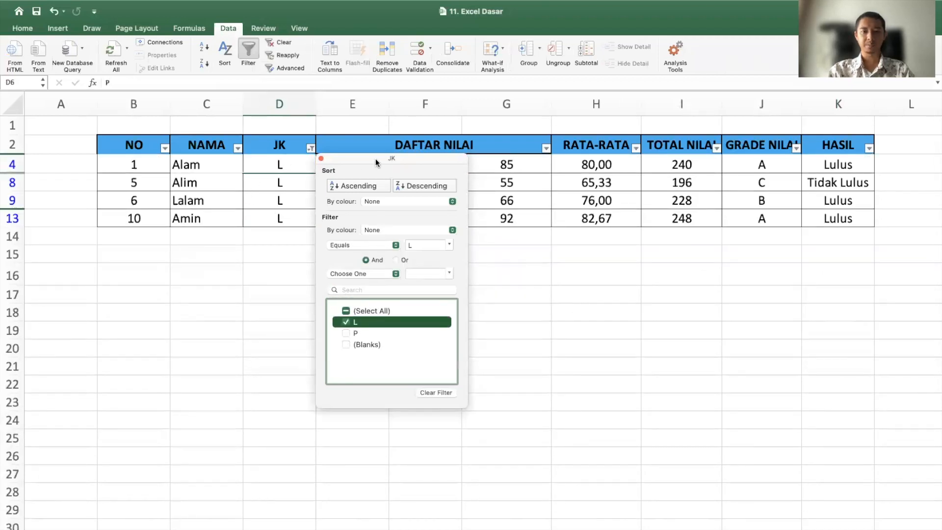
drag(375, 158, 501, 225)
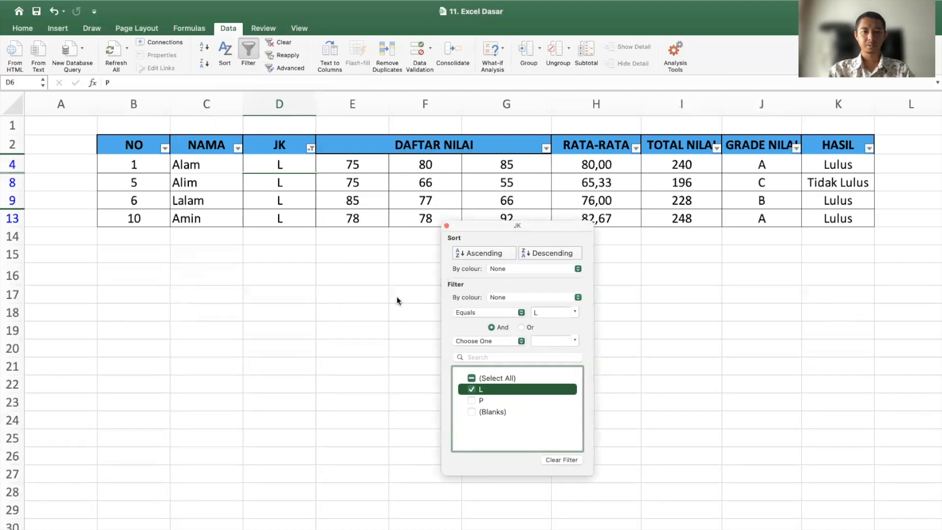
Include P and the blanks in the JK filter again and sort the table by JK in ascending order
click(472, 404)
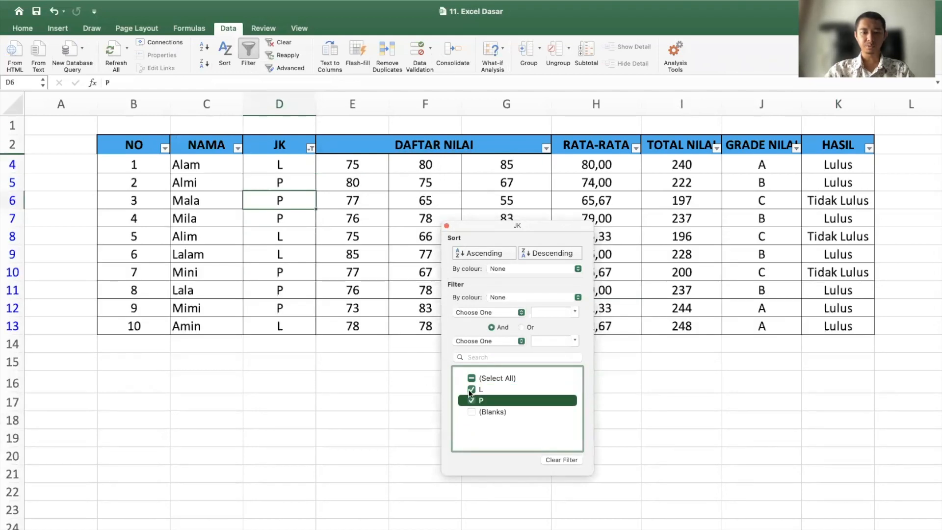
click(472, 411)
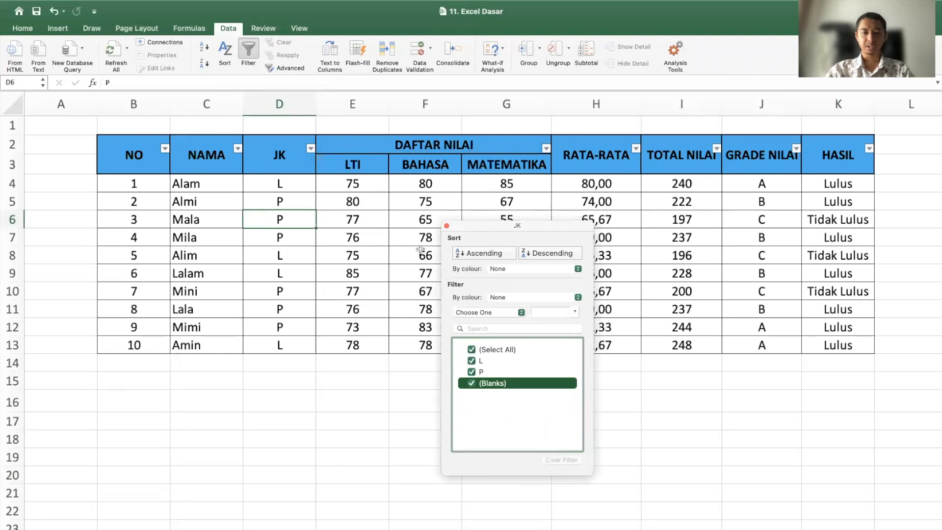
click(474, 252)
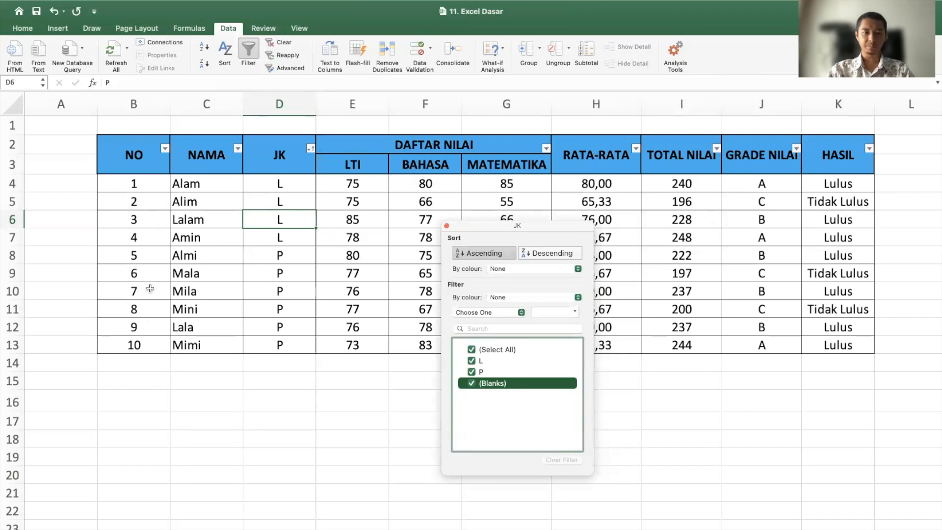
key(Escape)
click(147, 244)
click(147, 215)
click(146, 188)
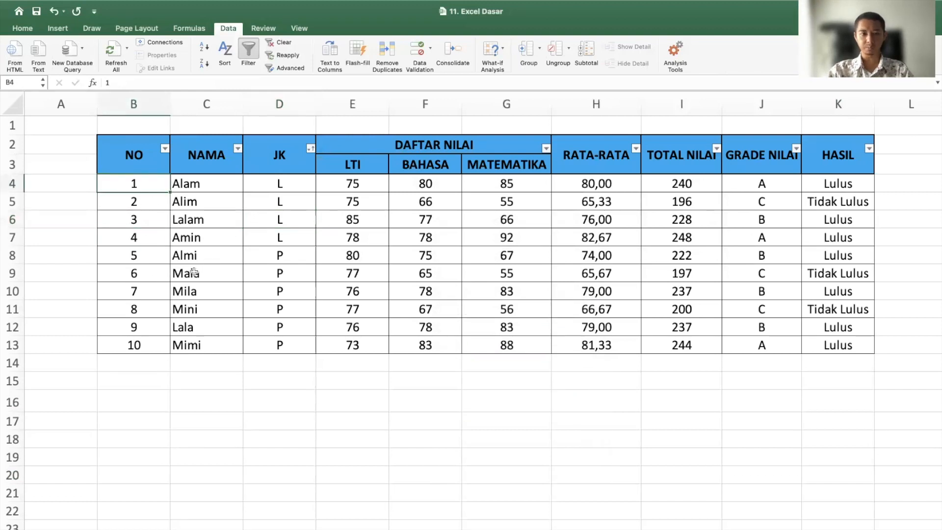
click(148, 199)
click(151, 261)
click(313, 197)
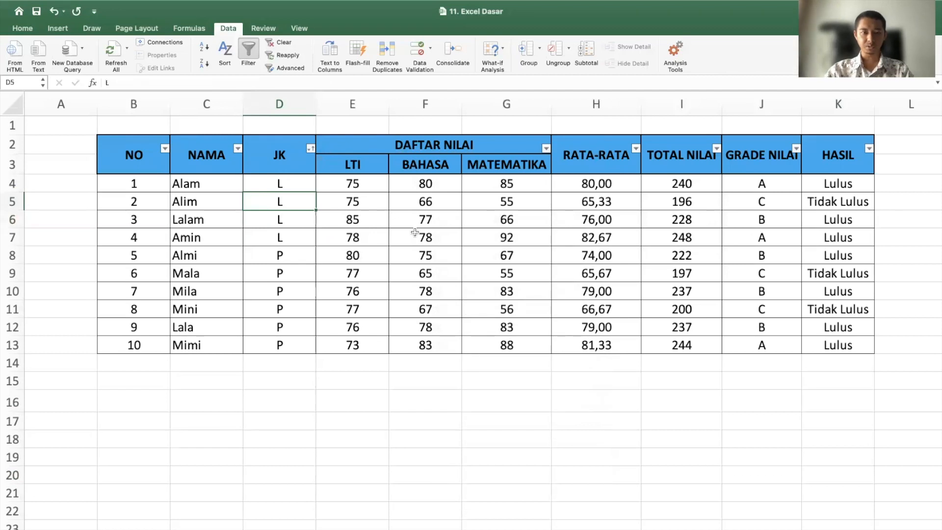
Start a custom sort of the data rows B4:K13 and treat the list as having no headers
click(150, 182)
key(super+shift+Down)
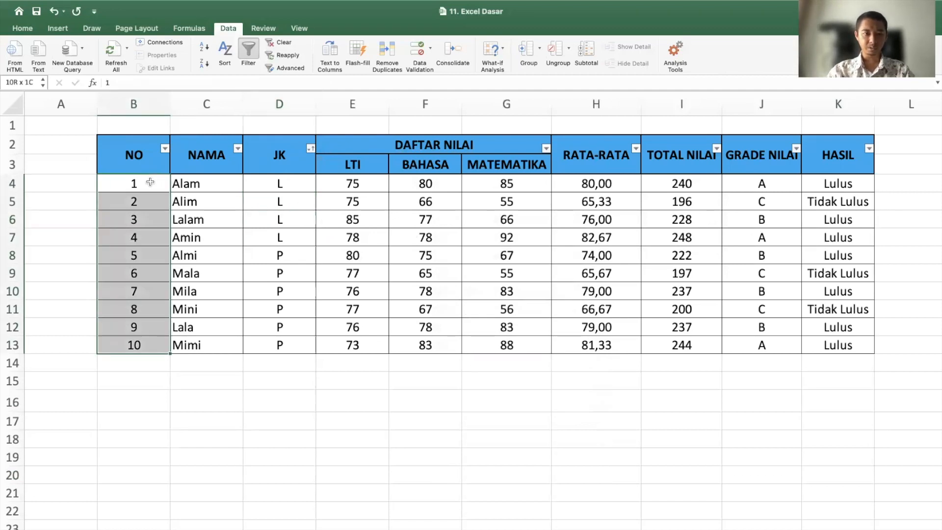
key(shift+Right)
key(shift+Right)
key(shift+Right)
key(shift+Right)
key(shift+Right)
key(shift+Right)
key(shift+Right)
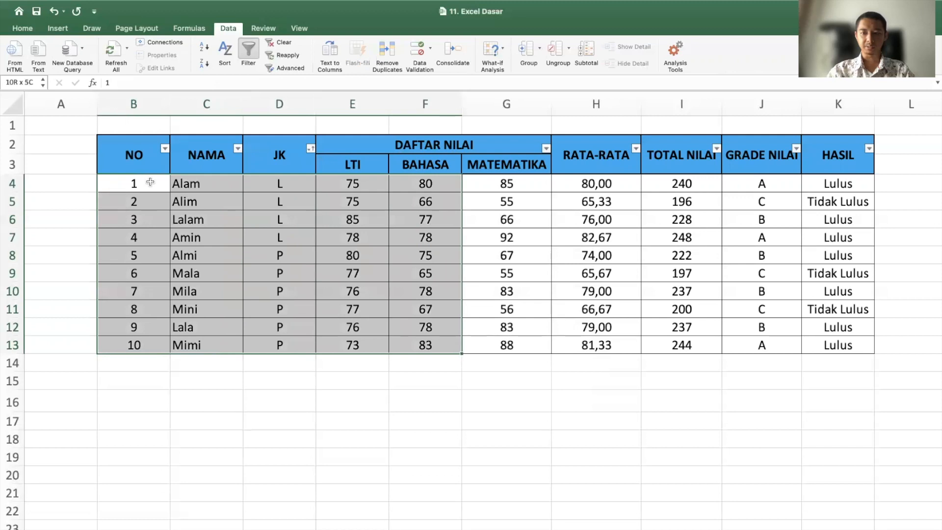
key(shift+Right)
key(shift+Right)
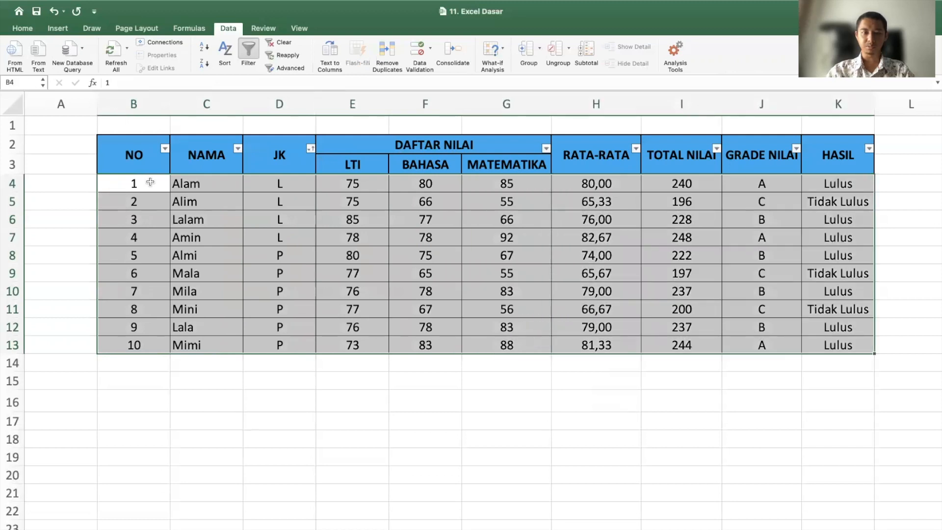
click(226, 54)
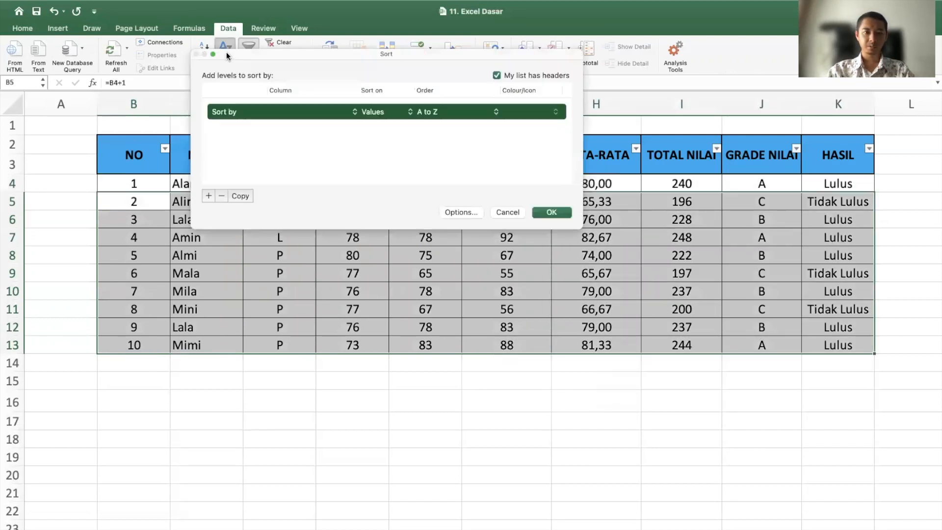
drag(304, 56, 380, 354)
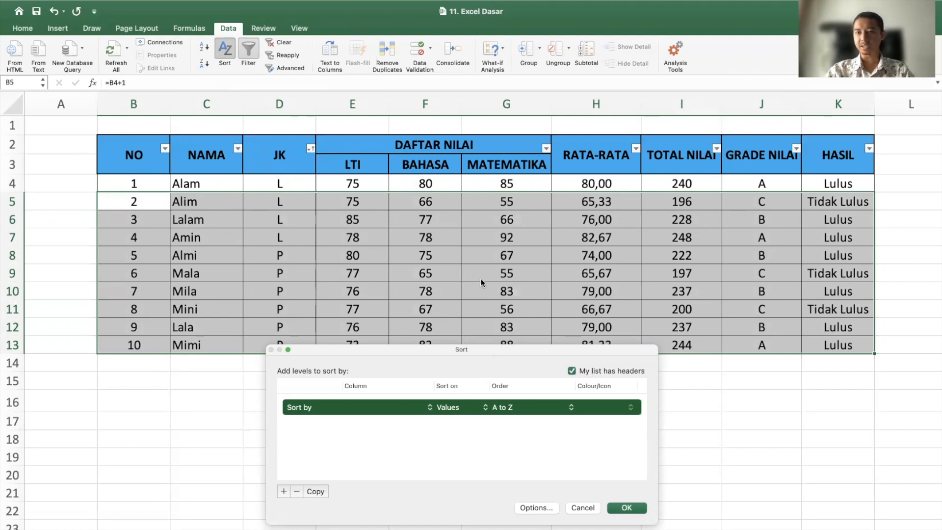
click(572, 370)
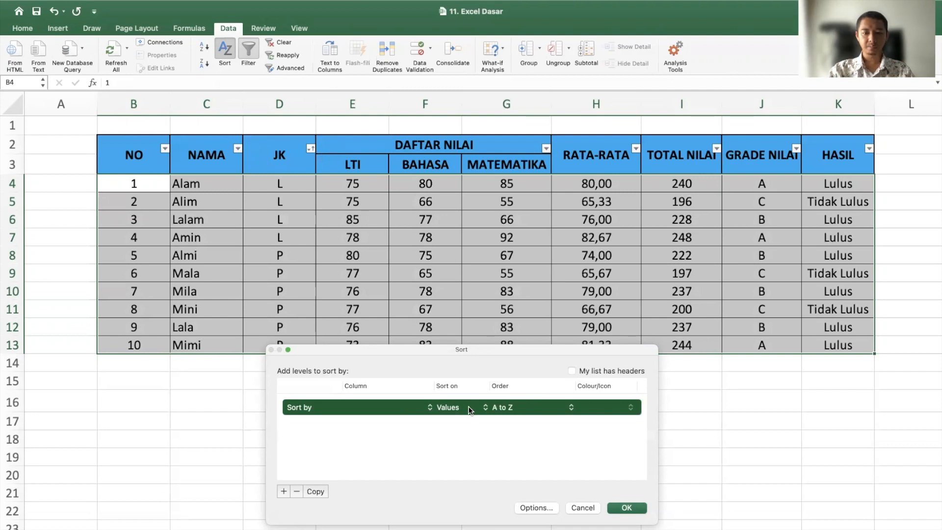
Sort the data rows by column C from A to Z and, within that, by column H from largest to smallest
click(412, 406)
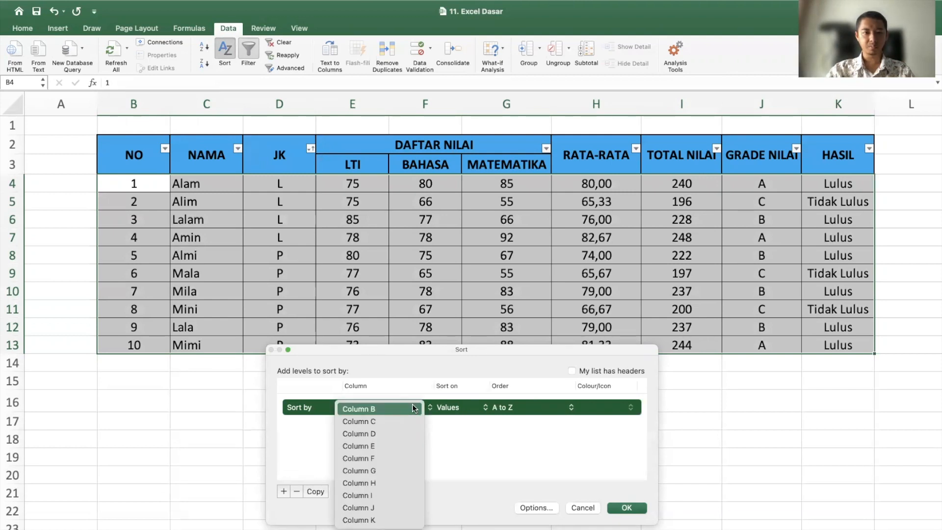
click(391, 417)
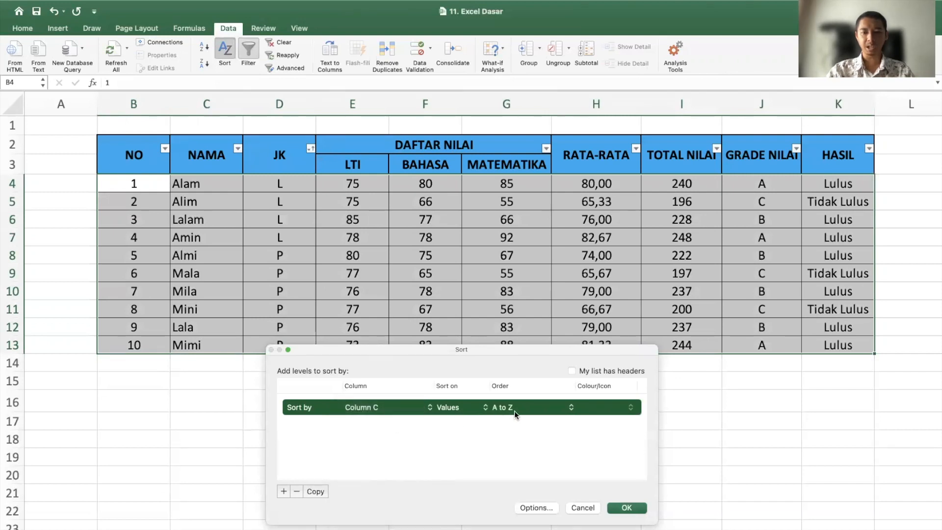
click(284, 491)
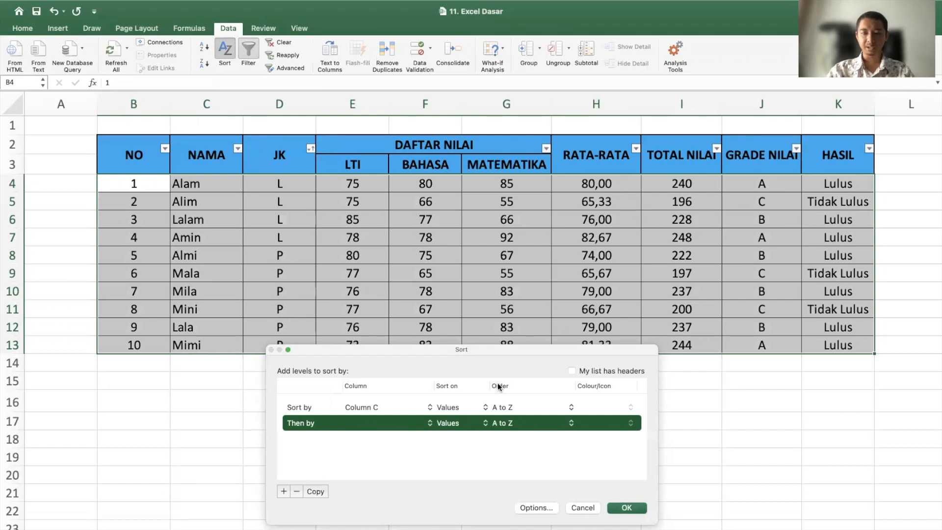
click(399, 423)
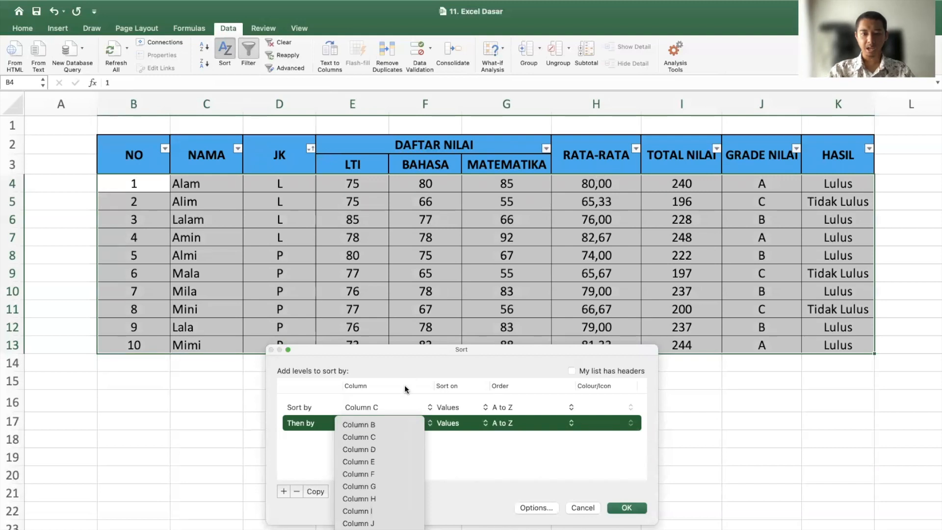
click(387, 498)
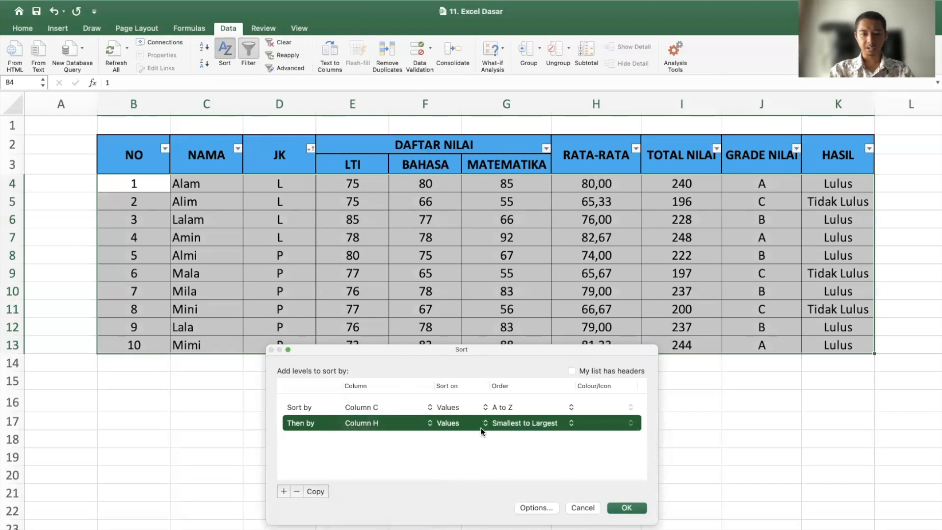
click(524, 429)
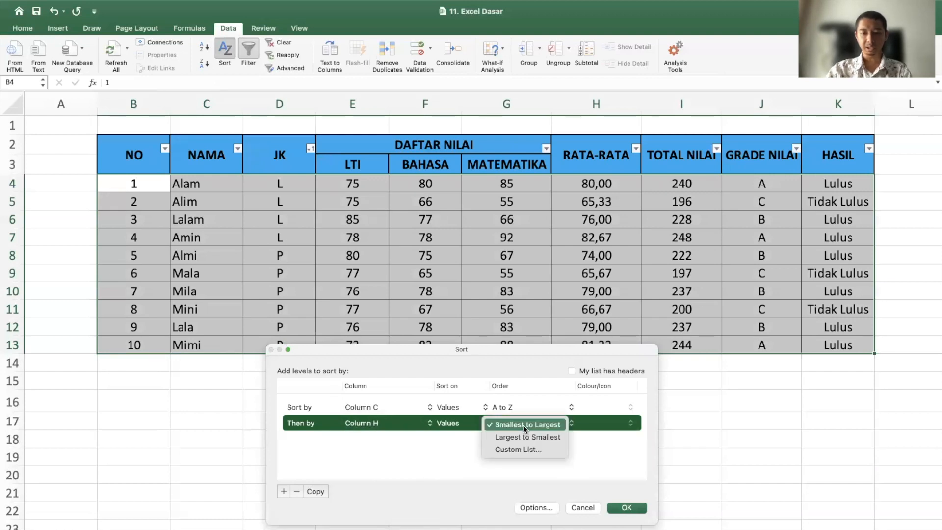
click(554, 437)
click(628, 507)
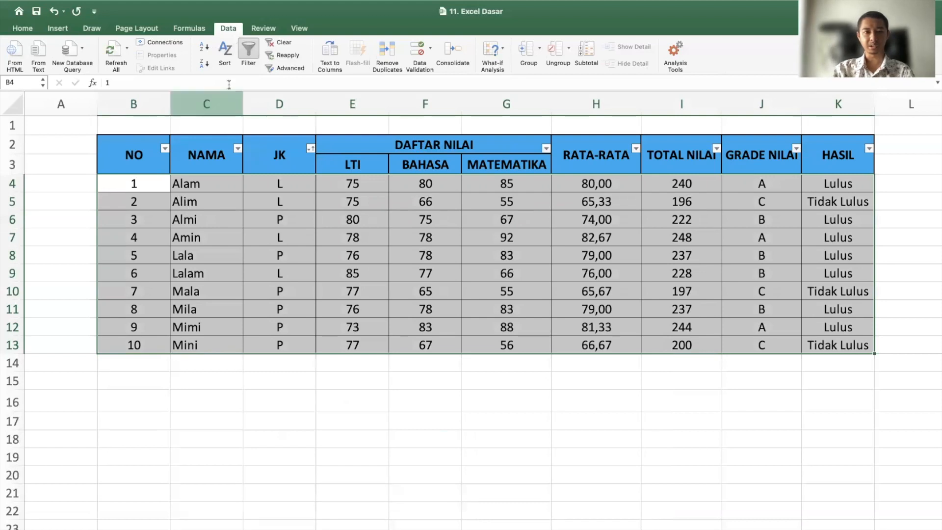
Reopen the custom sort for the data rows and set its first level to column H, largest to smallest
click(227, 54)
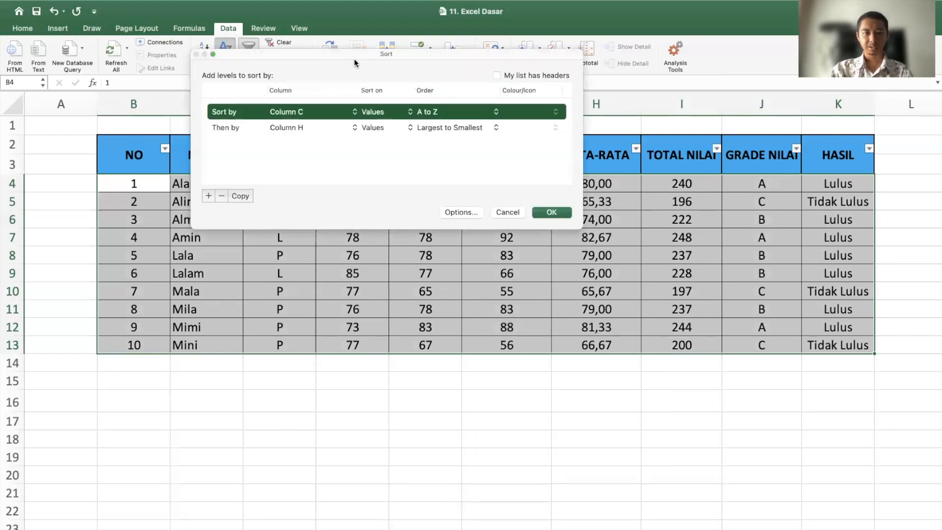
drag(357, 59, 453, 367)
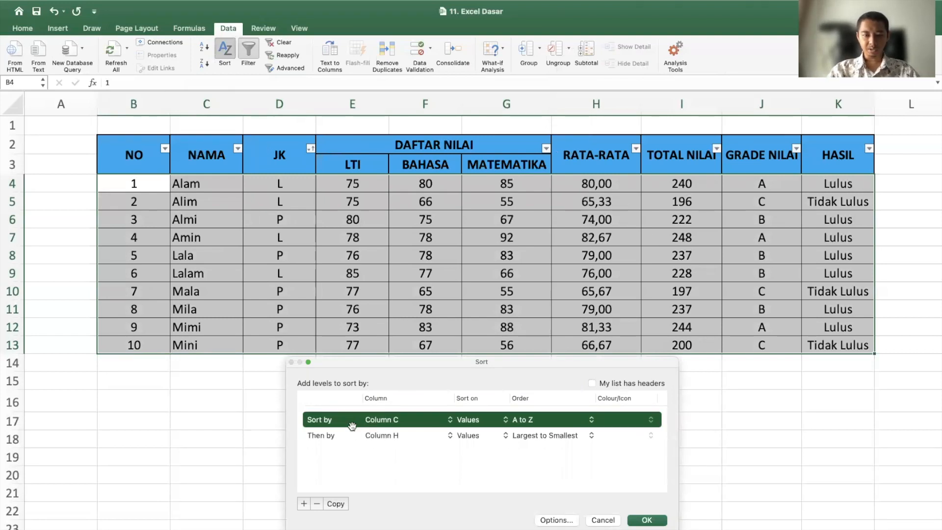
click(404, 419)
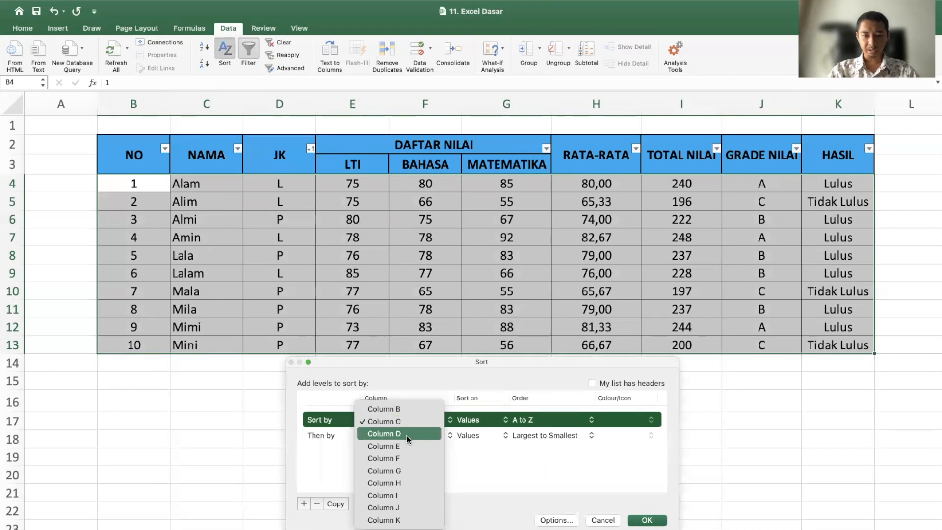
click(409, 484)
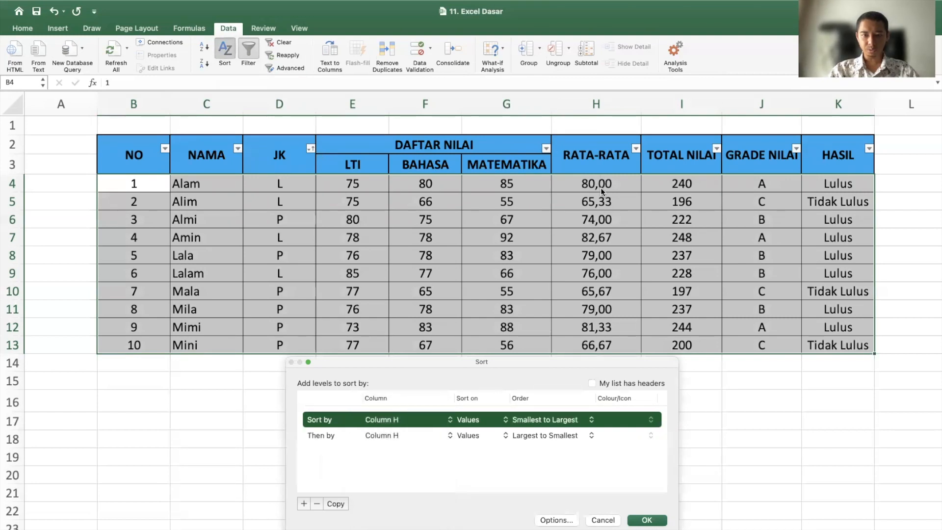
click(530, 421)
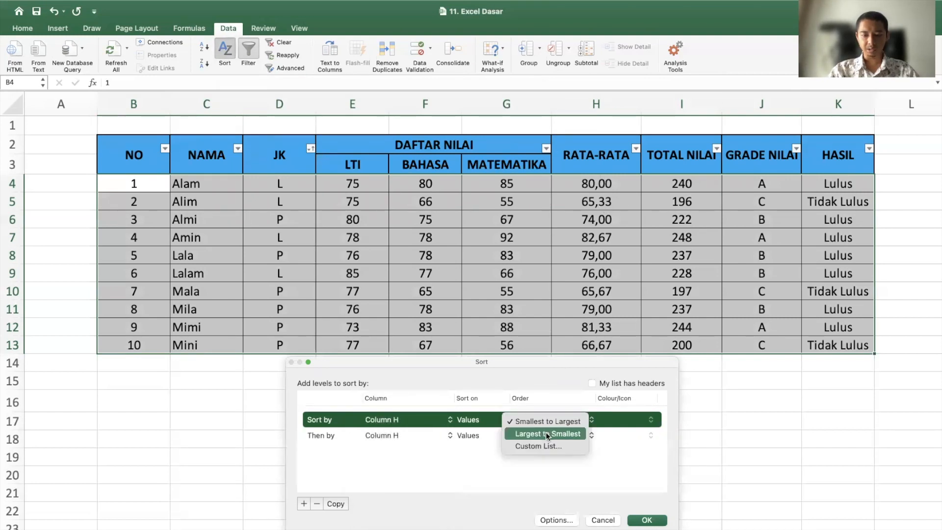
click(545, 433)
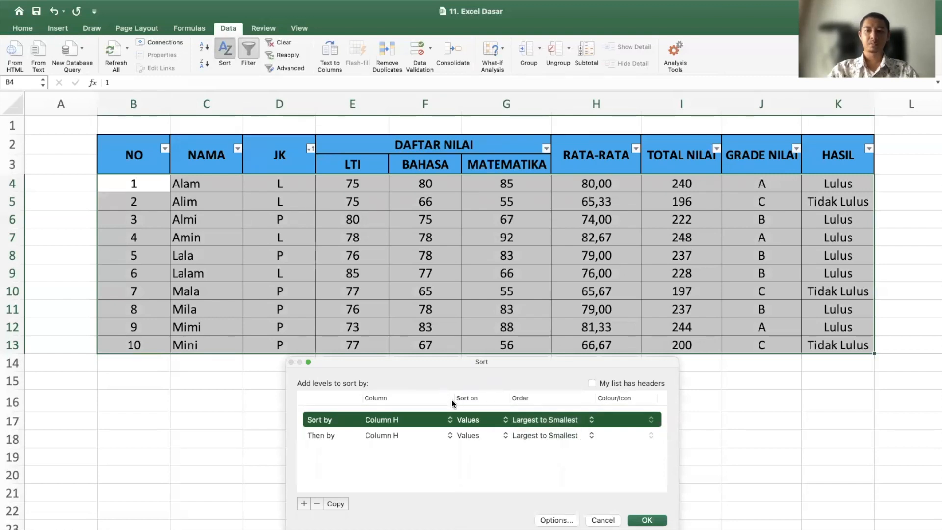
Set the second sort level to column D from Z to A and apply the sort
click(381, 436)
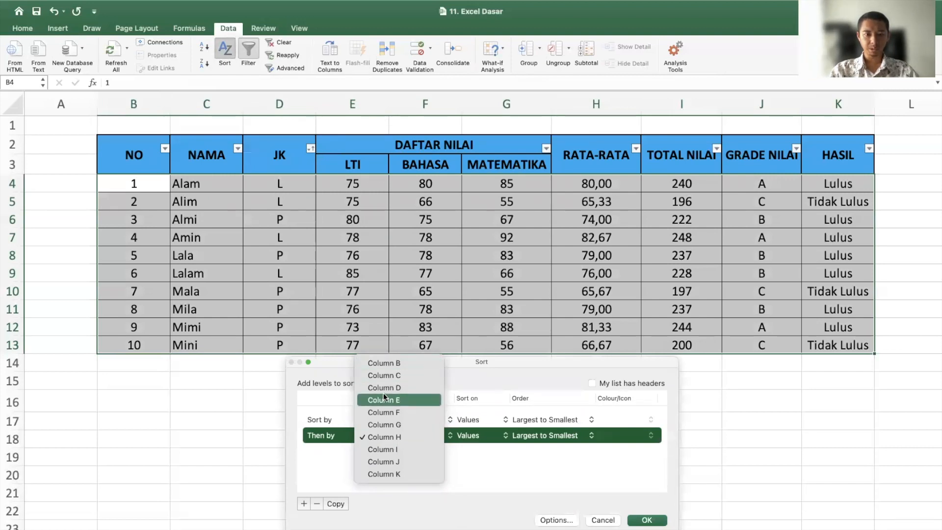
click(403, 387)
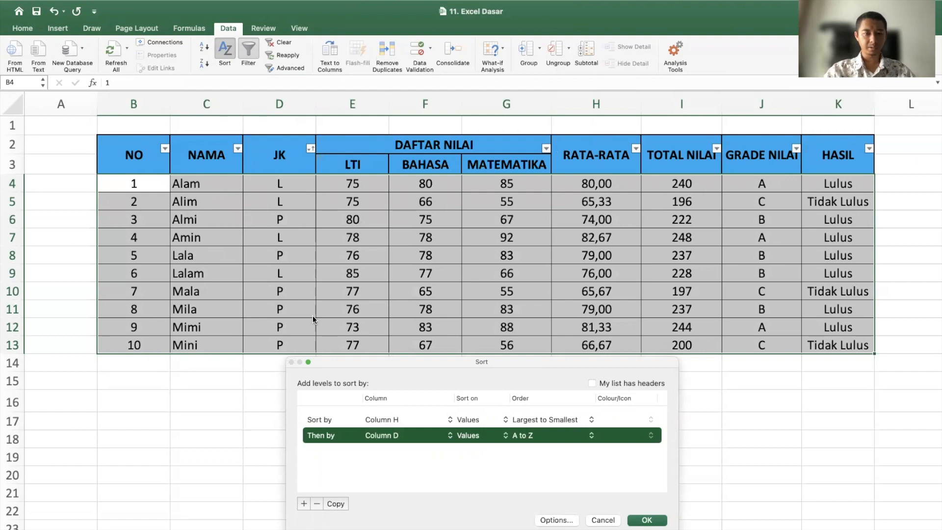
click(546, 435)
click(555, 449)
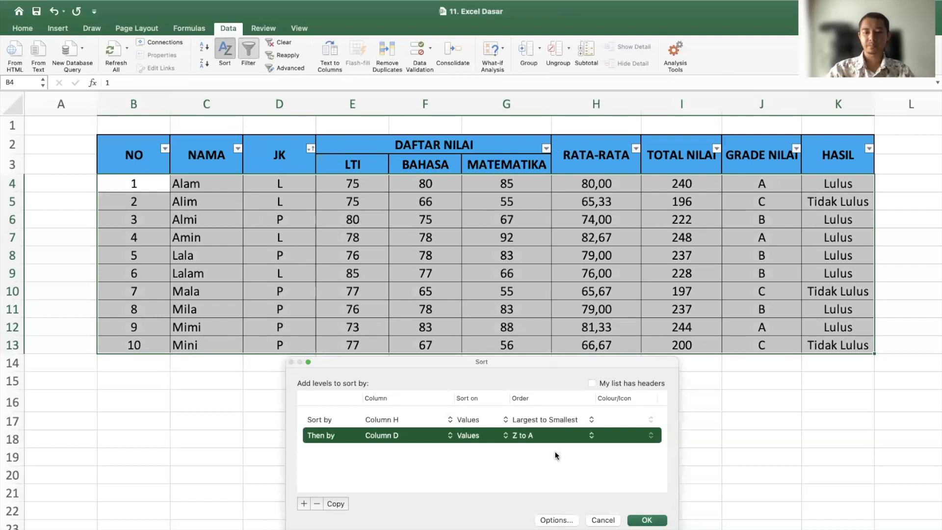
click(647, 520)
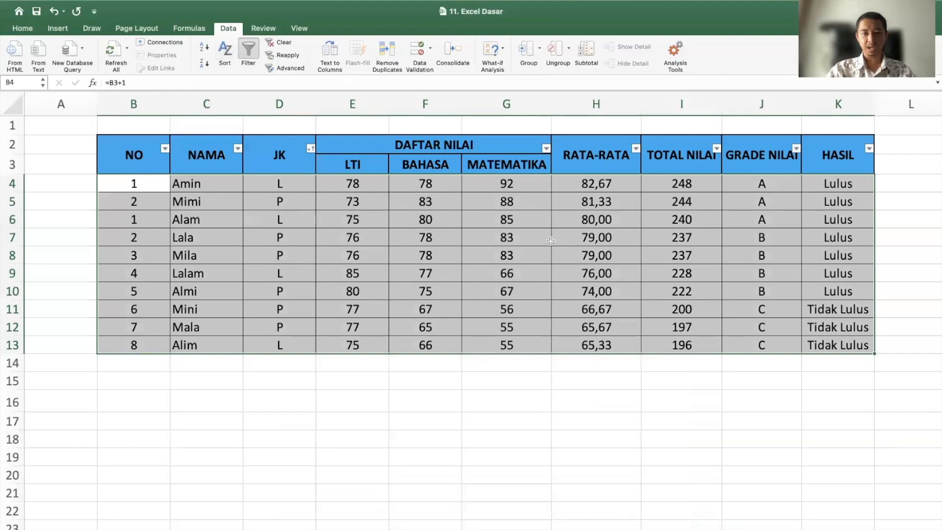
Review the tied averages and the sort levels defined for the data rows B4:K13, and close the sort settings without applying
click(585, 241)
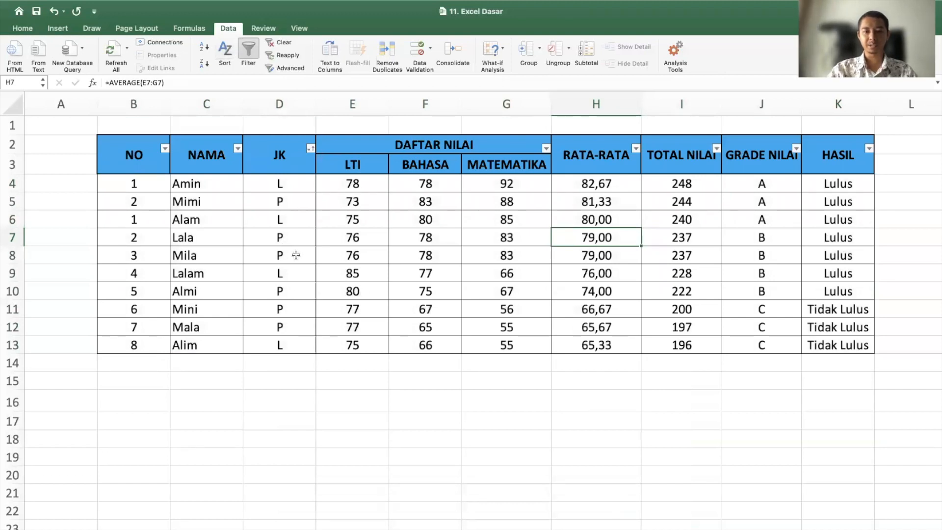
click(295, 238)
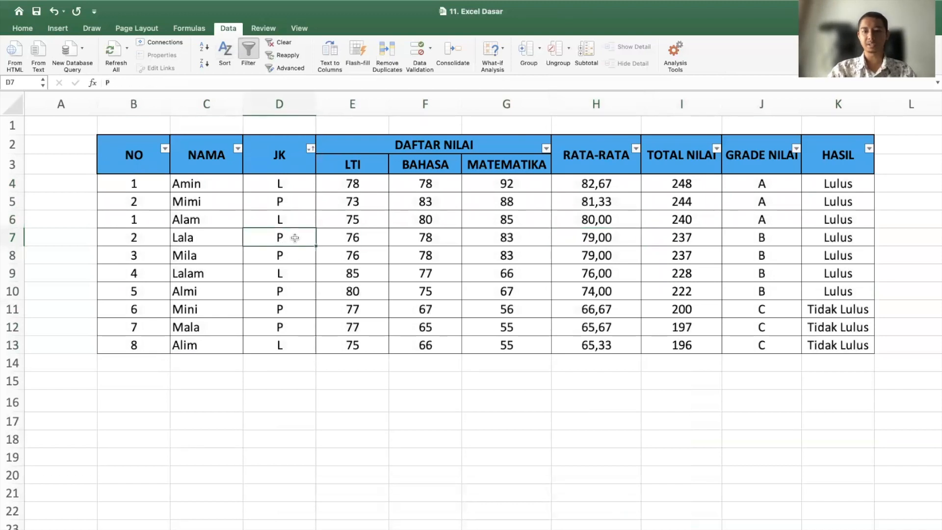
click(225, 49)
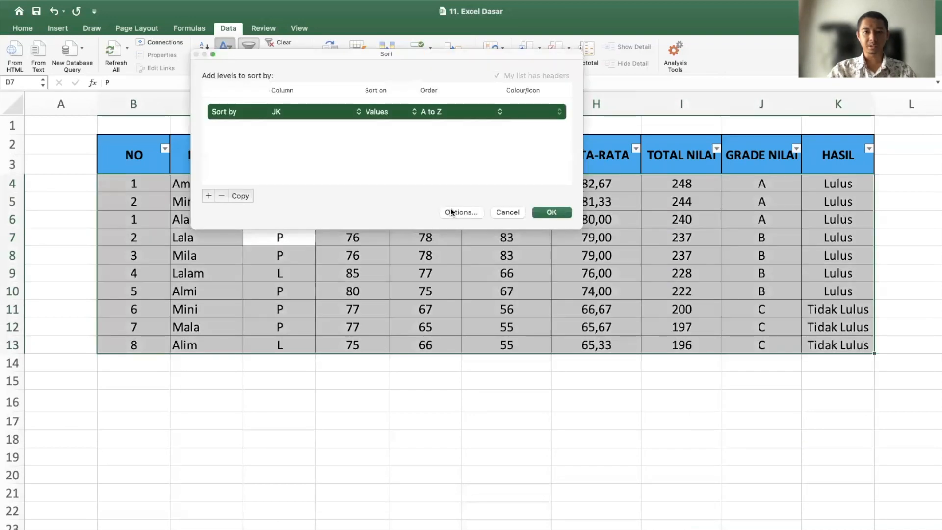
click(498, 213)
click(303, 219)
click(119, 184)
shift+click(838, 345)
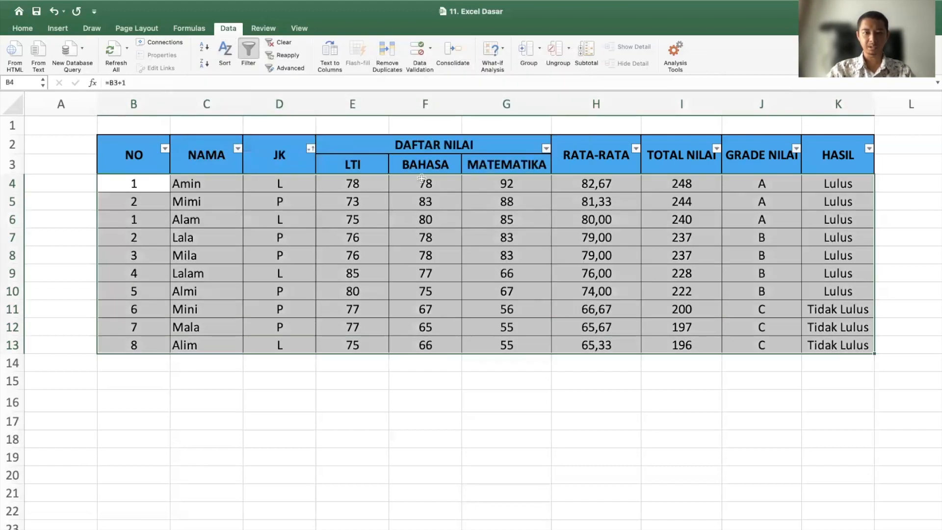
click(225, 49)
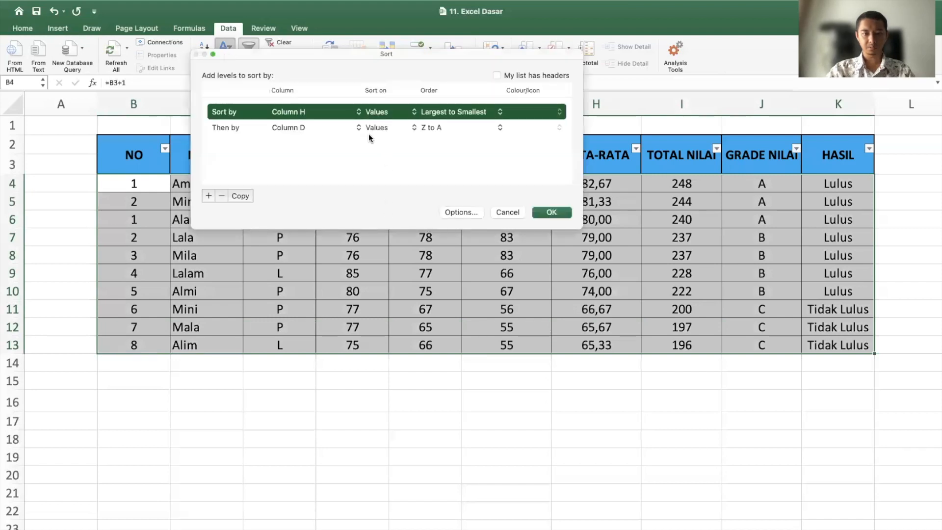
drag(379, 55, 388, 307)
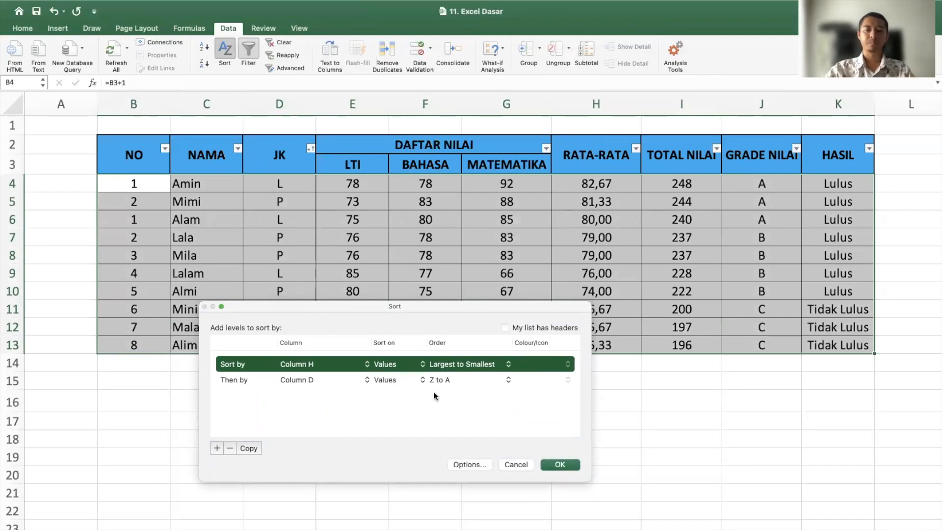
click(516, 465)
click(519, 464)
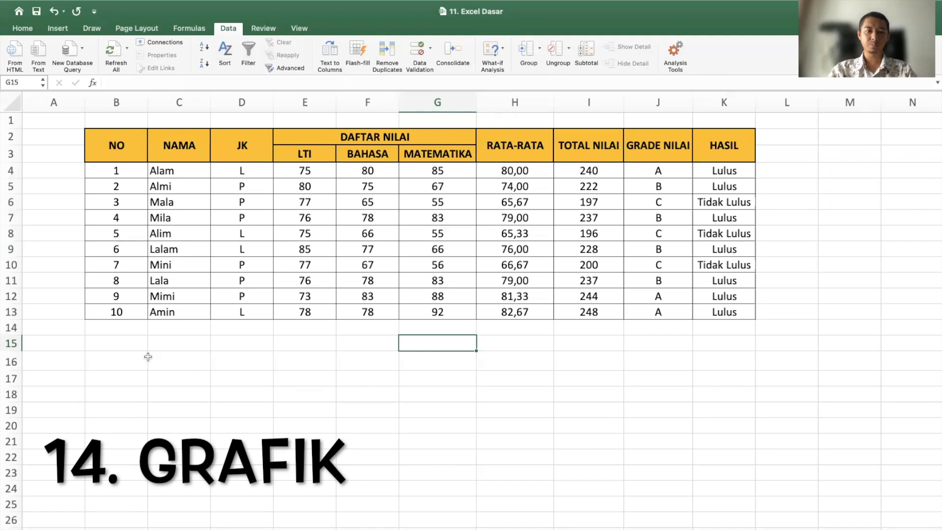
Insert a recommended stacked column chart based on the score table's data rows B4:K13
click(134, 361)
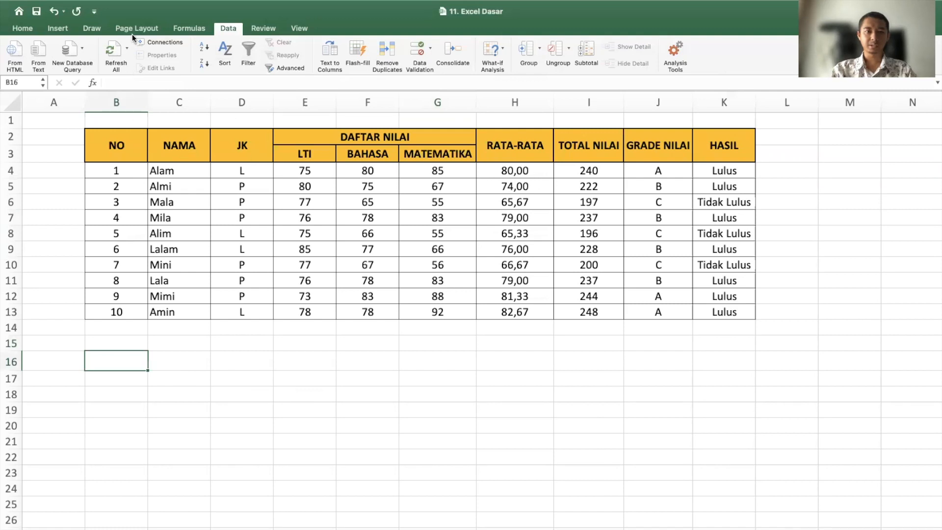
click(131, 175)
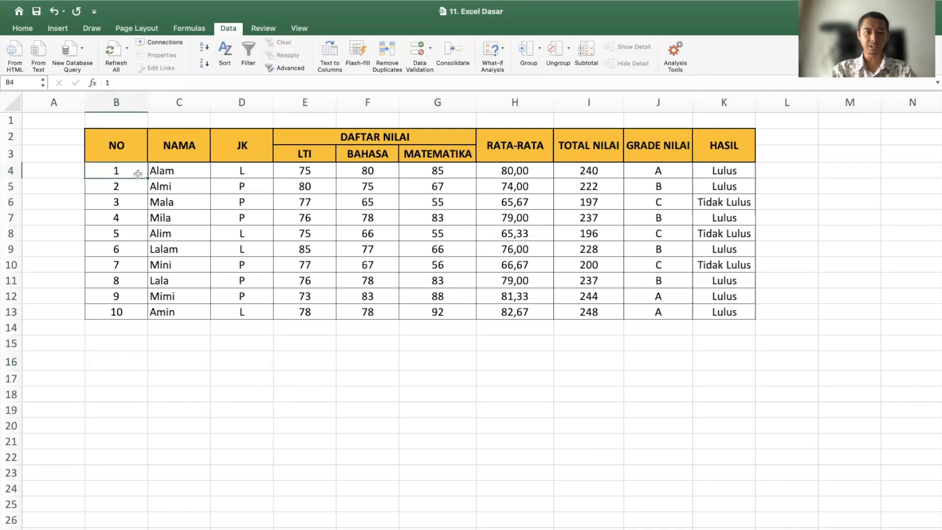
shift+click(717, 308)
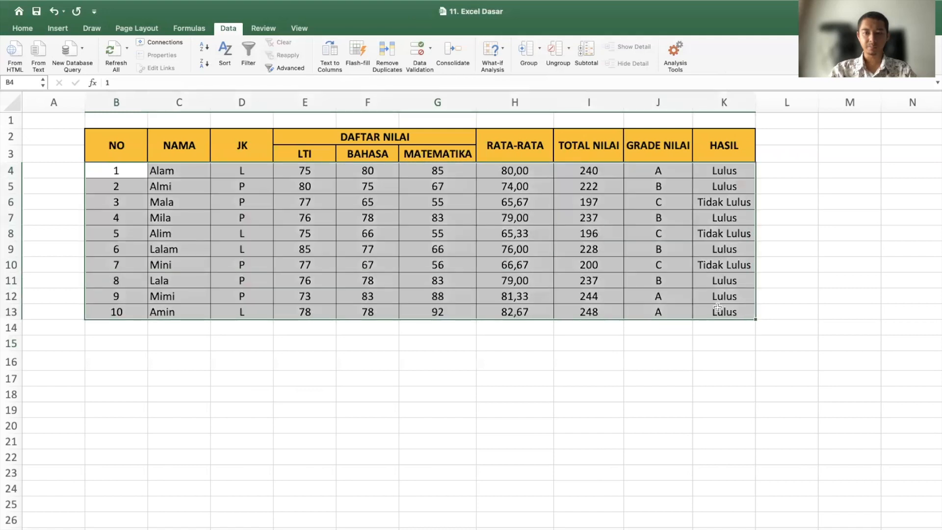
click(58, 29)
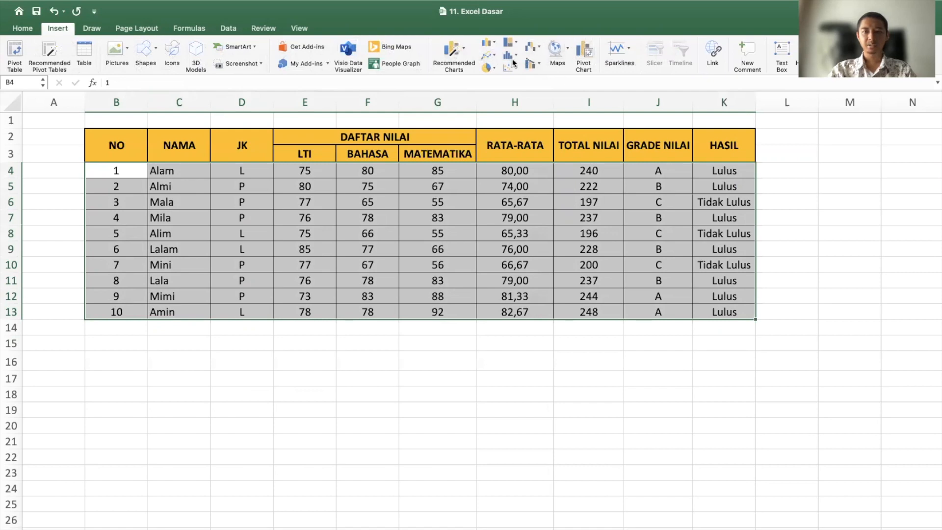
click(464, 52)
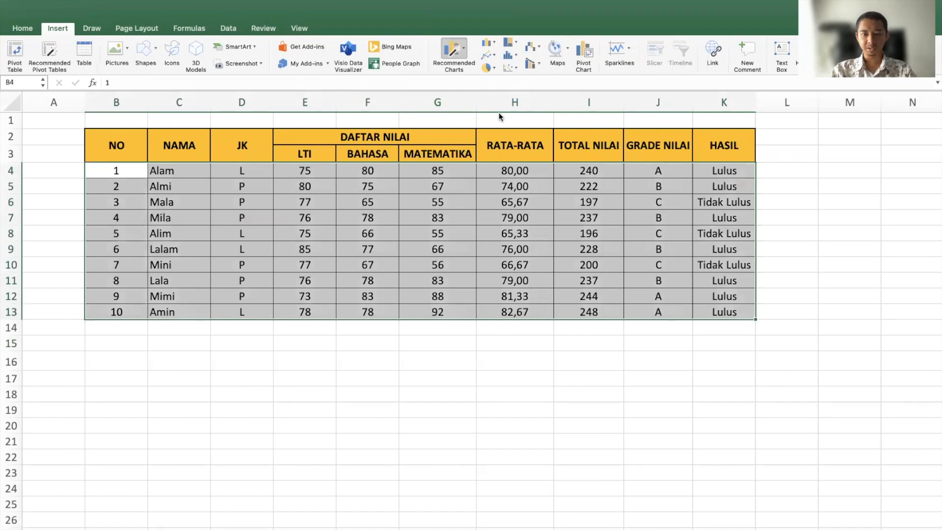
click(492, 43)
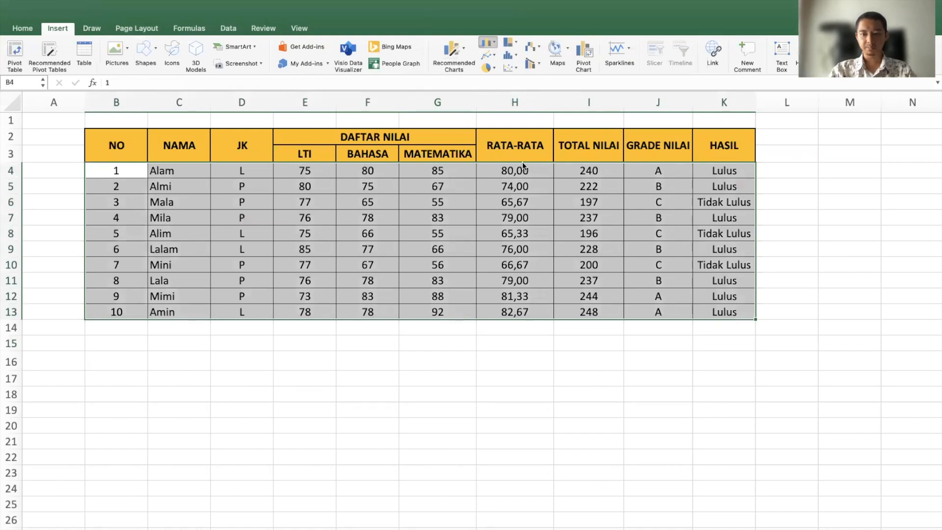
click(489, 38)
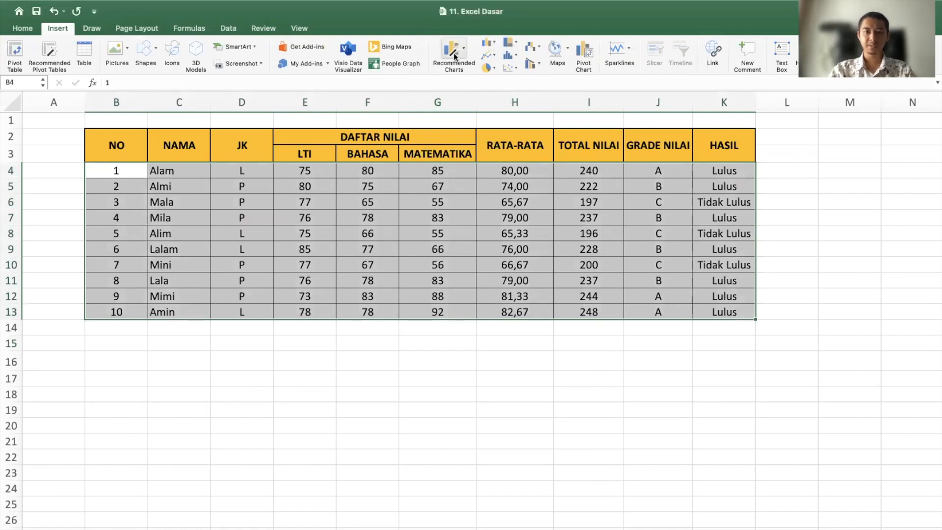
click(488, 66)
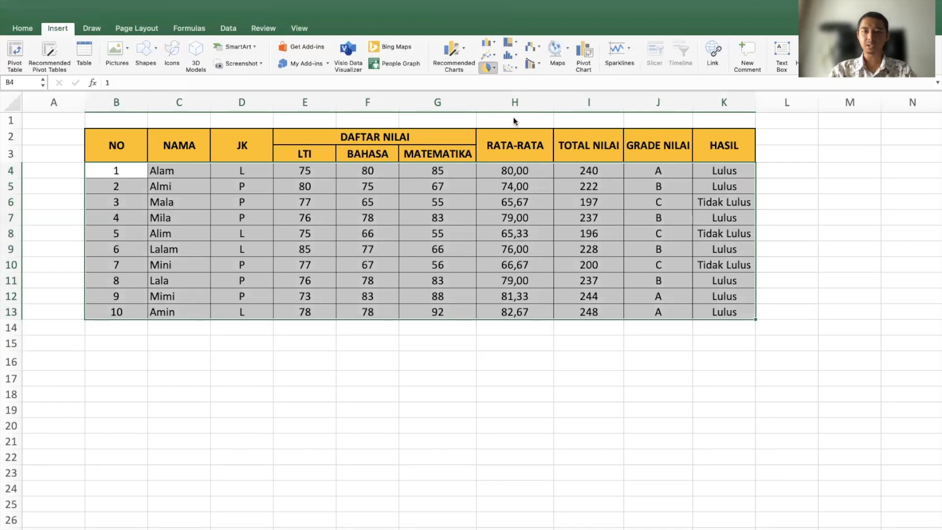
click(453, 56)
click(459, 55)
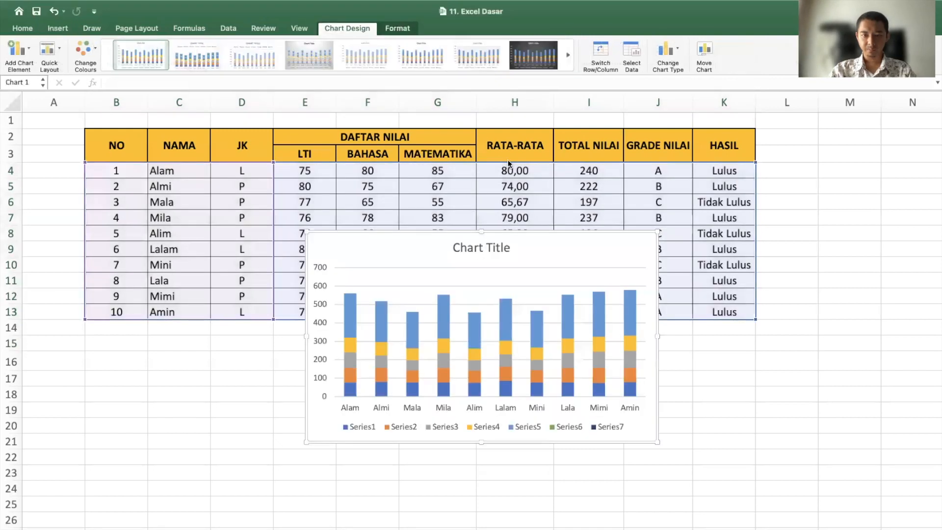
Place the chart below the table and limit its data series to the LTI, BAHASA and MATEMATIKA scores
drag(483, 246, 467, 330)
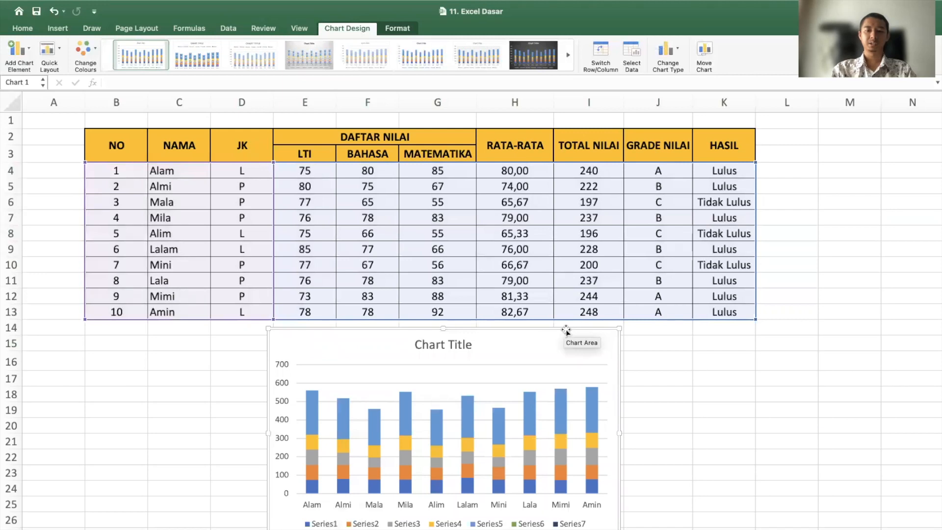
drag(566, 331, 488, 326)
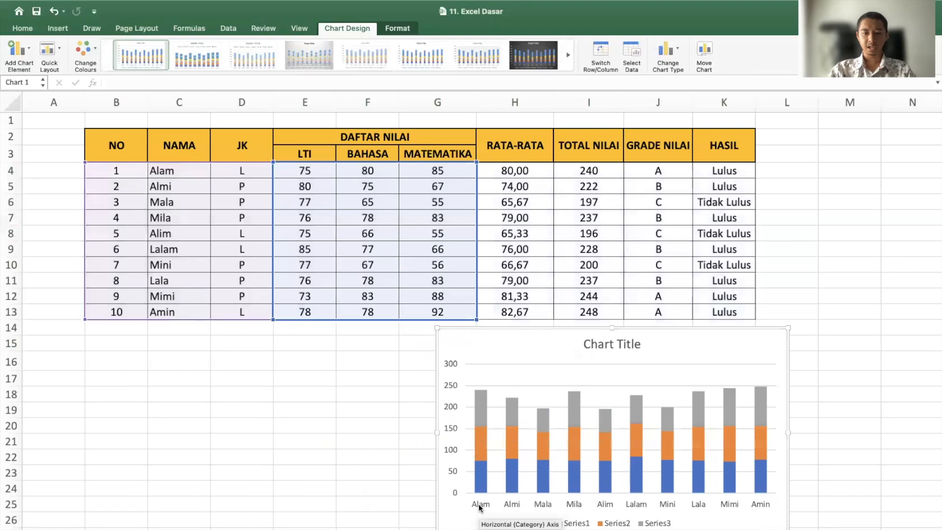
Examine the position options in the chart legend's formatting settings
mouse_move(475, 469)
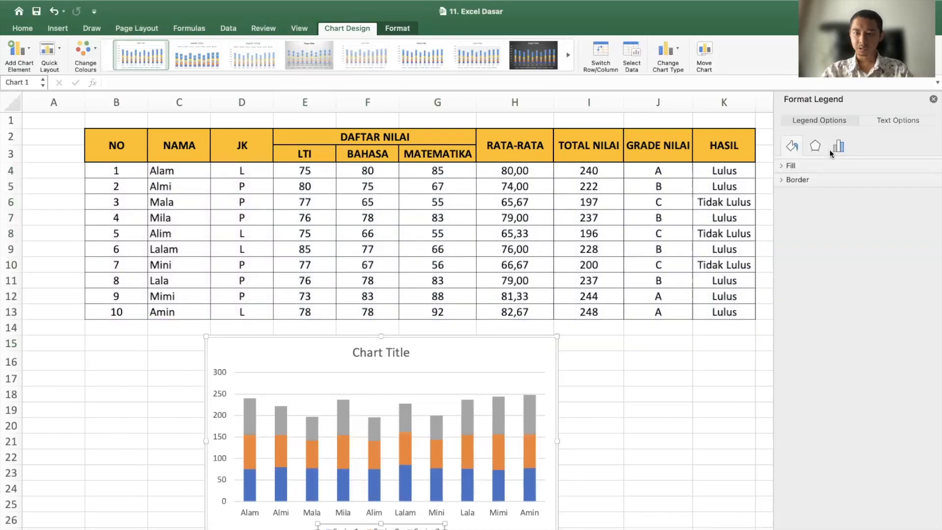
click(839, 145)
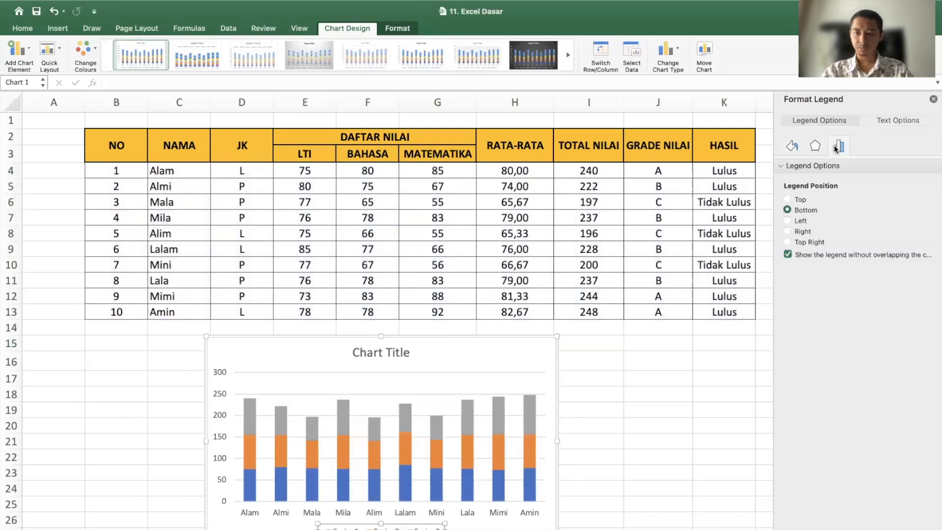
scroll(465, 190, down, 1)
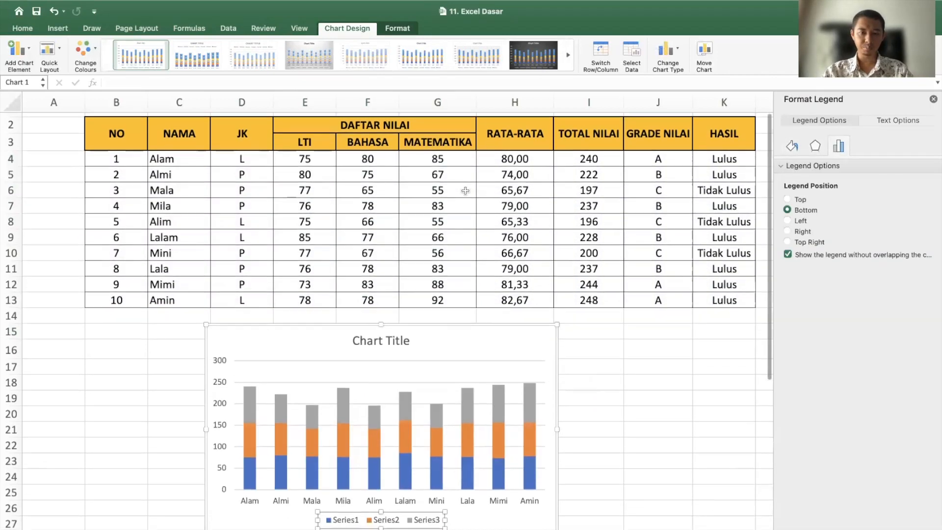
Delete the stacked column chart below the score table
click(400, 172)
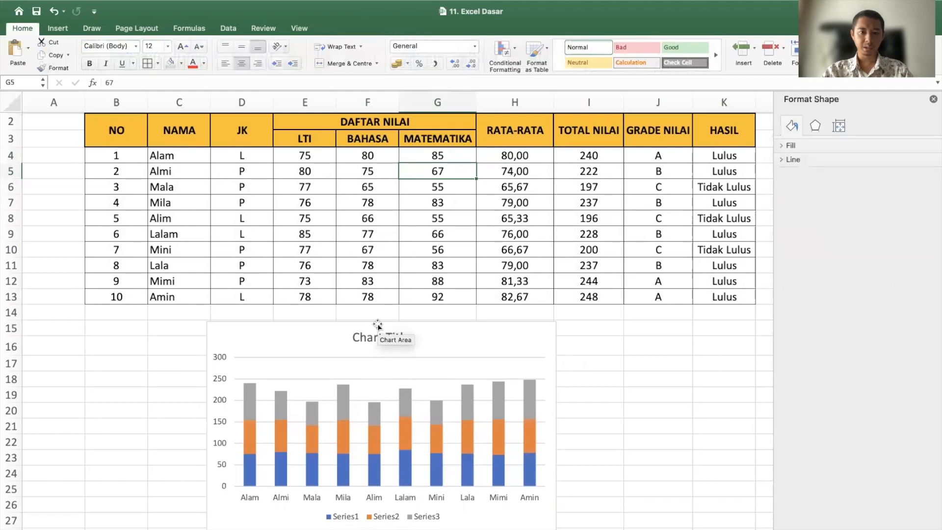
click(401, 324)
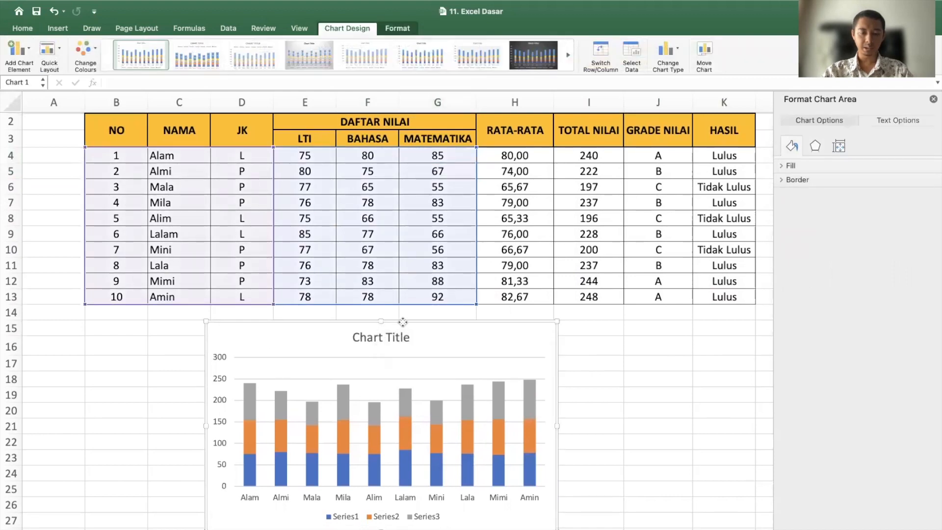
key(Delete)
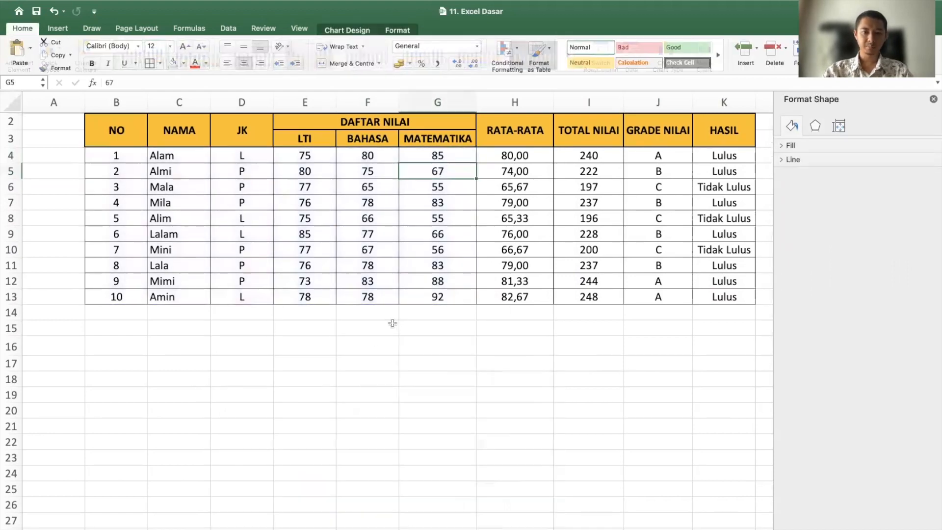
Copy the score table's names, gender and three score columns, C4:G13, to a new block starting at B17
click(167, 156)
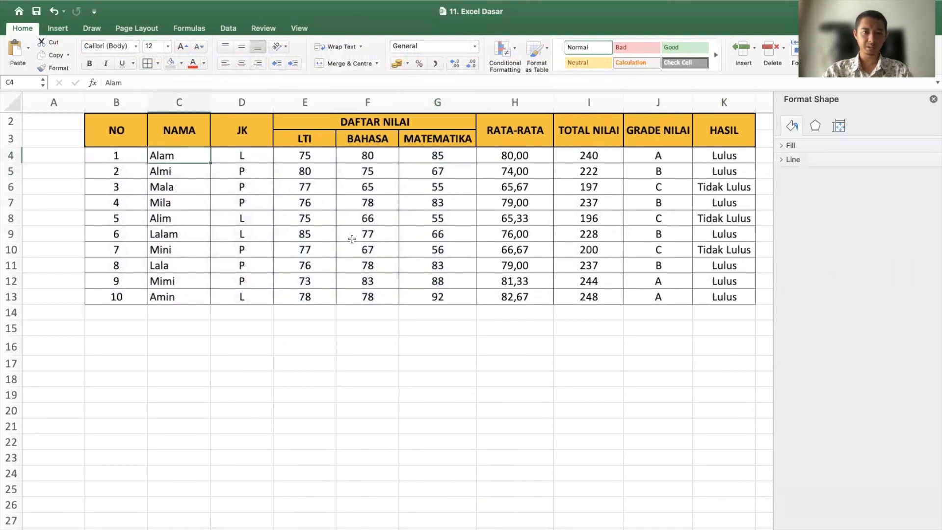
shift+click(453, 299)
key(ctrl+c)
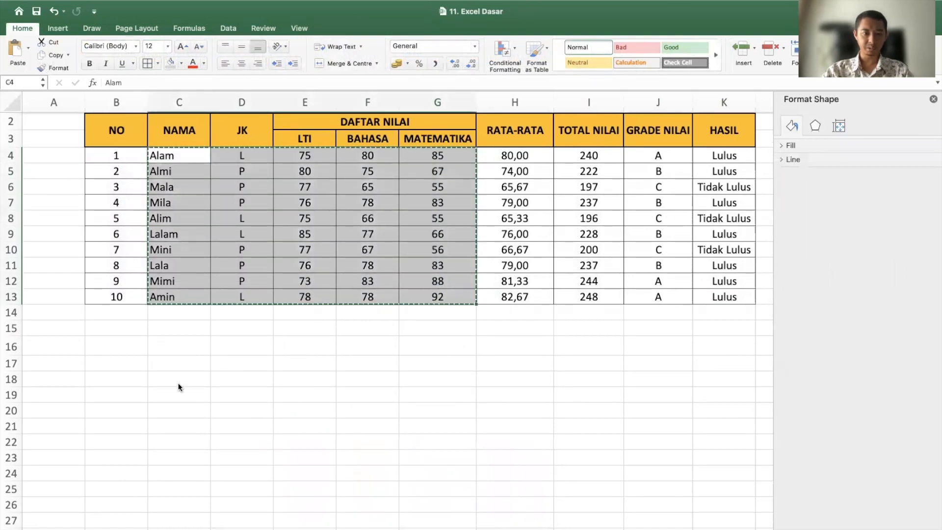
click(105, 366)
key(ctrl+v)
click(105, 366)
click(185, 362)
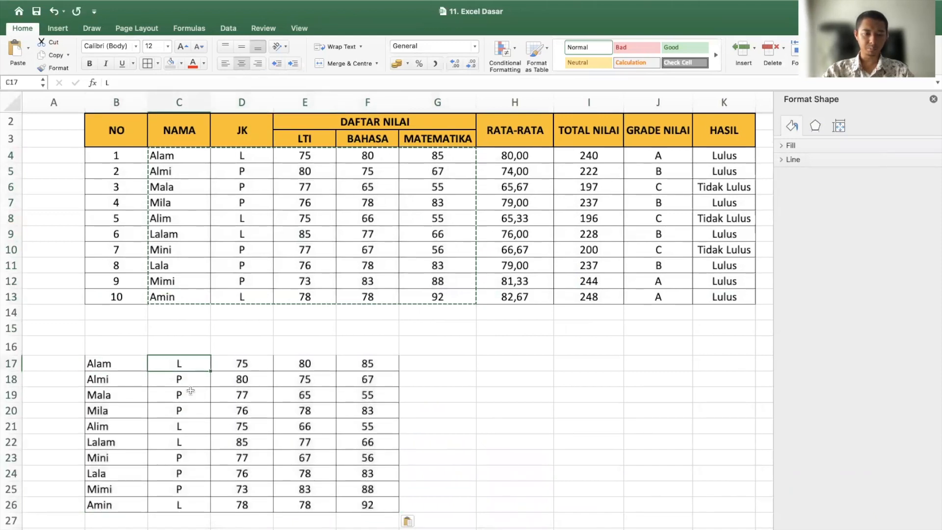
Copy the LTI, BAHASA and MATEMATIKA headers above the copied score columns, starting at D16
click(232, 350)
click(304, 138)
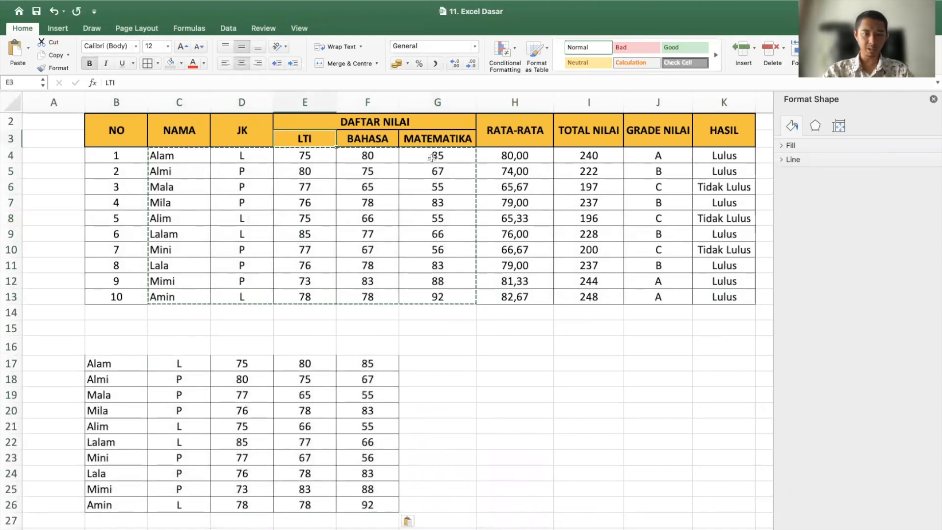
shift+click(436, 139)
key(ctrl+c)
click(252, 341)
key(ctrl+v)
Replace the gender entries in C17:C26 with the student names copied from B17:B26
click(179, 361)
shift+click(184, 498)
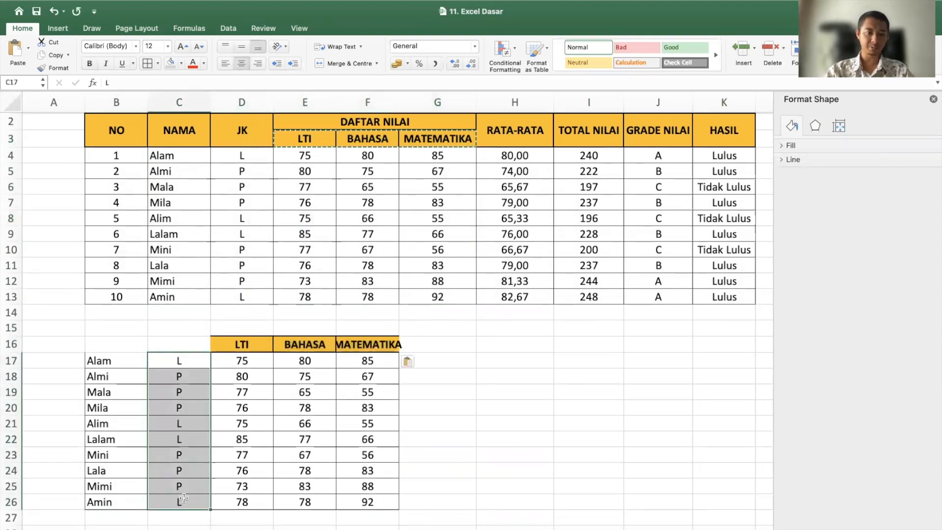
key(Left)
key(shift+Down)
key(shift+Down)
key(shift+Down)
key(shift+Down)
key(shift+Down)
key(shift+Down)
key(shift+Down)
key(shift+Down)
key(shift+Down)
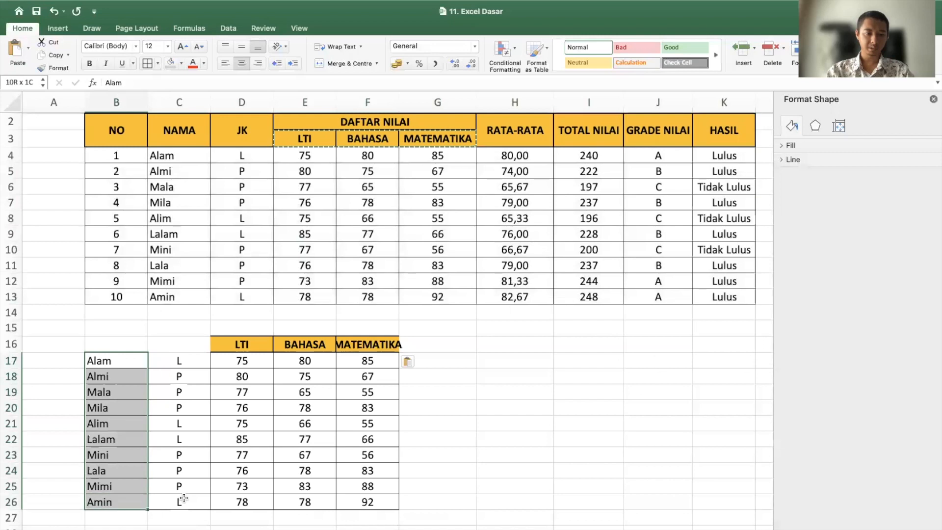
key(ctrl+c)
key(Right)
key(ctrl+v)
Clear the duplicate student names from B17:B26
key(Left)
key(shift+Down)
key(shift+Down)
key(shift+Down)
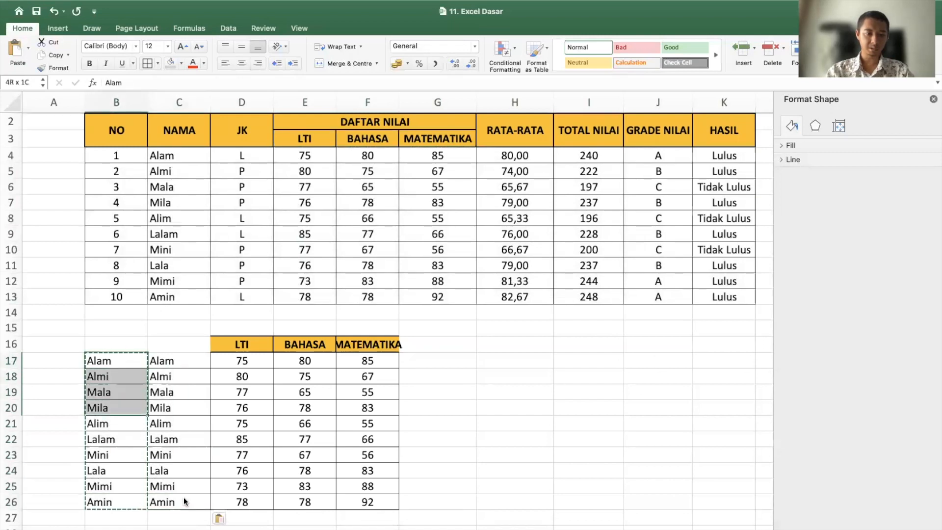
key(shift+Down)
key(shift+Down)
key(shift+Down)
key(shift+Down)
key(shift+Down)
key(shift+Down)
key(Delete)
Enter the header "Nama" in C16 and change its font colour to black
key(Right)
key(Up)
text(Nama)
key(Return)
click(188, 336)
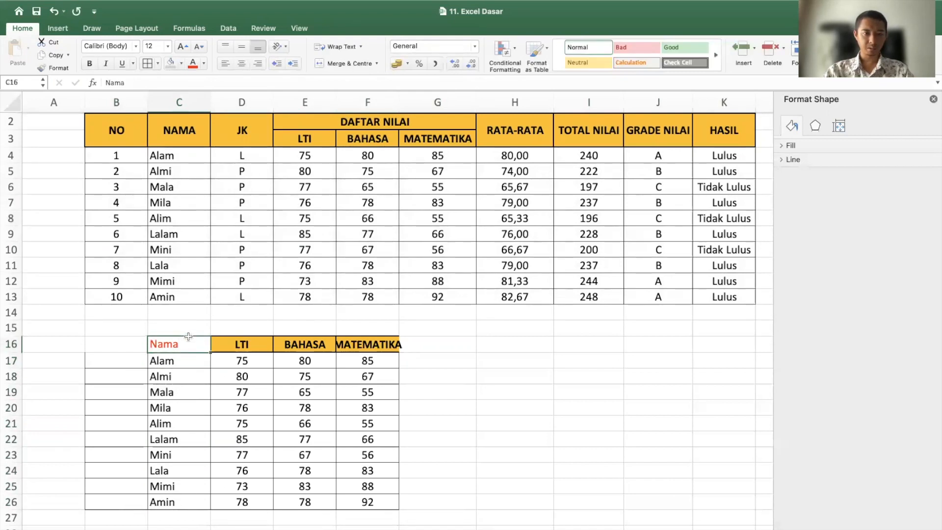
click(213, 86)
click(510, 347)
Insert a clustered column chart from C16:F26 and place it beside the small score table
drag(374, 347, 167, 502)
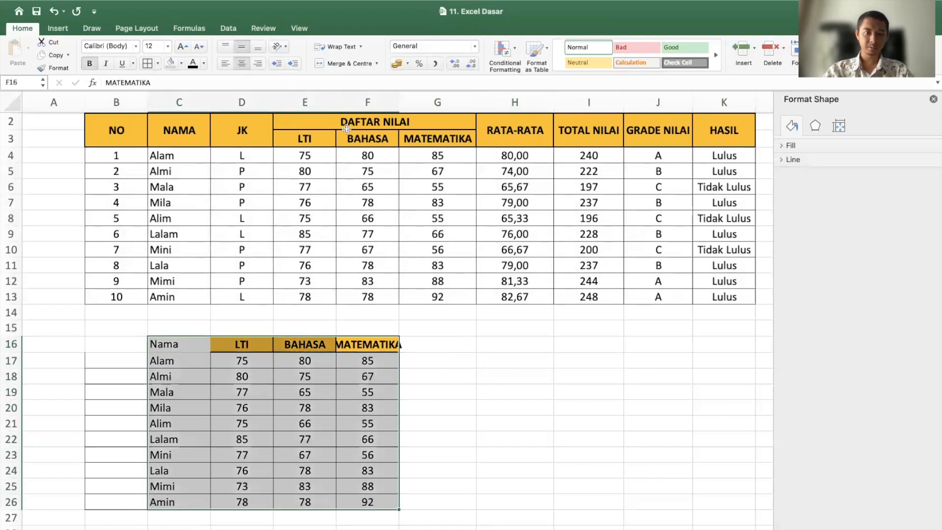
click(63, 31)
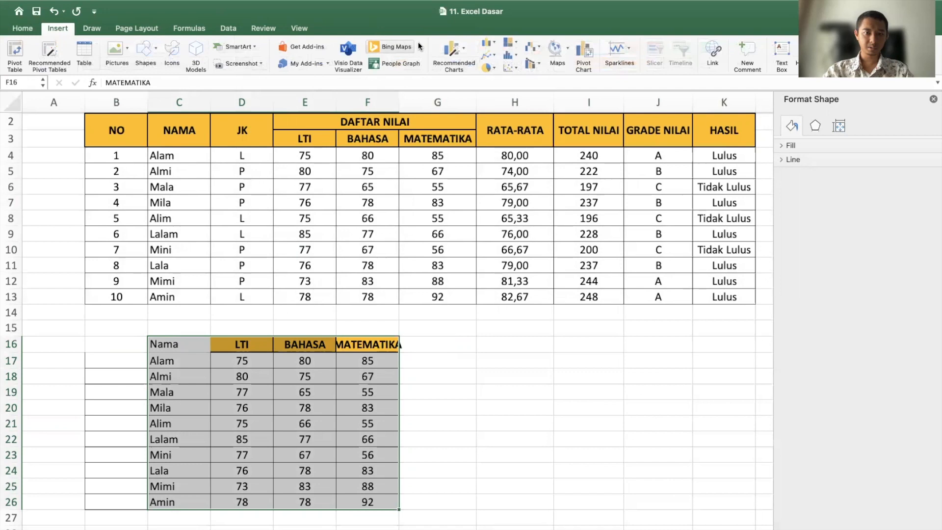
click(460, 48)
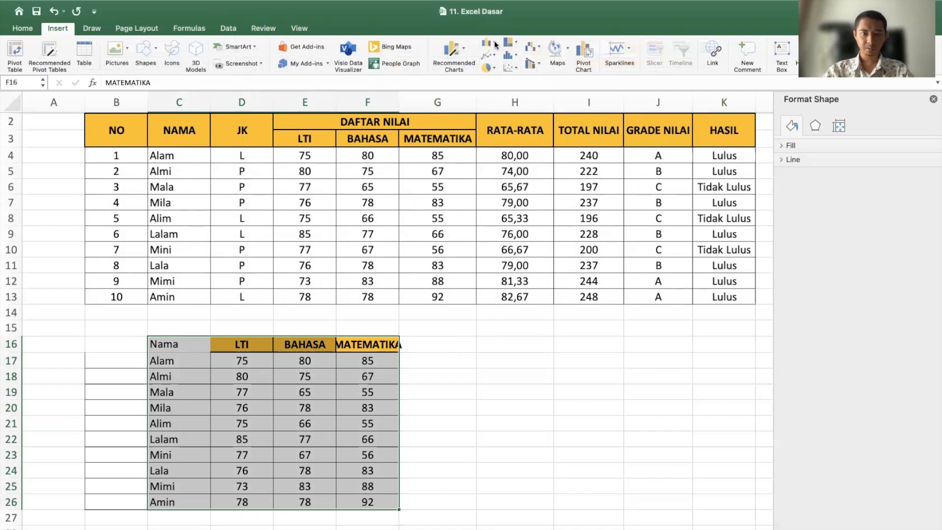
click(513, 97)
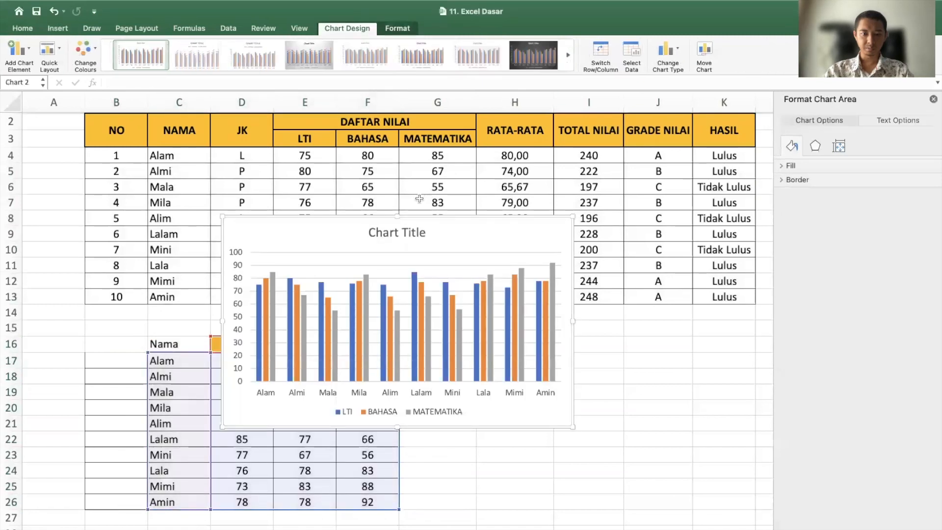
drag(417, 216, 611, 301)
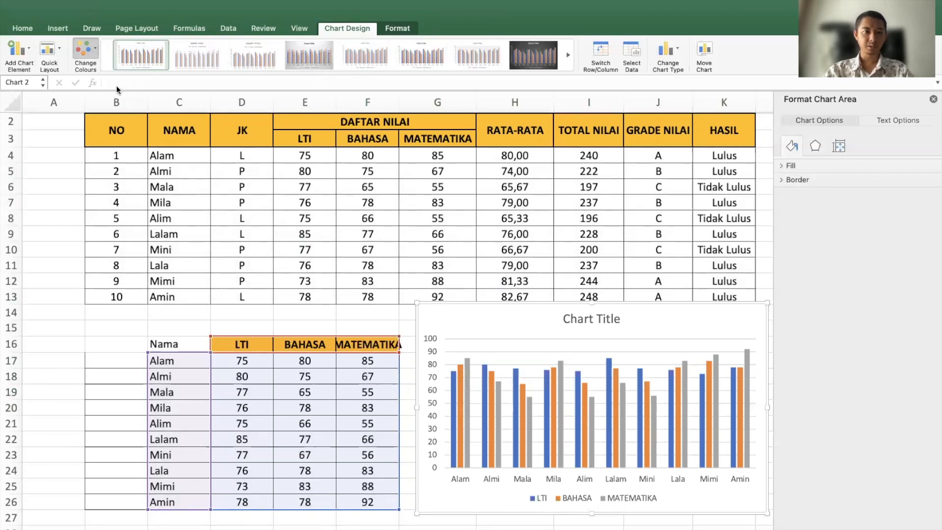
Try different colour palettes on the column chart and apply the one with green, blue and yellow
click(111, 112)
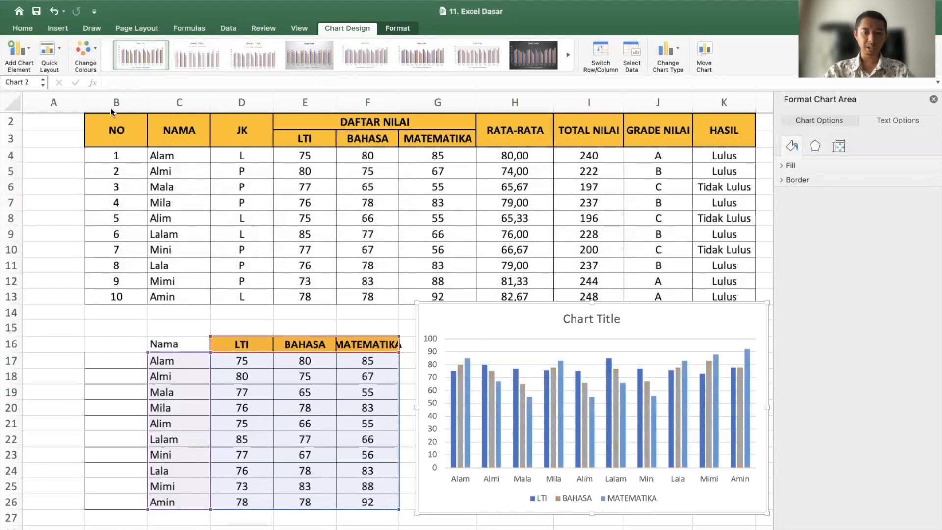
click(82, 52)
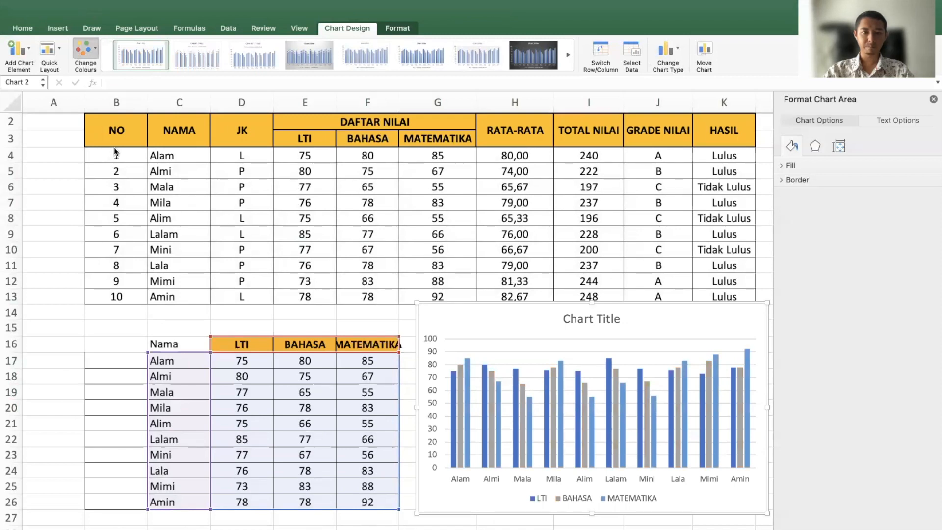
click(116, 152)
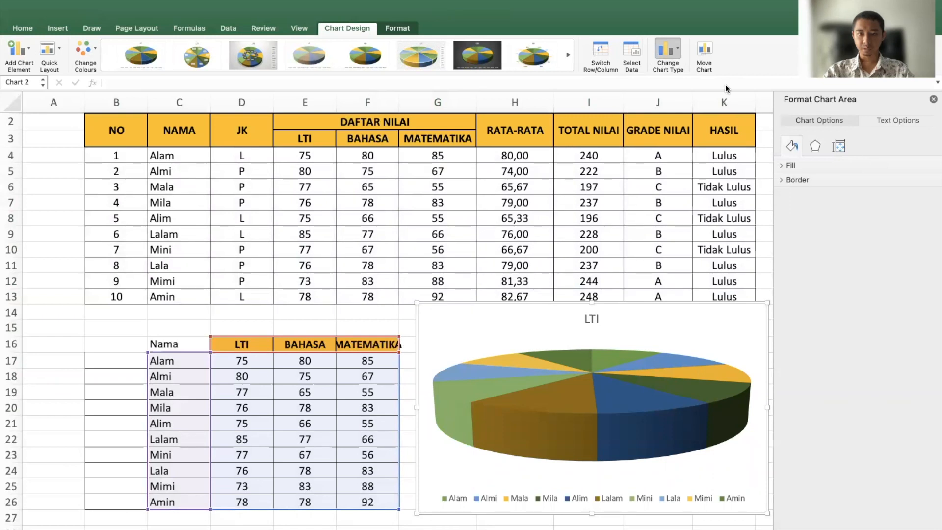
Try a line chart with markers, change the chart to 3-D clustered columns, and shift it slightly down and left
click(509, 176)
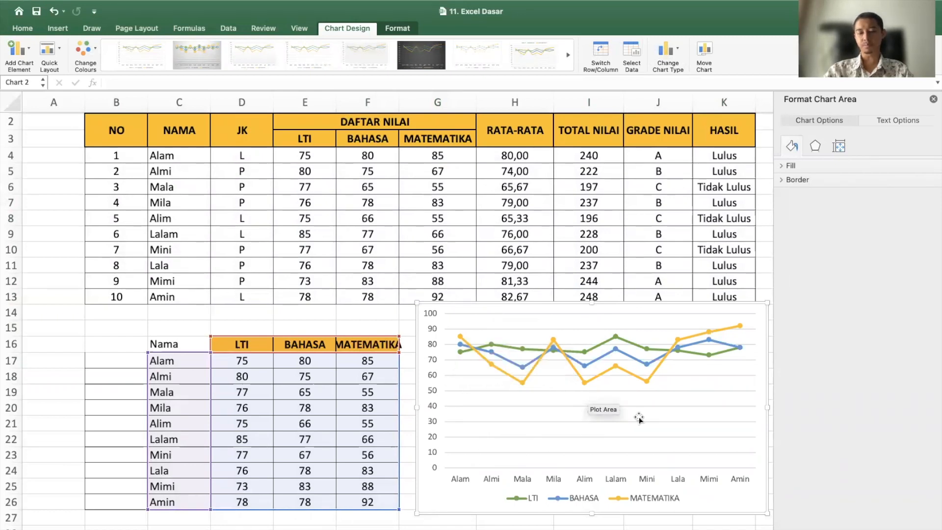
drag(661, 302, 653, 313)
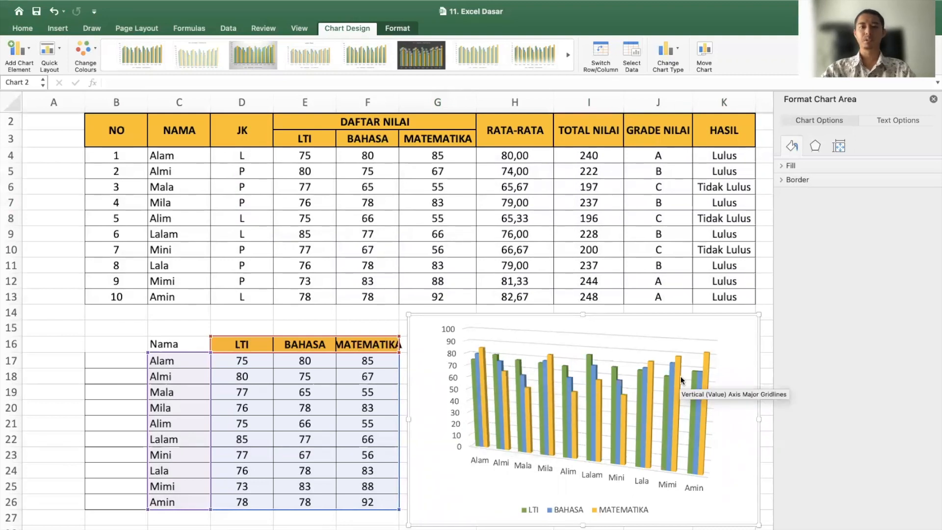
click(759, 293)
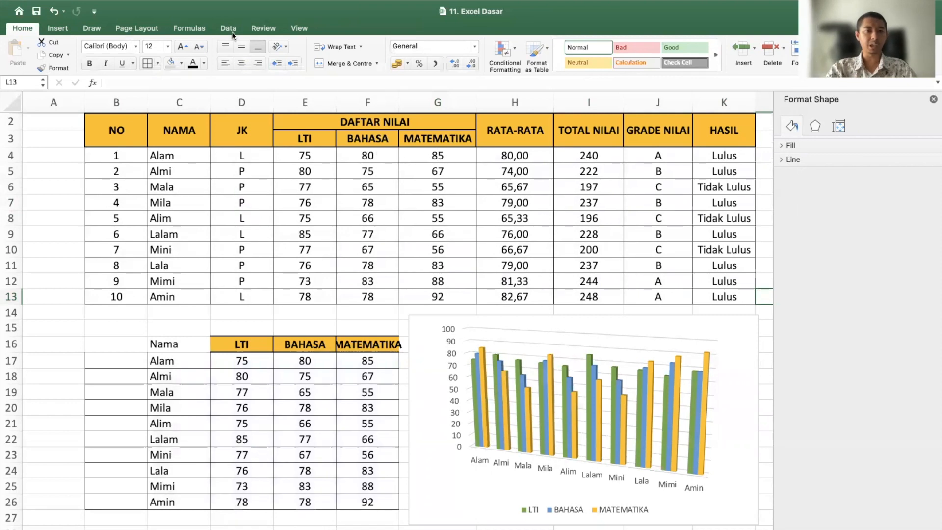
click(392, 323)
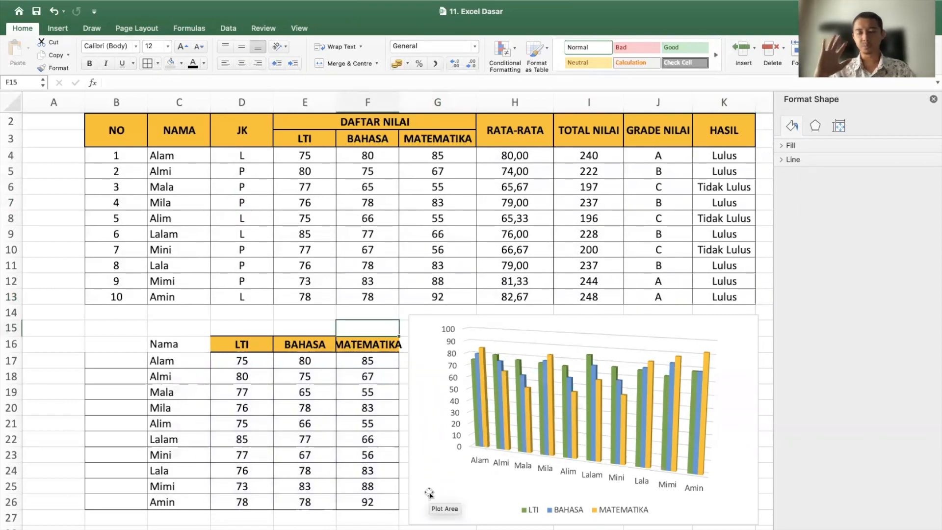